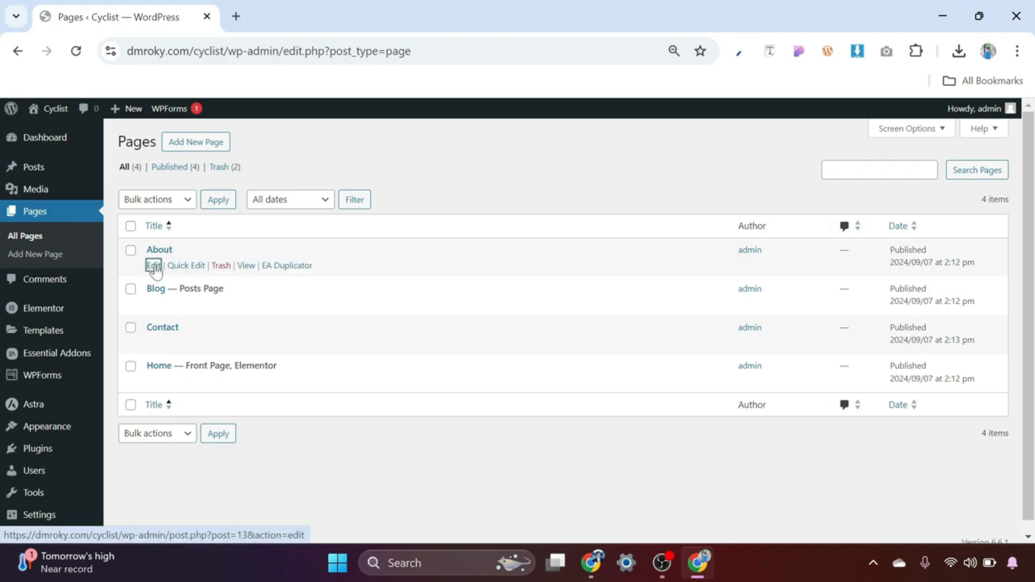
Open the About page for editing in Elementor and add a single-column vertical container to the empty canvas
left_click(154, 265)
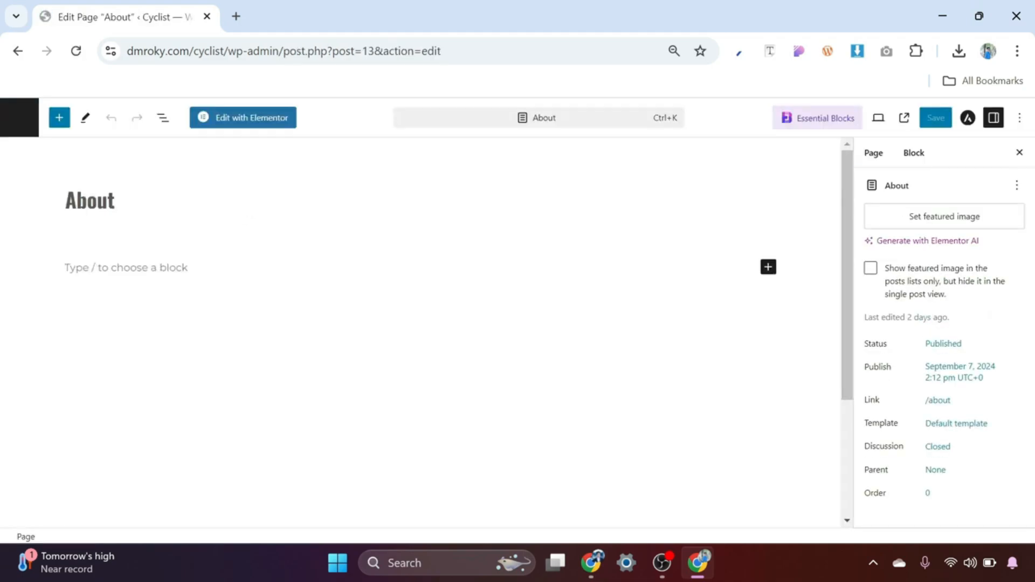
left_click(241, 125)
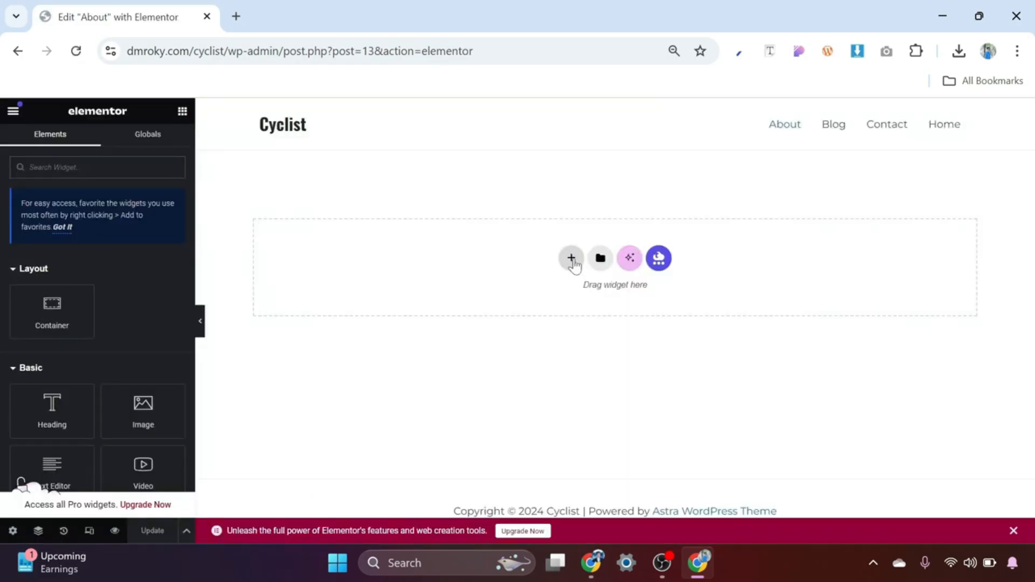
left_click(572, 259)
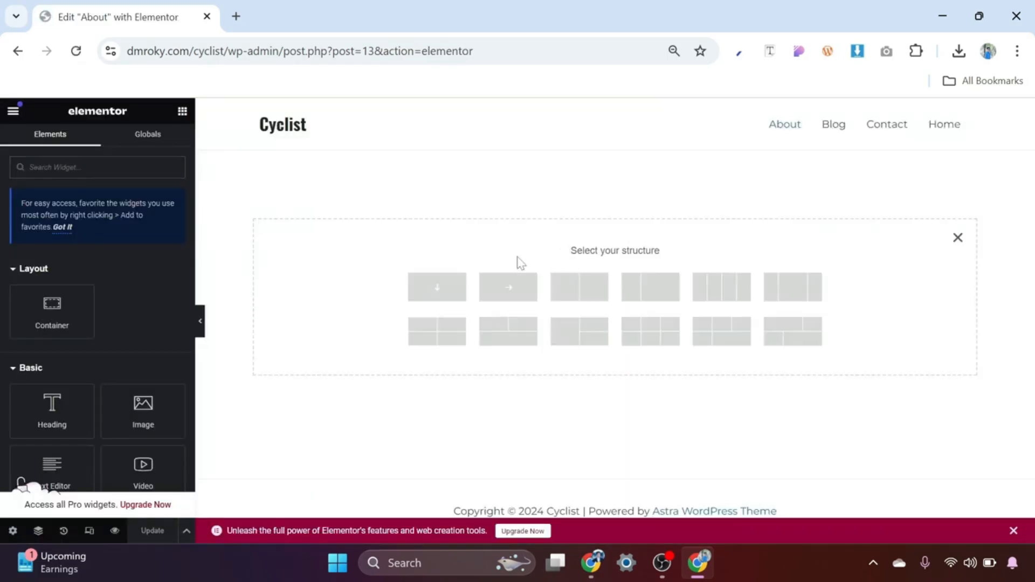
left_click(435, 288)
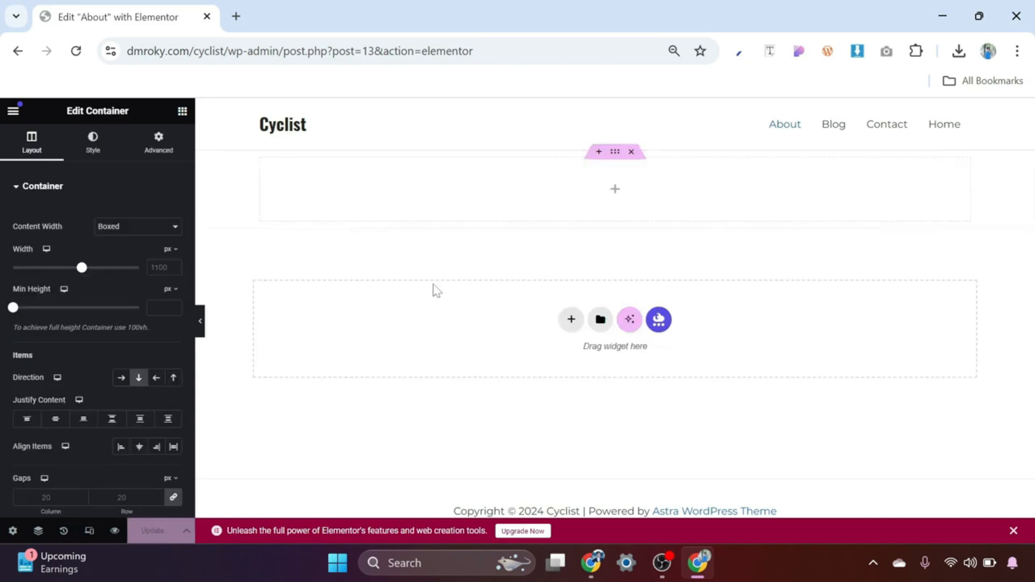
Unlink the container's padding and set it to 100 px top and bottom and 20 px left and right
left_click(160, 144)
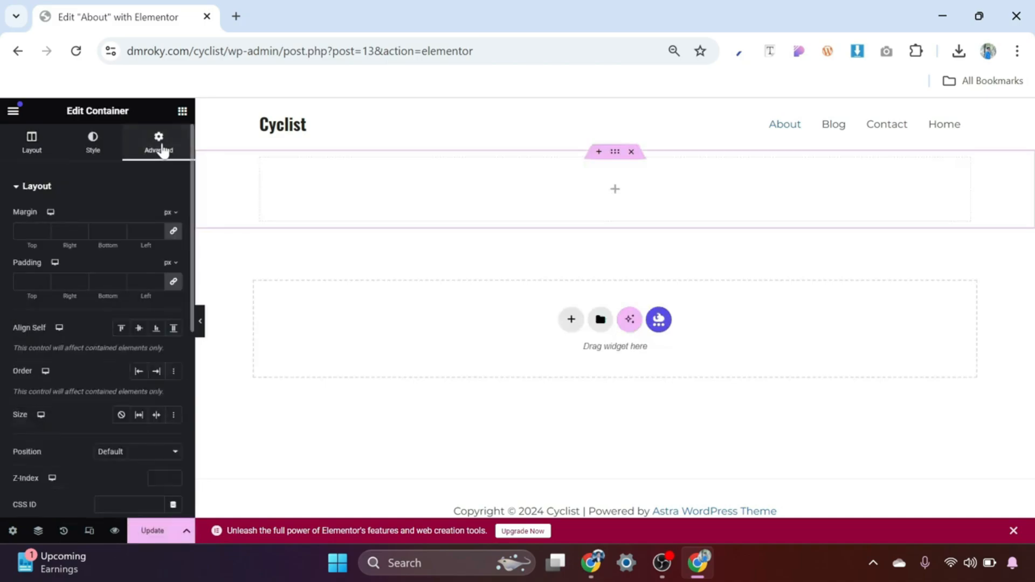
left_click(173, 284)
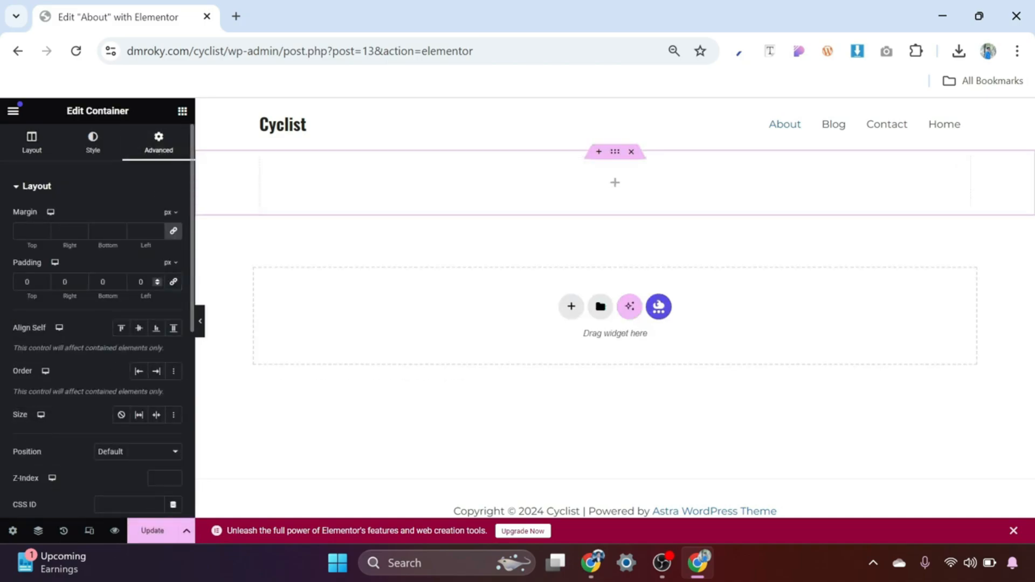
type("2")
left_click(27, 282)
type("100")
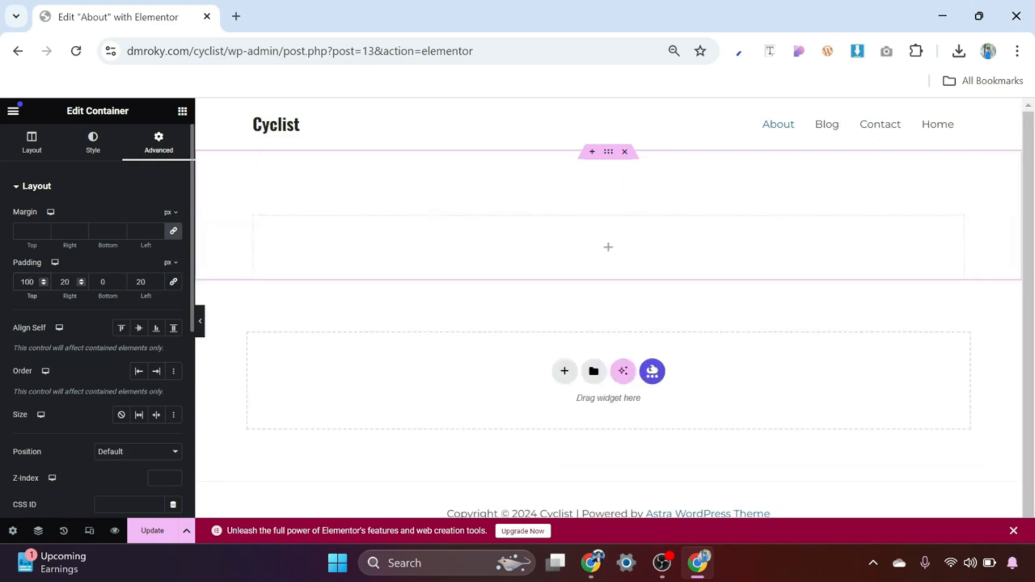
left_click(101, 281)
type("100")
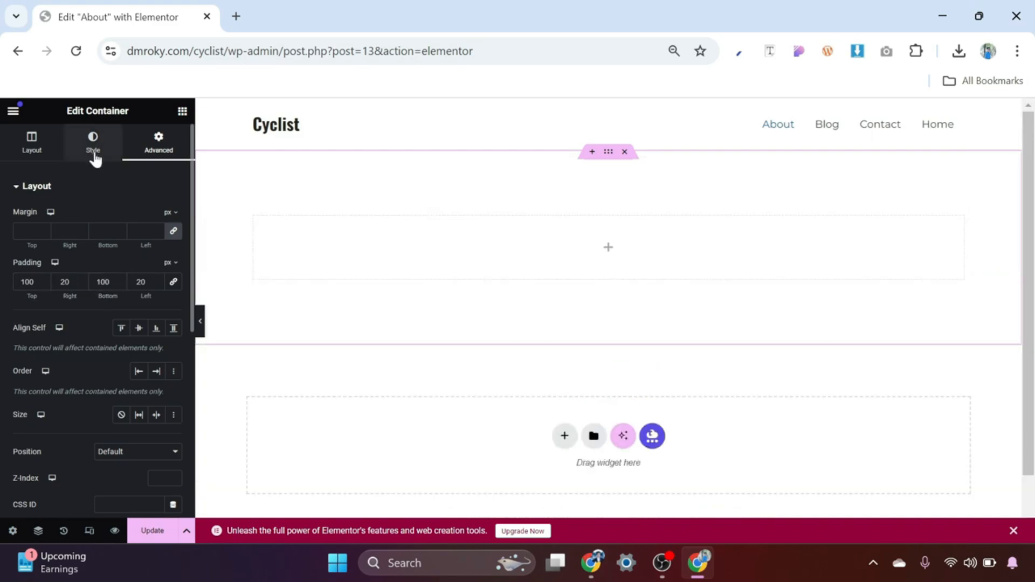
Give the container a classic background using the light teal global color
left_click(94, 154)
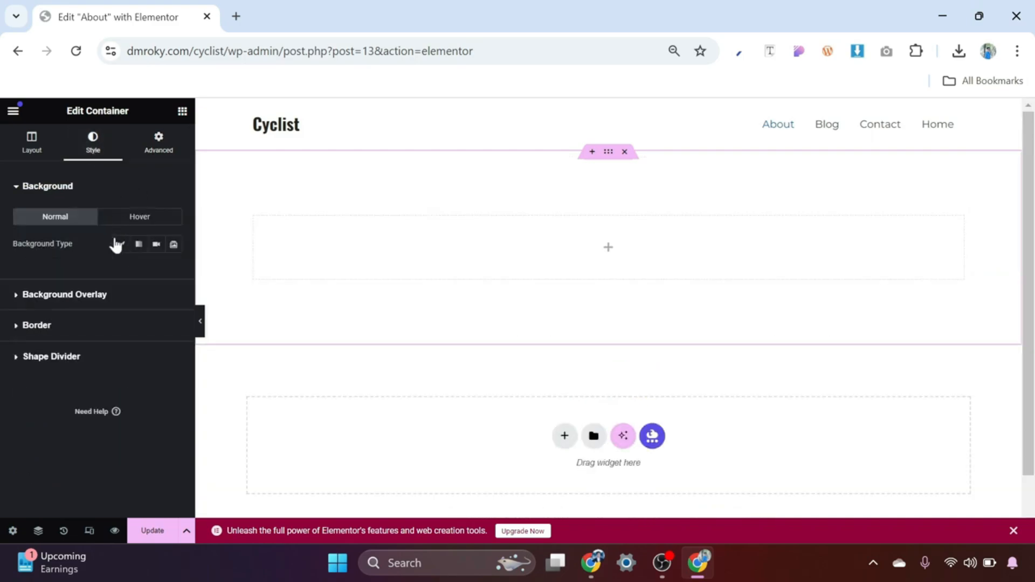
left_click(120, 247)
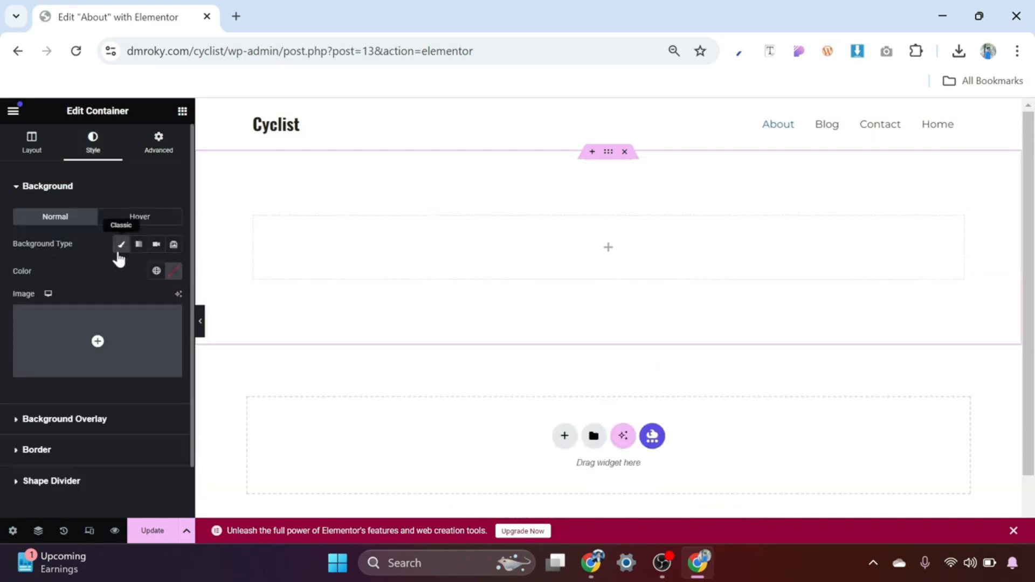
left_click(156, 272)
left_click(88, 416)
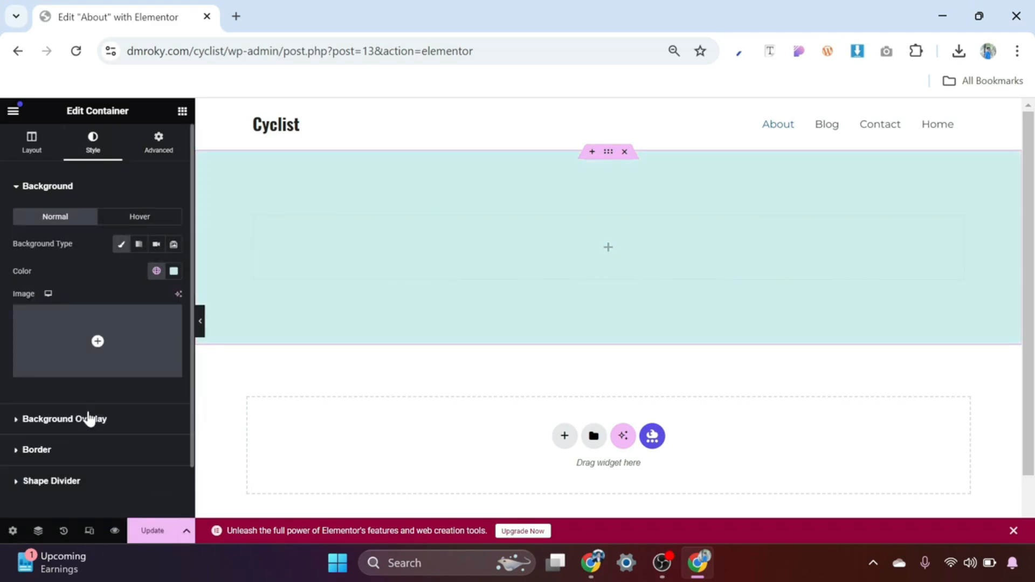
Add a heading widget inside the teal container, titled "ABOUT ME", with the HTML tag H1
left_click(482, 272)
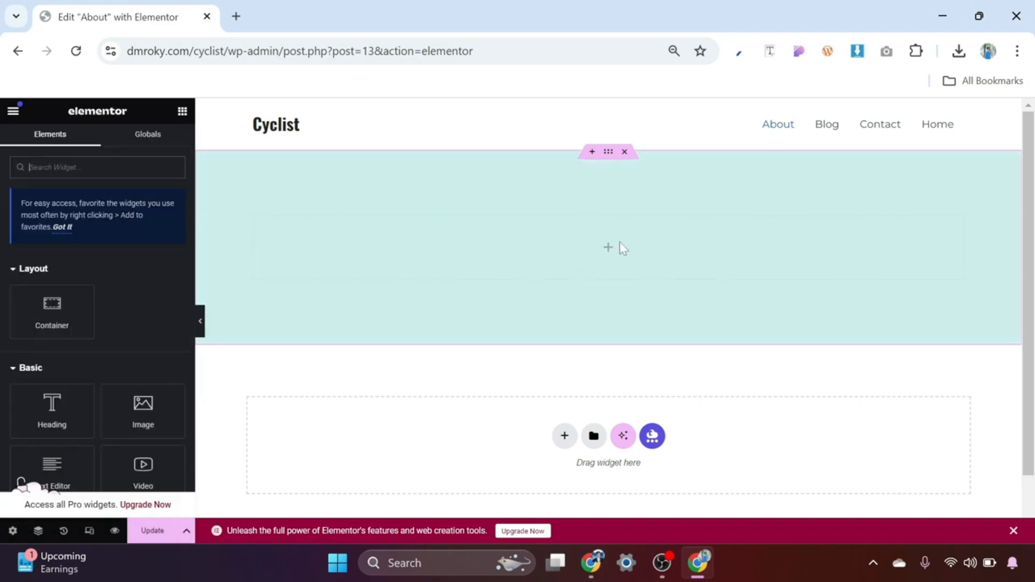
left_click_drag(69, 409, 606, 248)
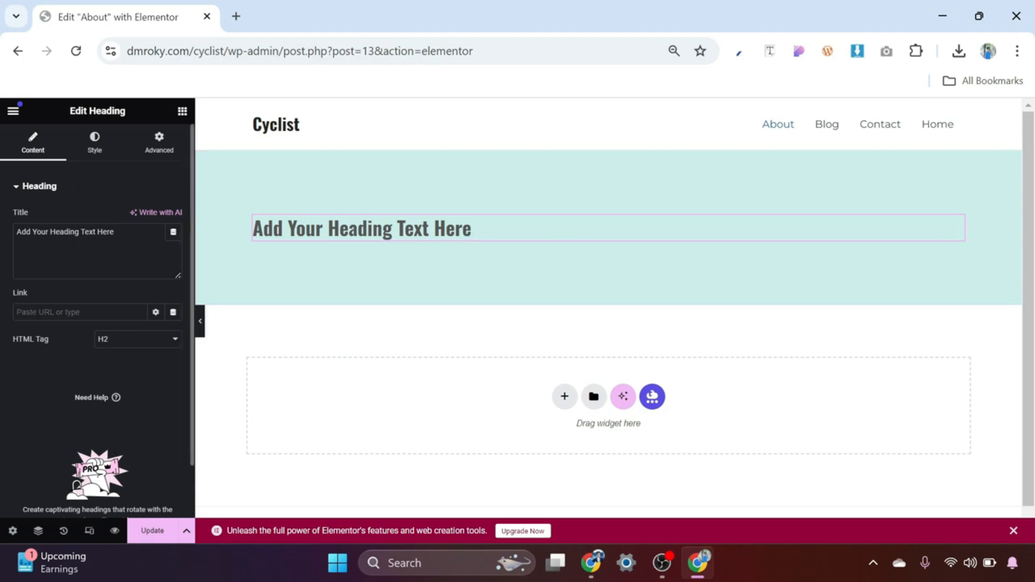
left_click_drag(117, 233, 15, 232)
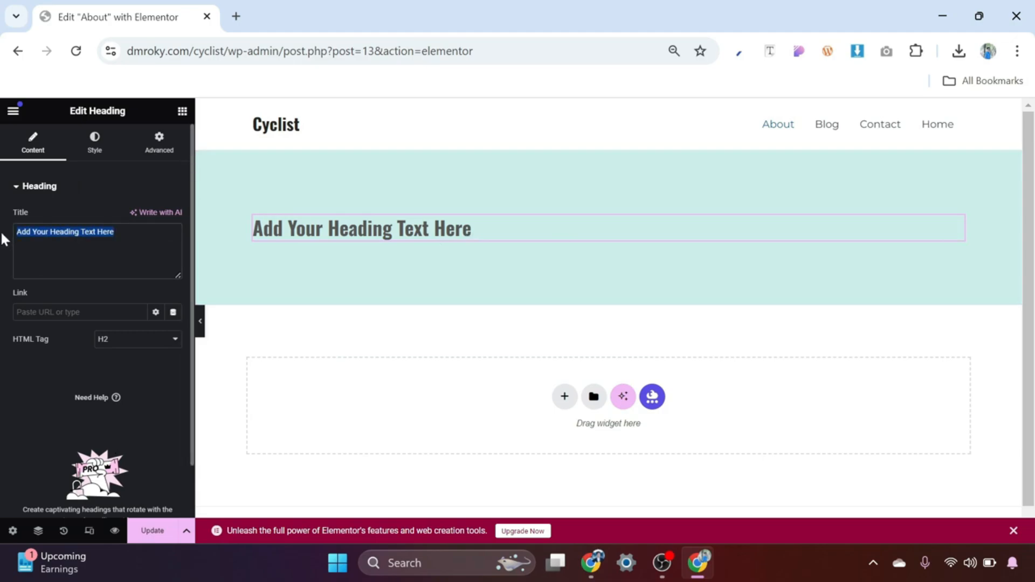
type("A")
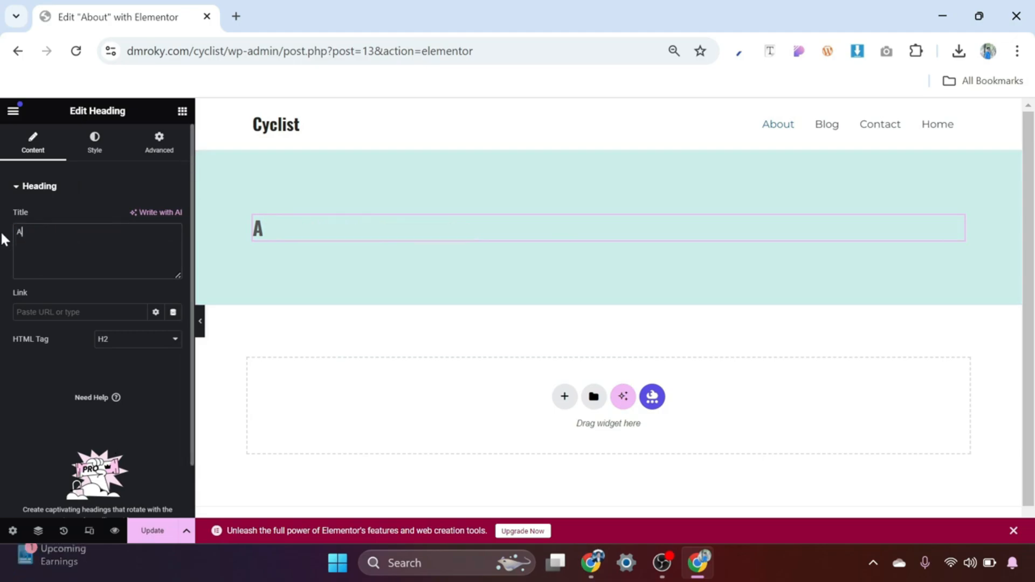
type("BOUT")
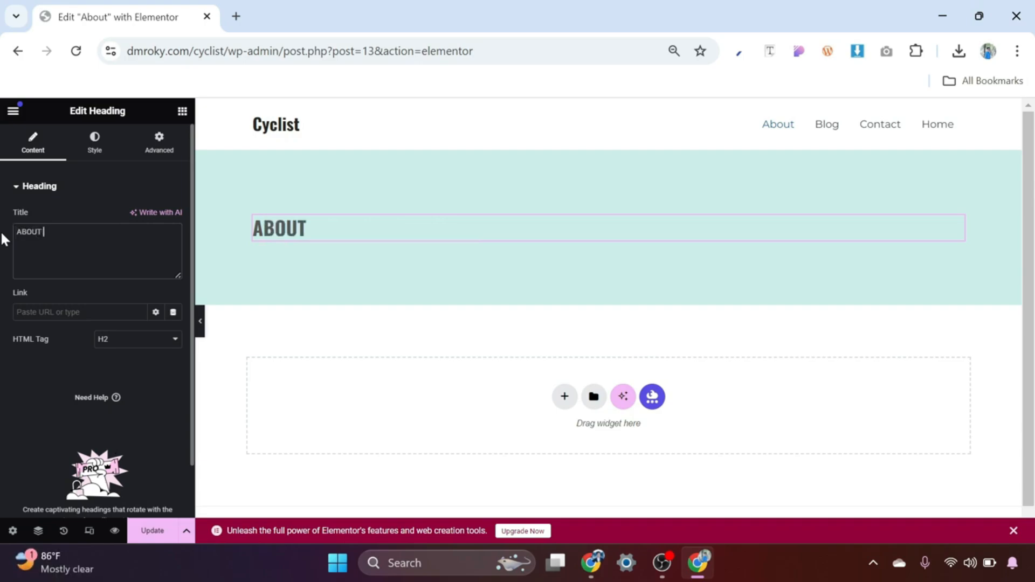
type(" ME")
left_click(120, 343)
left_click(120, 359)
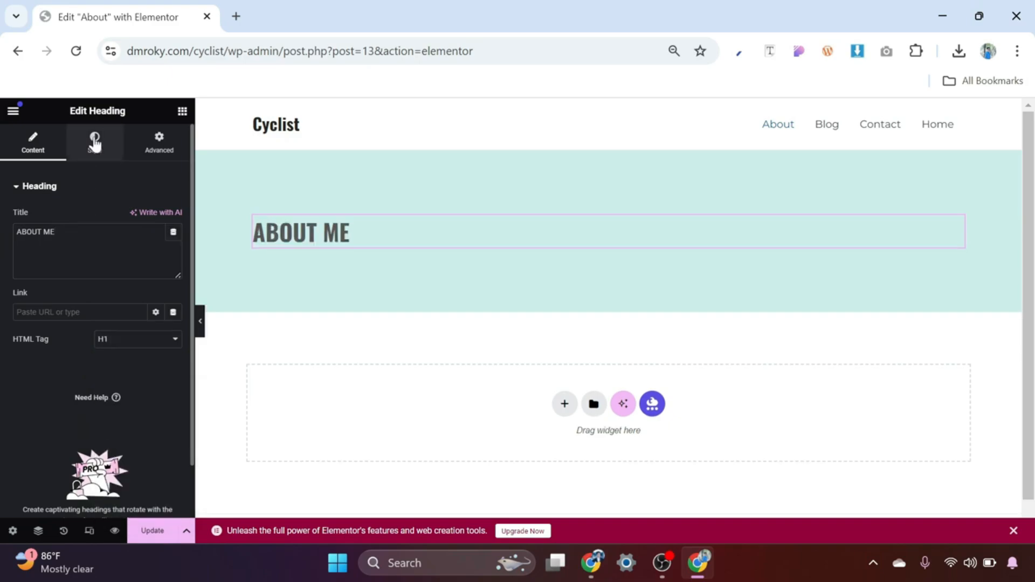
Center the ABOUT ME heading and set its typography size to 45 px
left_click(94, 143)
left_click(139, 221)
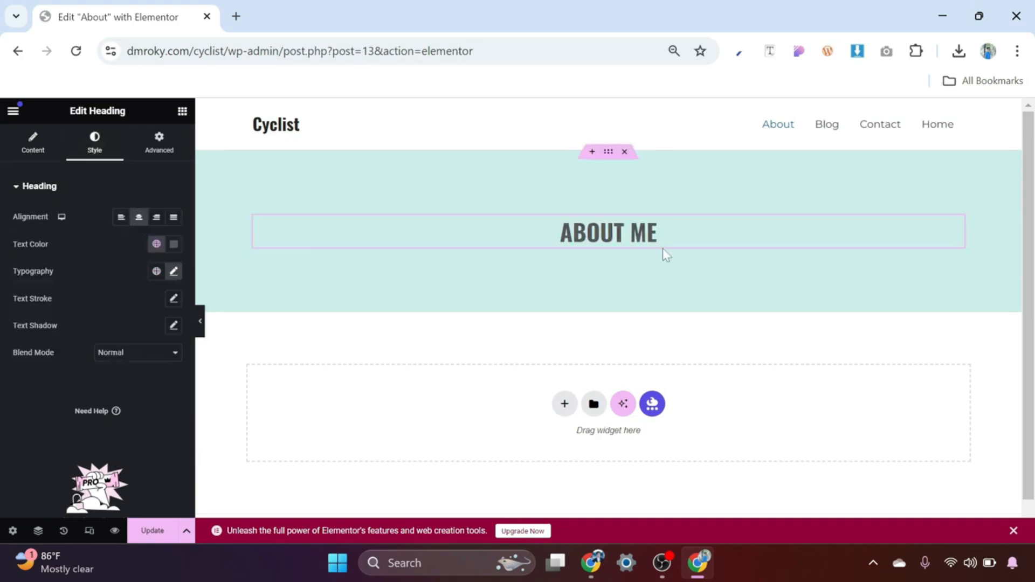
left_click(173, 272)
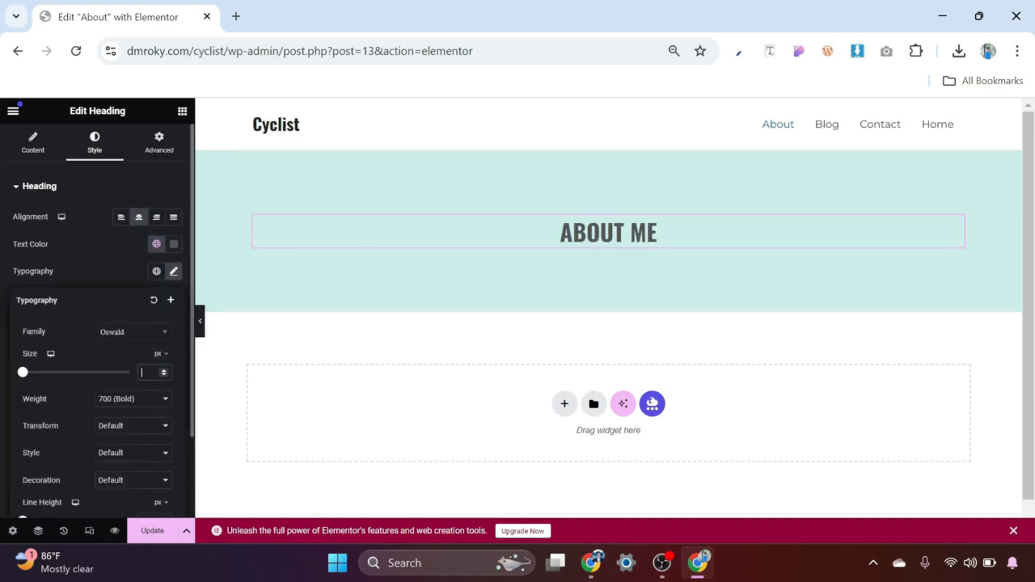
left_click(147, 372)
type("45")
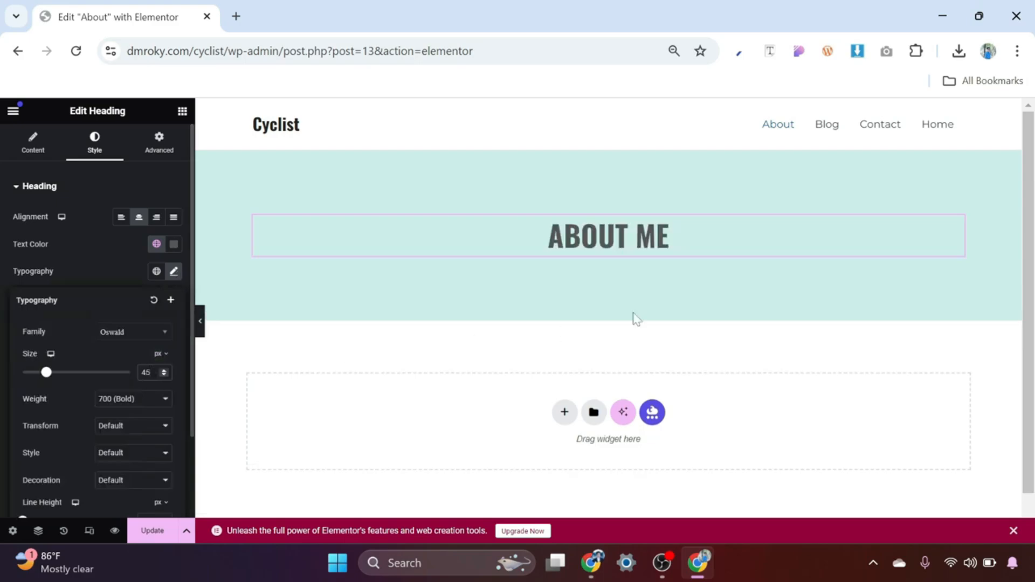
scroll(623, 269, "down", 1)
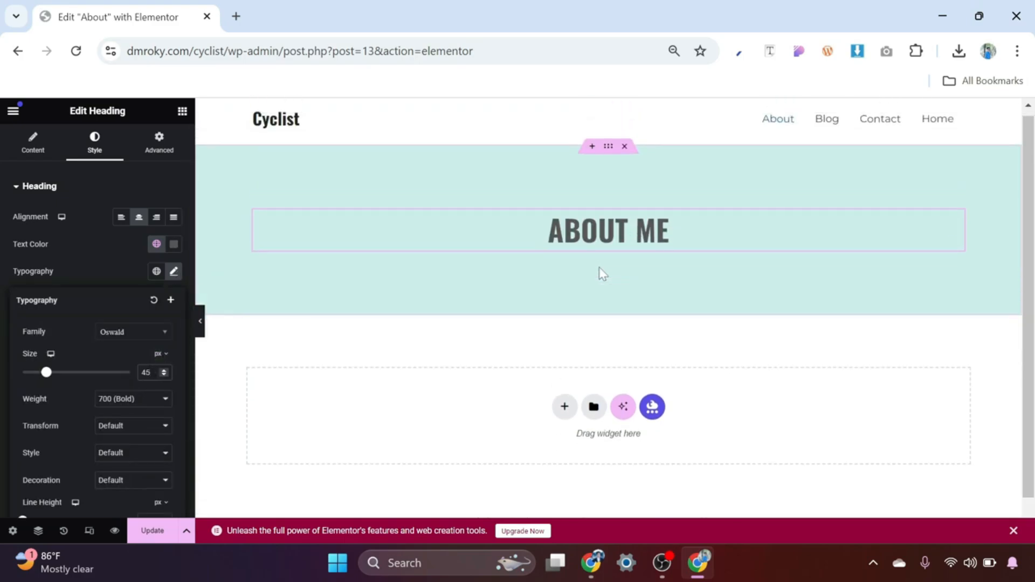
scroll(601, 273, "up", 1)
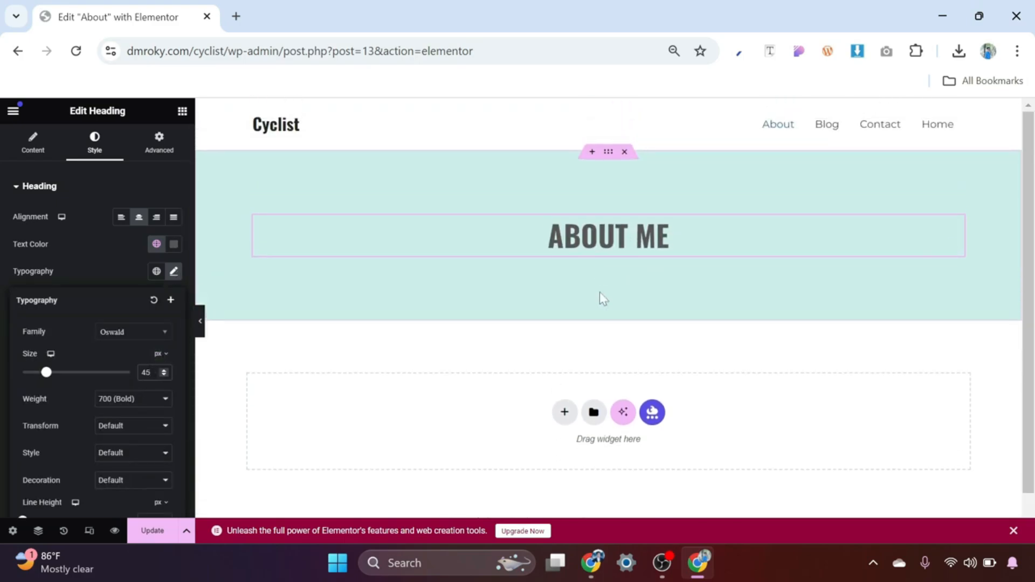
Add an equal two-column container below the ABOUT ME section, with padding of 100 px top and bottom and 20 px left and right
left_click(565, 413)
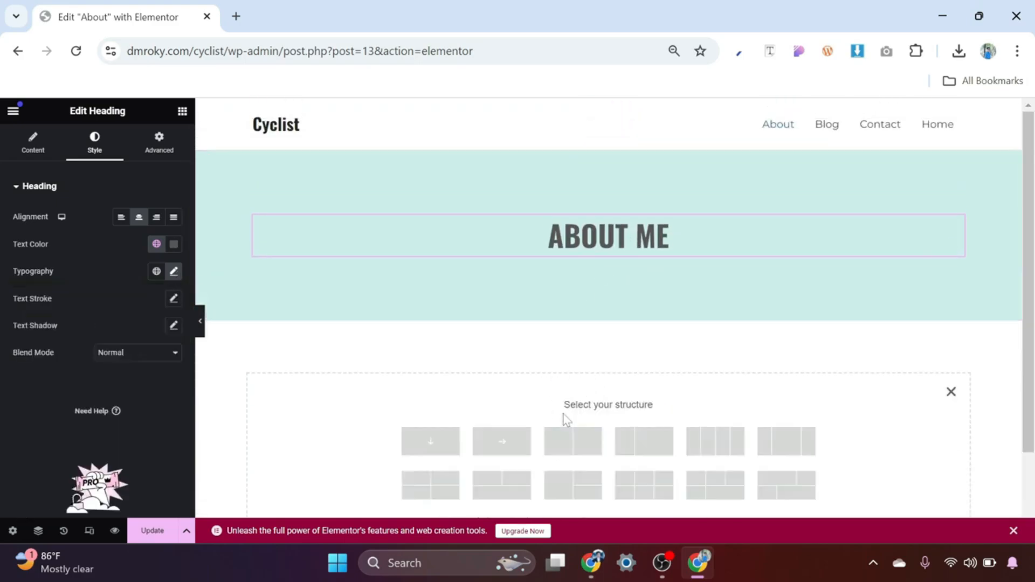
left_click(577, 445)
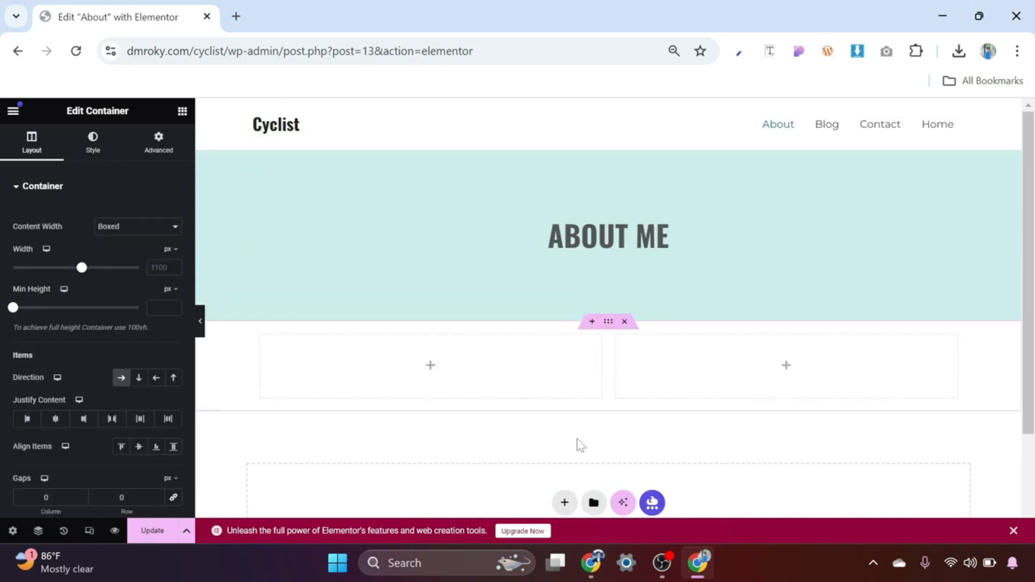
left_click(169, 147)
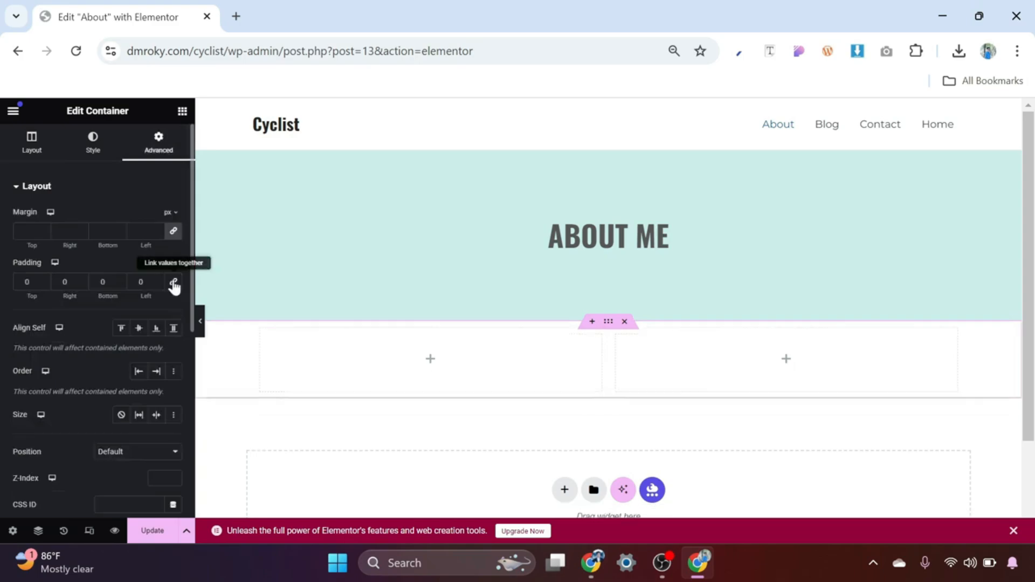
type("2")
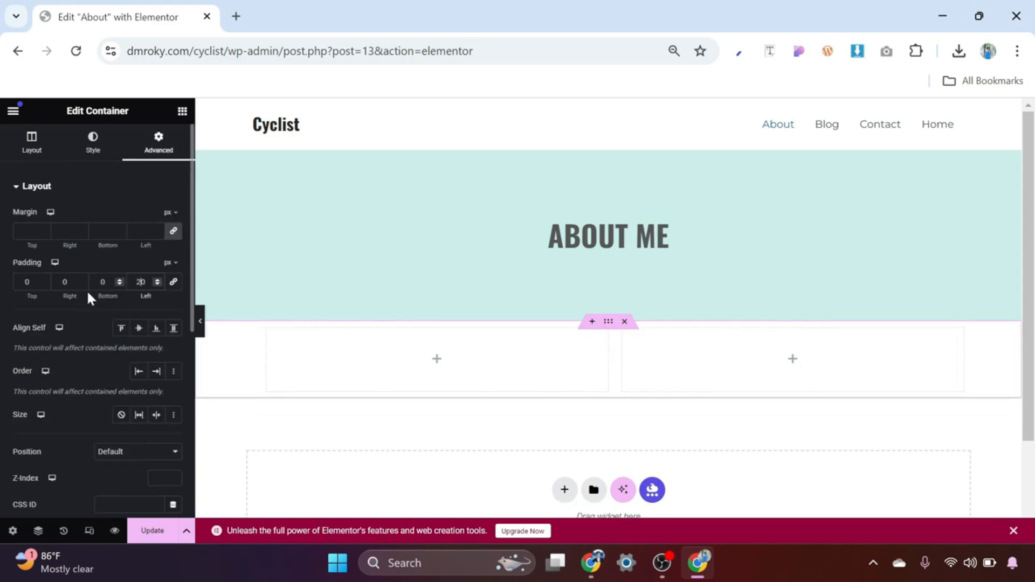
left_click(62, 281)
type("2")
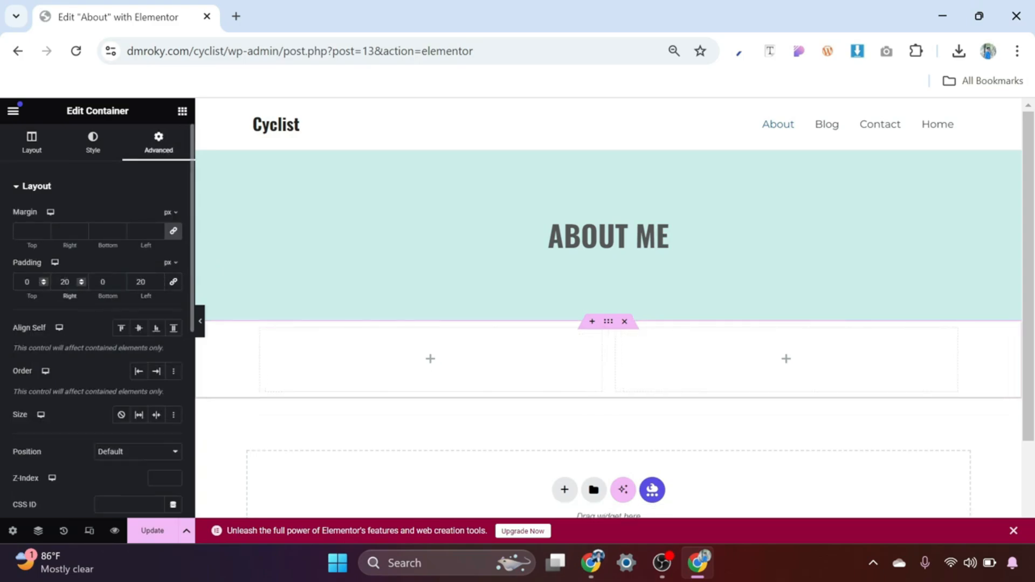
left_click(26, 282)
type("100")
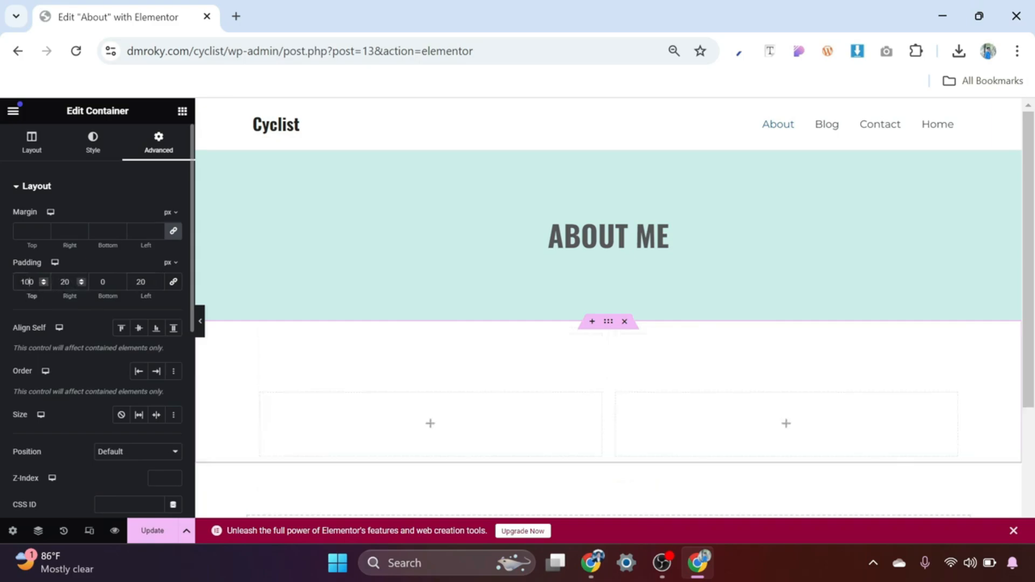
left_click(102, 281)
type("100")
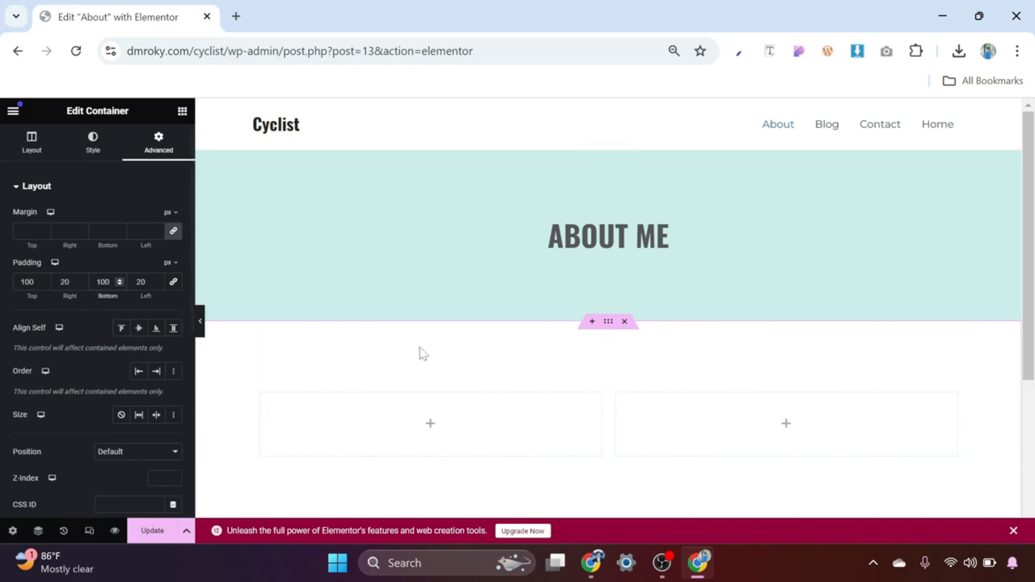
Add a heading widget titled "MY MISSION" to the left column of the container below the ABOUT ME banner
scroll(431, 356, "down", 1)
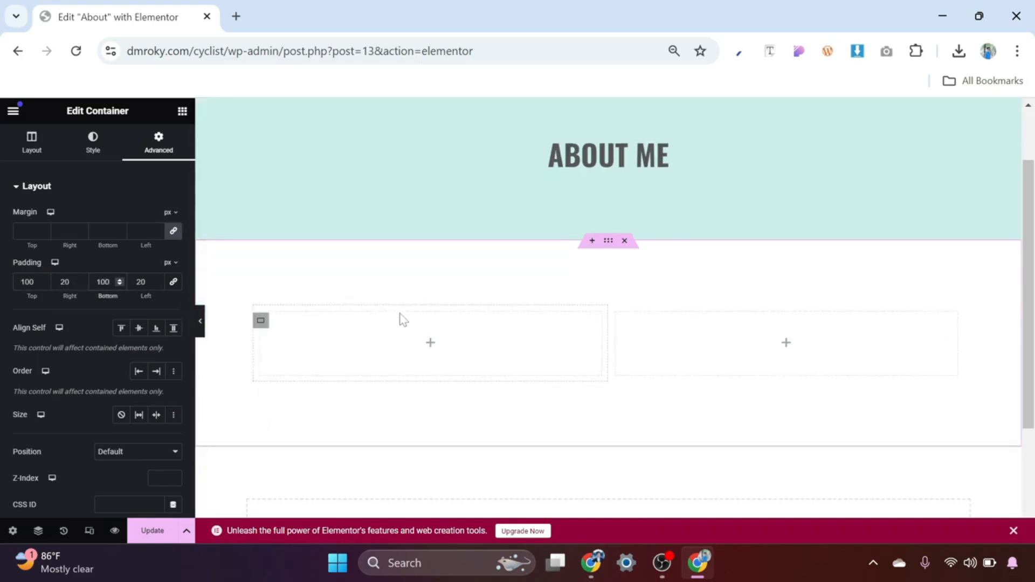
left_click(262, 323)
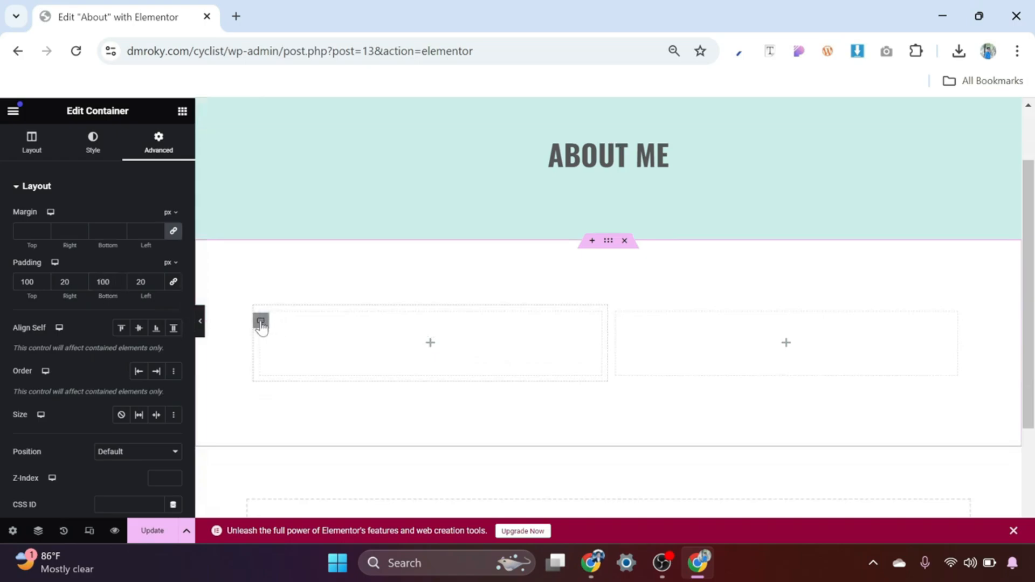
left_click(431, 345)
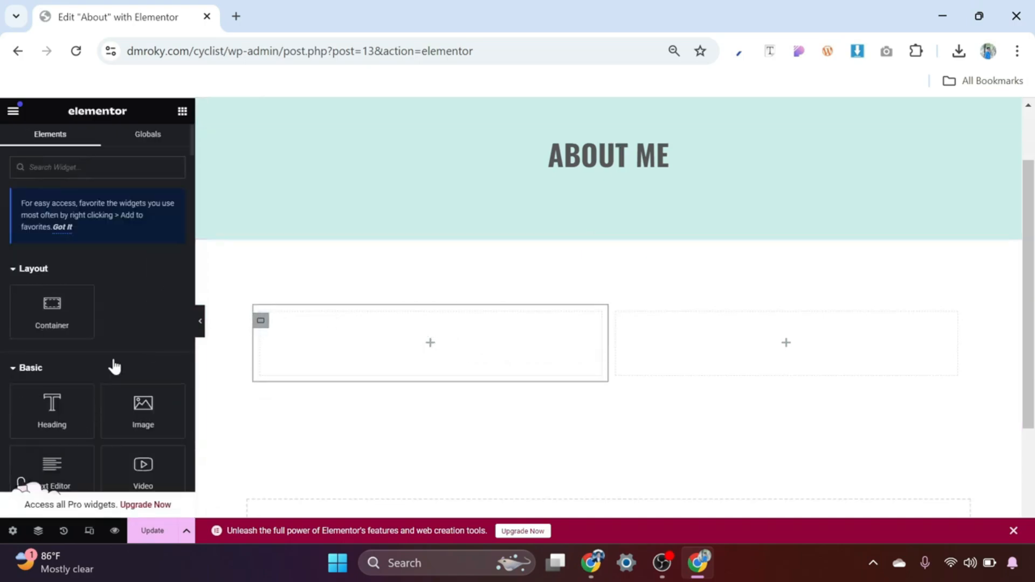
left_click_drag(70, 399, 454, 335)
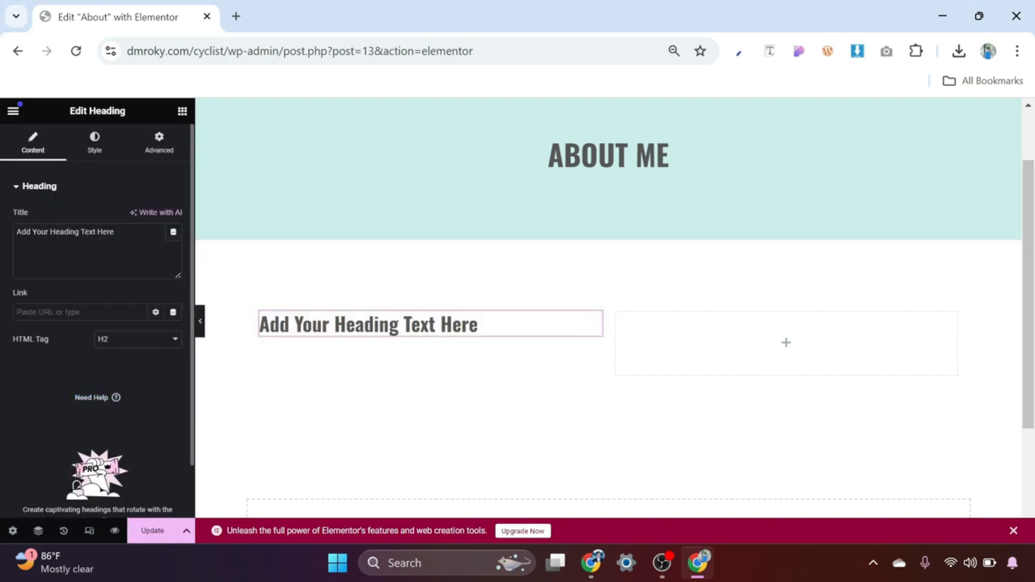
left_click_drag(116, 231, 4, 242)
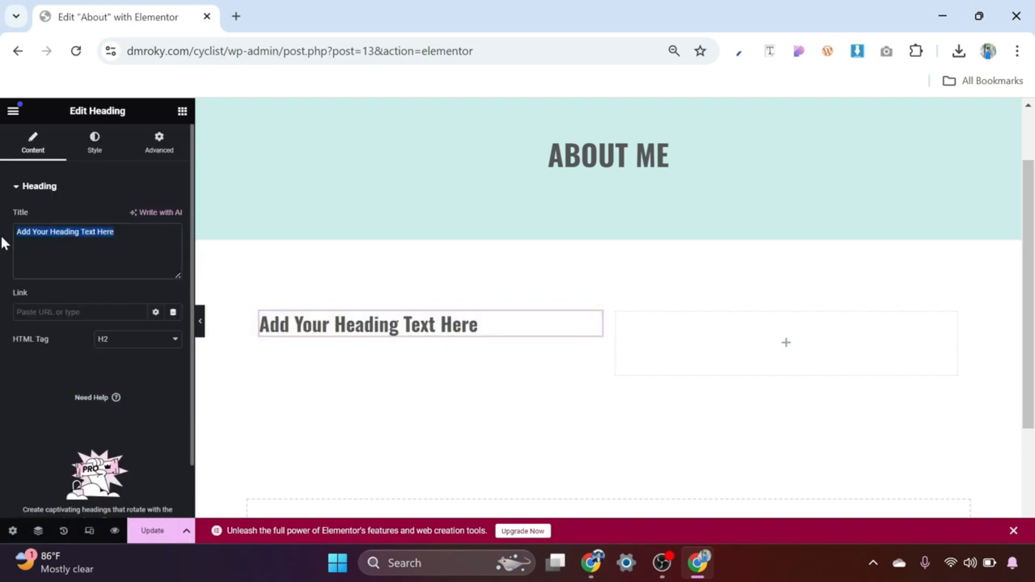
type("MY M")
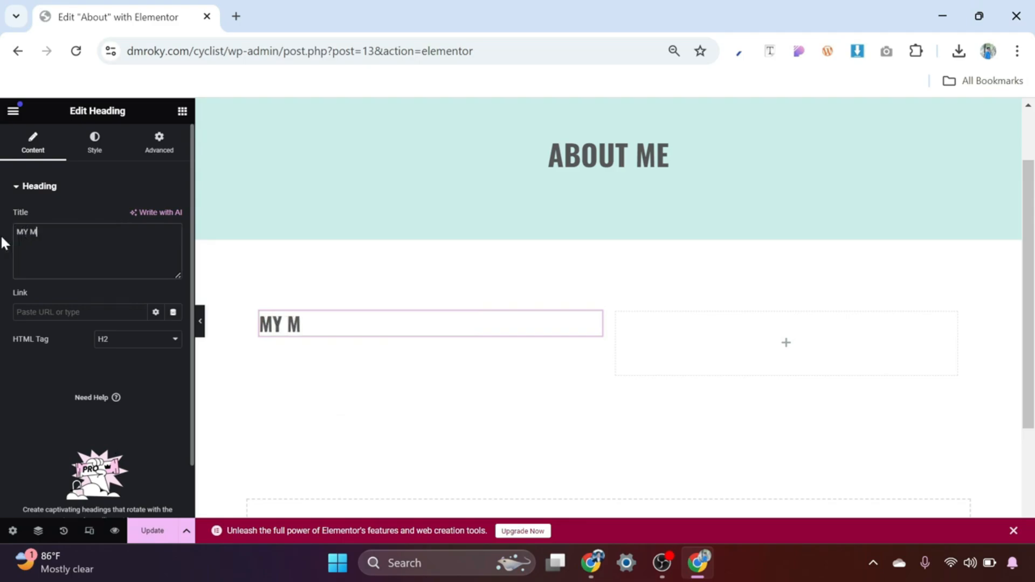
type("ISSION")
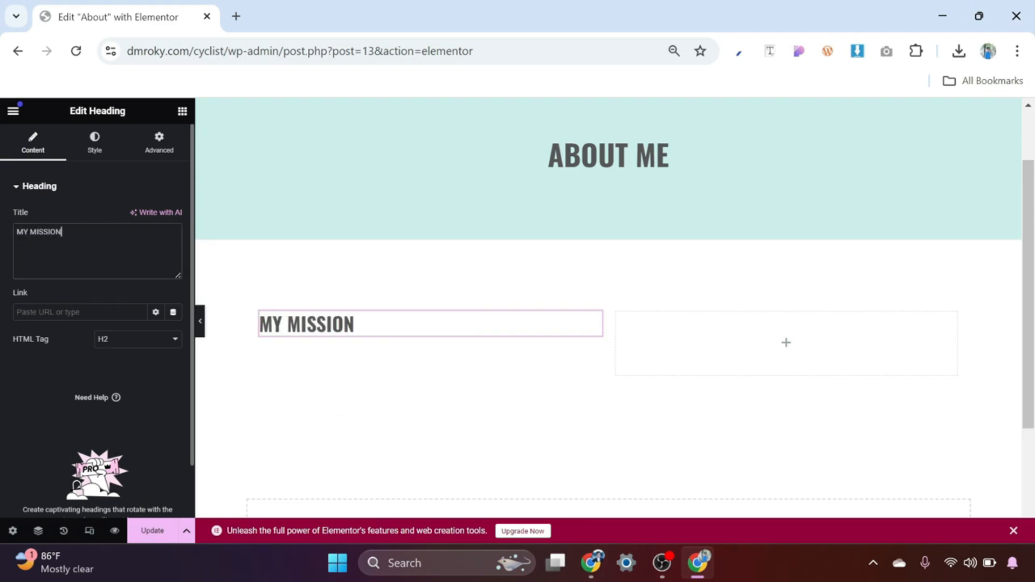
Set the MY MISSION heading's typography size to 40 px
left_click(83, 151)
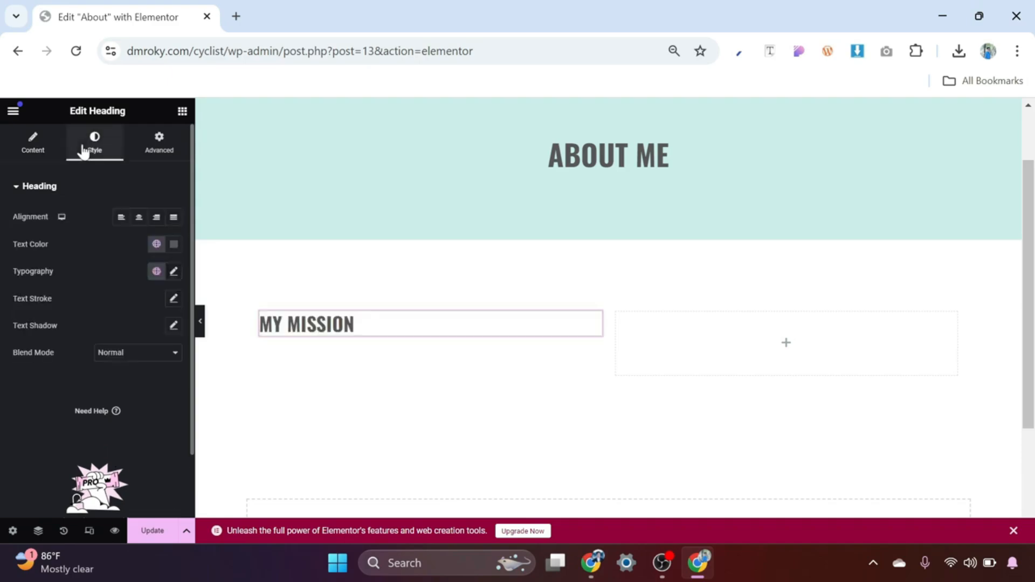
left_click(172, 272)
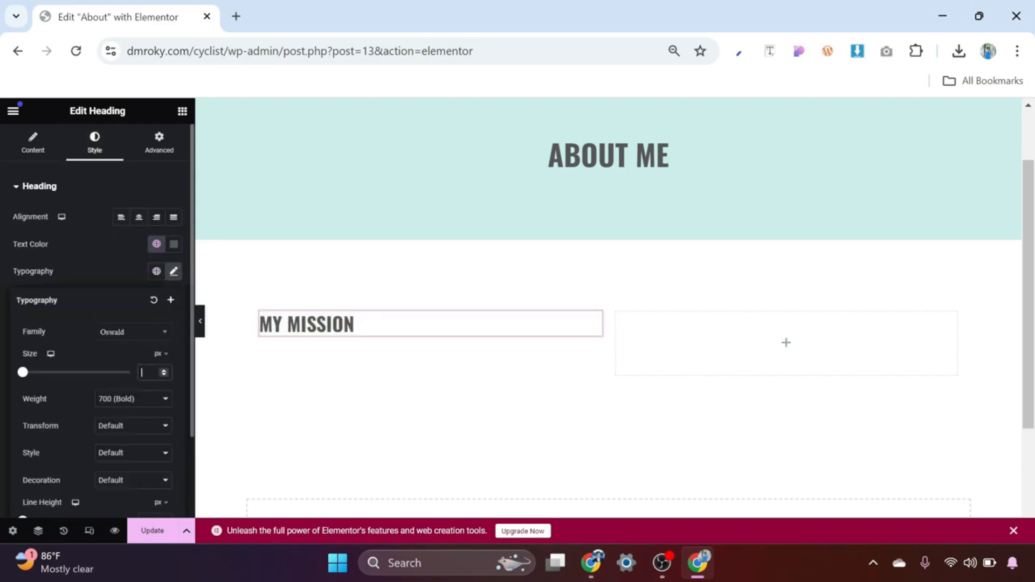
left_click(152, 367)
type("40")
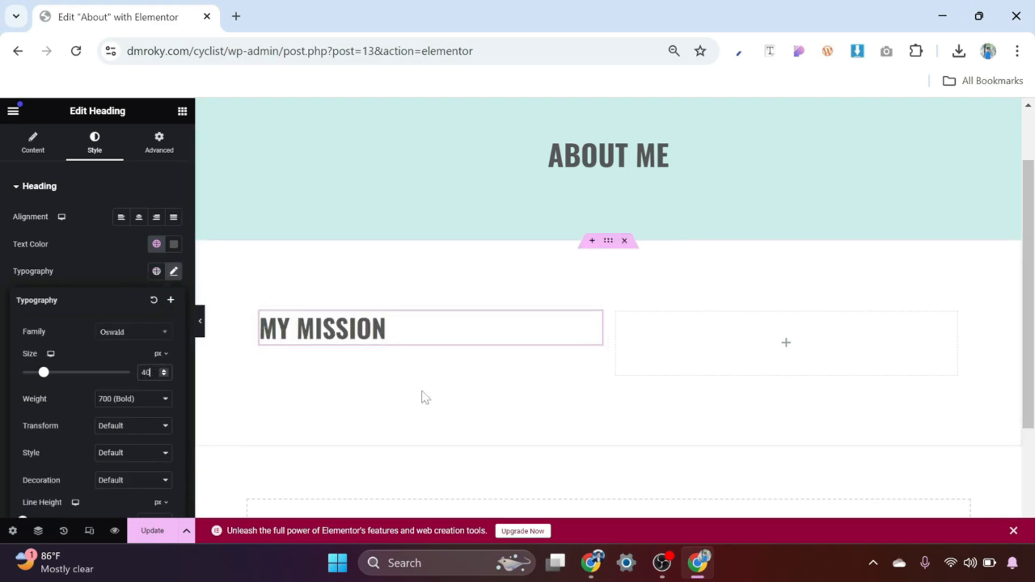
Add a text editor widget below MY MISSION and replace its placeholder with the paragraph starting "A wonderful serenity has taken possession of my entire soul"
left_click(182, 111)
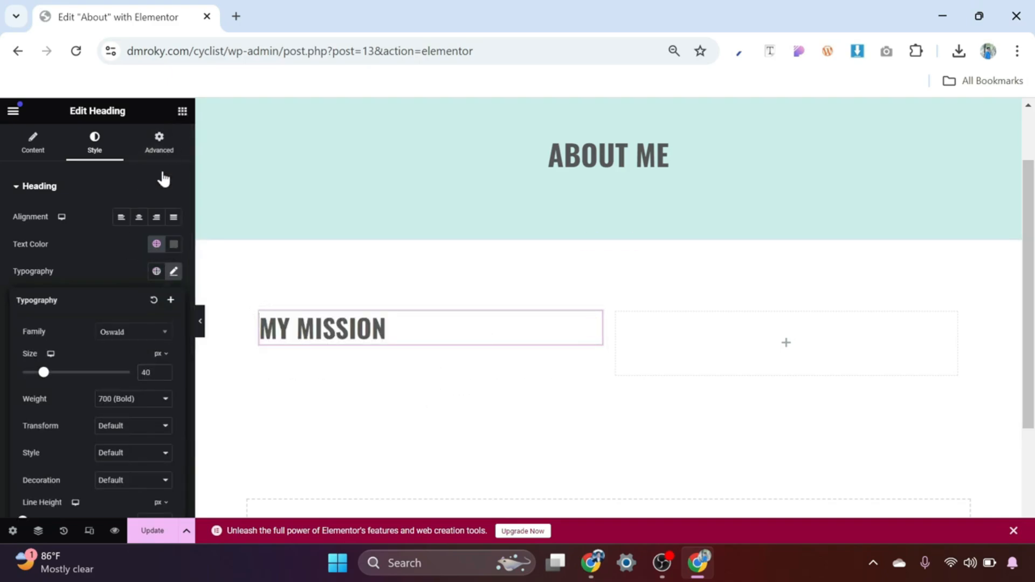
left_click_drag(54, 458, 308, 341)
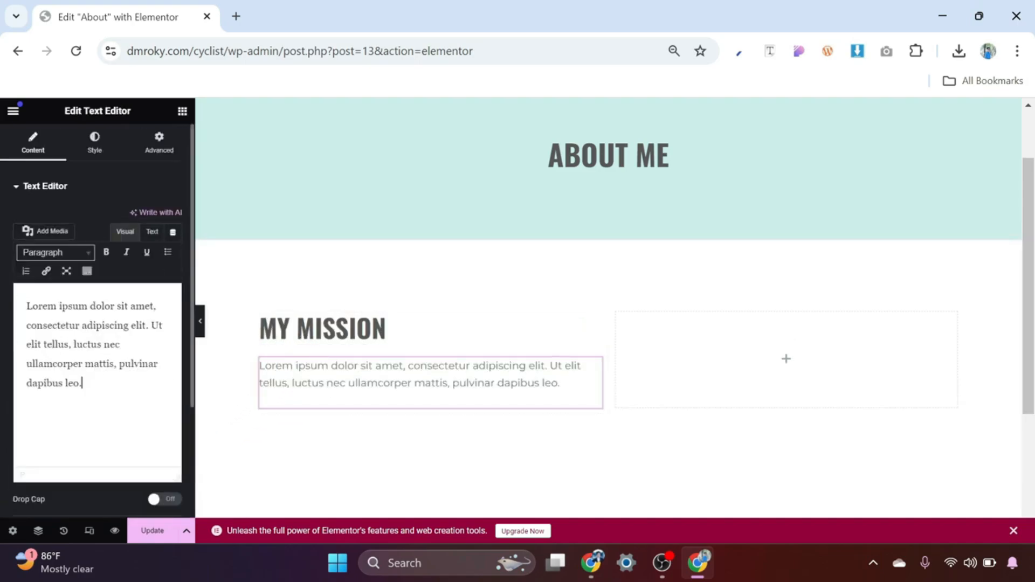
left_click_drag(82, 383, 26, 305)
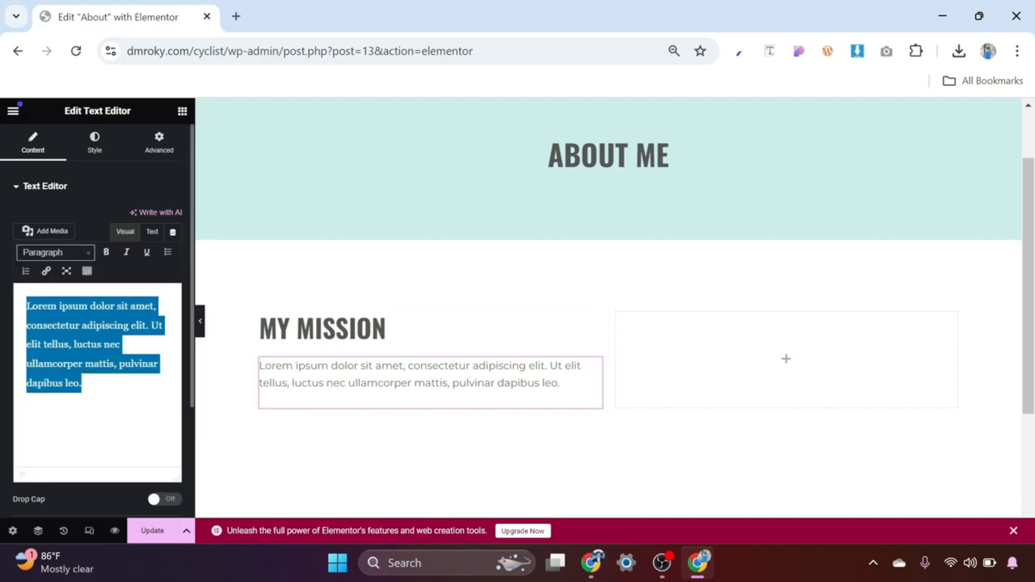
type("A wonderful serenity has taken possession of my entire soul, like these sweet mornings of spring which I enjoy with my whole heart. I am alone, and feel the charm of existence in this spot, which was created for the bliss of souls like mine. I am so happy, my dear friend, so absorbed in the exquisite sense of mere tranquil existence, that I neglect my talents.")
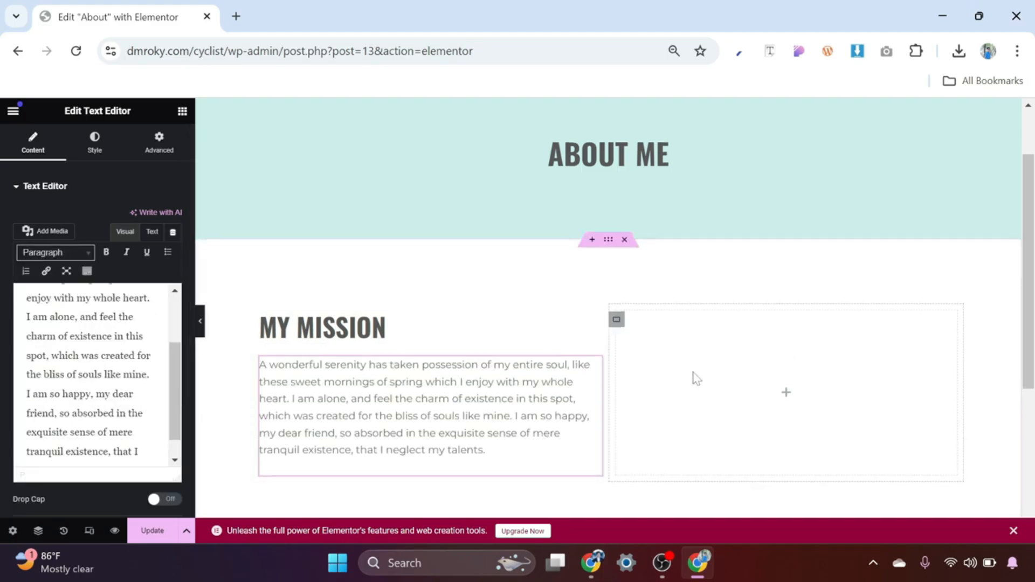
Add an image widget to the empty right column and choose Cycelling3.png from the media library
scroll(689, 286, "down", 2)
scroll(683, 300, "up", 2)
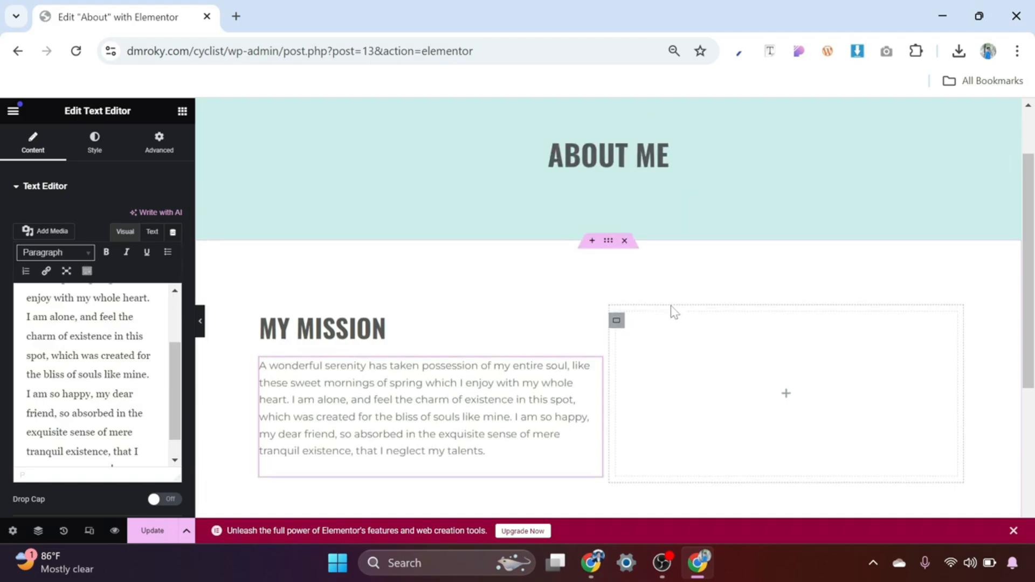
left_click(616, 322)
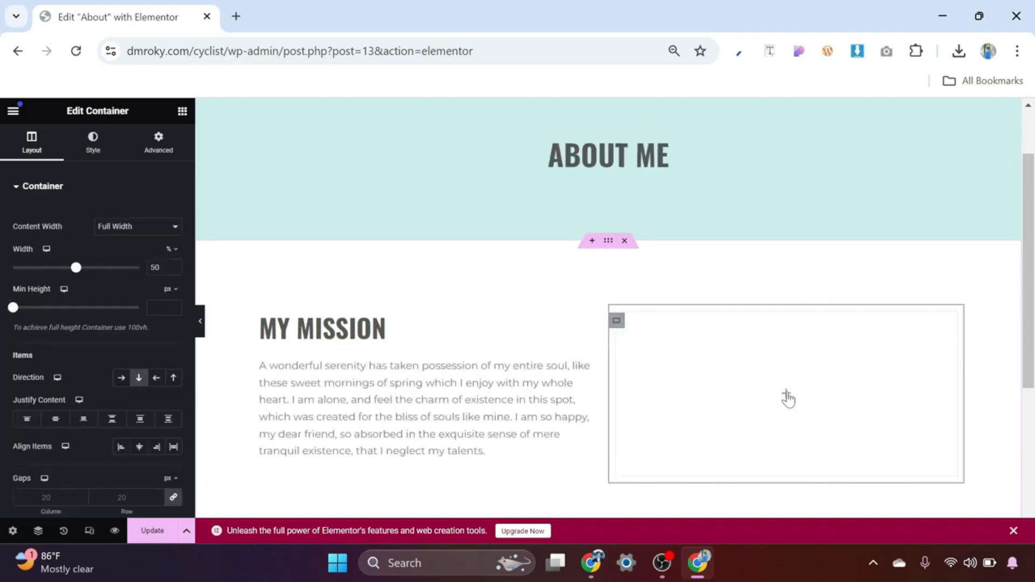
left_click(787, 396)
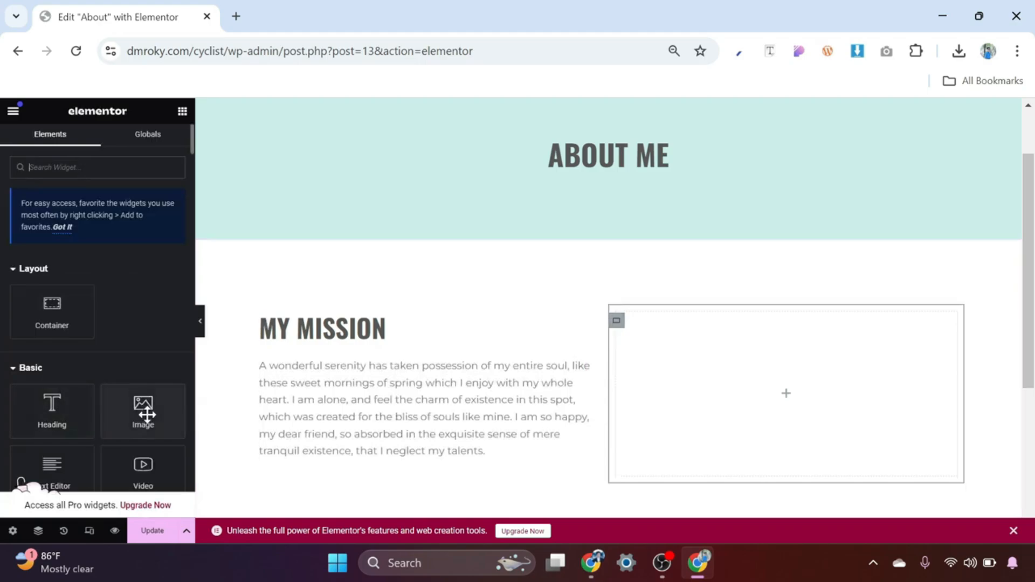
left_click_drag(144, 412, 782, 407)
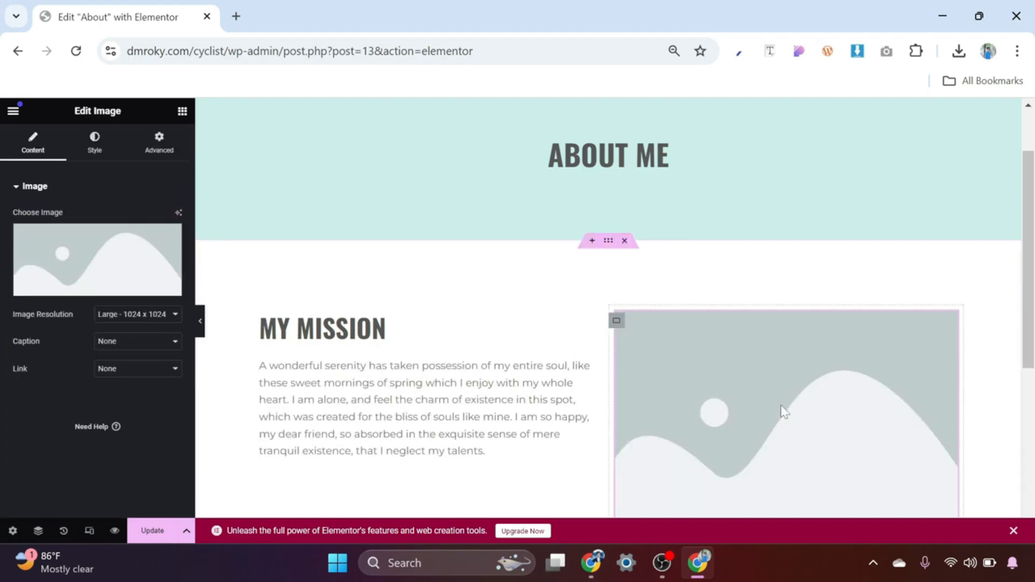
left_click(94, 260)
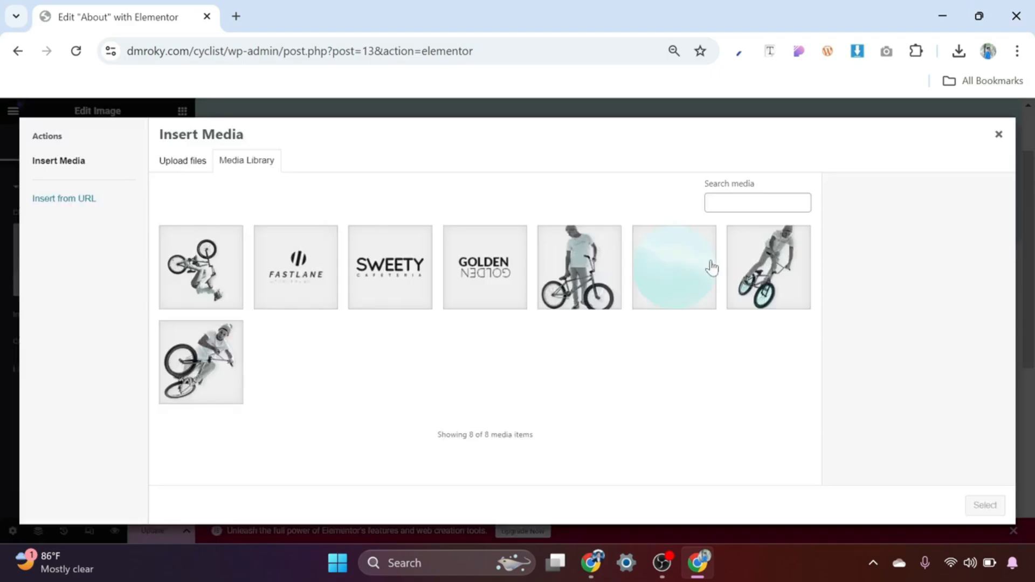
left_click(580, 267)
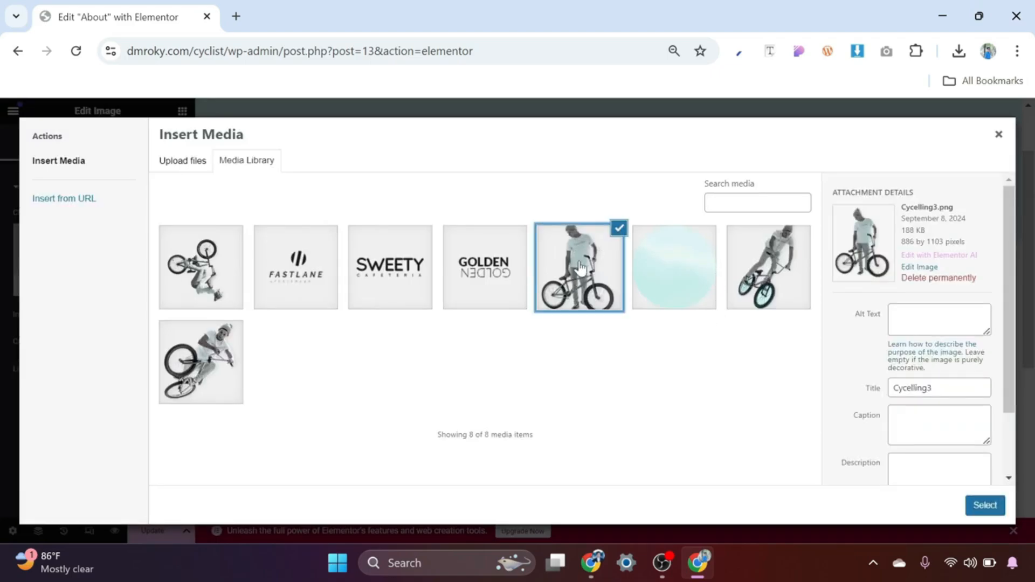
left_click(985, 507)
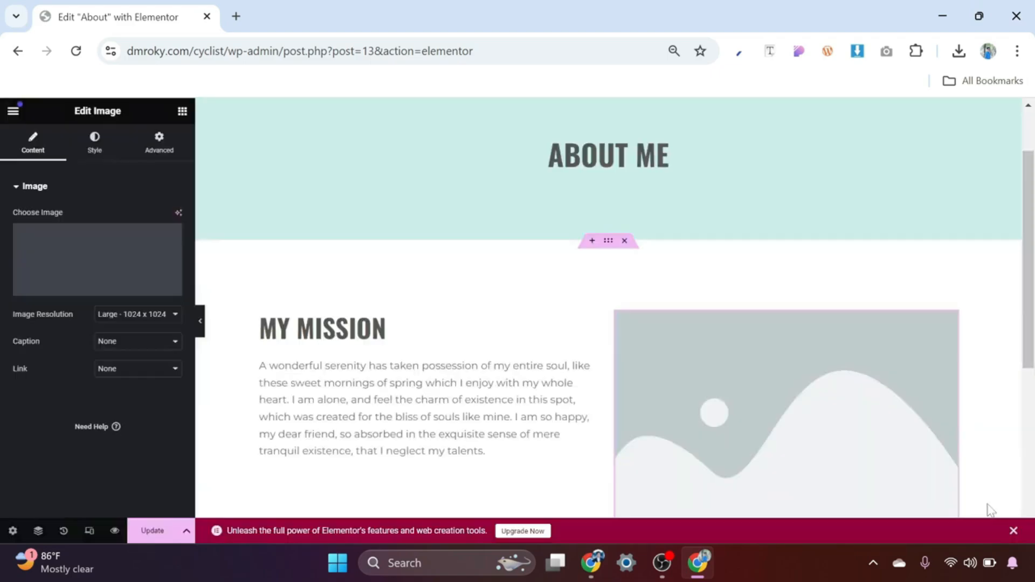
Give the right column container a classic background with the Background-Circle.png image from the media library
scroll(778, 401, "down", 4)
scroll(811, 380, "up", 2)
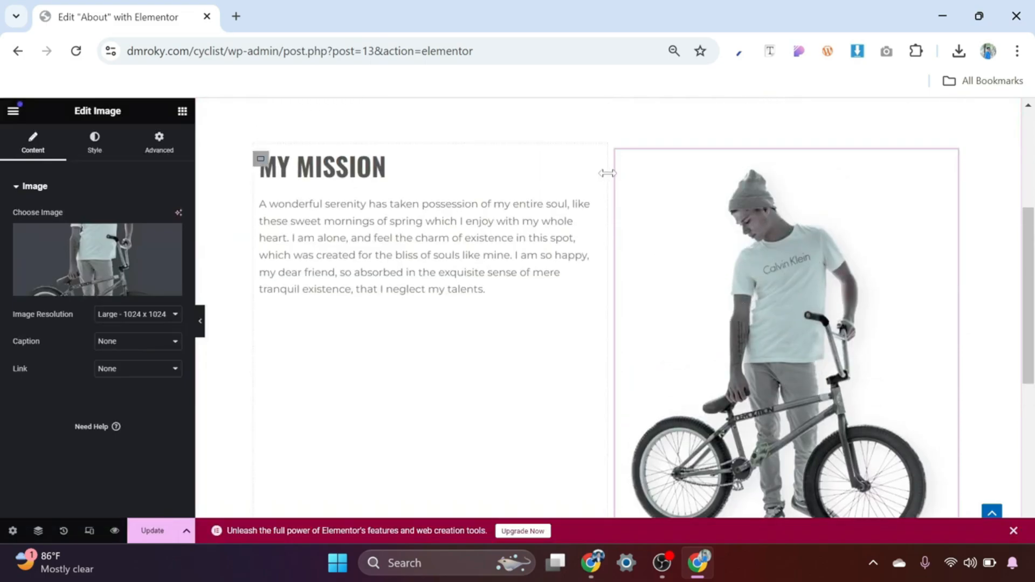
left_click(616, 159)
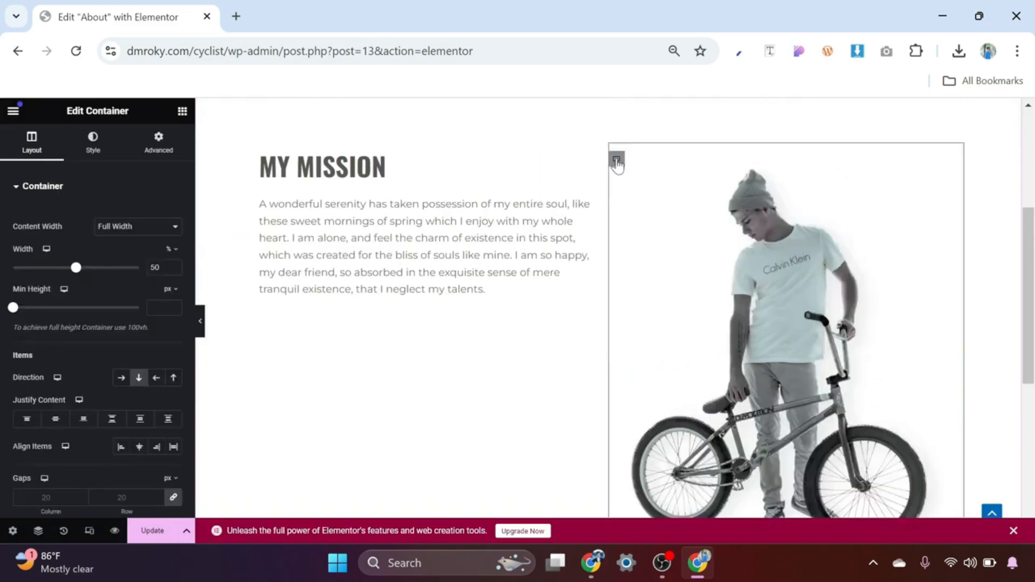
left_click(95, 148)
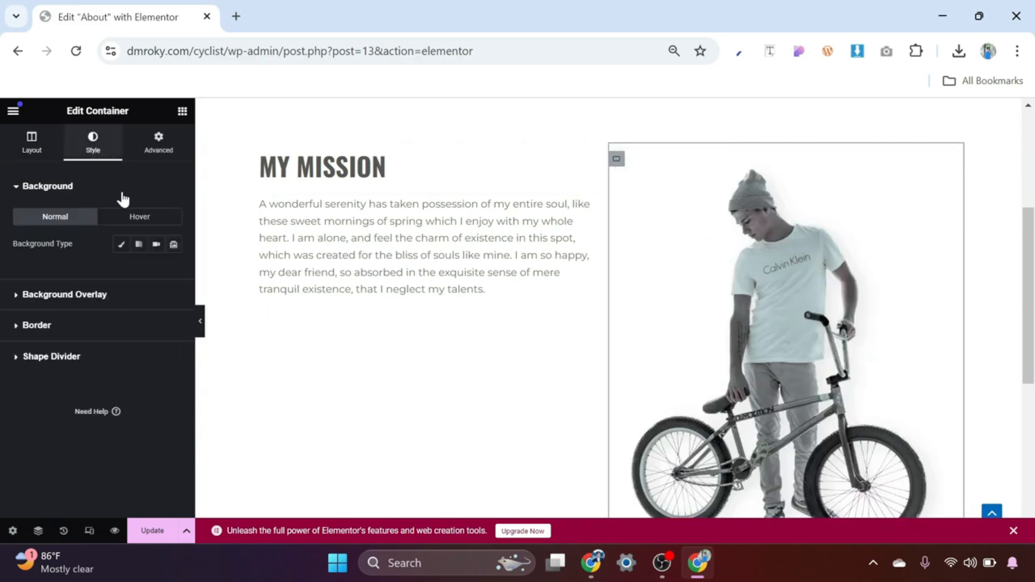
left_click(122, 245)
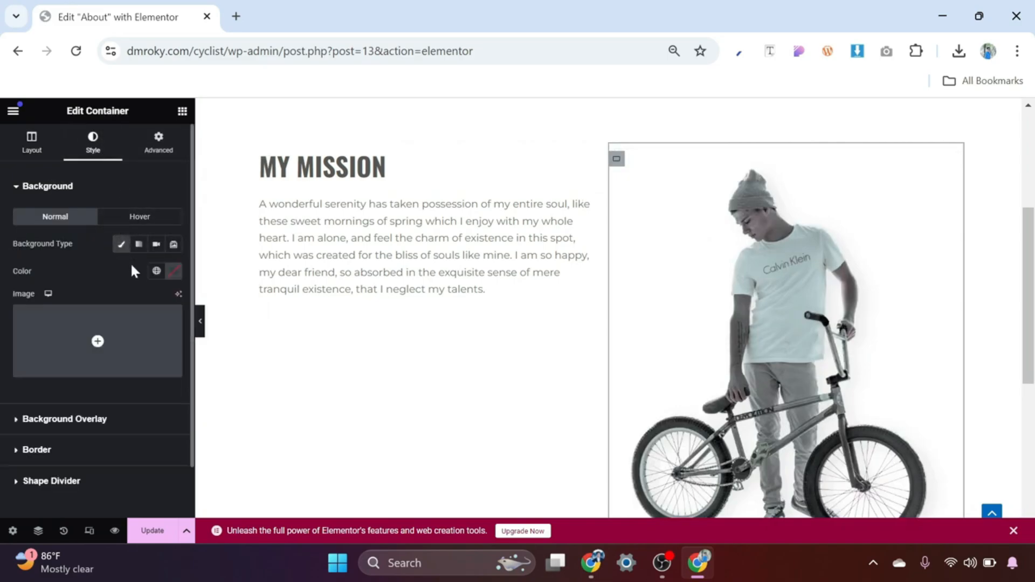
left_click(104, 341)
left_click(660, 280)
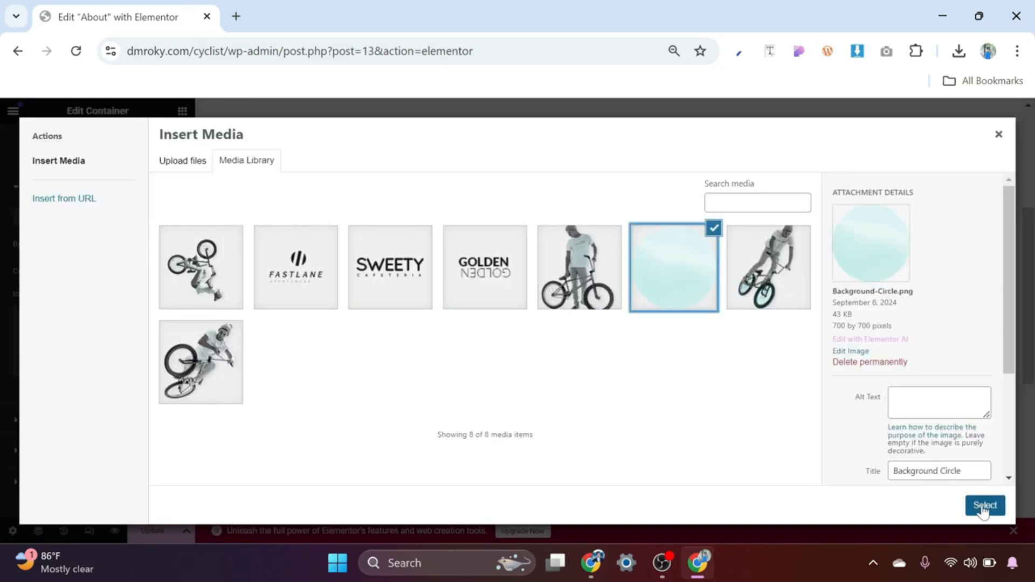
left_click(983, 506)
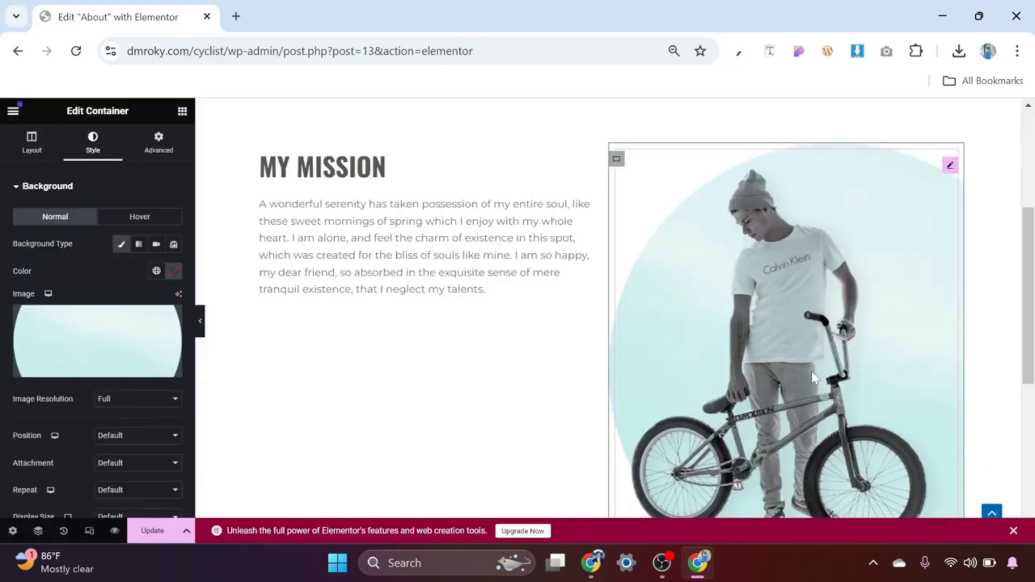
Set the circle background's position to Center Center, repeat to No-repeat, and display size to Custom with a width of 75%
scroll(810, 371, "down", 1)
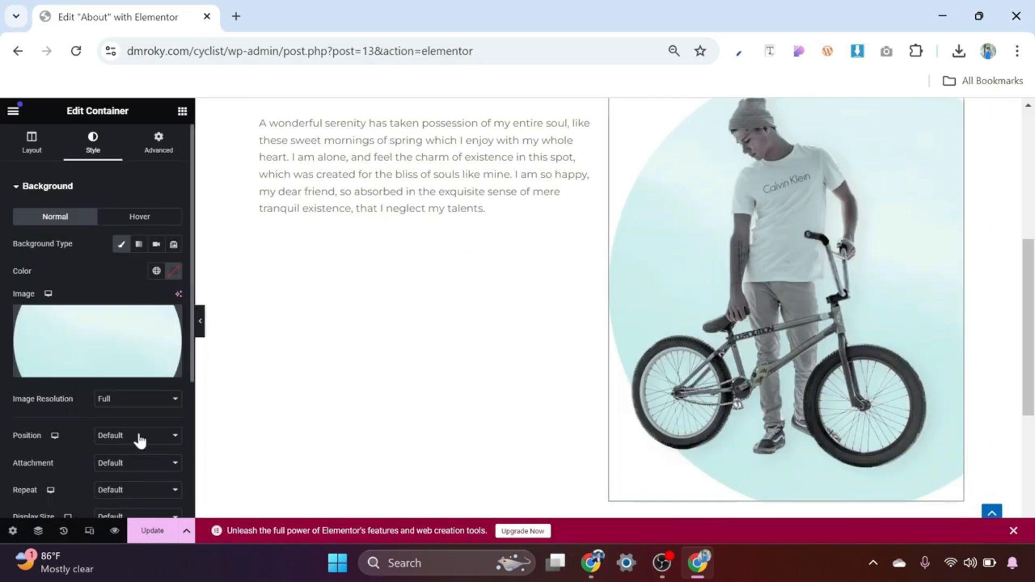
left_click(135, 436)
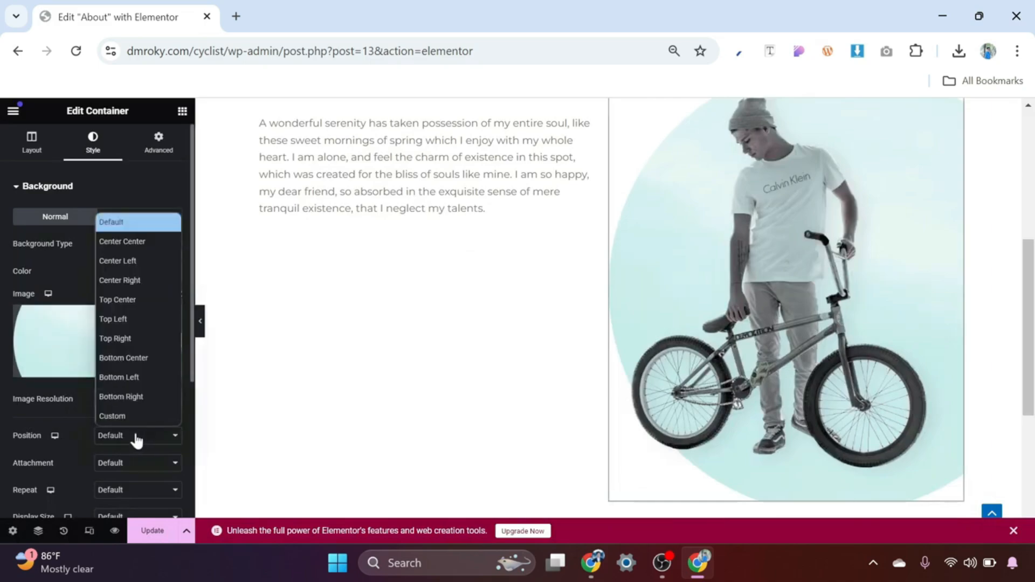
left_click(136, 243)
scroll(115, 423, "down", 1)
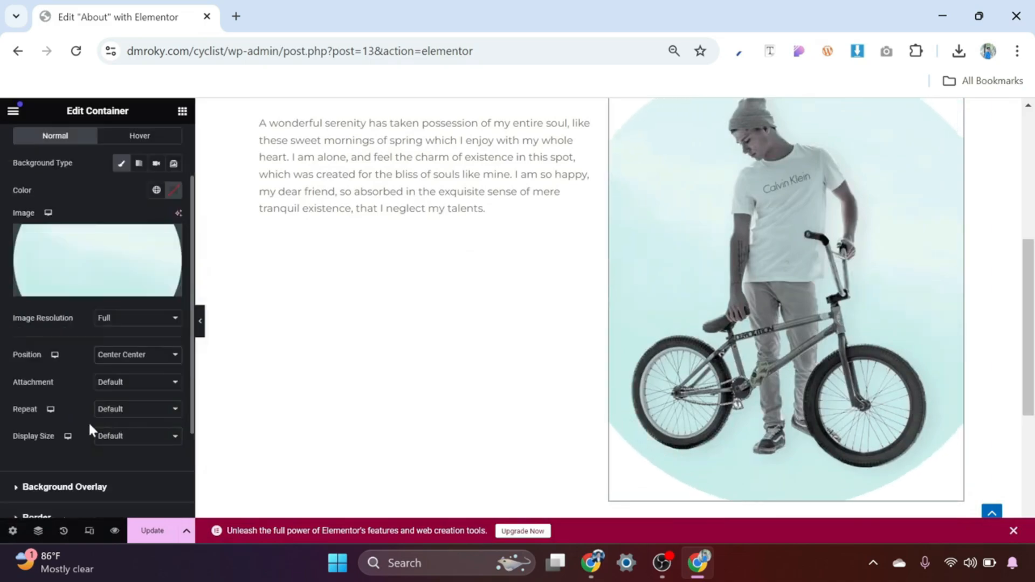
left_click(138, 413)
left_click(128, 454)
left_click(123, 437)
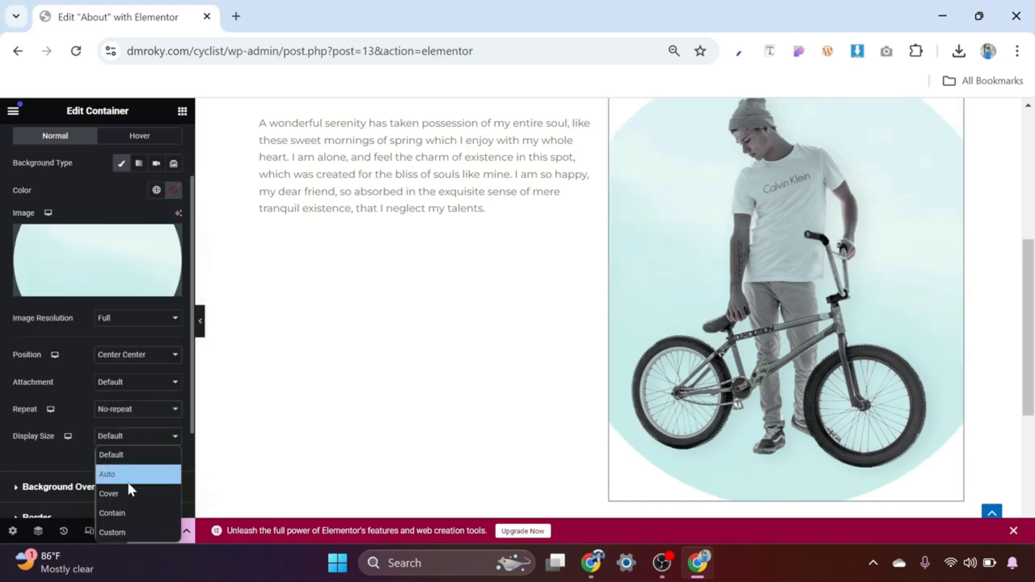
left_click(127, 531)
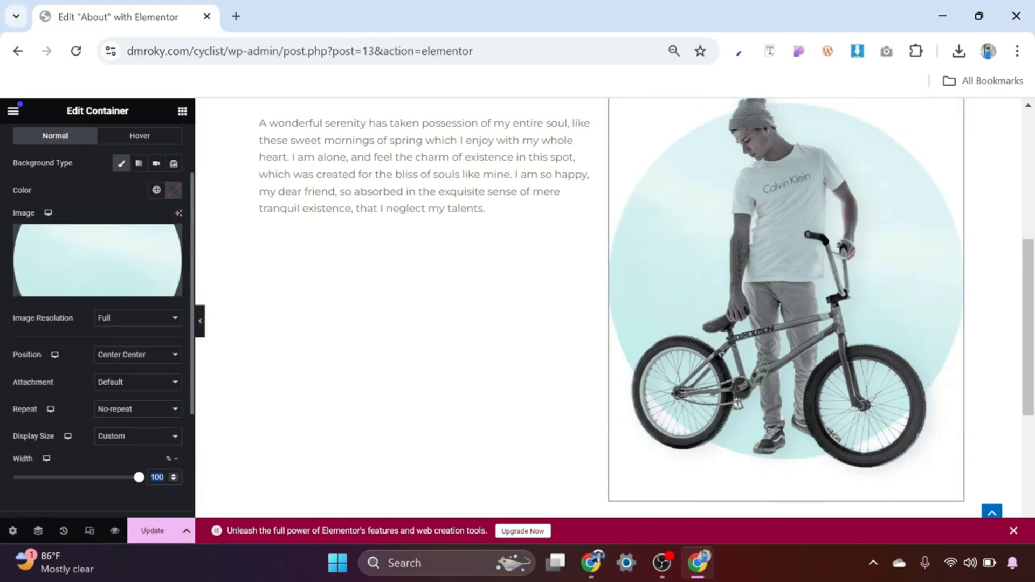
left_click_drag(139, 477, 107, 477)
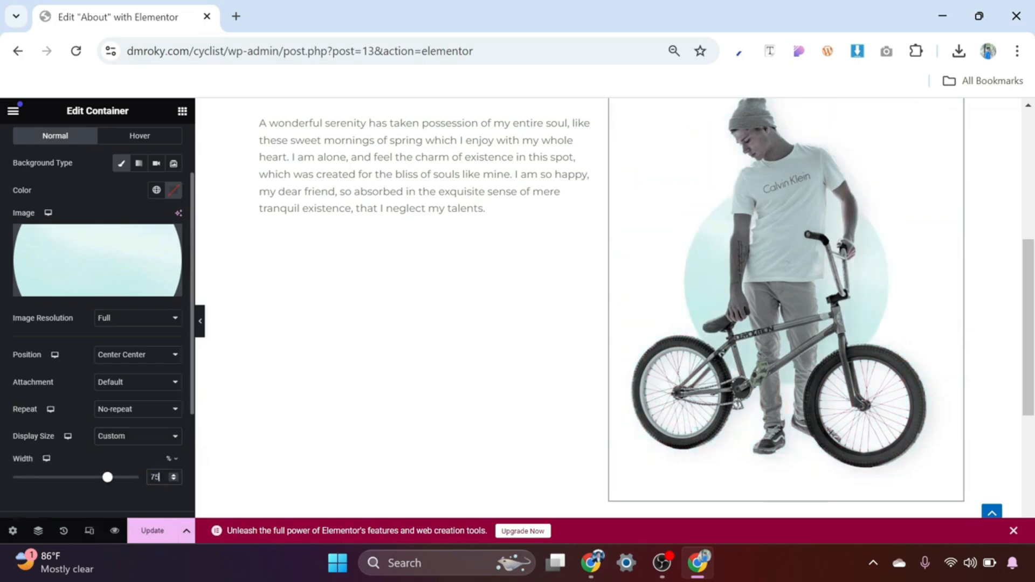
Vertically center the content of the MY MISSION text column by setting its Justify Content to Center
scroll(791, 321, "up", 2)
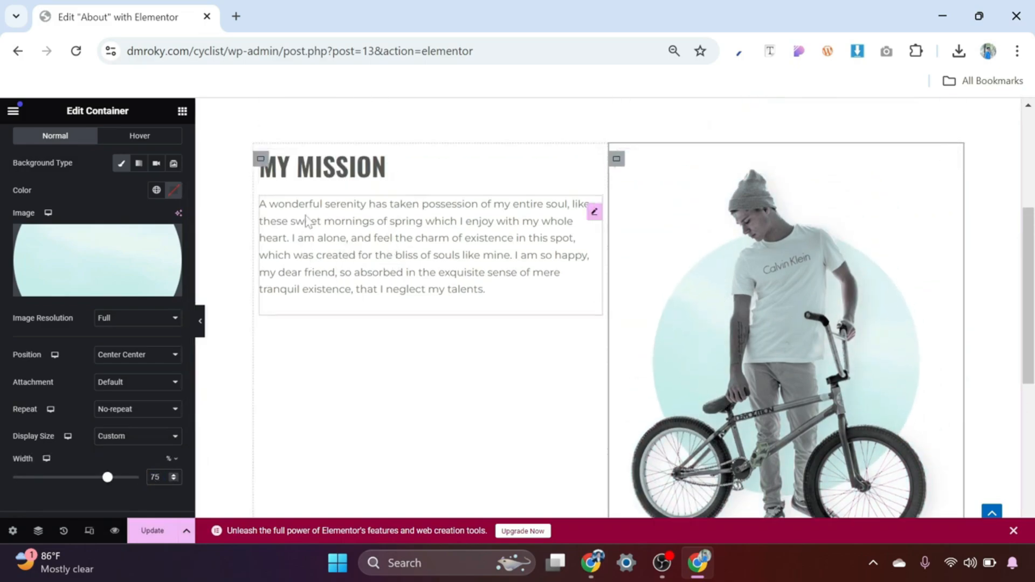
left_click(261, 160)
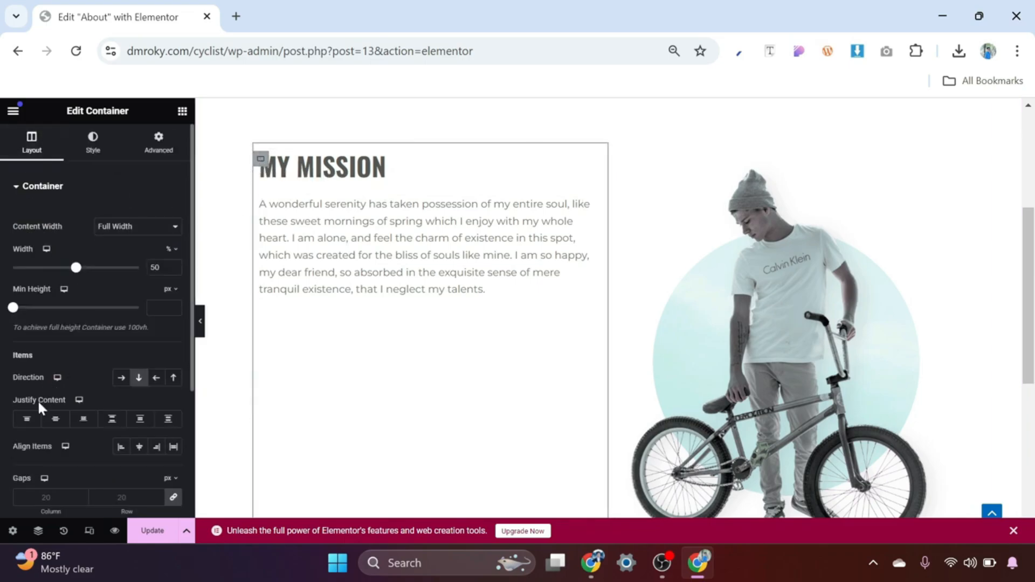
left_click(54, 419)
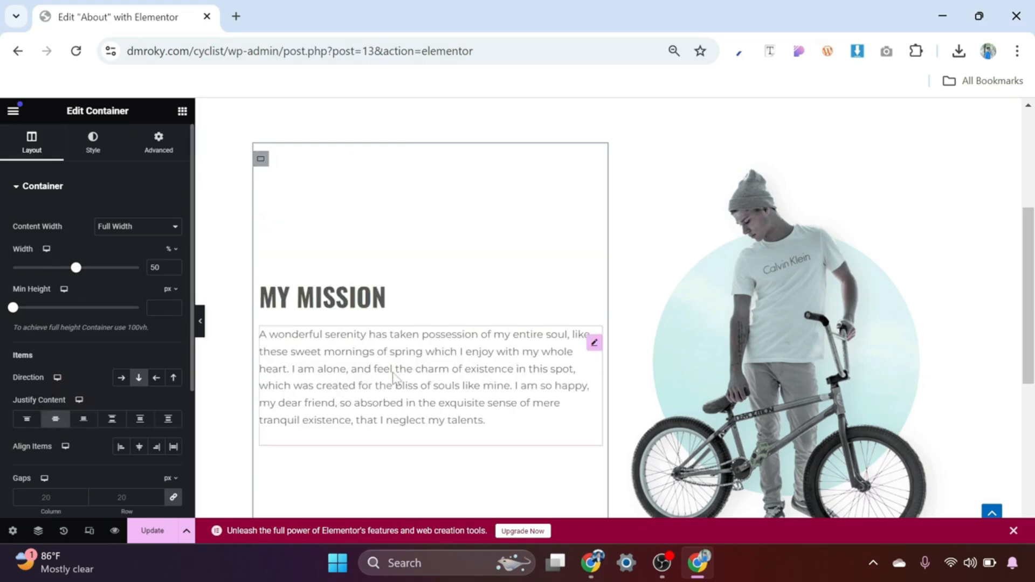
scroll(461, 353, "up", 1)
Add a new container with two equal columns below the MY MISSION section
scroll(459, 355, "down", 9)
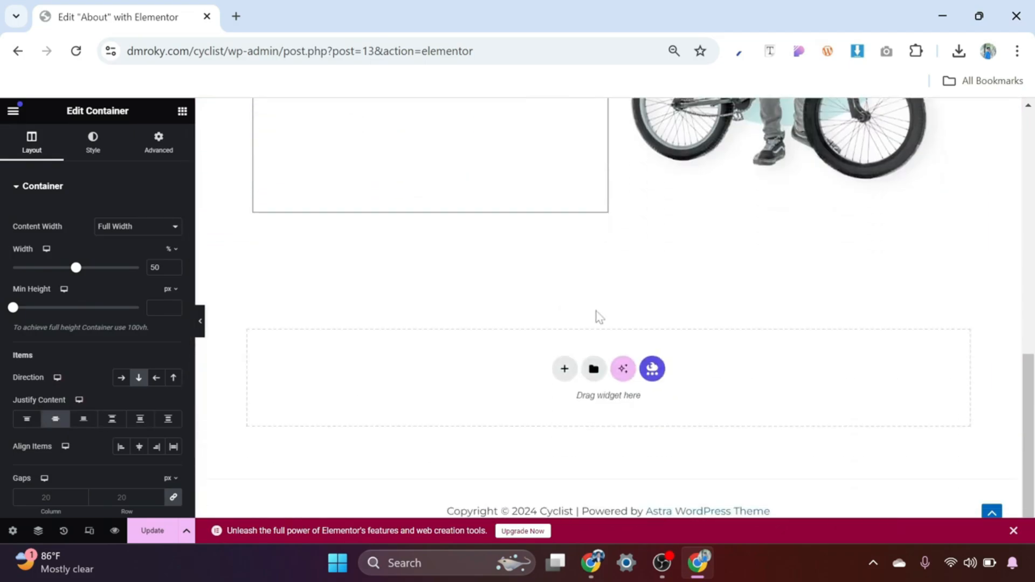
left_click(566, 371)
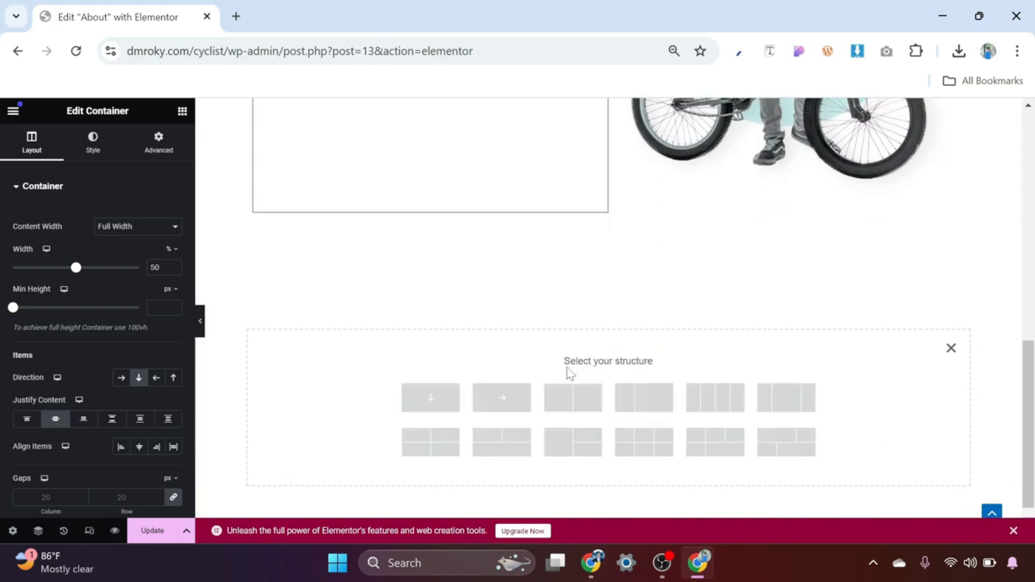
left_click(568, 404)
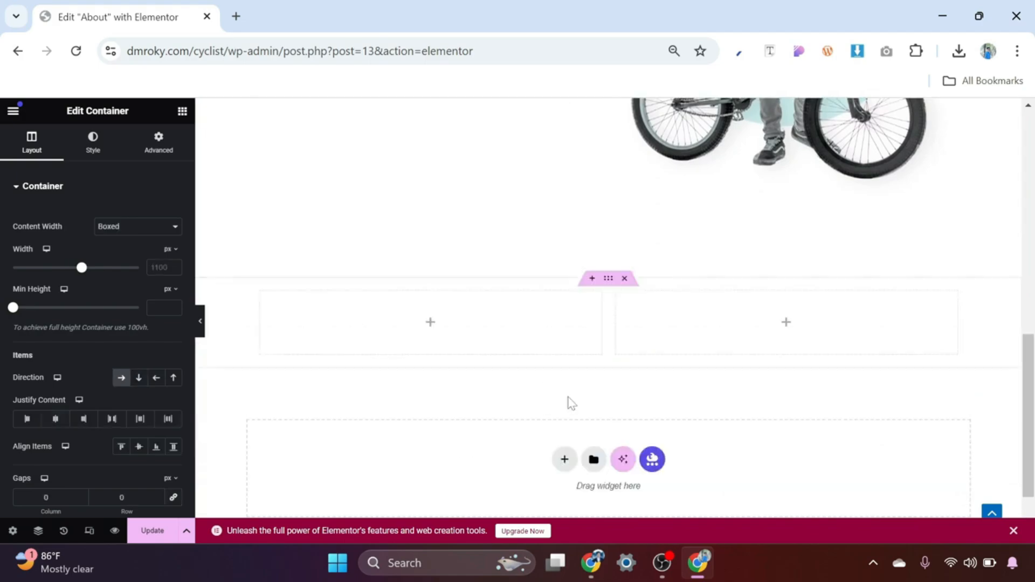
Unlink the new two-column container's padding and set it to 100 px top and bottom, 20 px right and left
left_click(162, 139)
left_click(174, 281)
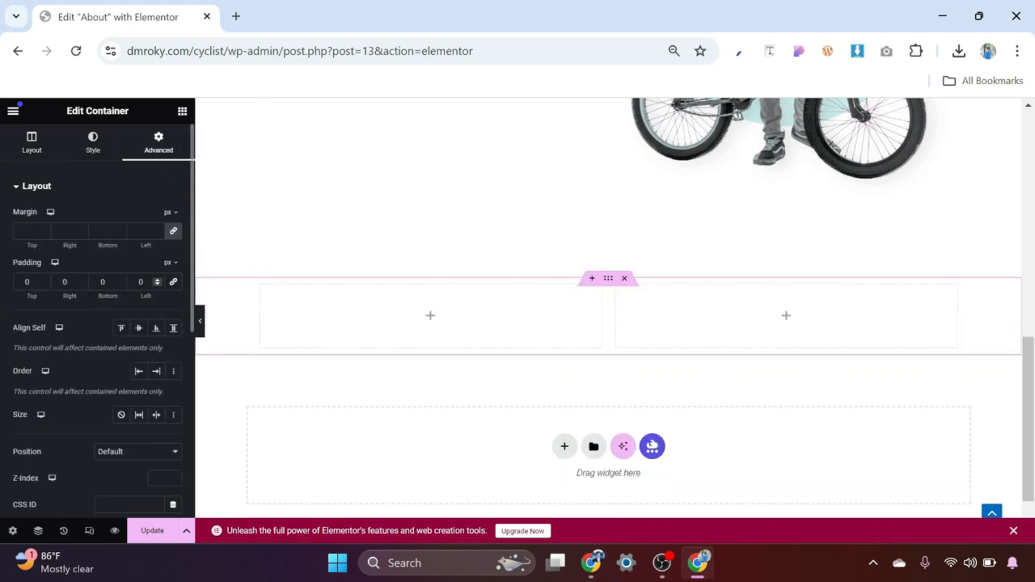
type("2")
left_click(61, 282)
type("2")
key("shift+Tab")
type("100")
left_click(101, 282)
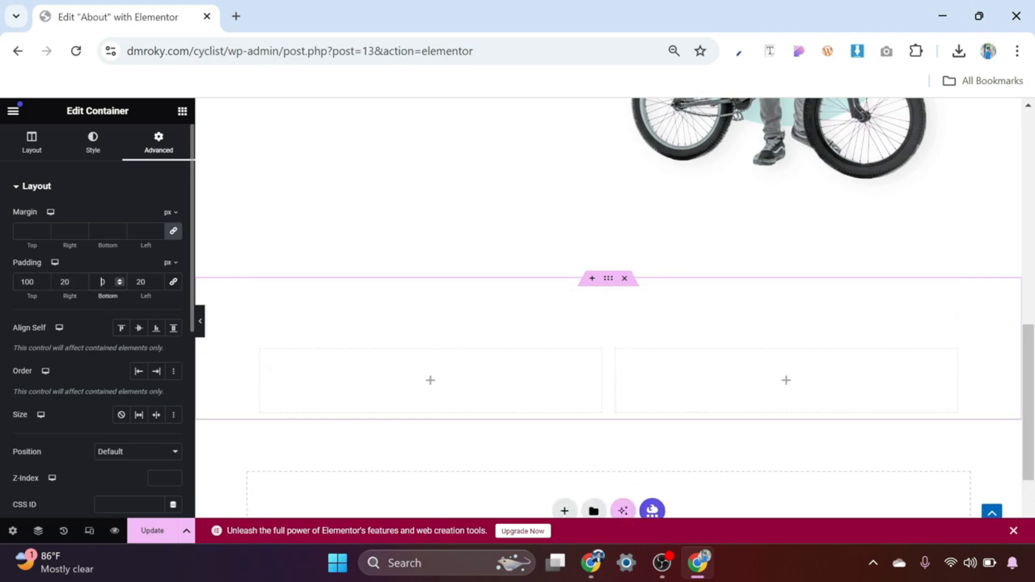
type("100")
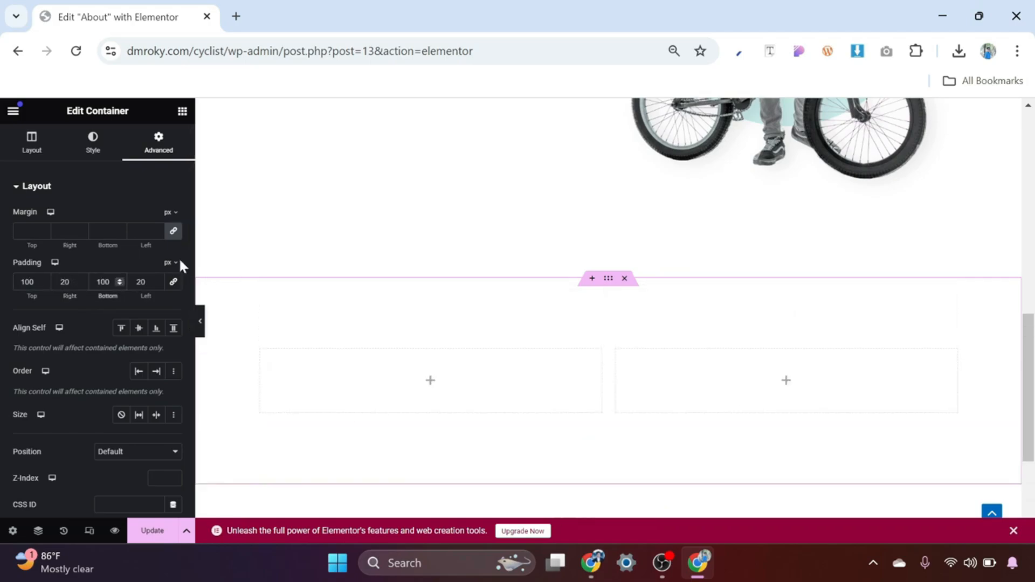
Give the new two-column container a classic background in the global color Background
left_click(97, 155)
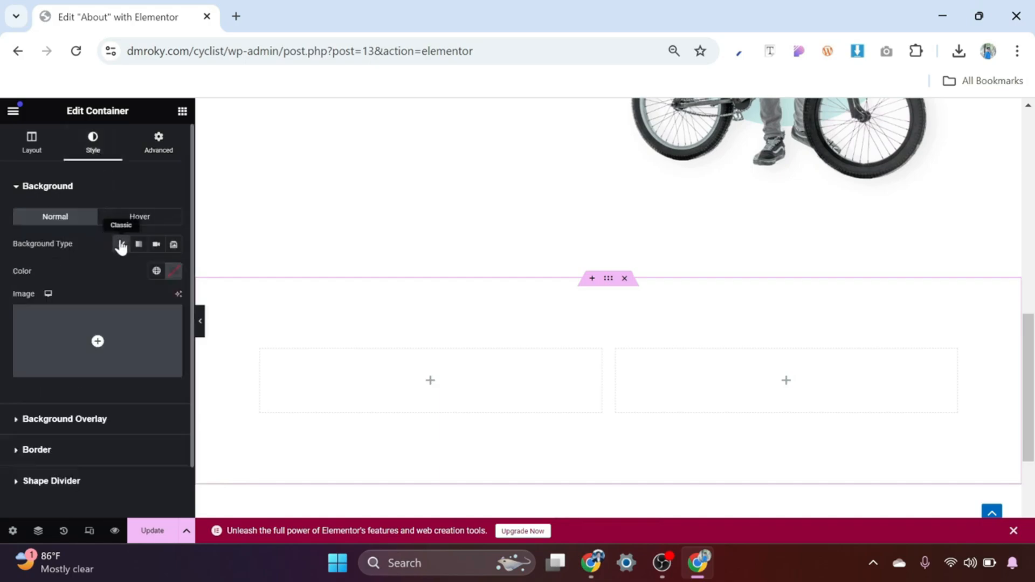
left_click(156, 271)
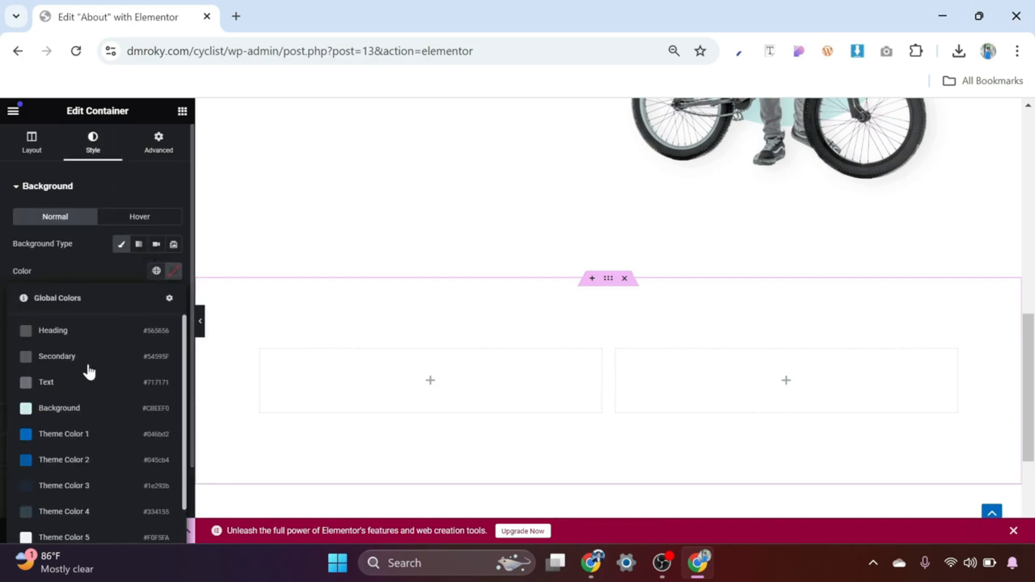
left_click(72, 415)
Add an image widget to the new section's left column and choose Cycelling2.png from the media library
scroll(360, 370, "up", 2)
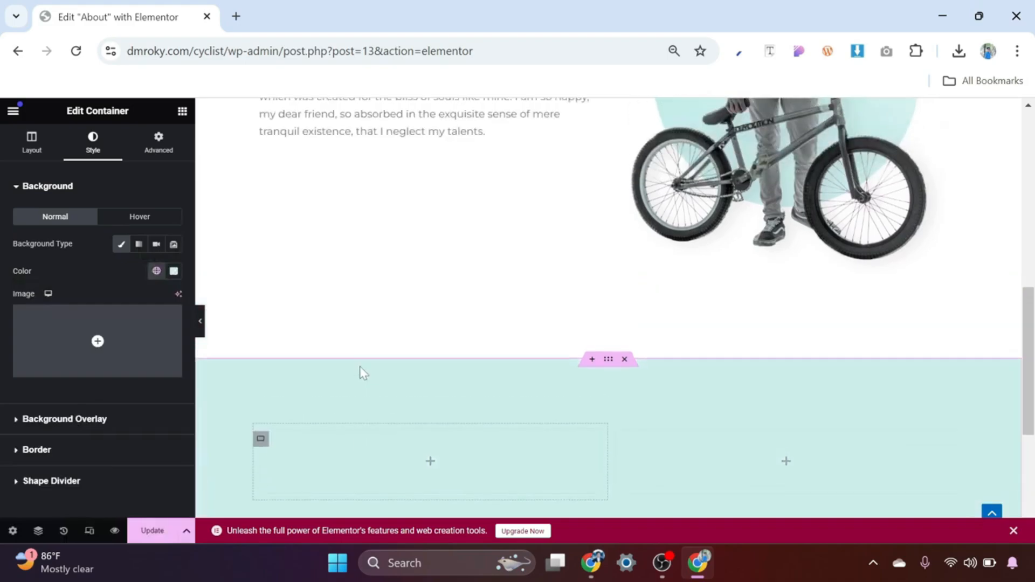
scroll(509, 381, "down", 4)
scroll(343, 339, "up", 7)
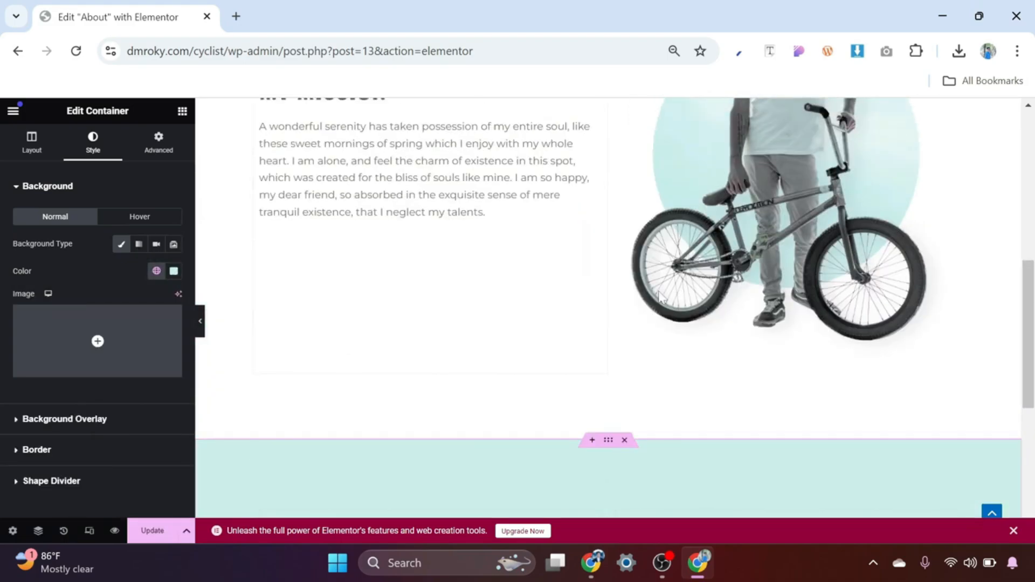
scroll(741, 291, "up", 1)
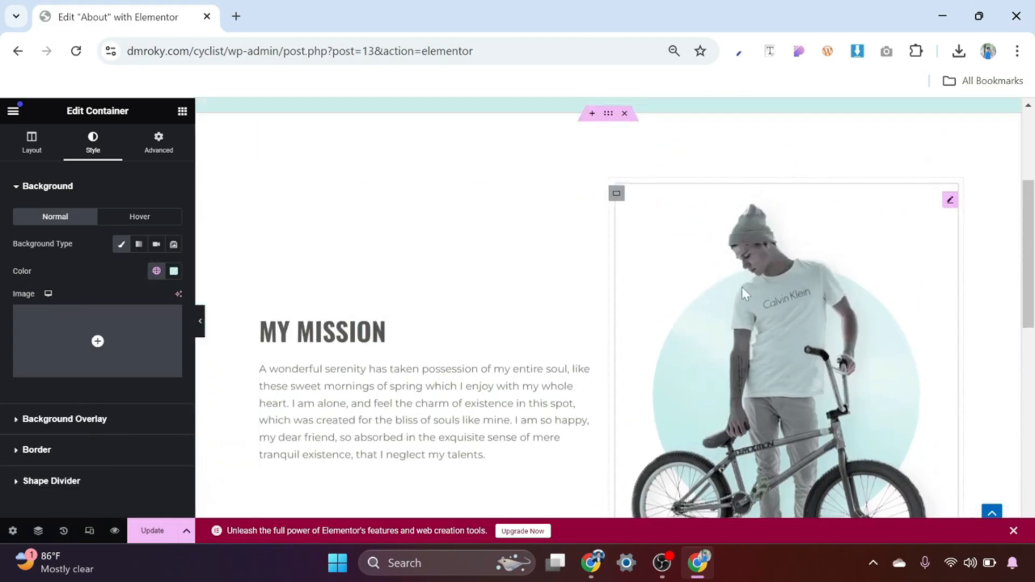
scroll(735, 353, "down", 2)
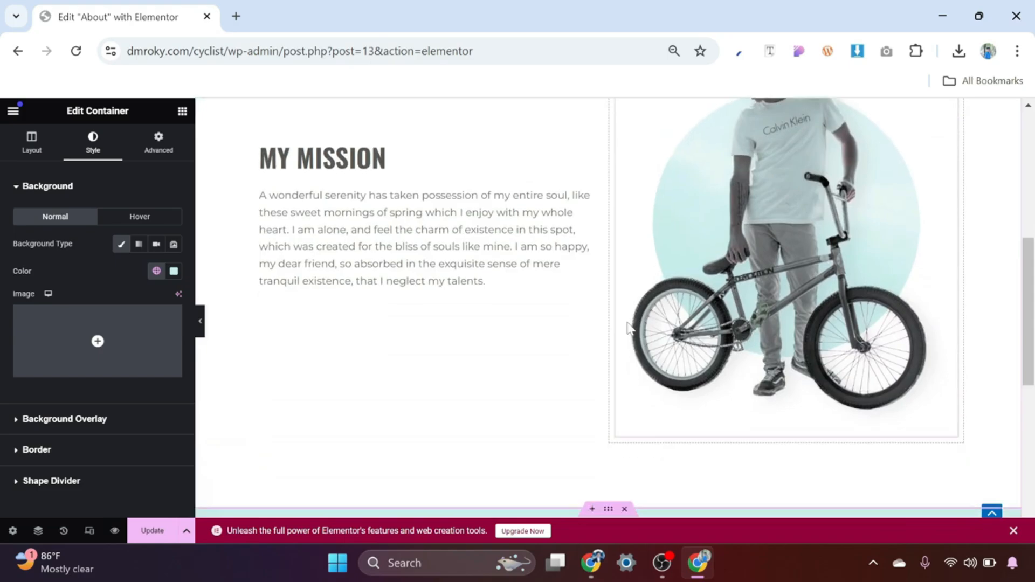
scroll(618, 303, "down", 3)
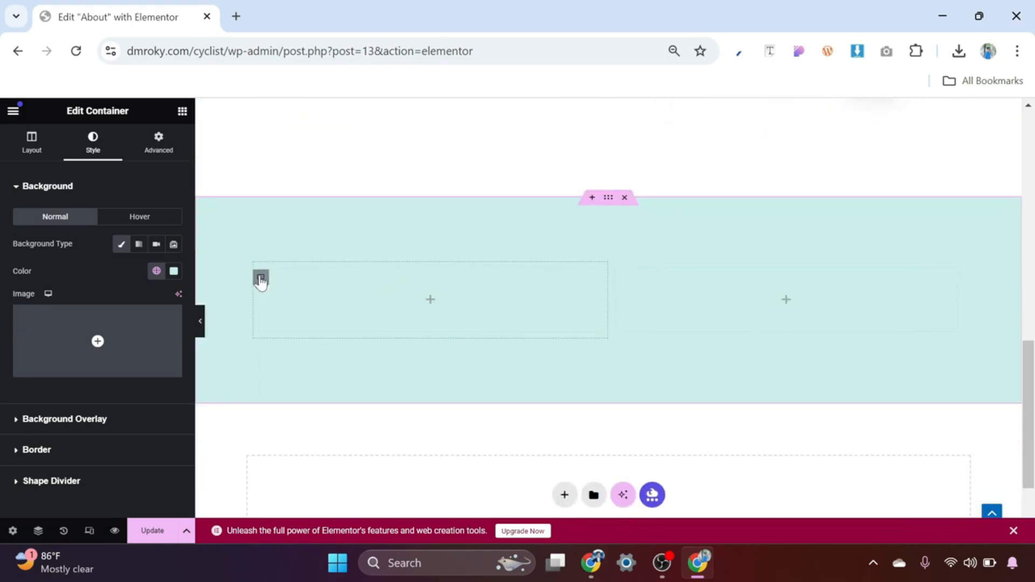
left_click(261, 280)
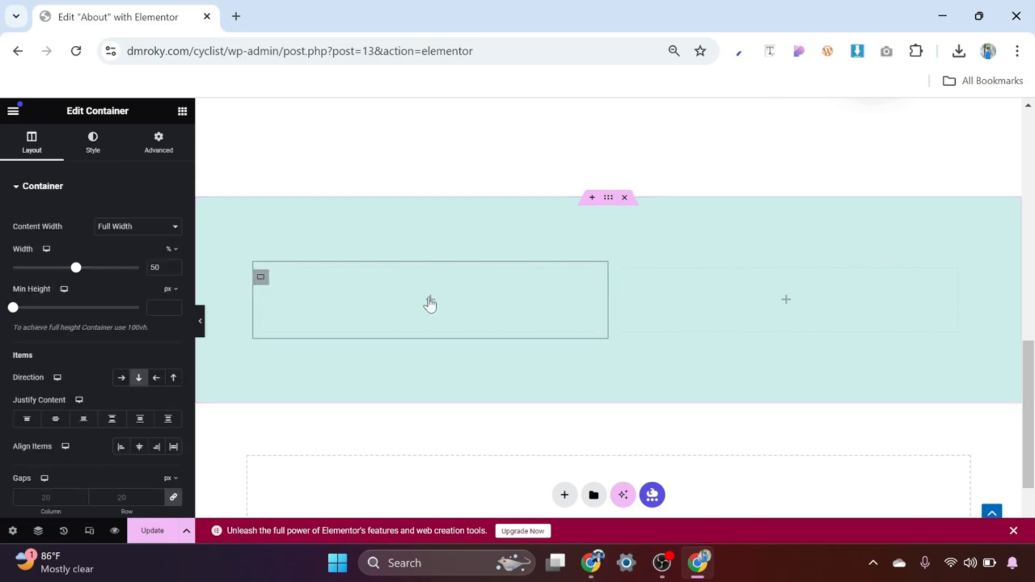
left_click(429, 302)
left_click_drag(143, 408, 412, 301)
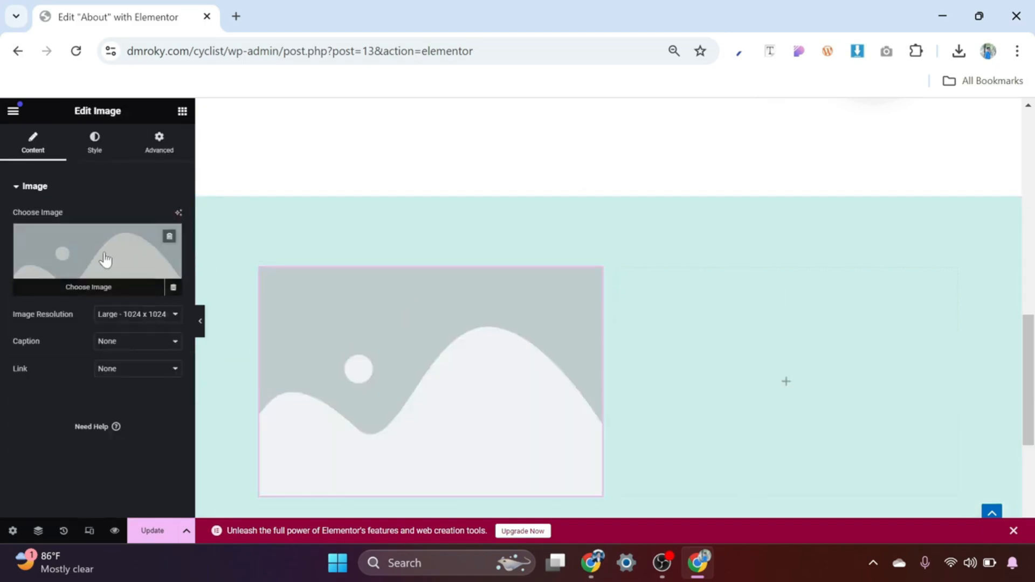
left_click(105, 260)
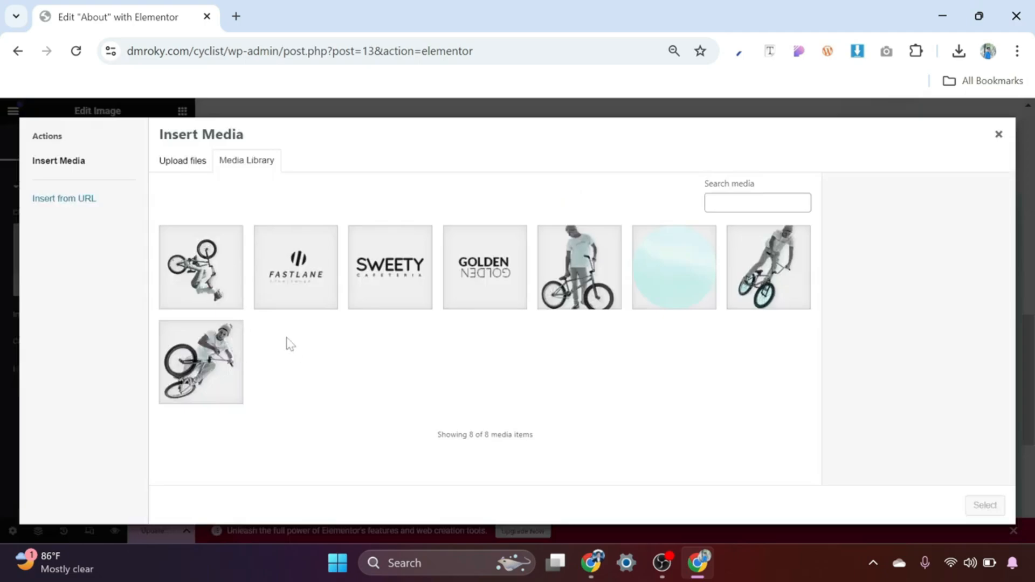
left_click(184, 266)
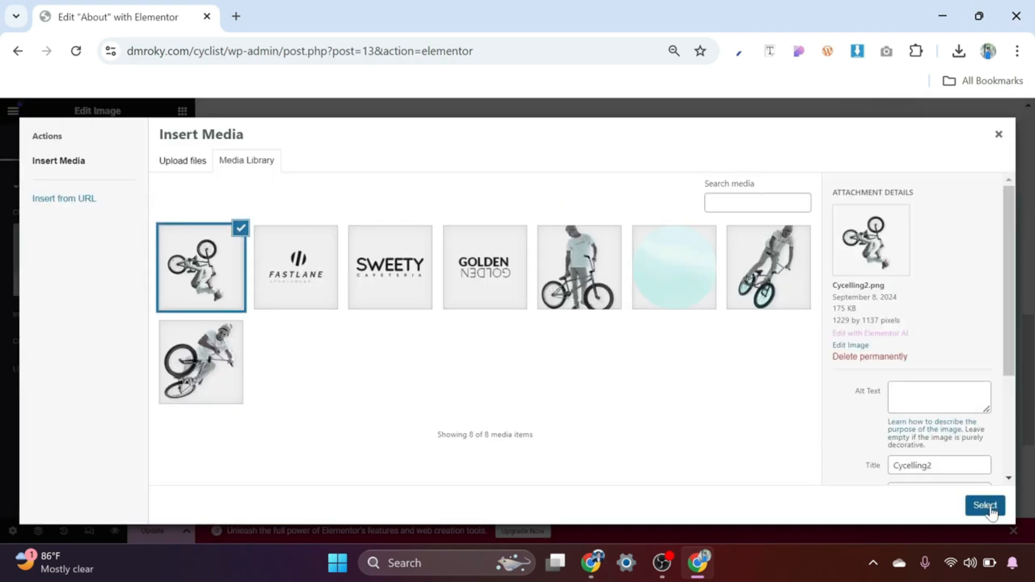
left_click(985, 506)
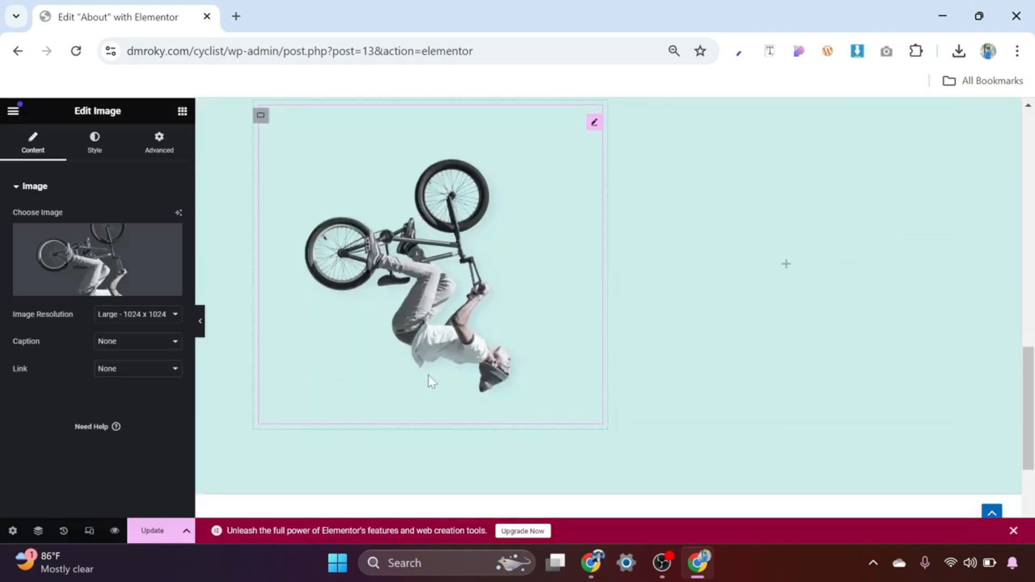
Give the column holding the upside-down cyclist image a classic background with Background-Circle.png from the media library
scroll(432, 380, "up", 1)
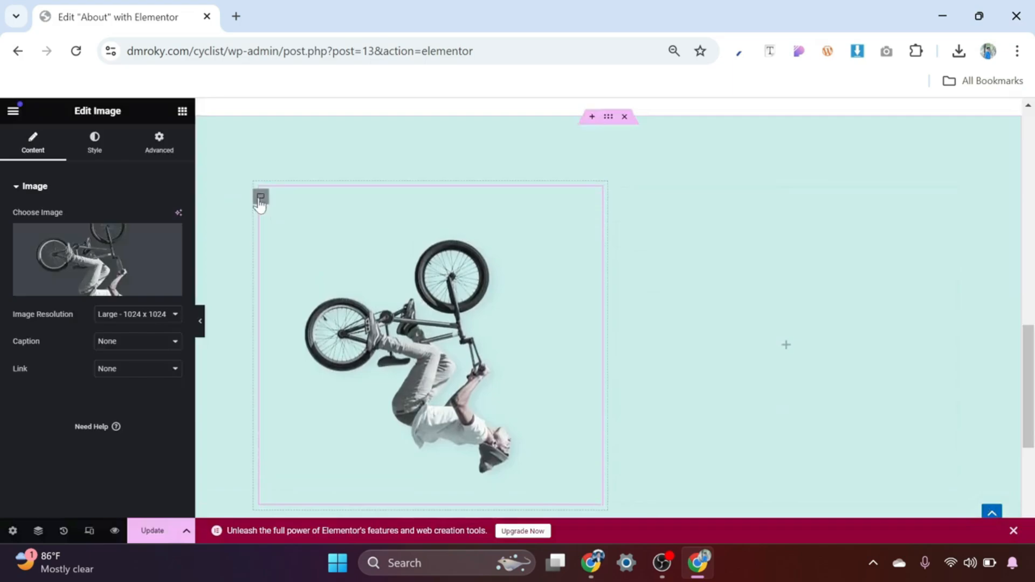
left_click(260, 198)
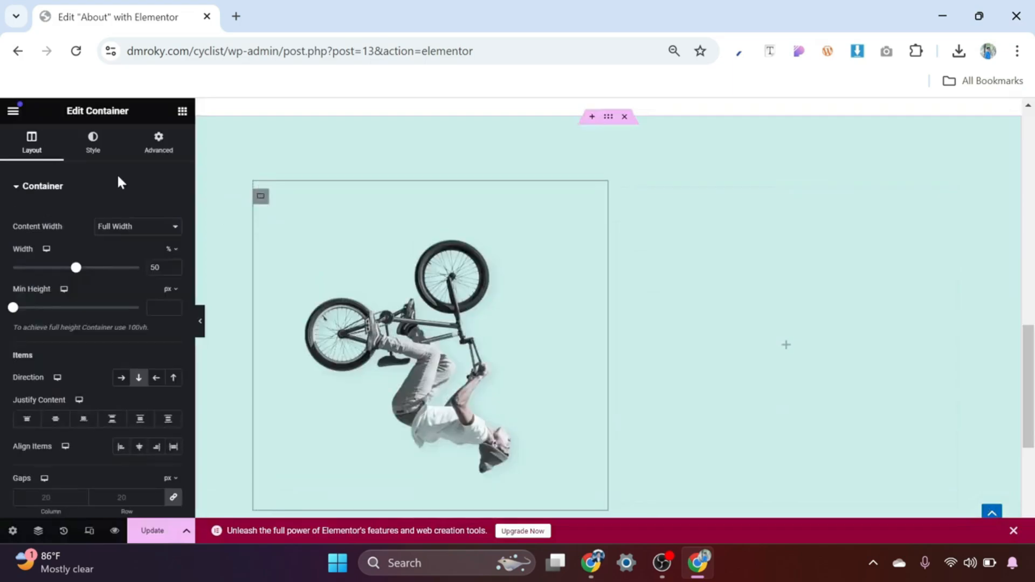
left_click(93, 145)
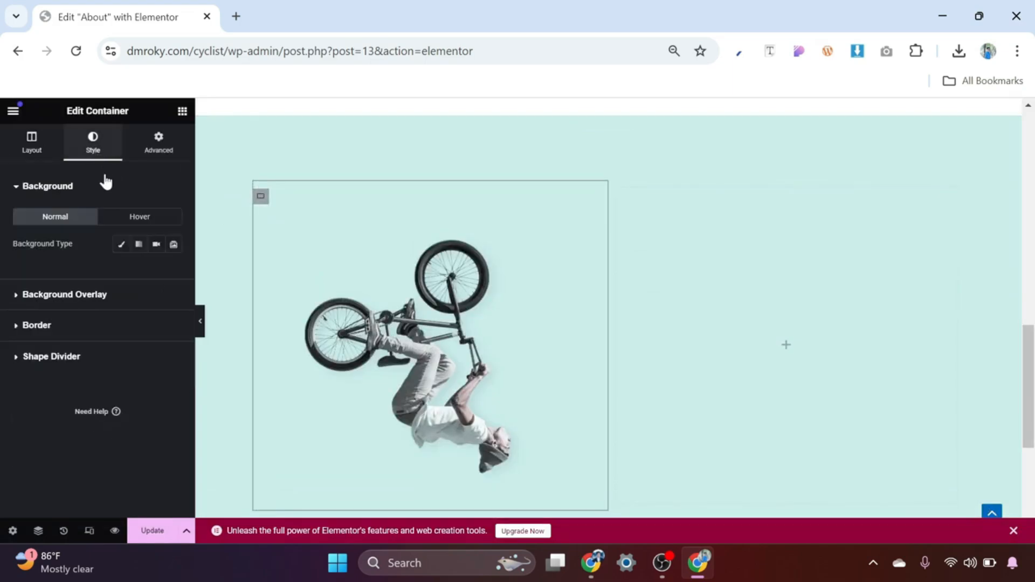
left_click(121, 244)
left_click(98, 340)
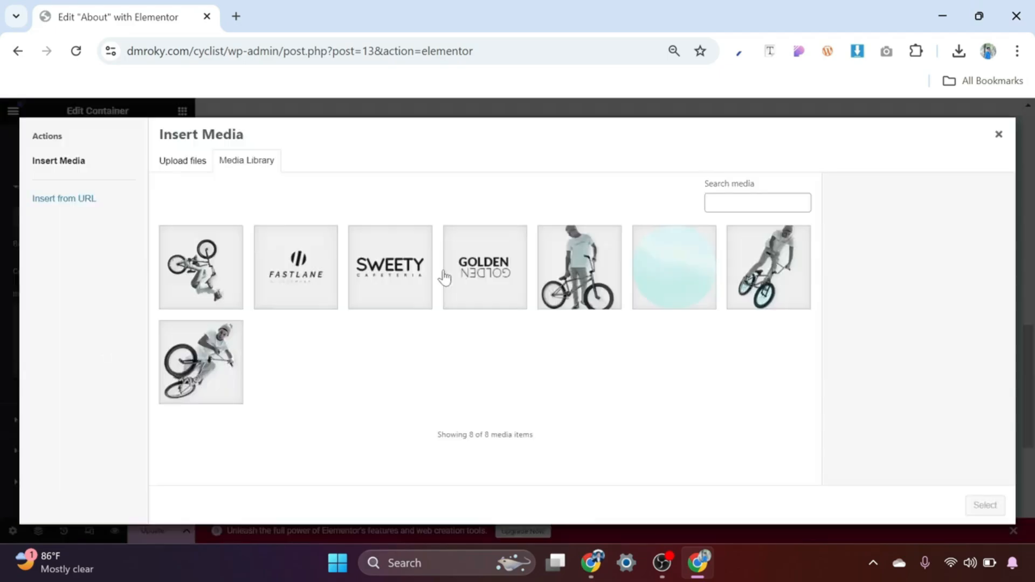
left_click(674, 282)
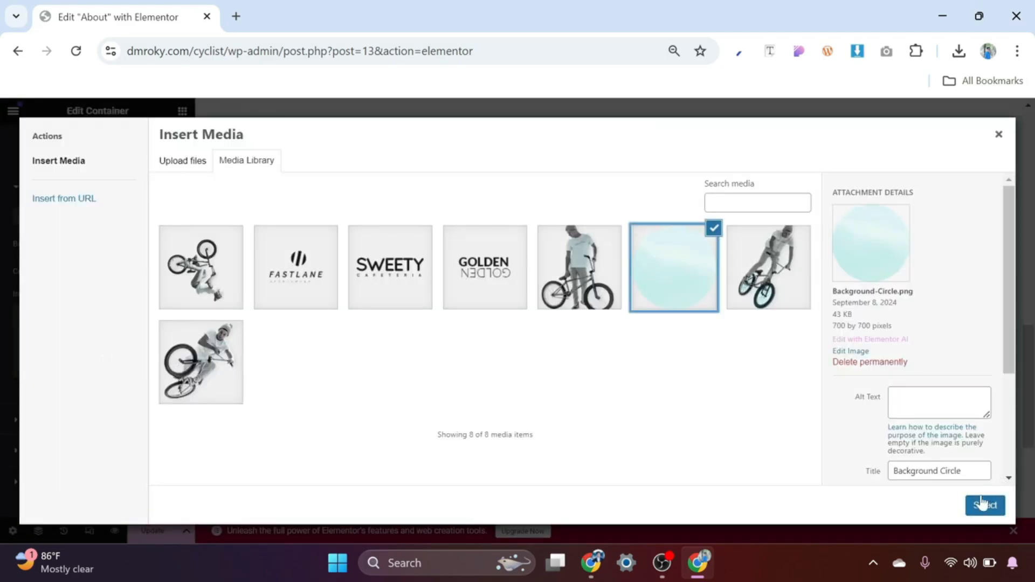
left_click(983, 507)
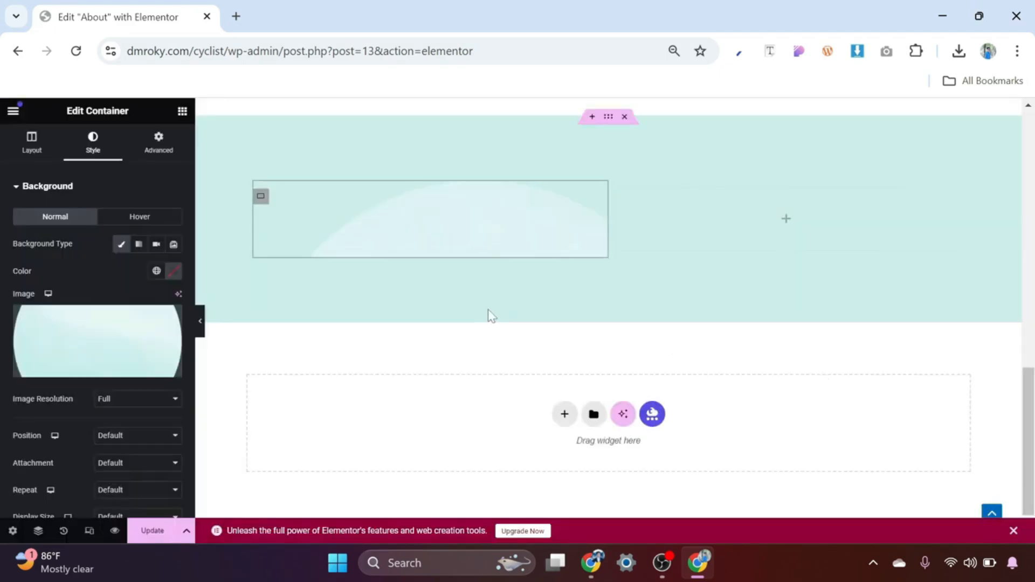
Set this column's circle background to position Center Center, No-repeat, and Custom display size with a width of 65%
scroll(492, 316, "down", 5)
scroll(490, 314, "up", 6)
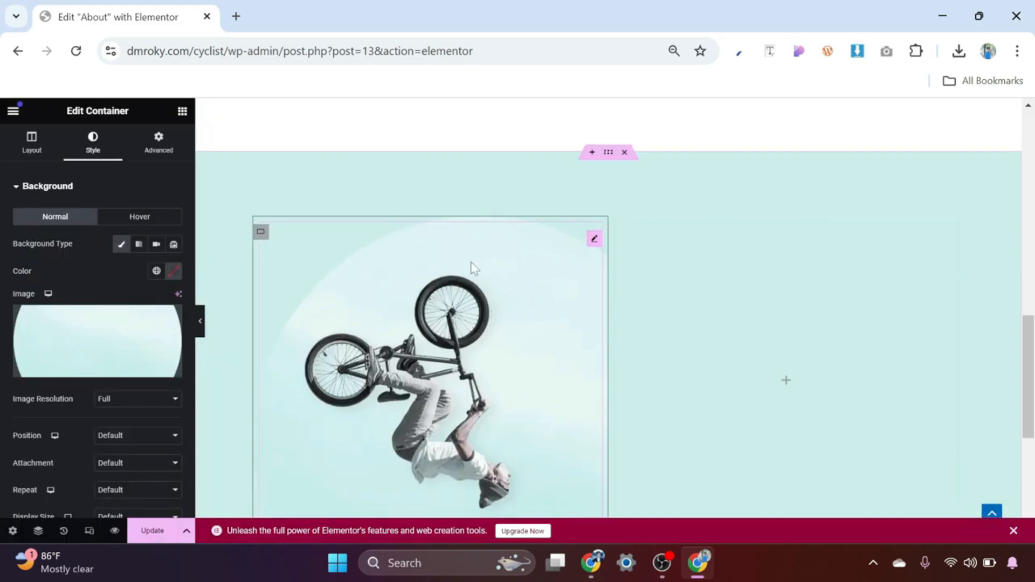
scroll(472, 269, "down", 2)
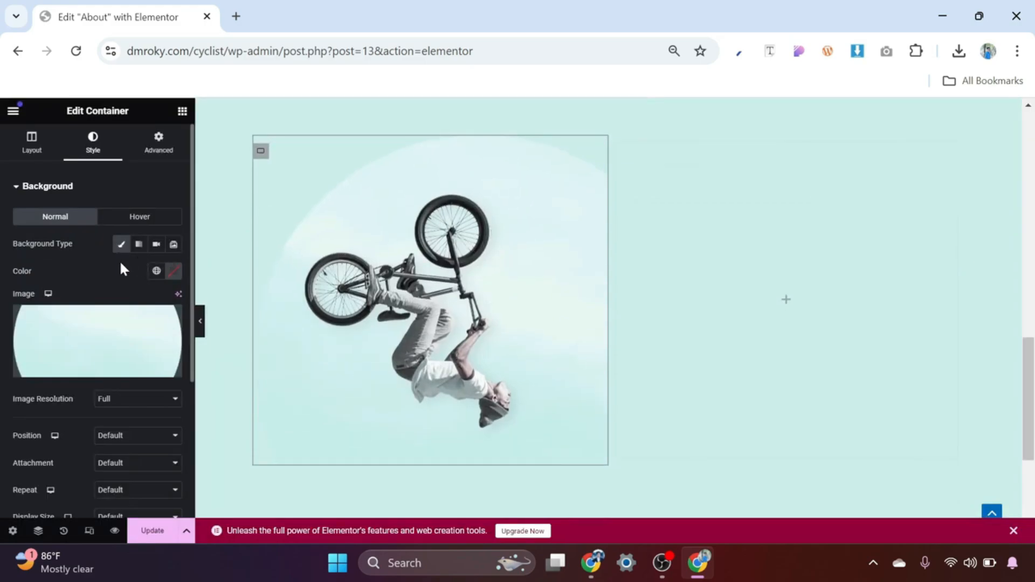
scroll(107, 297, "down", 3)
left_click(136, 275)
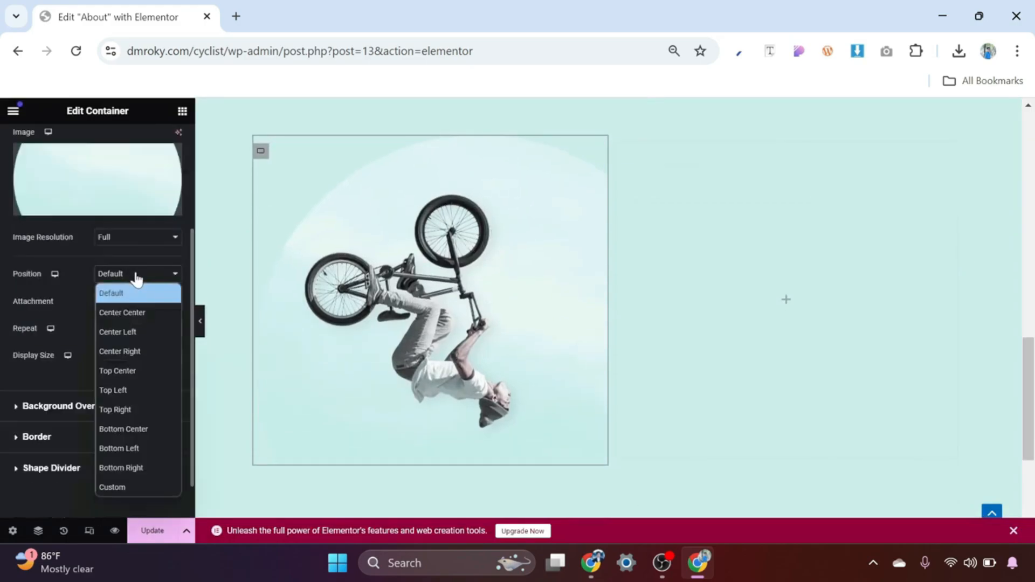
left_click(134, 312)
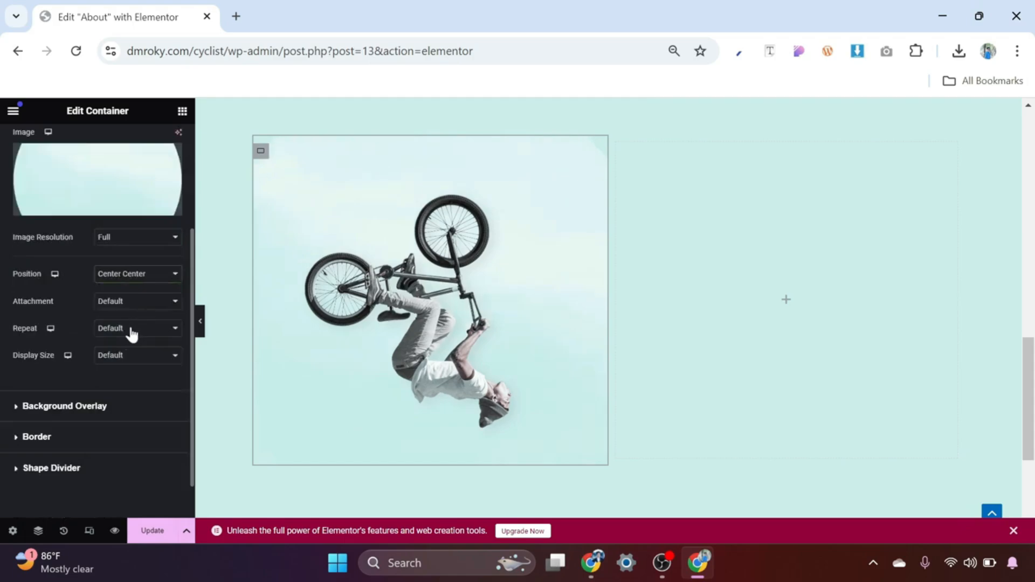
left_click(131, 330)
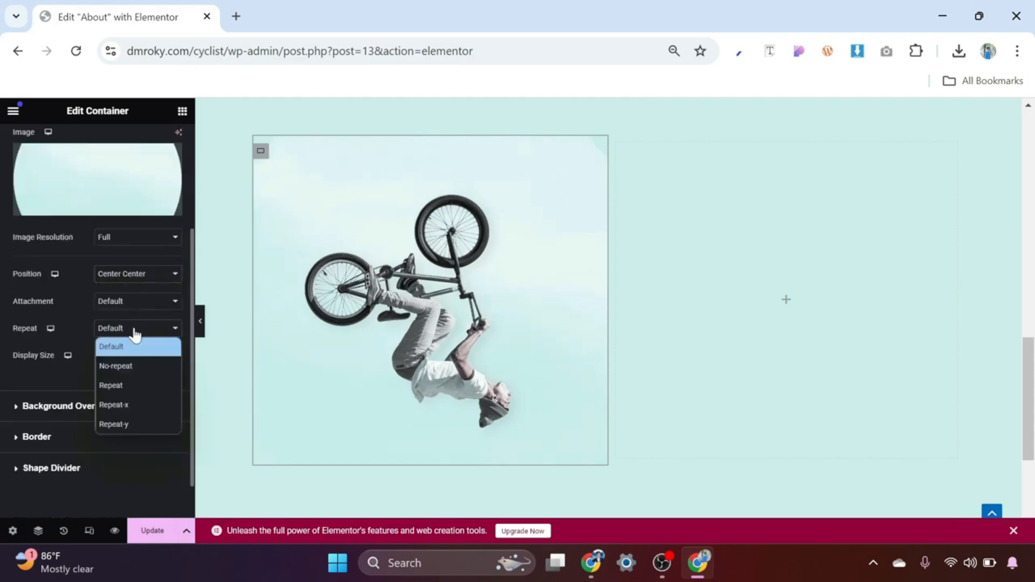
left_click(131, 366)
left_click(150, 360)
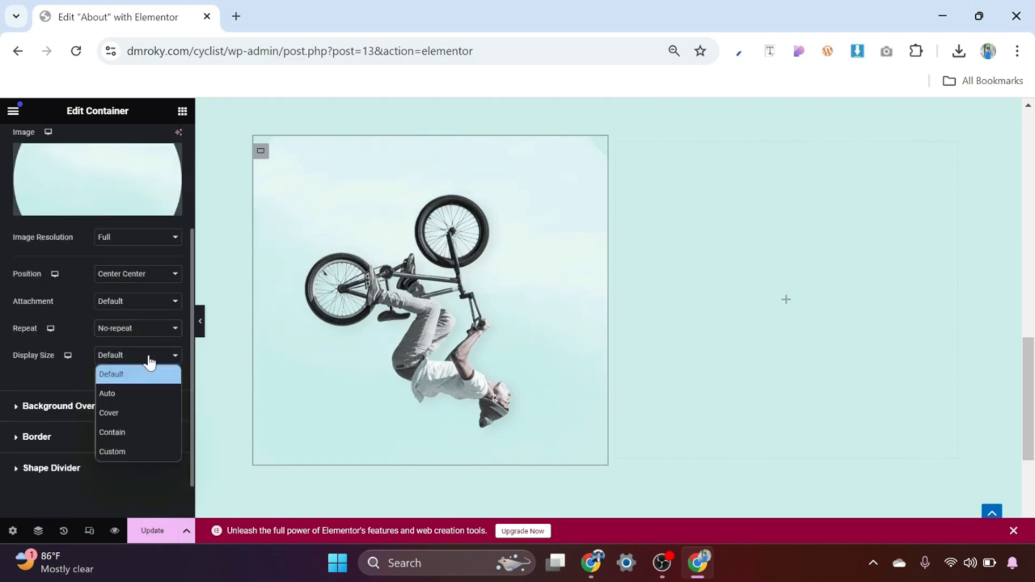
left_click(132, 451)
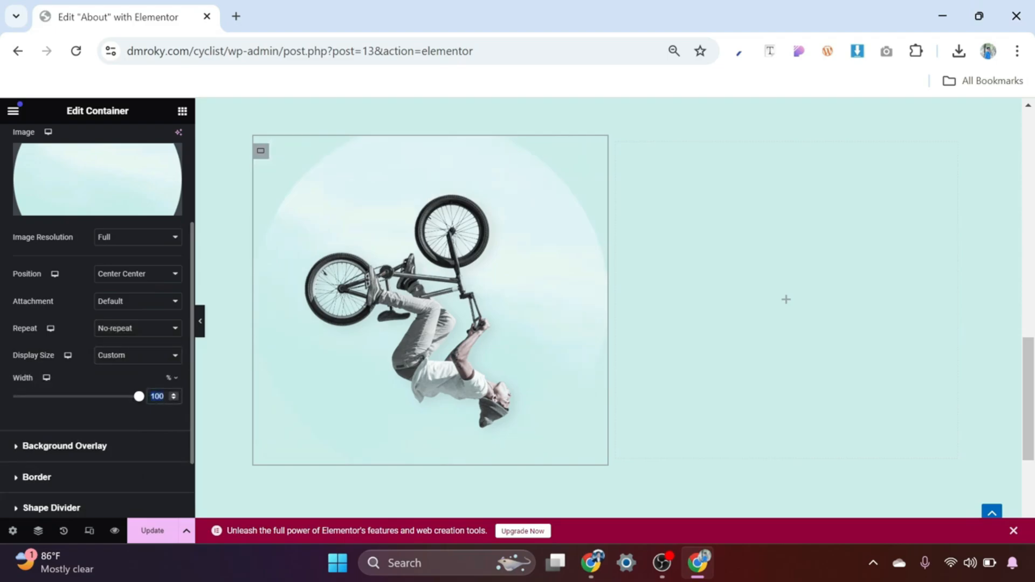
type("65")
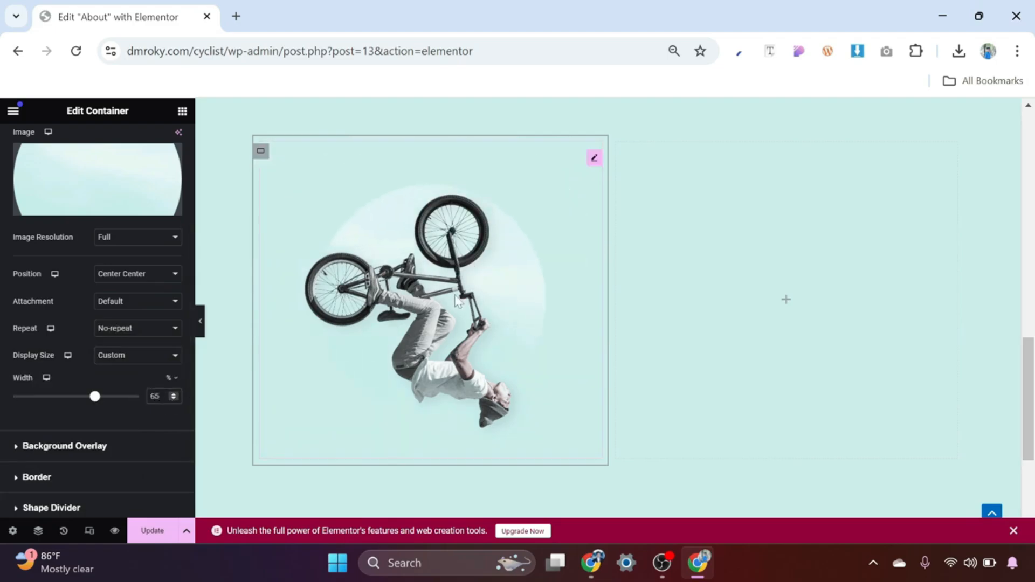
Add a Feature List widget to the section's empty right column and remove Feature Item 2 and Feature Item 3
scroll(458, 301, "up", 3)
left_click(589, 309)
scroll(588, 309, "down", 5)
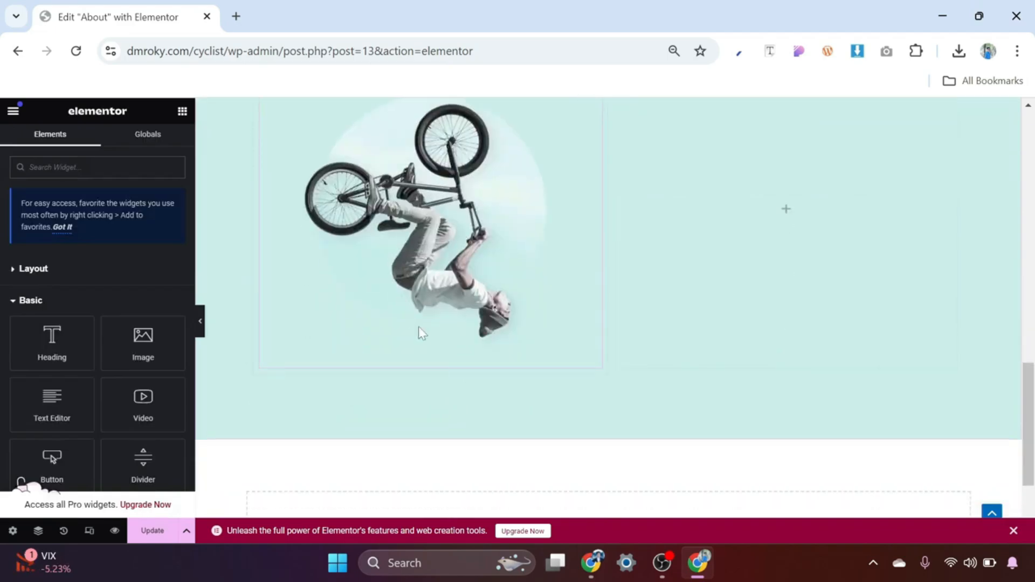
scroll(422, 332, "up", 3)
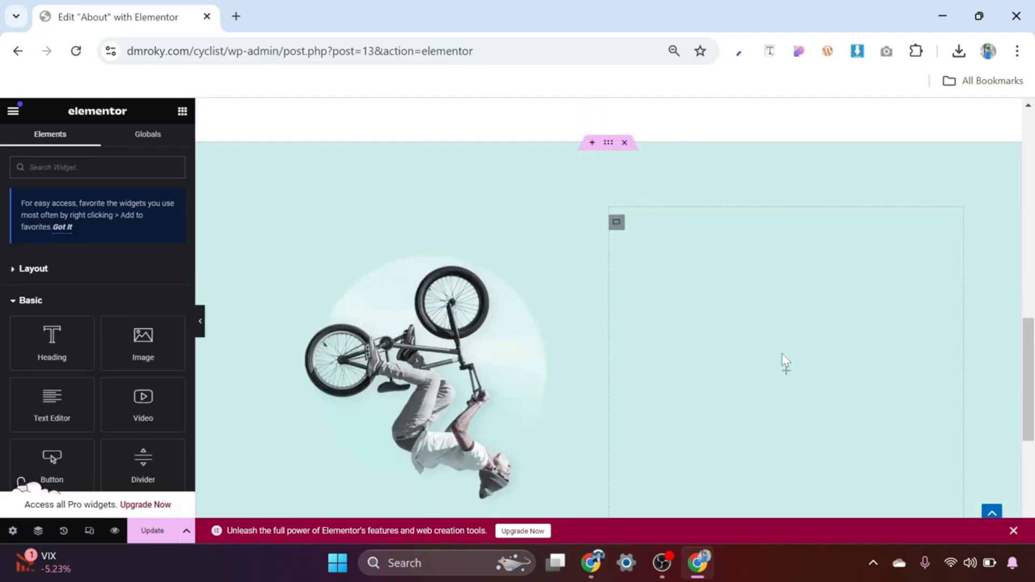
left_click(788, 384)
left_click(786, 373)
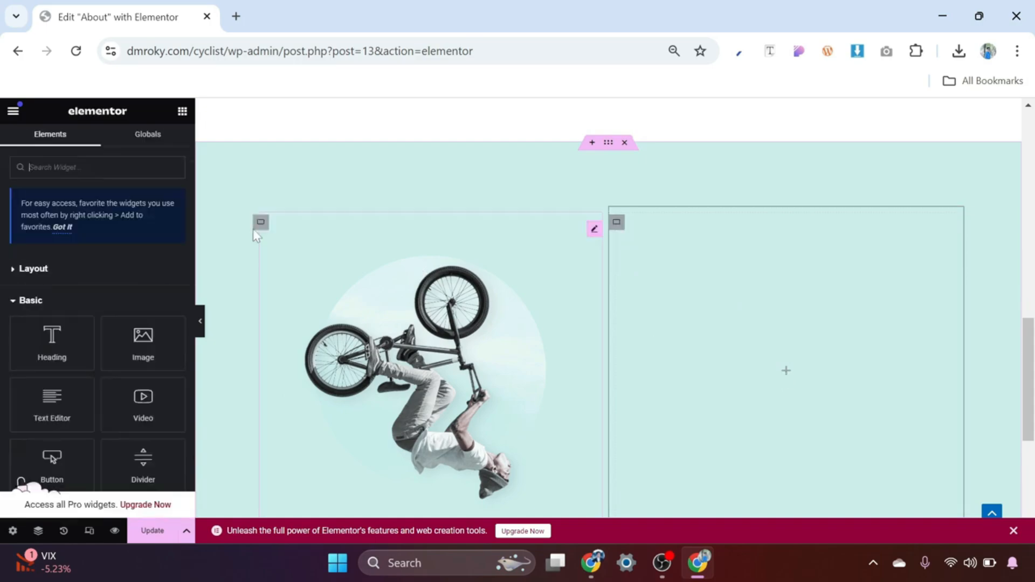
type("list")
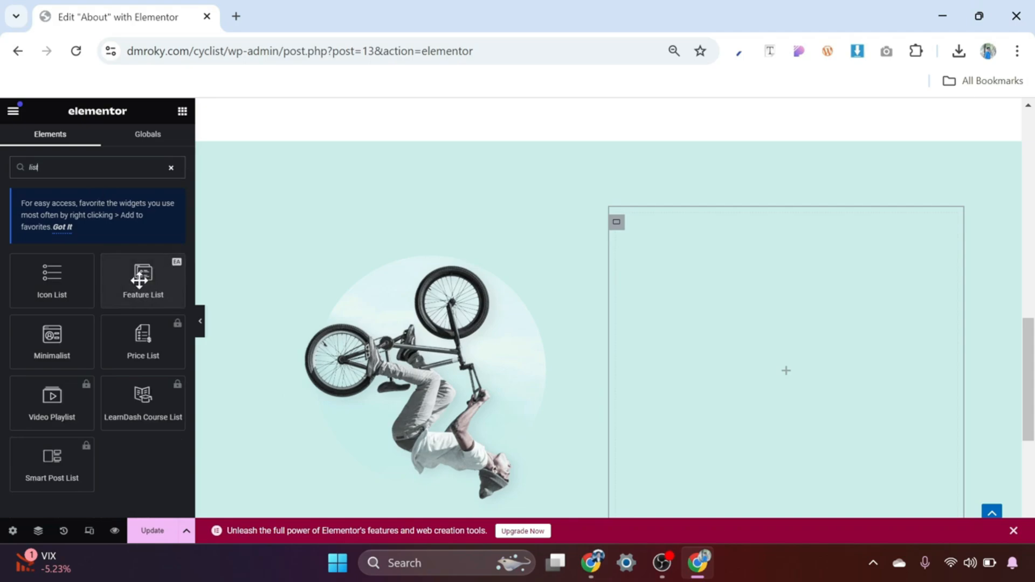
left_click_drag(140, 280, 738, 357)
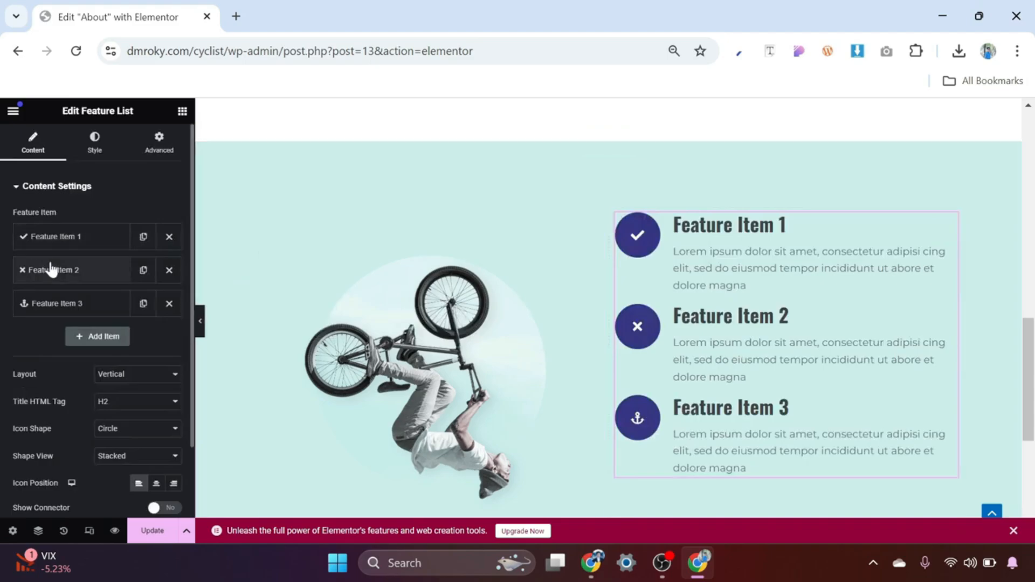
left_click(168, 270)
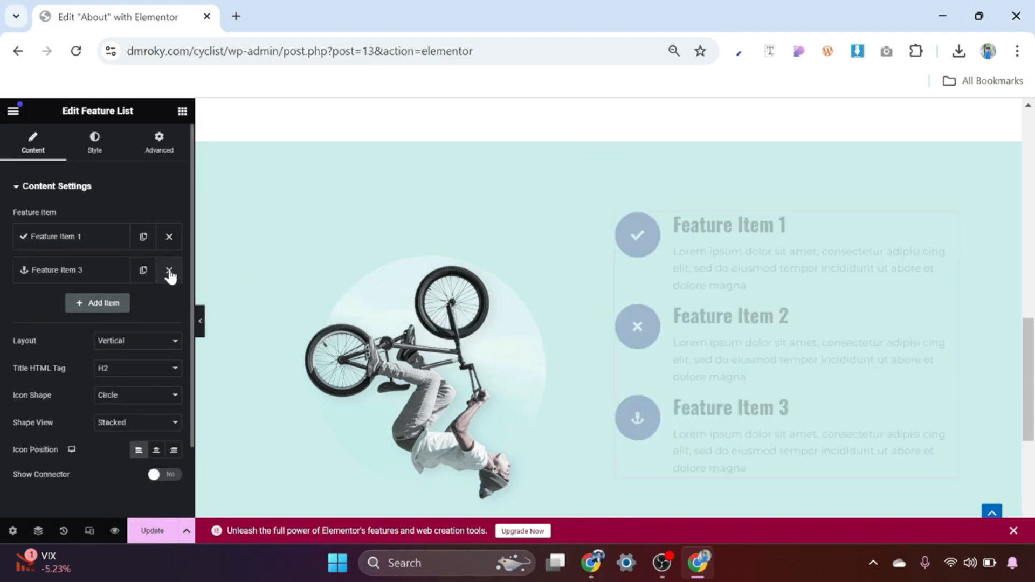
left_click(169, 271)
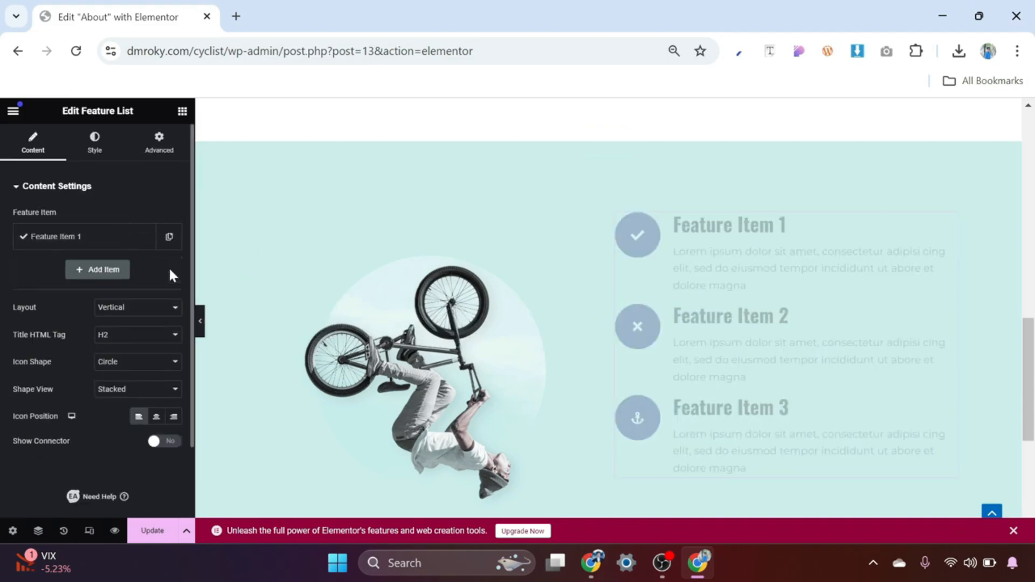
Change the icon of Feature Item 1 to Leaf from the icon library
left_click(49, 242)
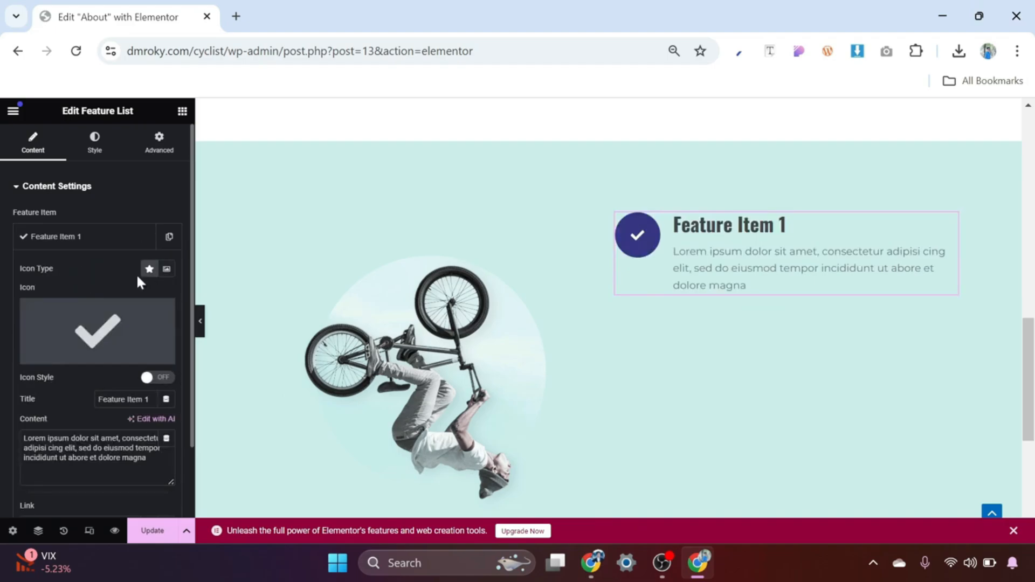
left_click(118, 328)
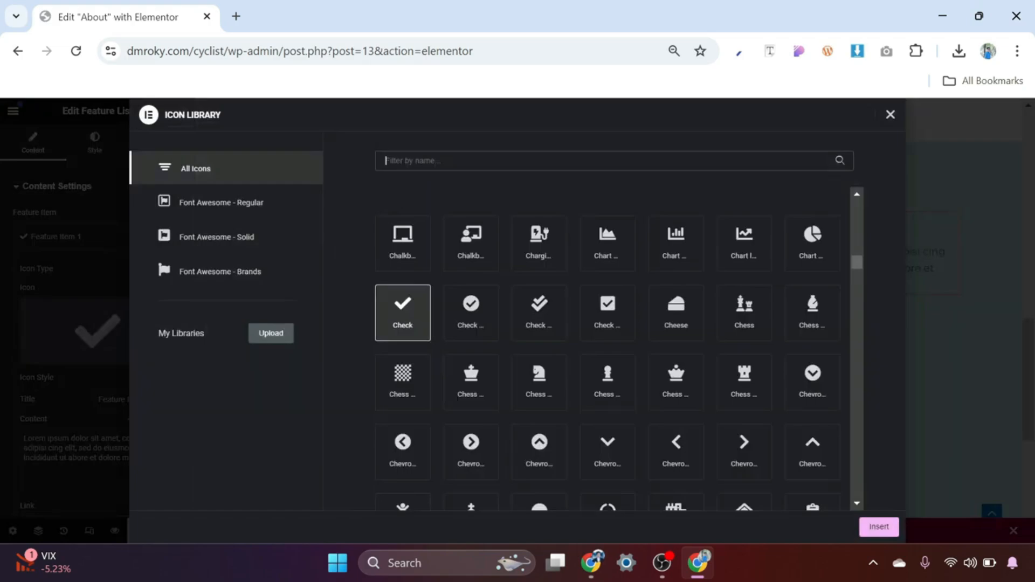
type("leaf")
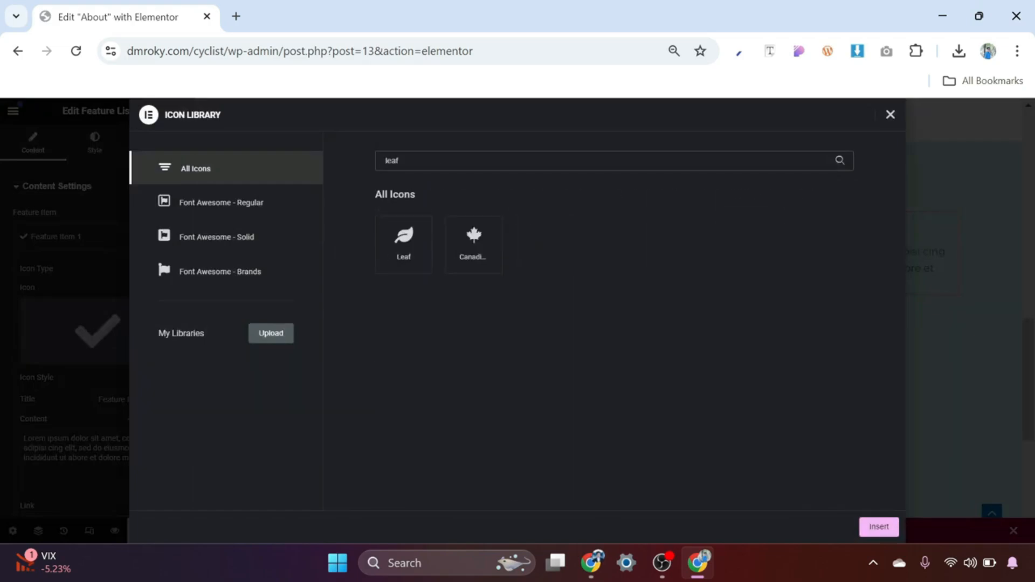
left_click(398, 253)
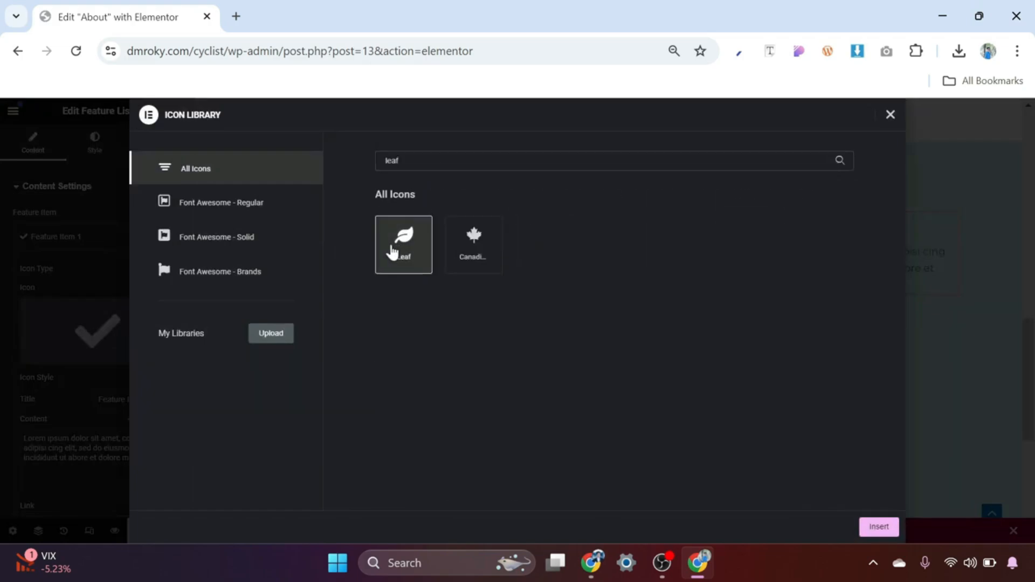
left_click(878, 527)
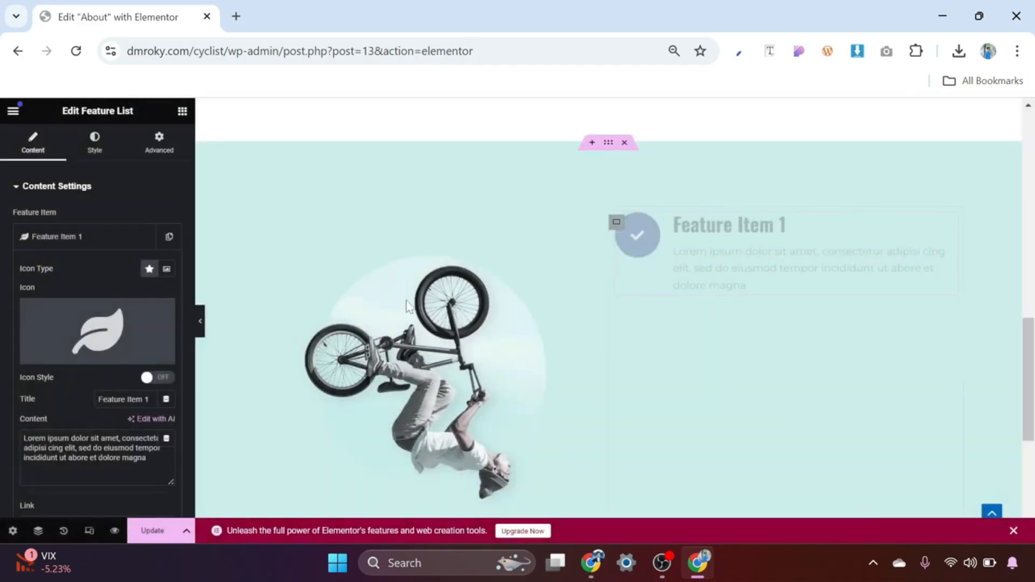
Title the feature item "Dream" and shorten its content to "Lorem ipsum dolor sit amet, consectetur adipisi cing elit"
triple_click(121, 399)
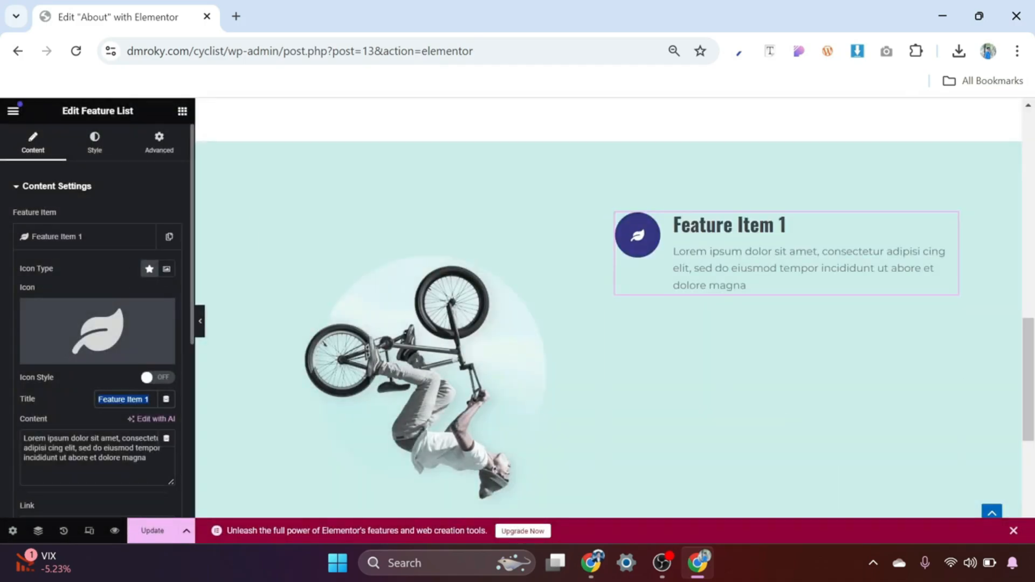
type("Dream")
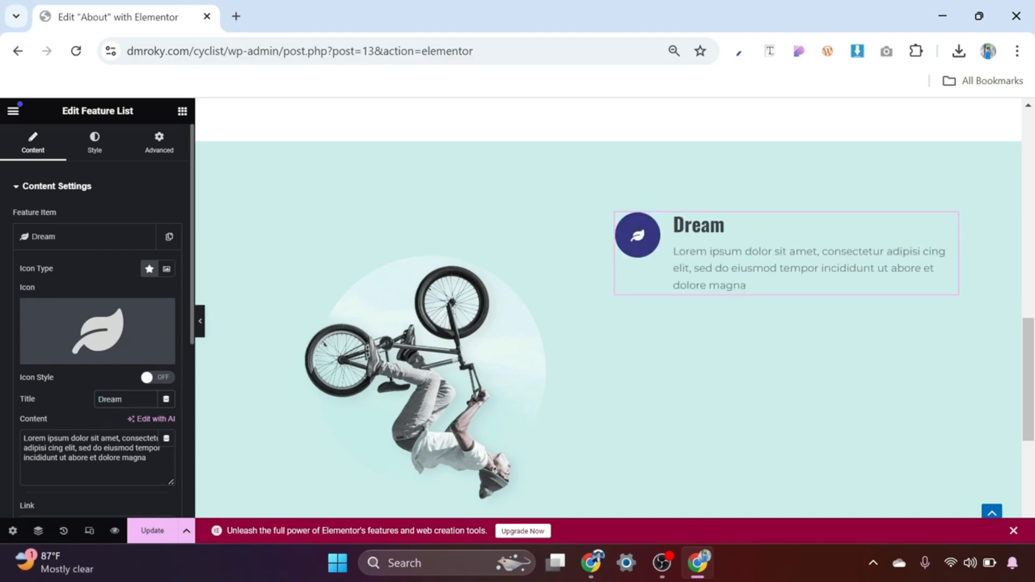
left_click_drag(92, 448, 147, 457)
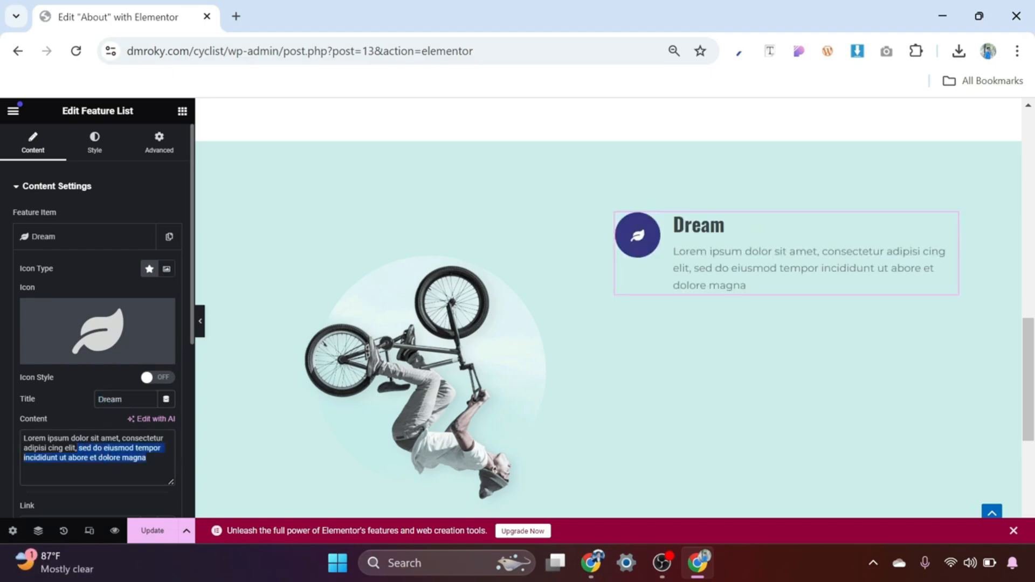
key("BackSpace")
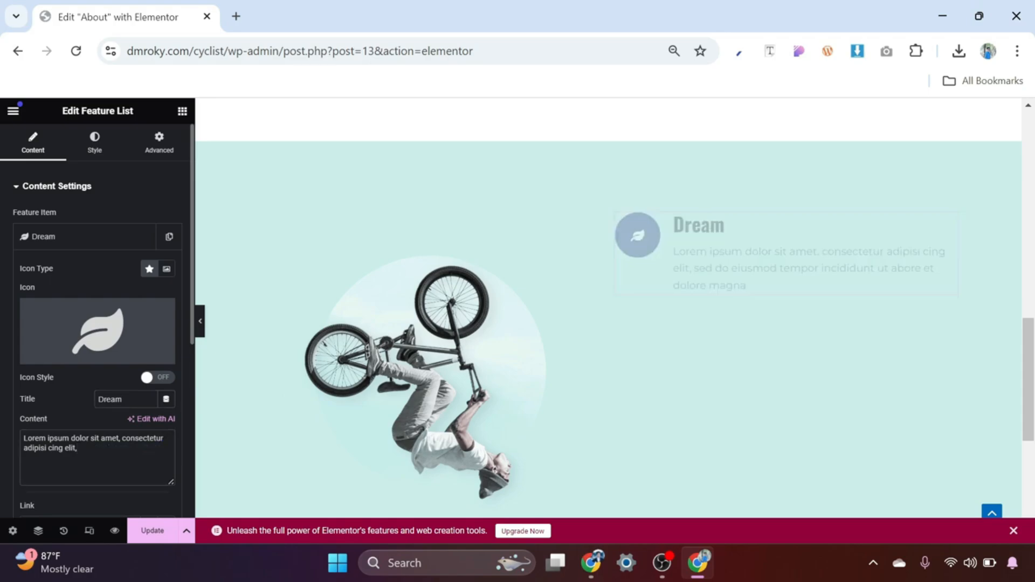
key("BackSpace")
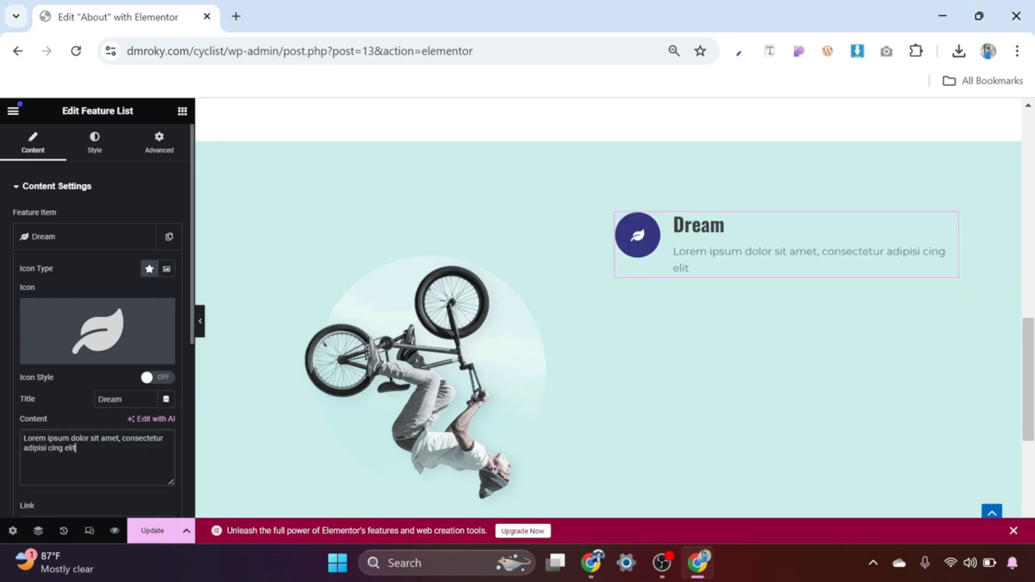
Give the feature list icon a classic background in white #FFFFFF and set the icon color to black #000000
left_click(96, 152)
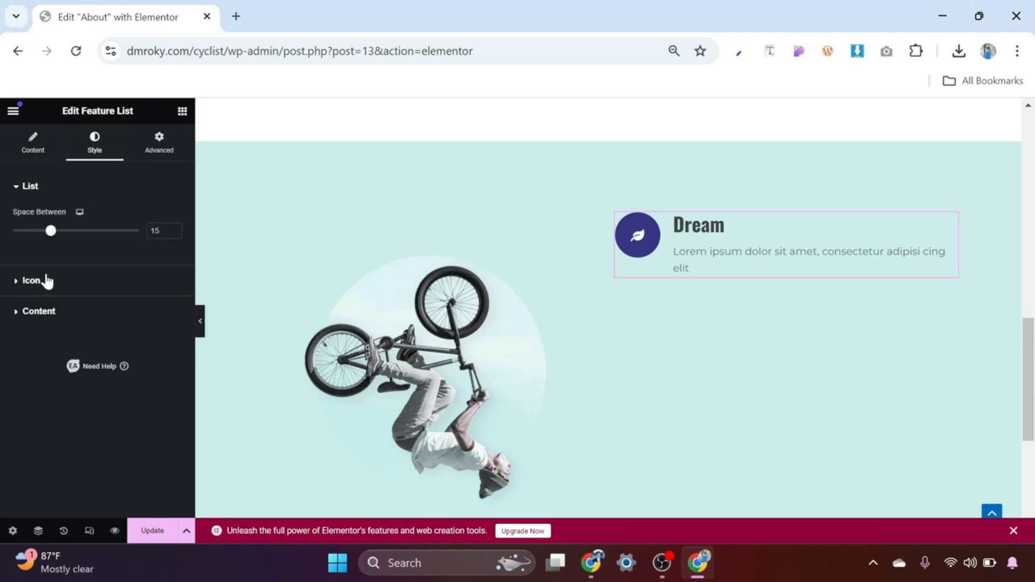
left_click(33, 281)
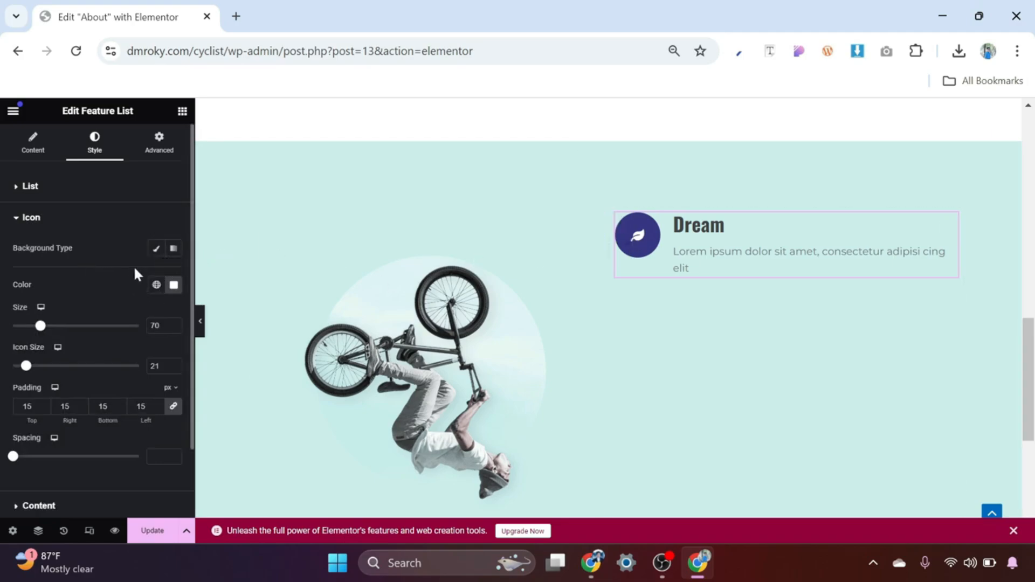
left_click(159, 249)
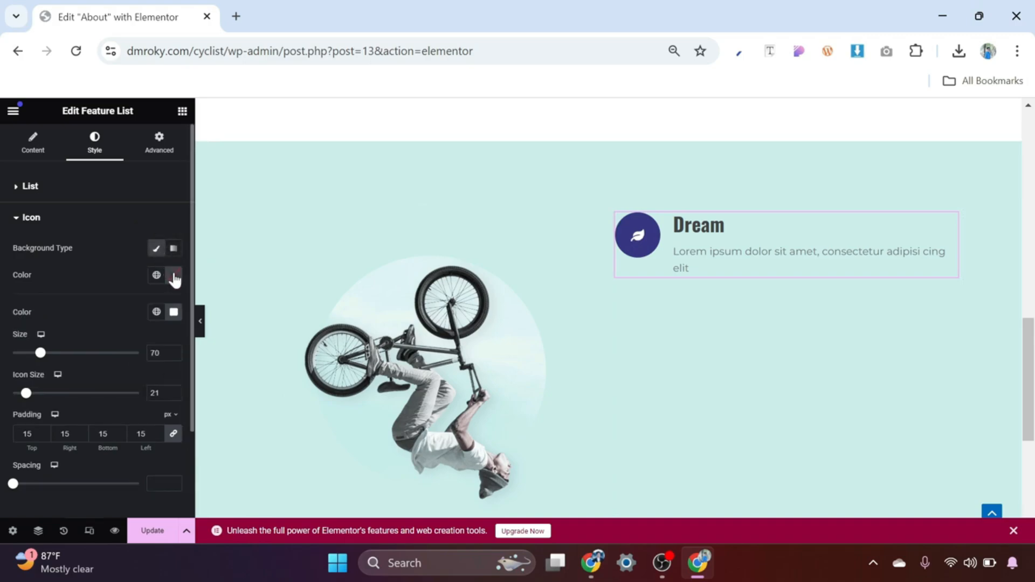
left_click(173, 278)
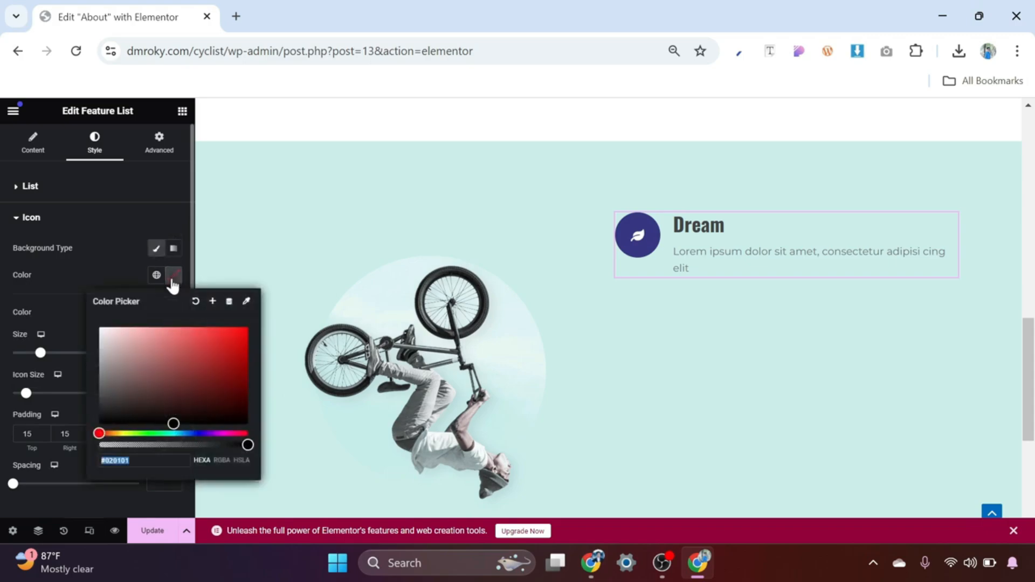
left_click_drag(132, 342, 94, 326)
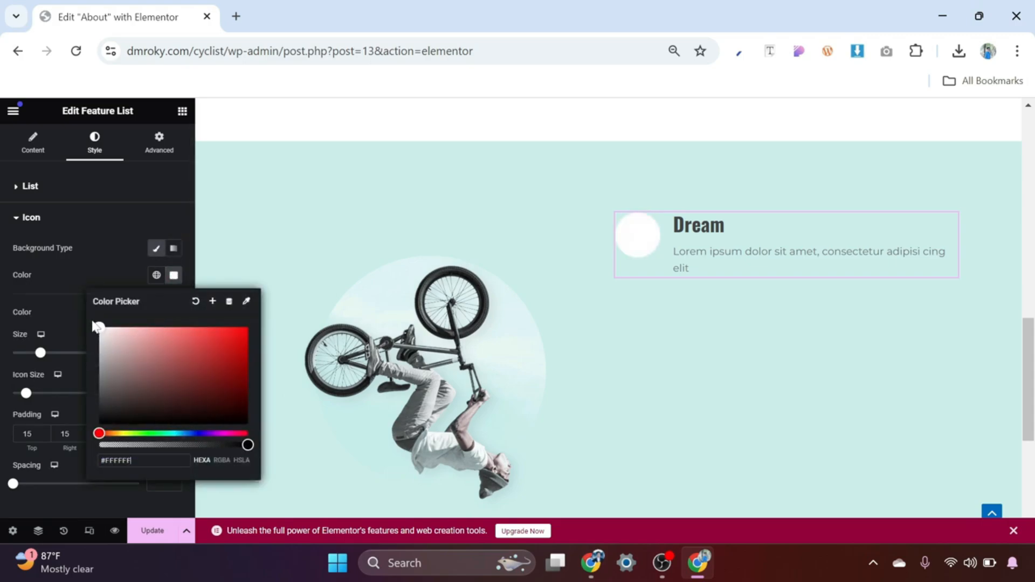
left_click(111, 265)
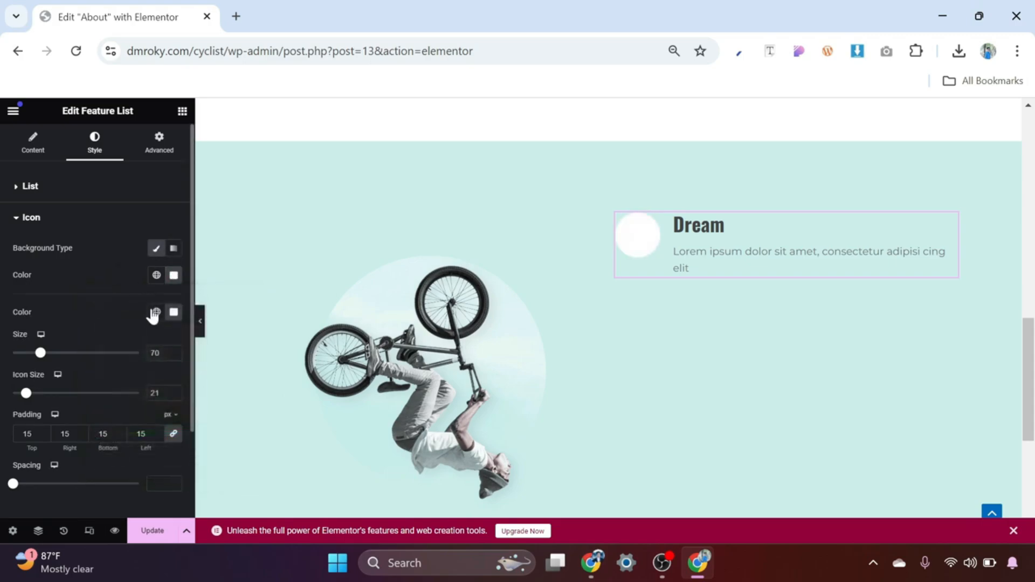
left_click(173, 311)
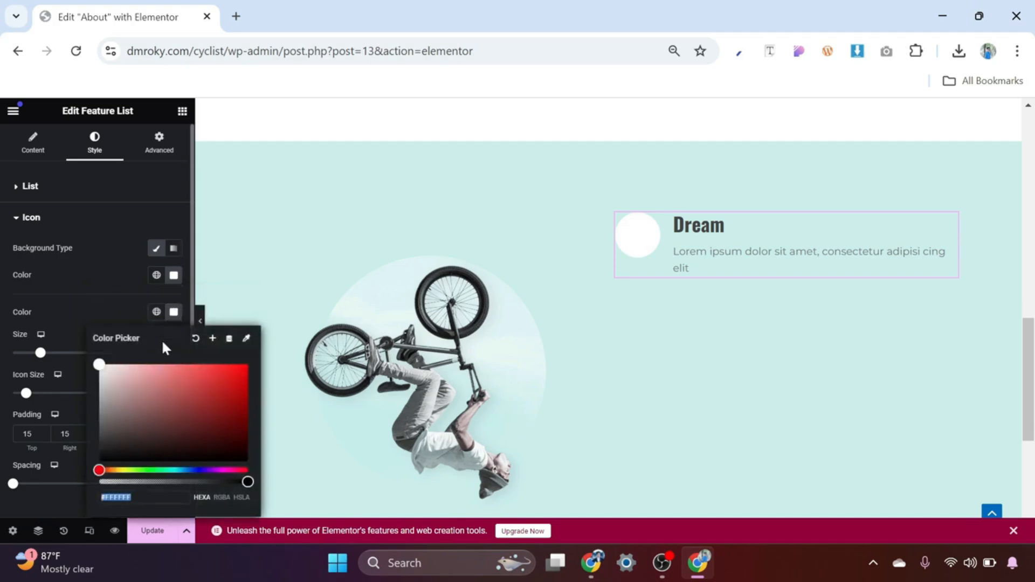
left_click_drag(199, 431, 250, 475)
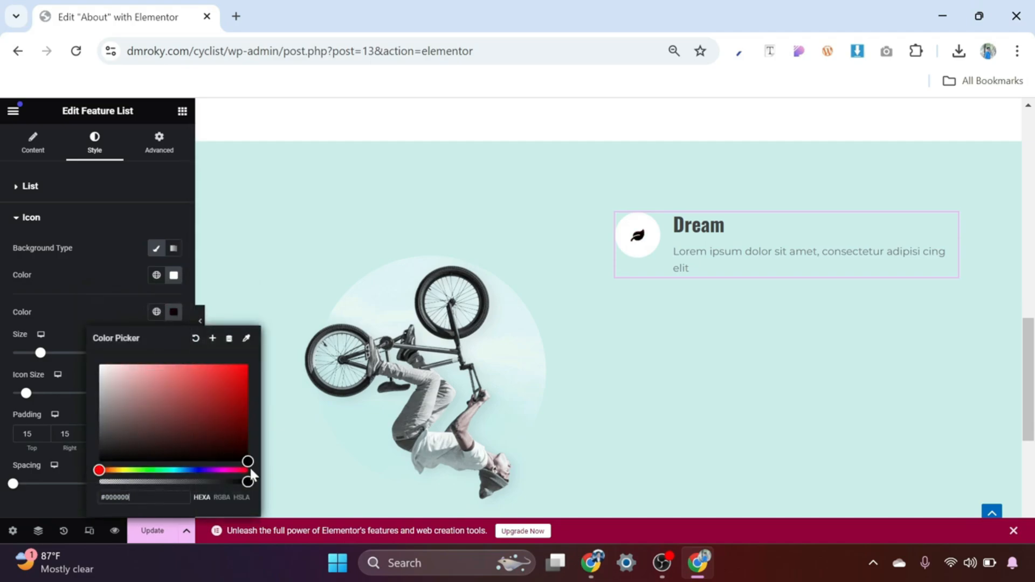
left_click(102, 301)
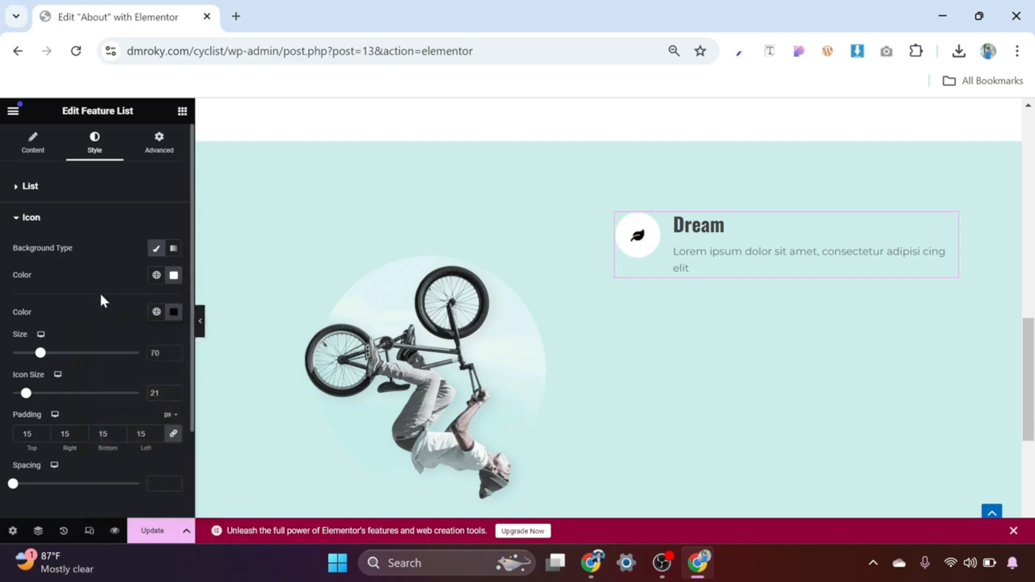
Set the feature icon's overall size to 50 and its inner icon size to 15
scroll(101, 296, "down", 2)
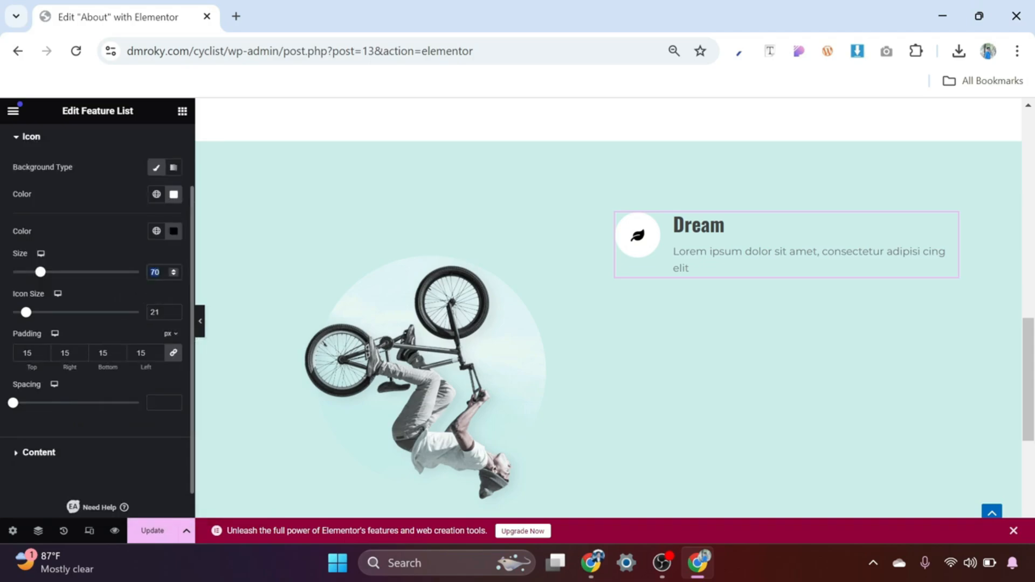
type("50")
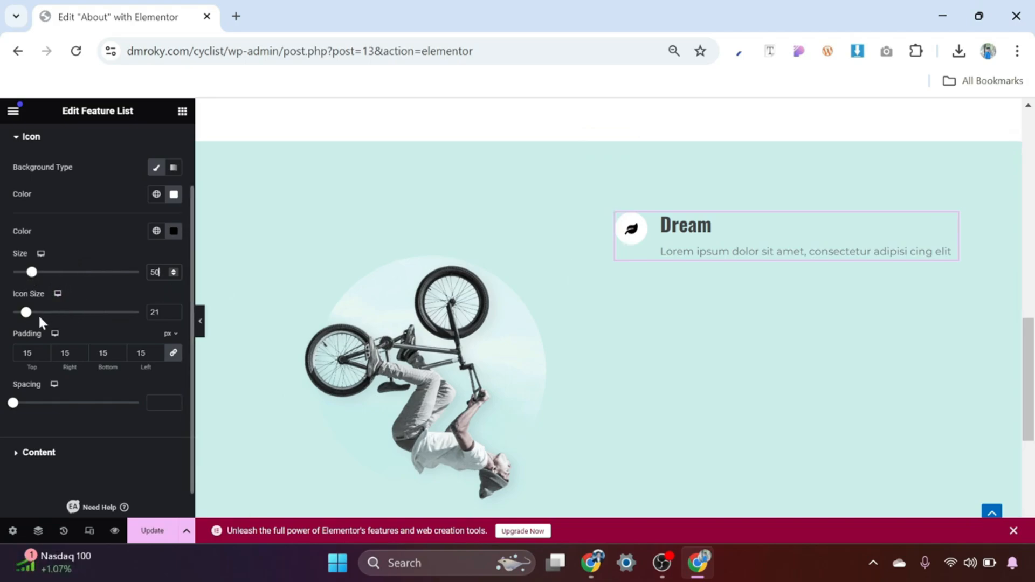
left_click(173, 315)
double_click(155, 312)
type("15")
Set the feature title's font size to 20 px and open the description's typography settings
left_click(38, 455)
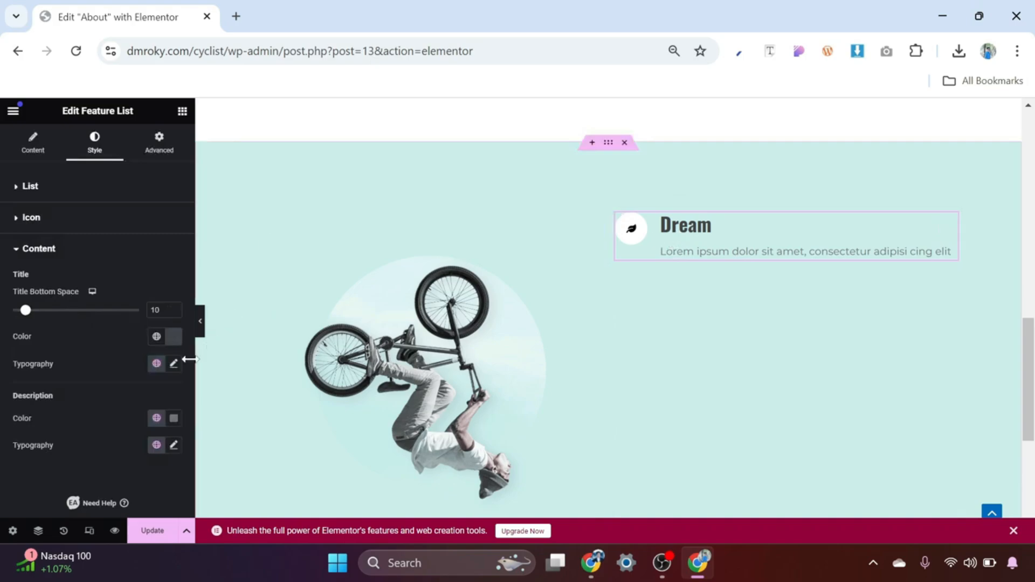
left_click(174, 364)
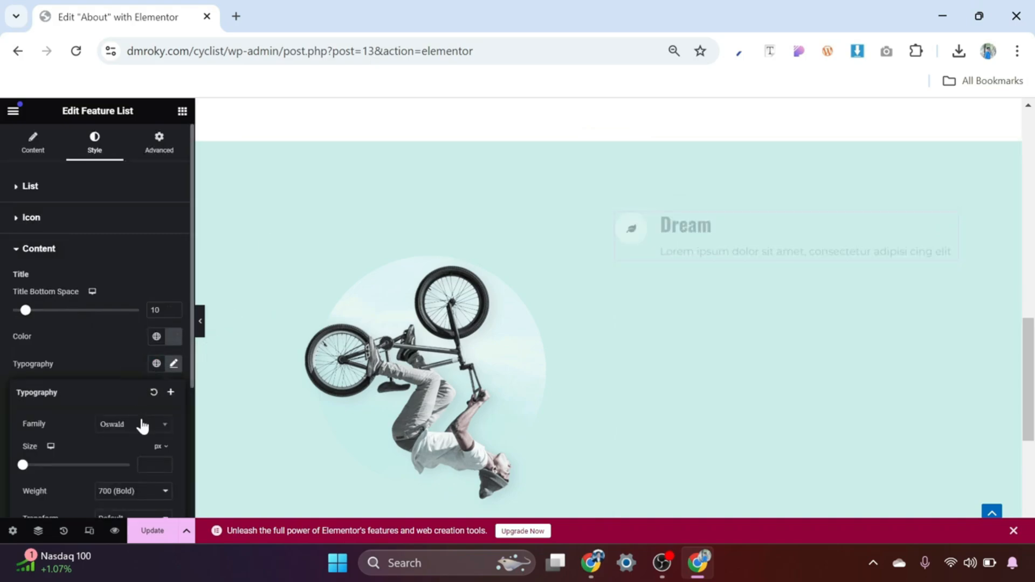
scroll(145, 424, "down", 2)
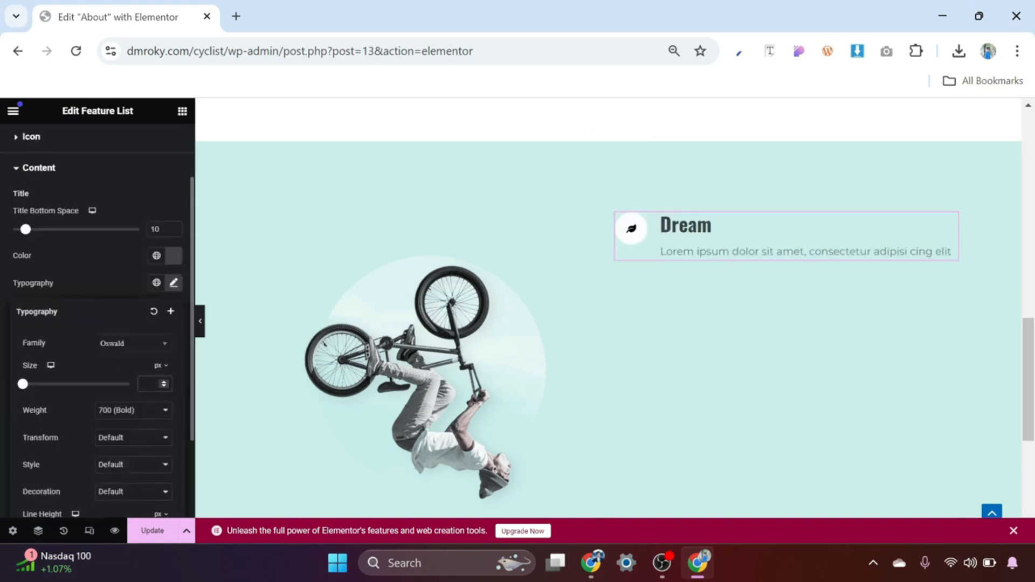
type("20")
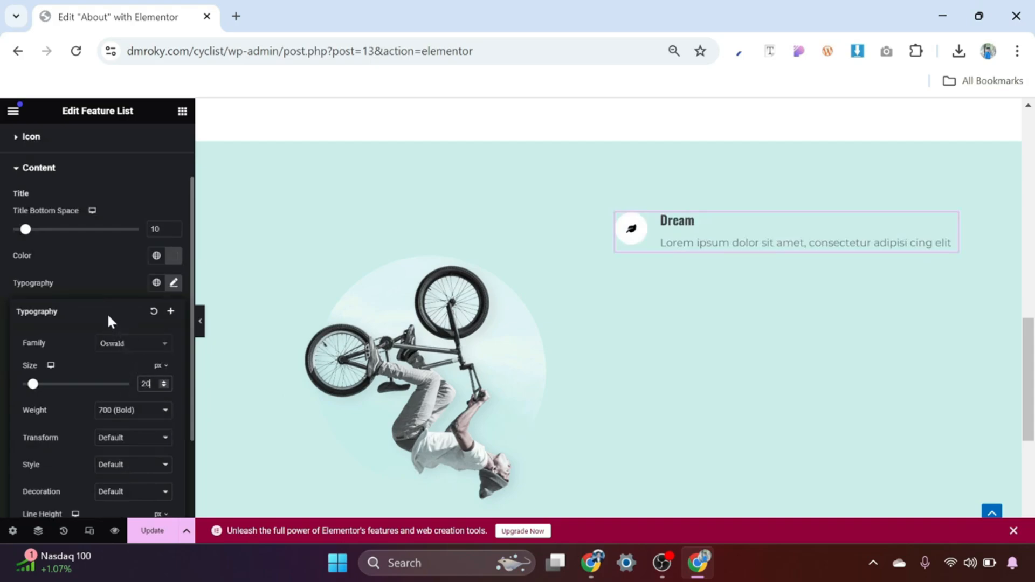
left_click(111, 281)
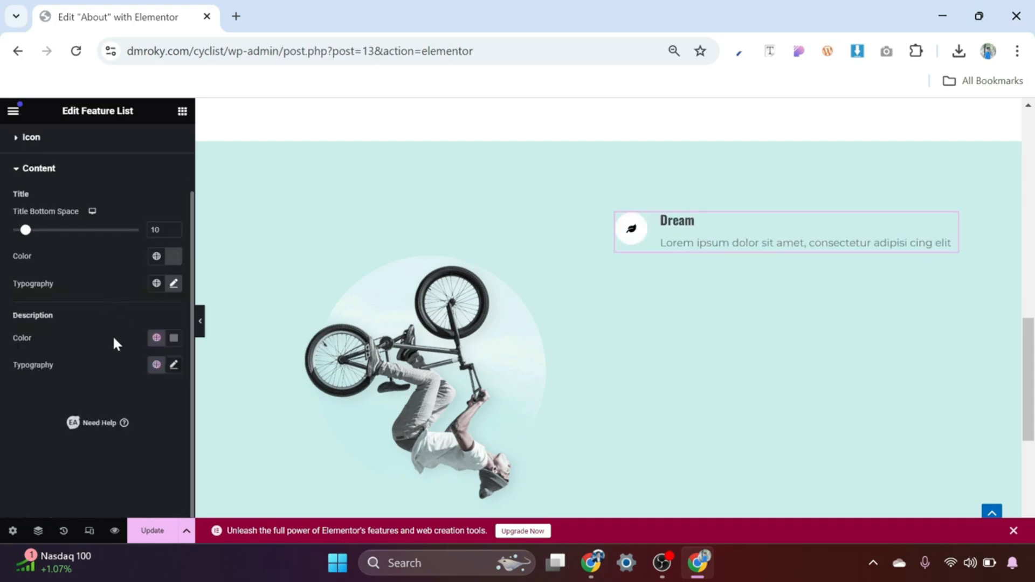
left_click(174, 368)
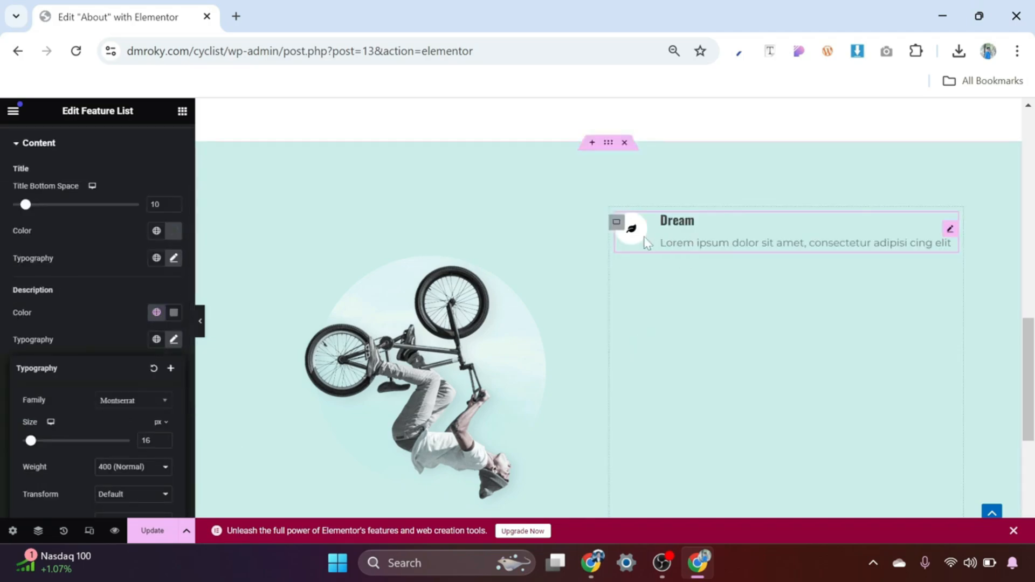
scroll(126, 249, "up", 2)
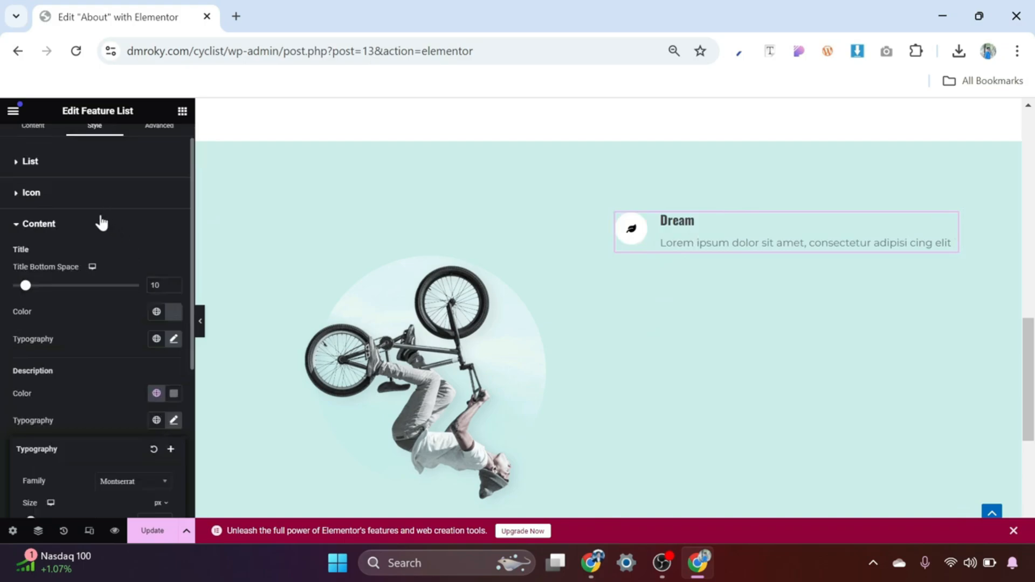
Duplicate the "Dream" feature item three times to make a four-item list
scroll(97, 216, "up", 1)
left_click(38, 151)
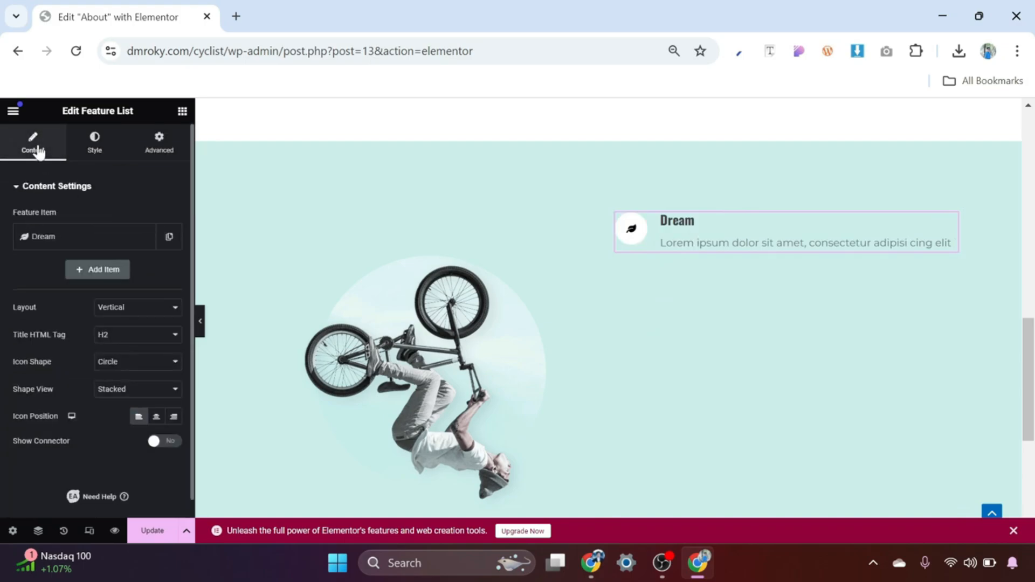
left_click(169, 237)
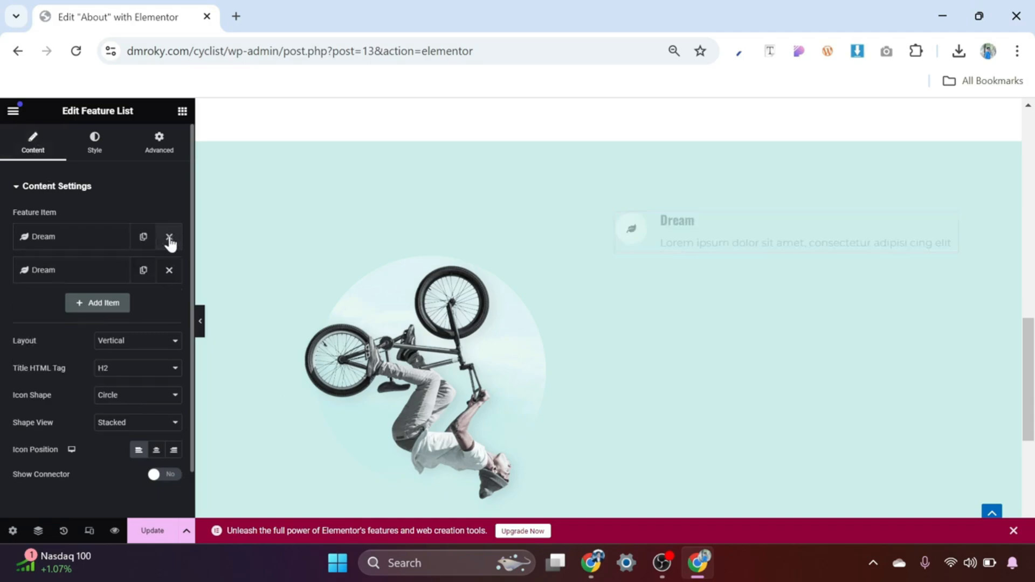
left_click(144, 270)
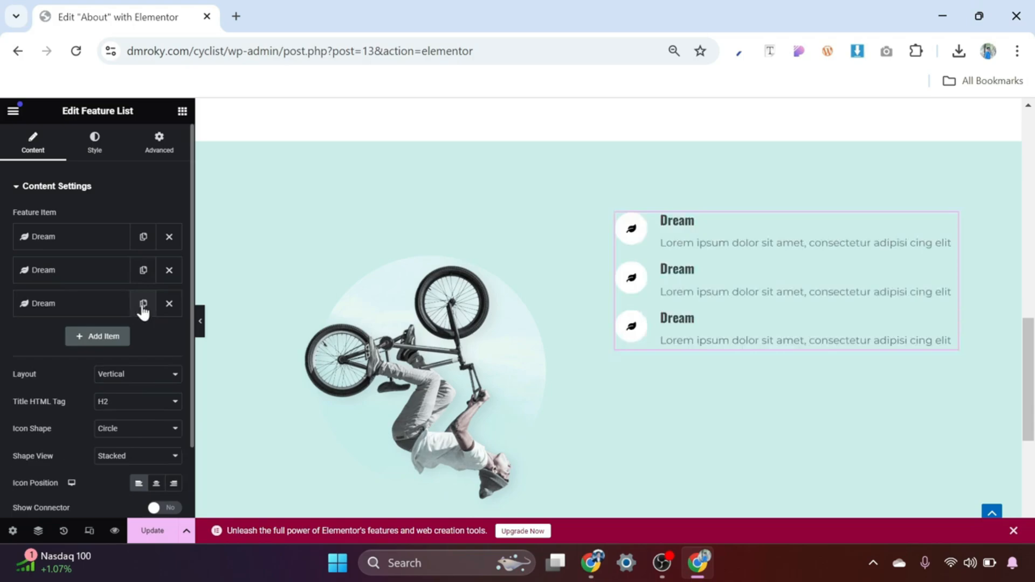
left_click(143, 304)
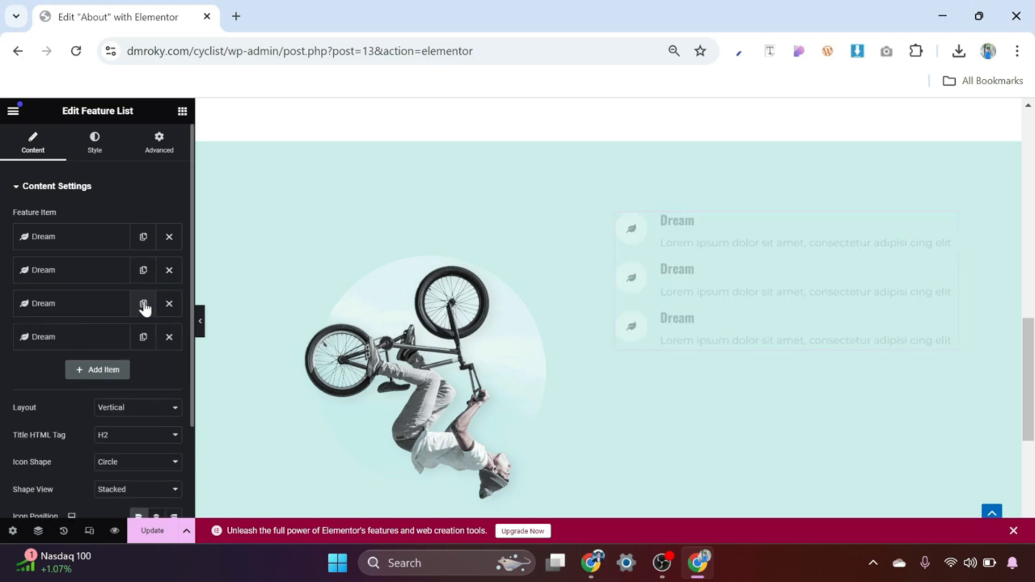
Retitle the second feature item "Think" and replace its icon with the user-with-gear icon, found by searching "user"
left_click(70, 274)
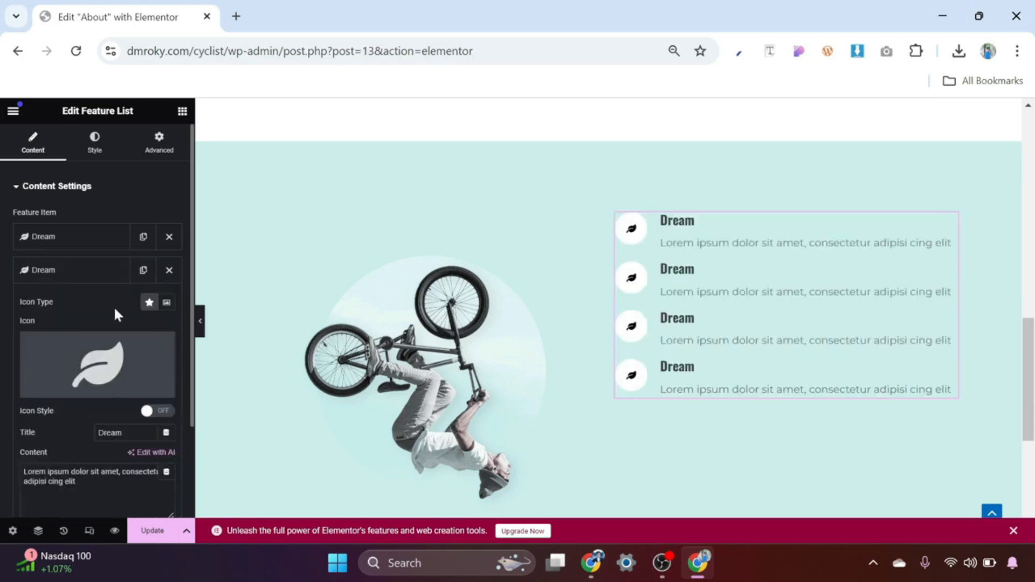
scroll(114, 310, "down", 1)
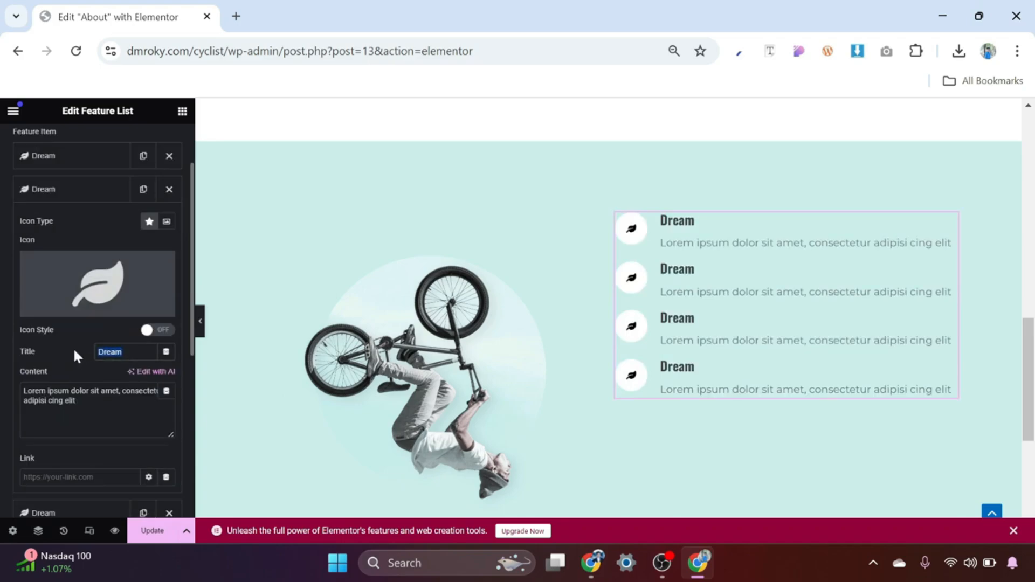
type("Think")
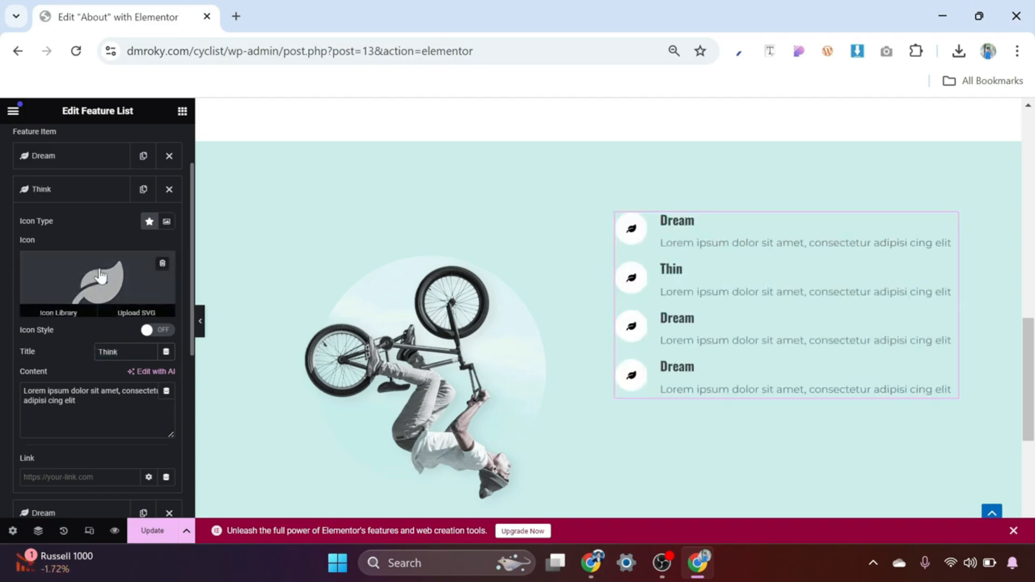
left_click(120, 277)
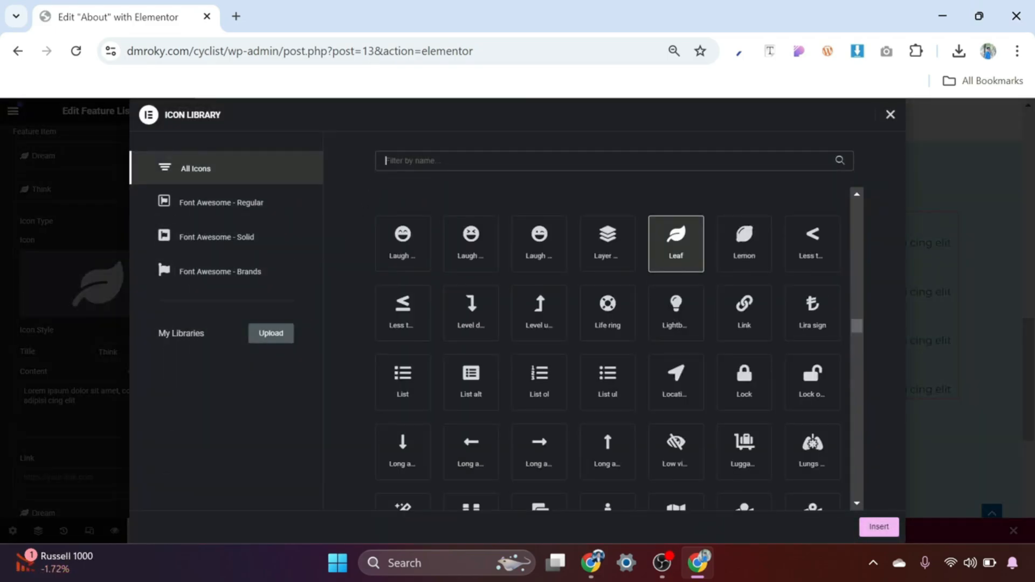
type("user")
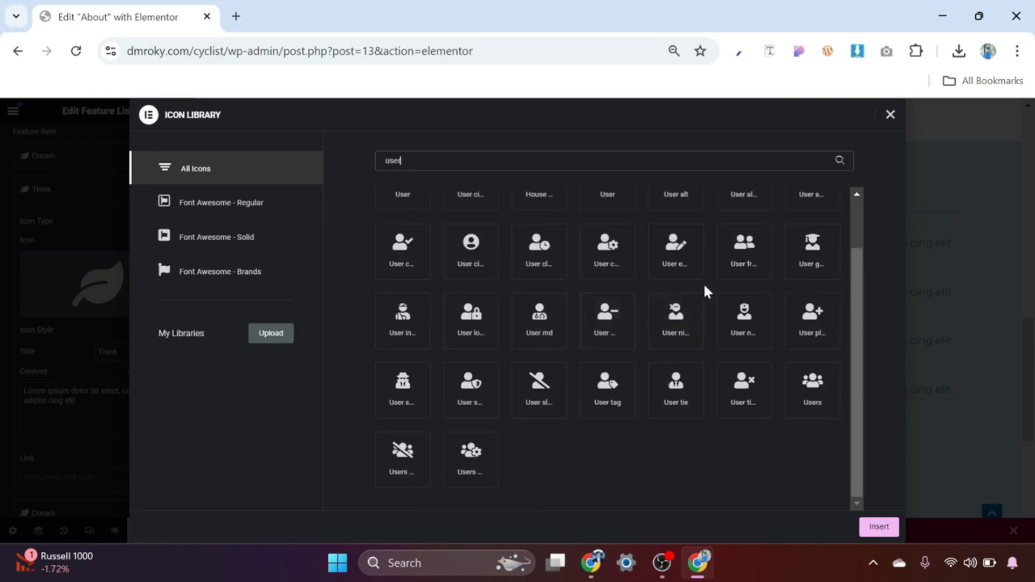
left_click(614, 261)
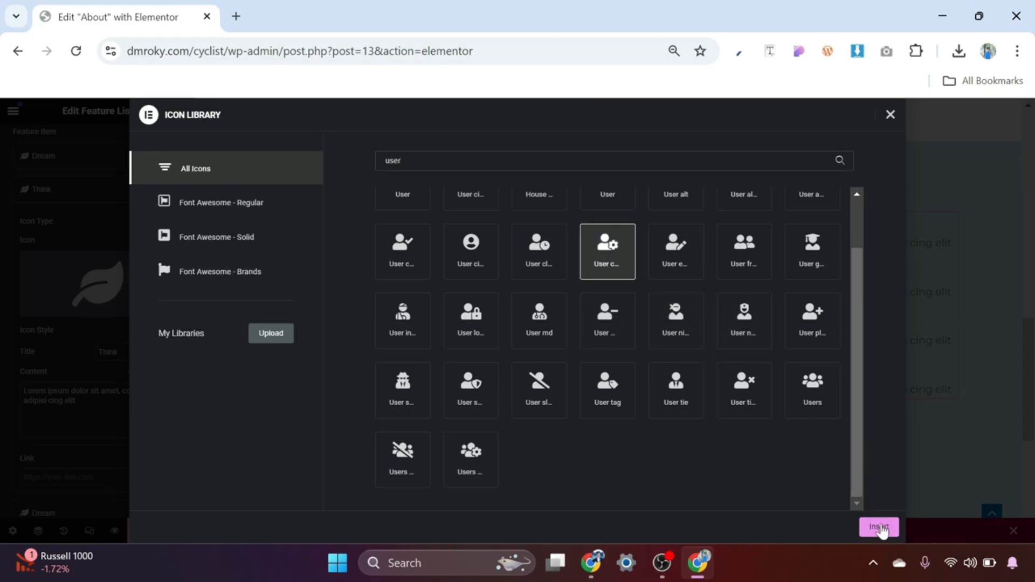
left_click(878, 528)
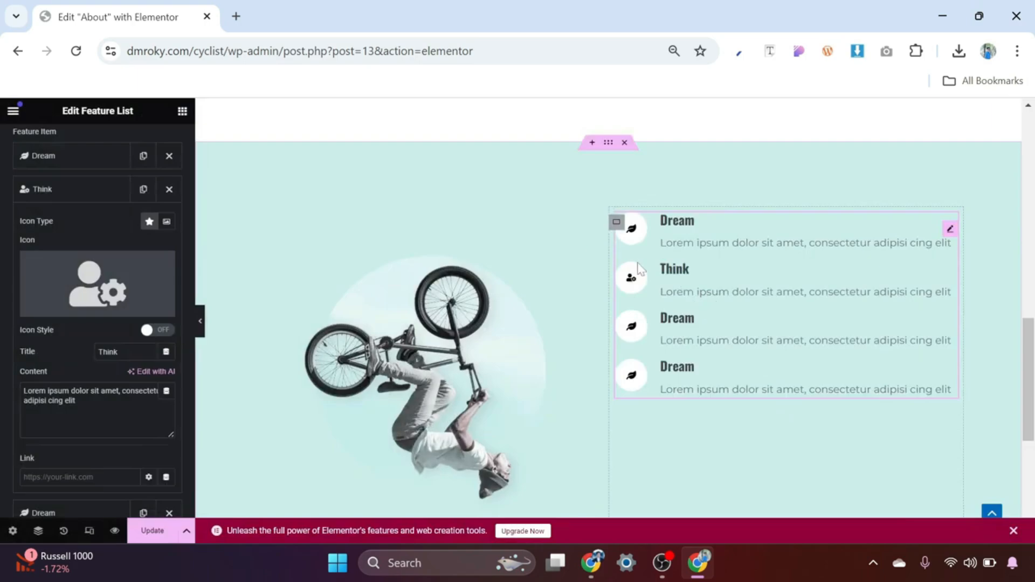
Retitle the third feature item "Place" and replace its icon with the map marker pin that has a hole, searching "map"
left_click(81, 197)
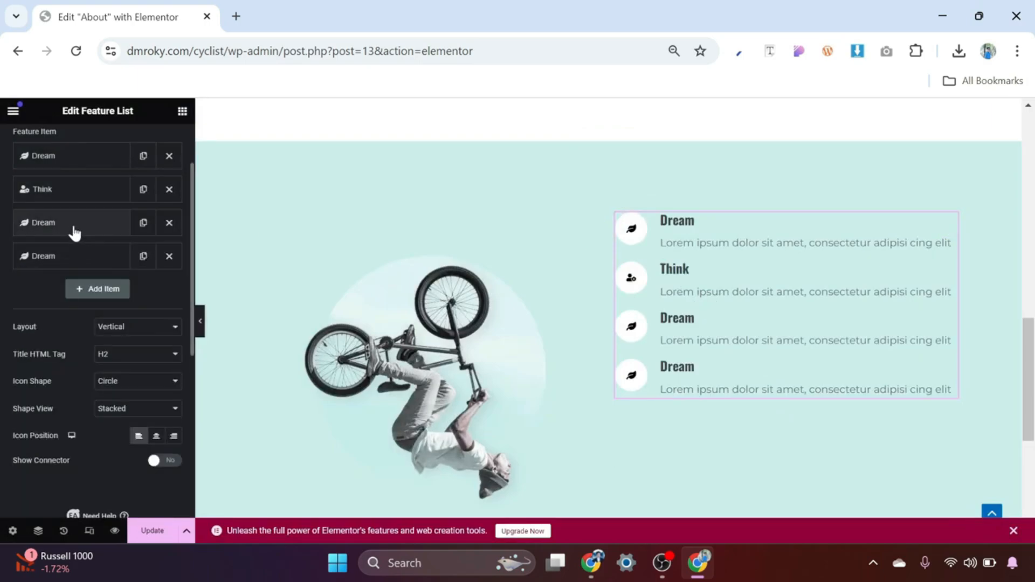
left_click(80, 222)
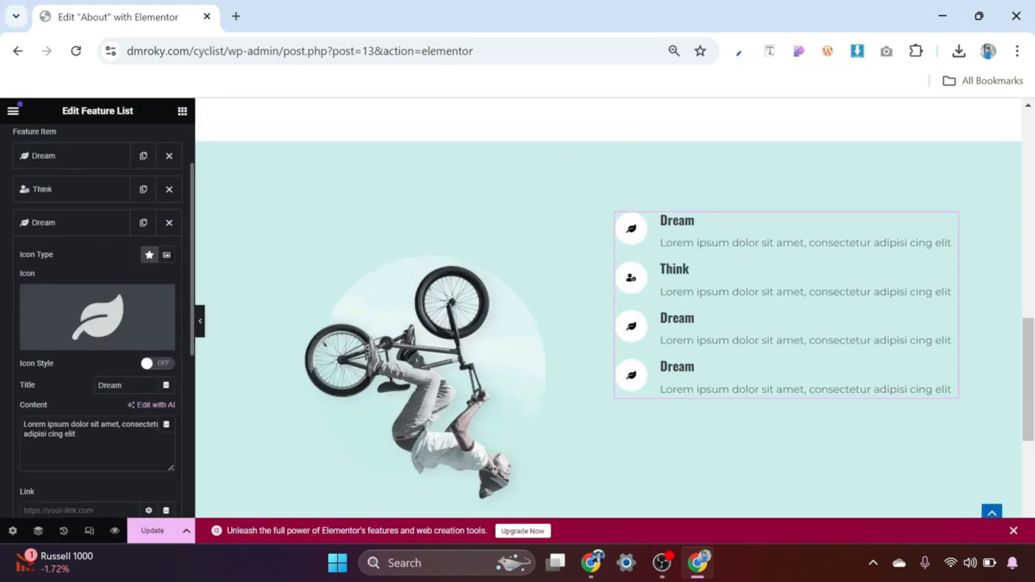
left_click_drag(122, 385, 94, 388)
type("Place")
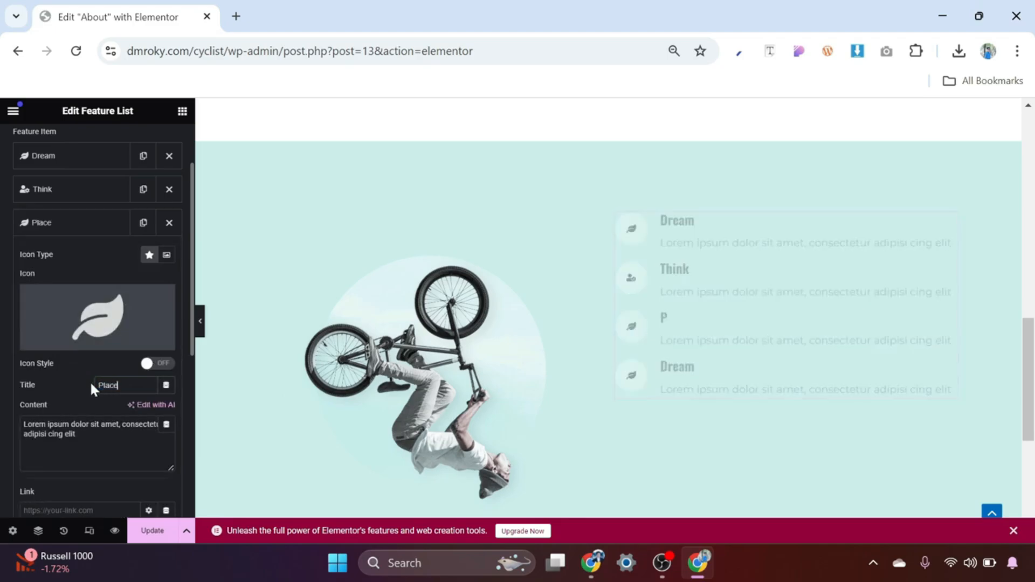
left_click(113, 318)
left_click(436, 161)
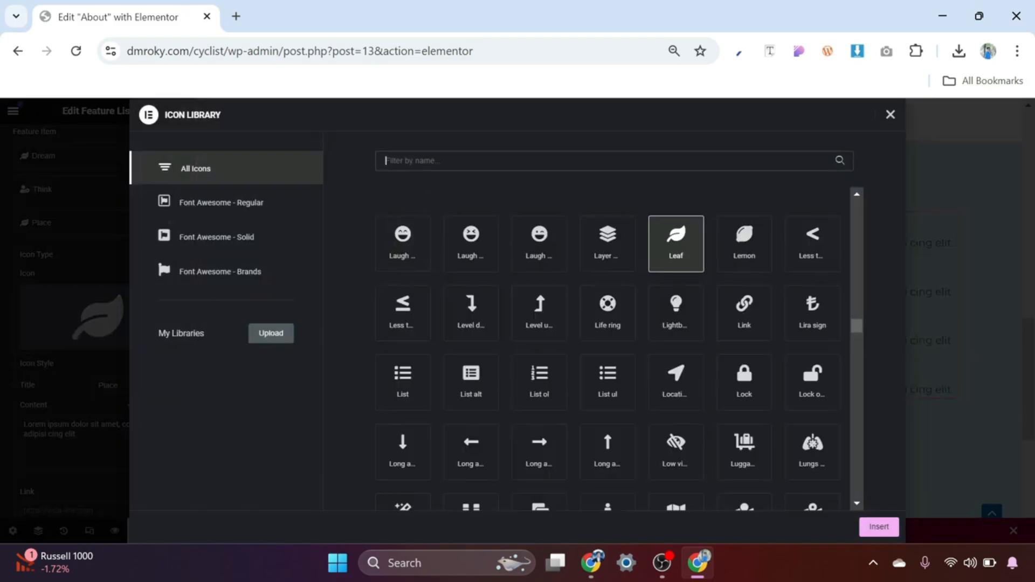
type("map")
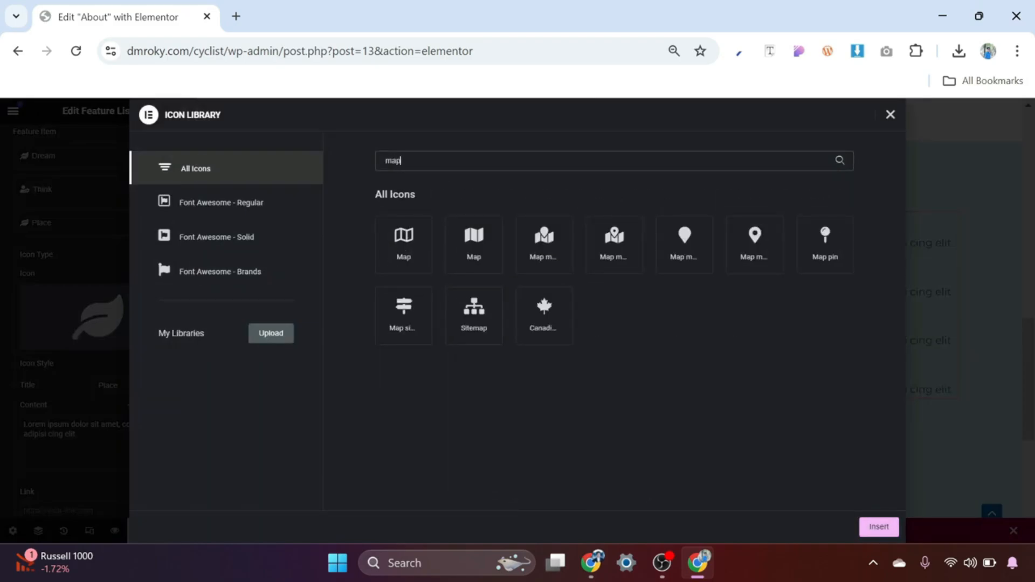
left_click(754, 254)
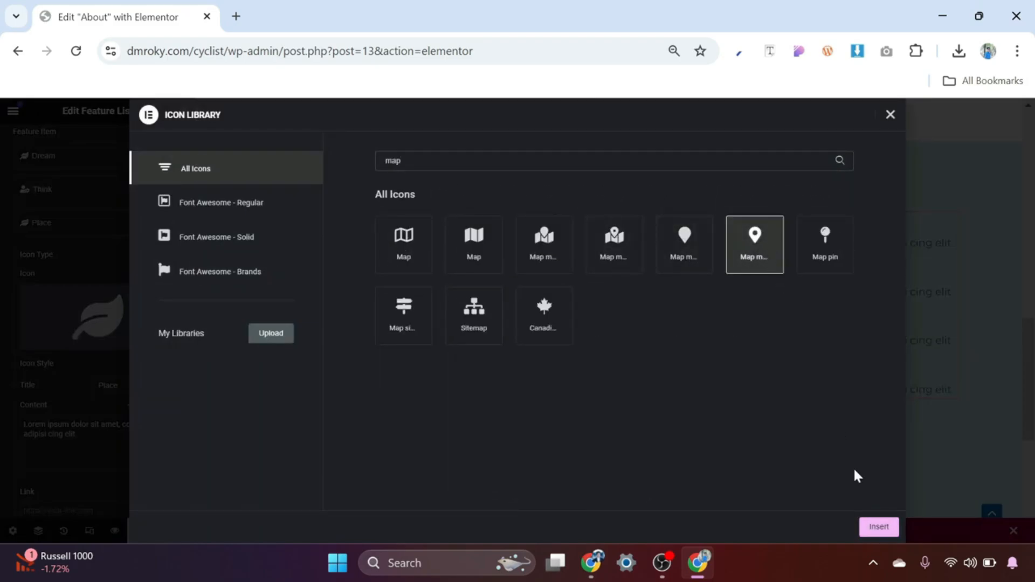
left_click(879, 529)
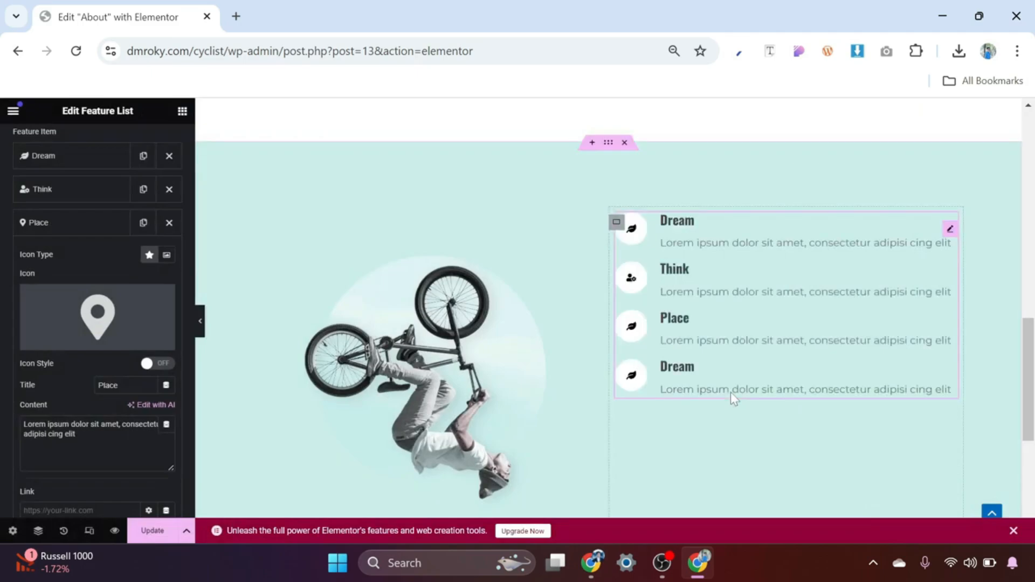
Retitle the fourth feature item "Go" and replace its icon with the Bicycle icon, found by searching "cyc"
left_click(87, 234)
left_click(83, 258)
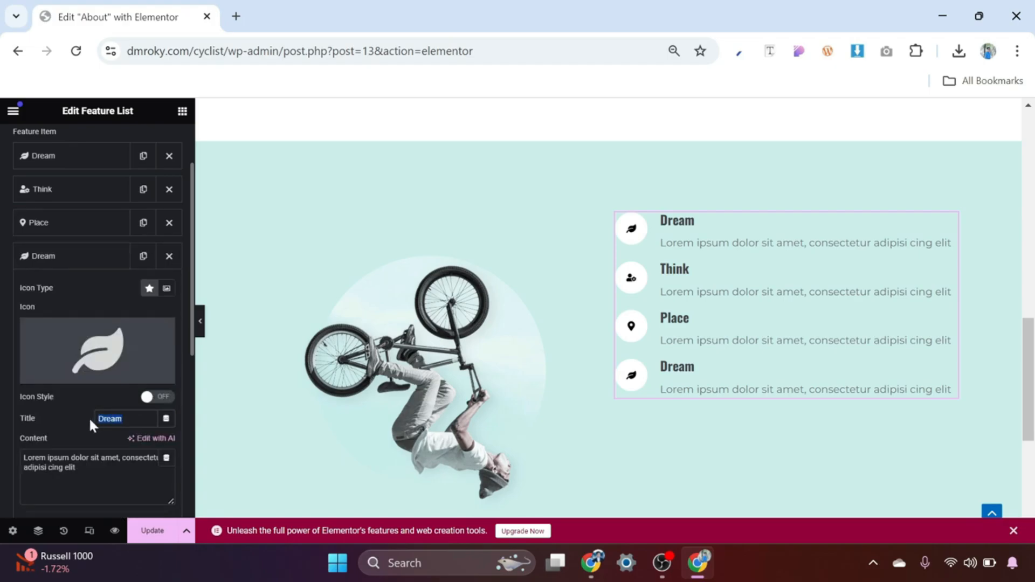
type("Go")
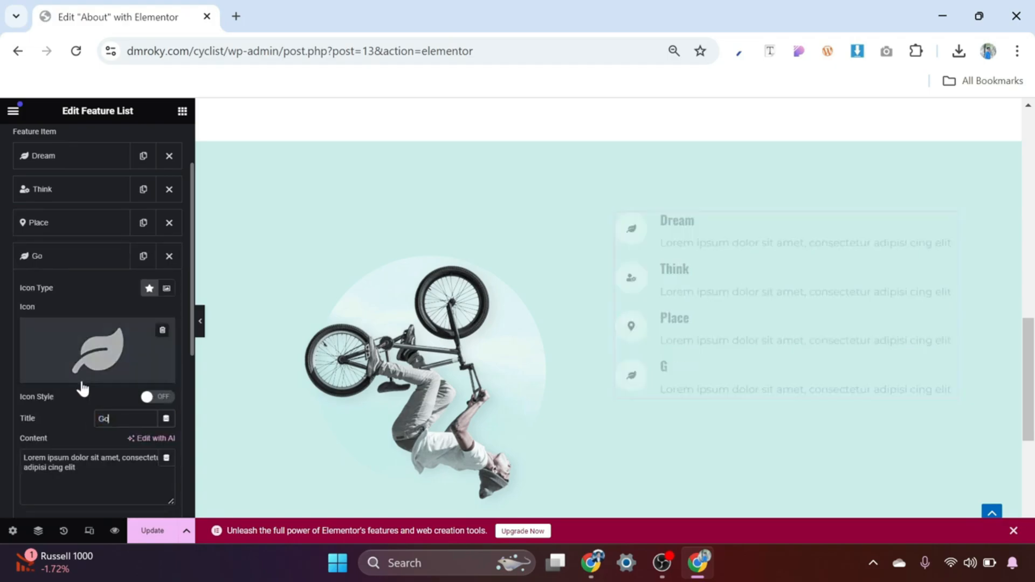
left_click(104, 343)
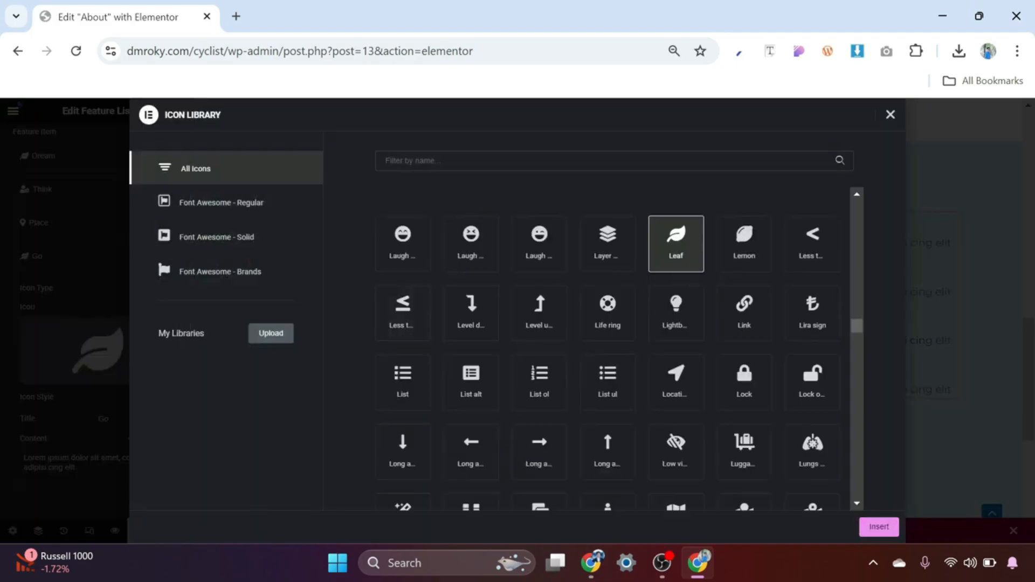
type("cyc")
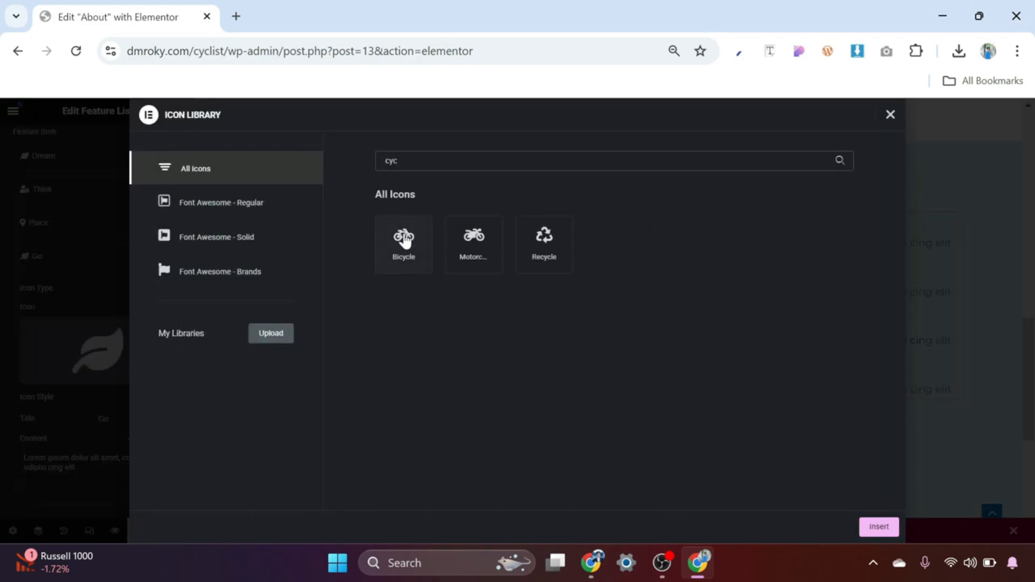
left_click(405, 240)
left_click(879, 526)
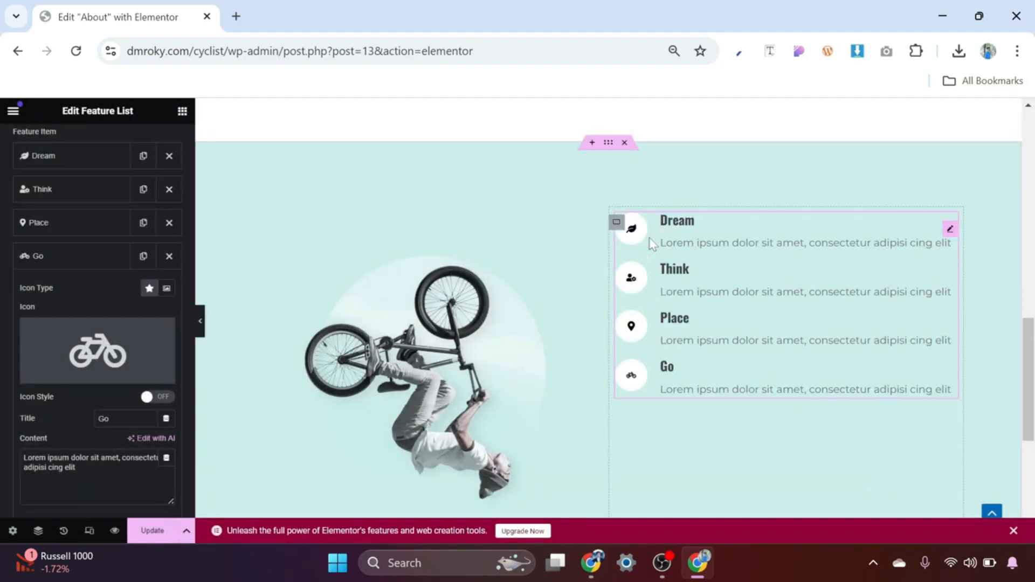
Center the feature list vertically in its column container by setting Justify Content to center
left_click(617, 225)
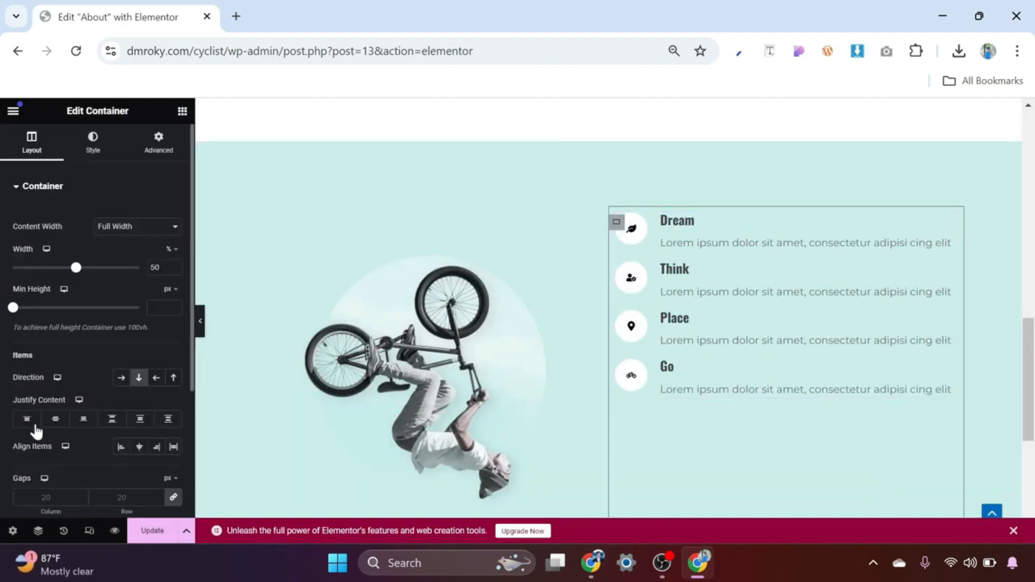
left_click(55, 420)
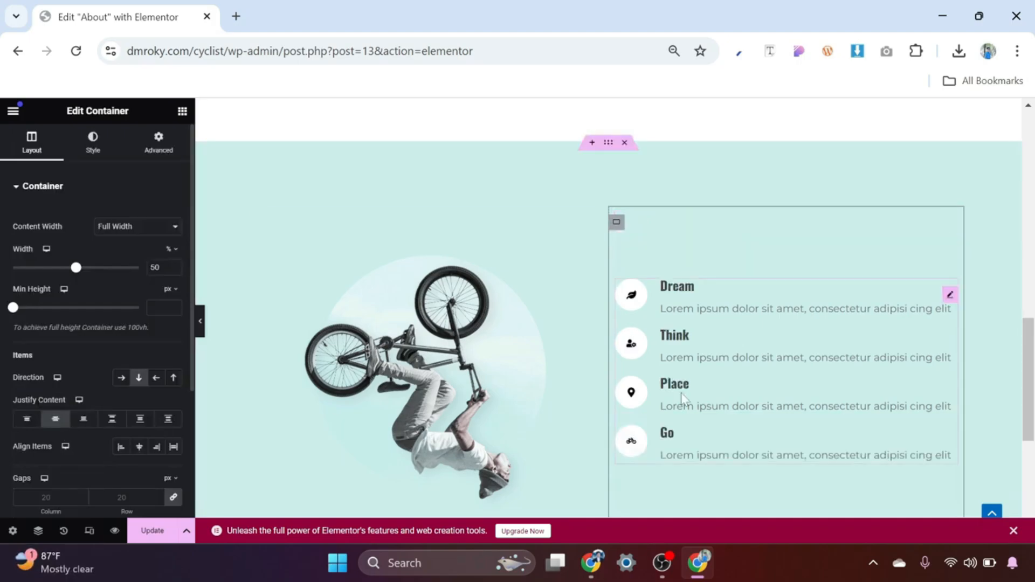
scroll(683, 388, "down", 4)
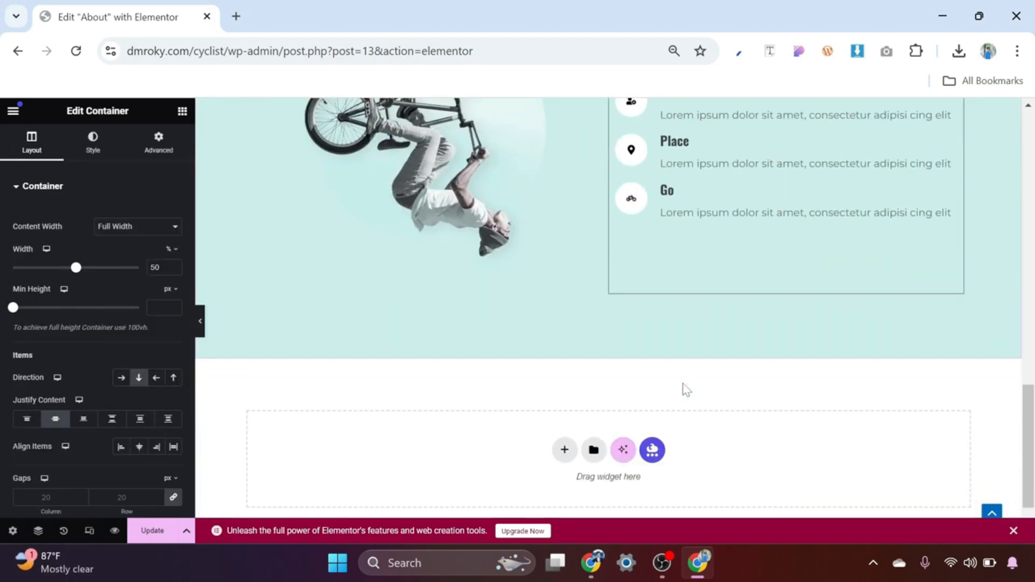
scroll(690, 380, "up", 2)
scroll(696, 374, "down", 2)
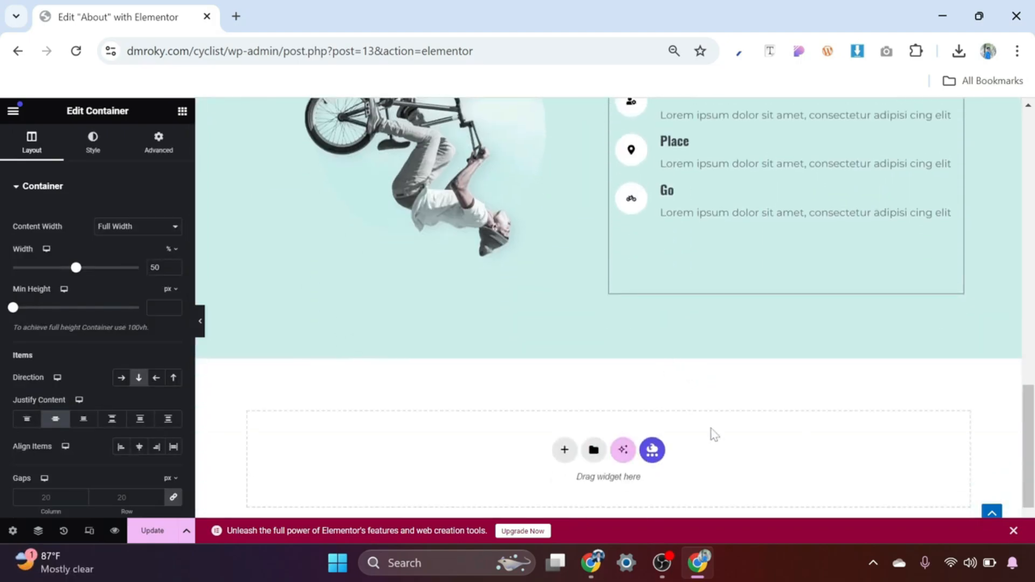
scroll(573, 389, "up", 3)
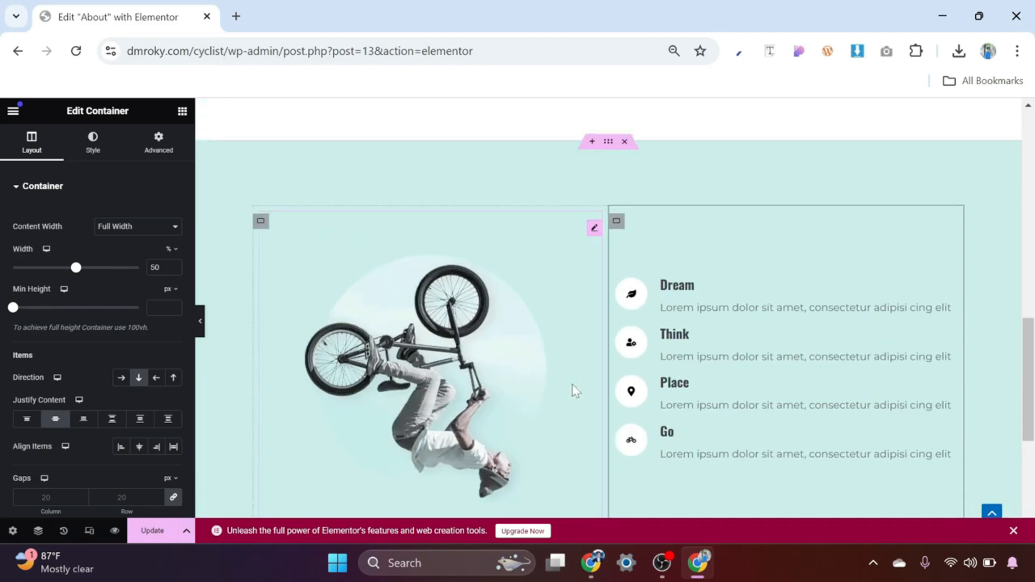
Add a new single-column container with vertical direction below the cyclist image and feature list section
scroll(574, 390, "down", 2)
scroll(572, 387, "down", 3)
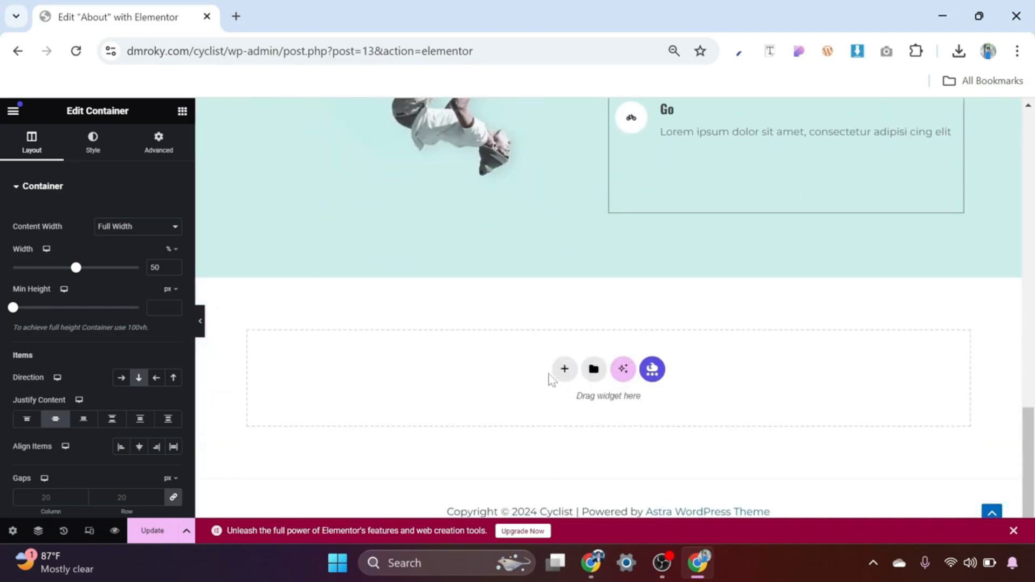
left_click(565, 371)
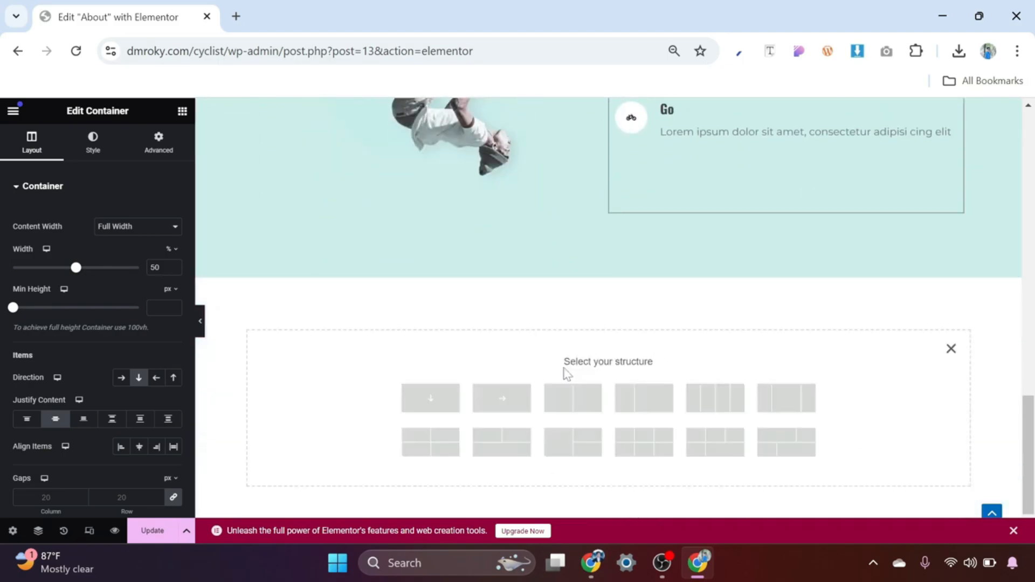
left_click(441, 399)
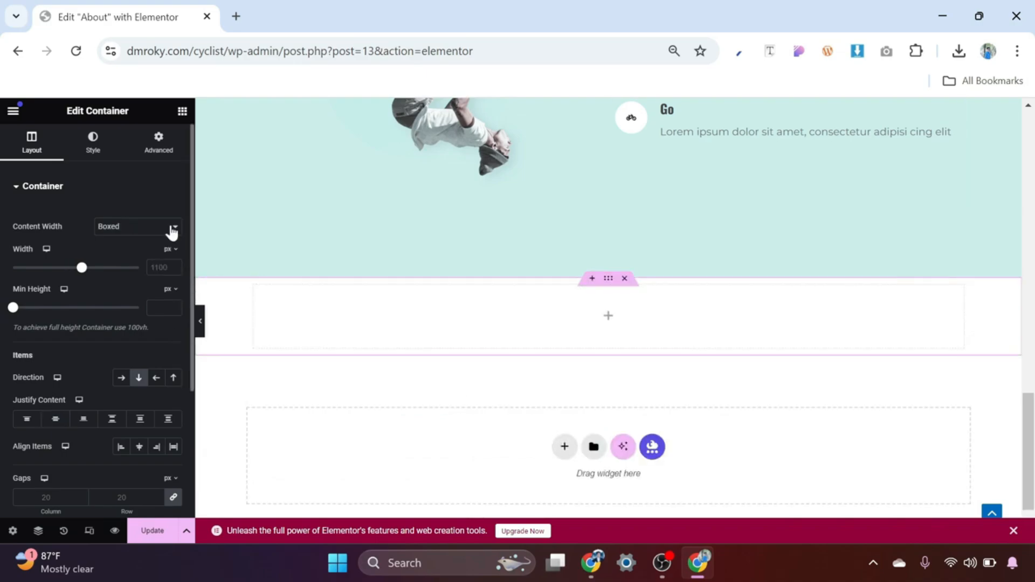
Set the new container's padding to 100 px on the top and bottom and 20 px on the right and left
left_click(165, 155)
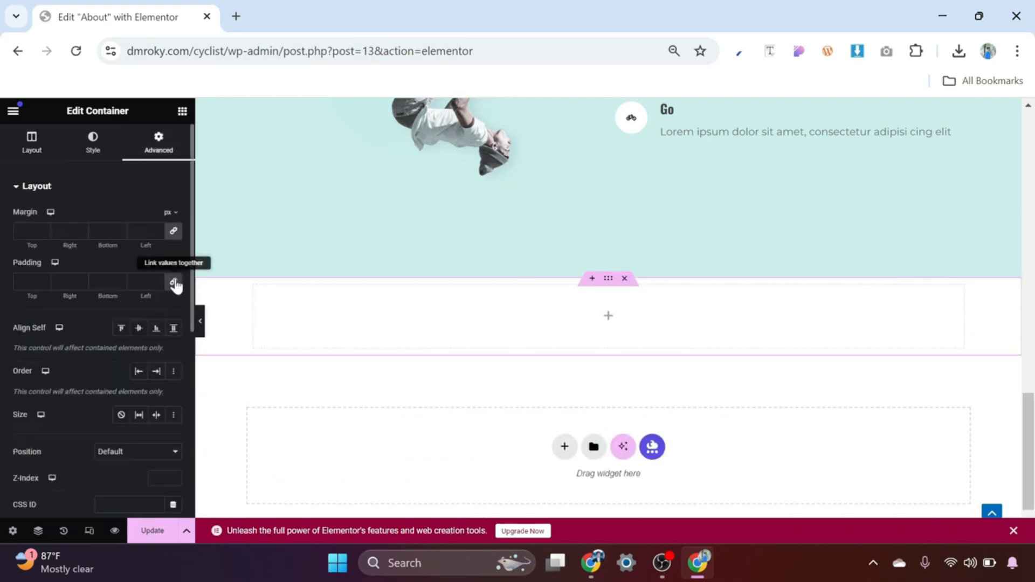
left_click(173, 281)
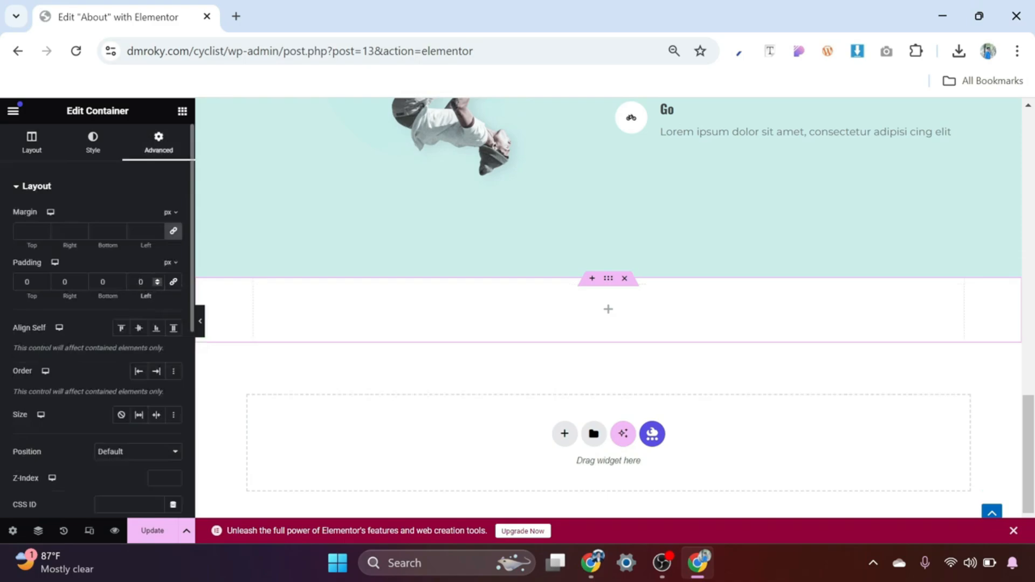
left_click(63, 281)
type("2")
left_click(26, 282)
type("100")
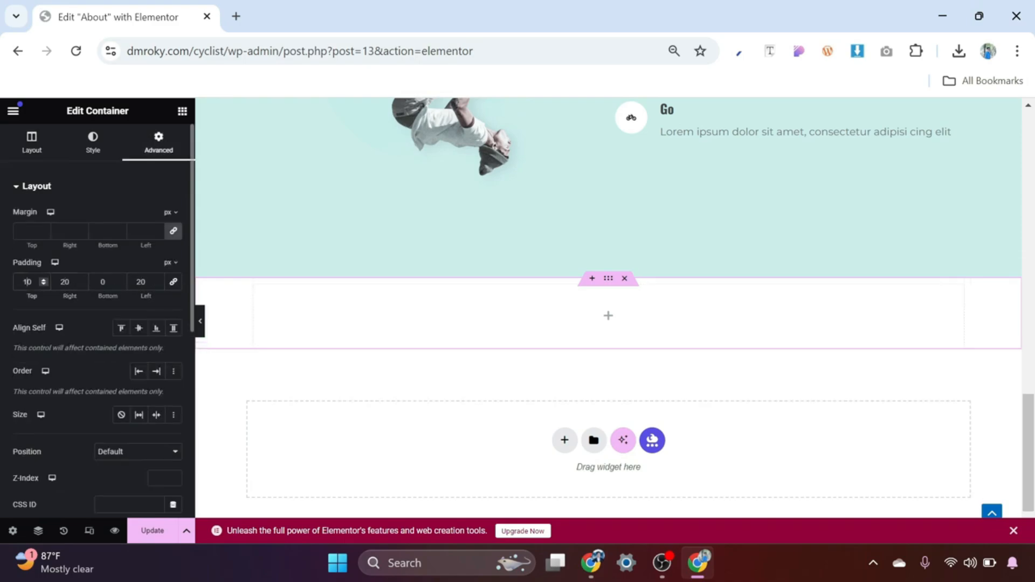
left_click(102, 282)
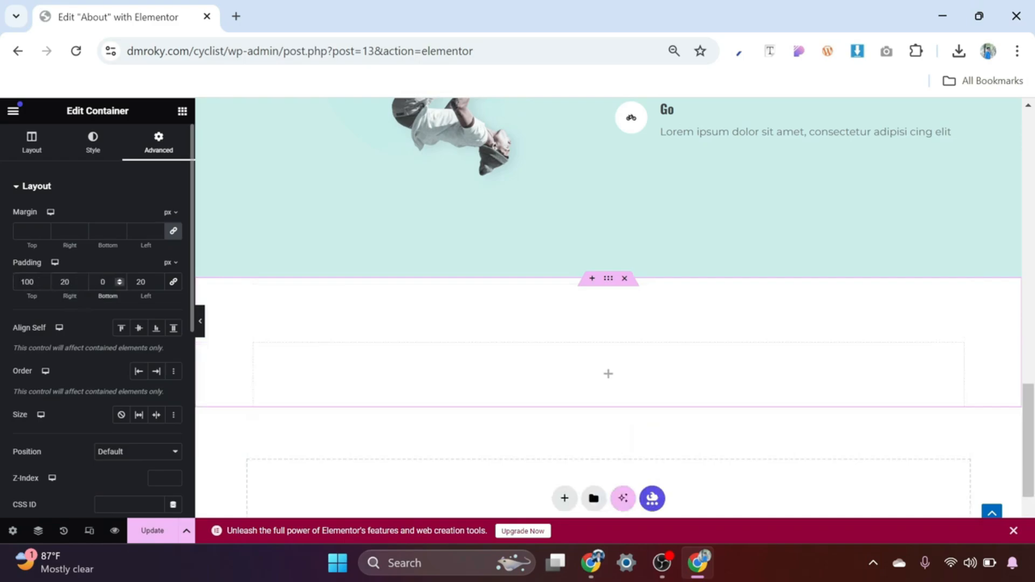
type("100")
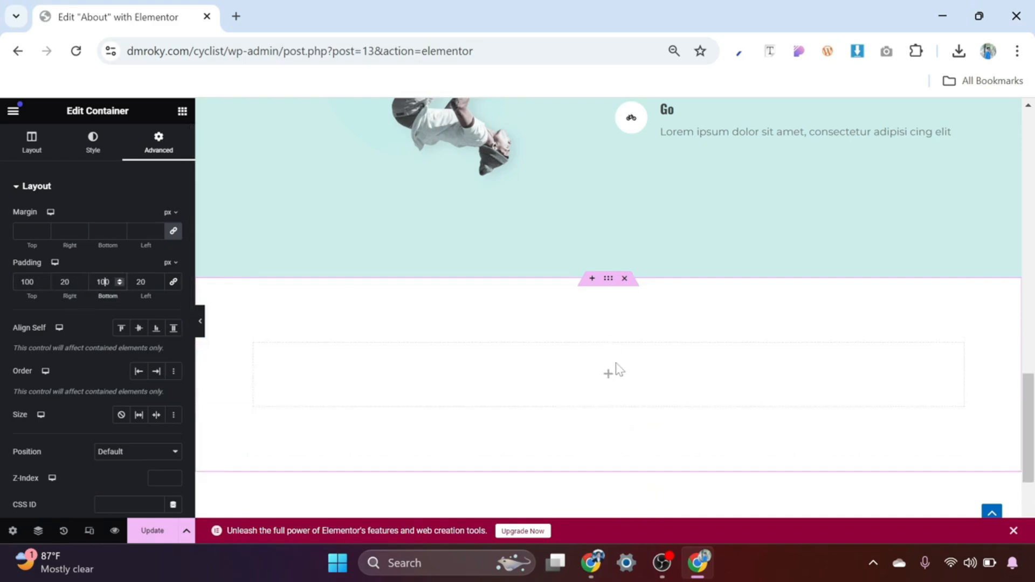
Add a Heading widget to the new container and title it "FAQs"
left_click(610, 377)
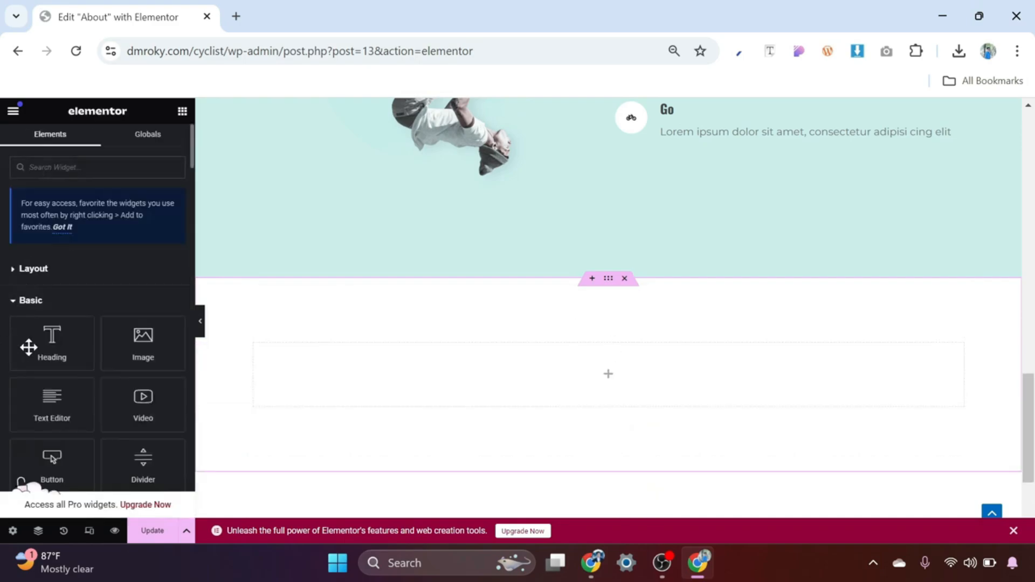
left_click_drag(52, 345, 547, 377)
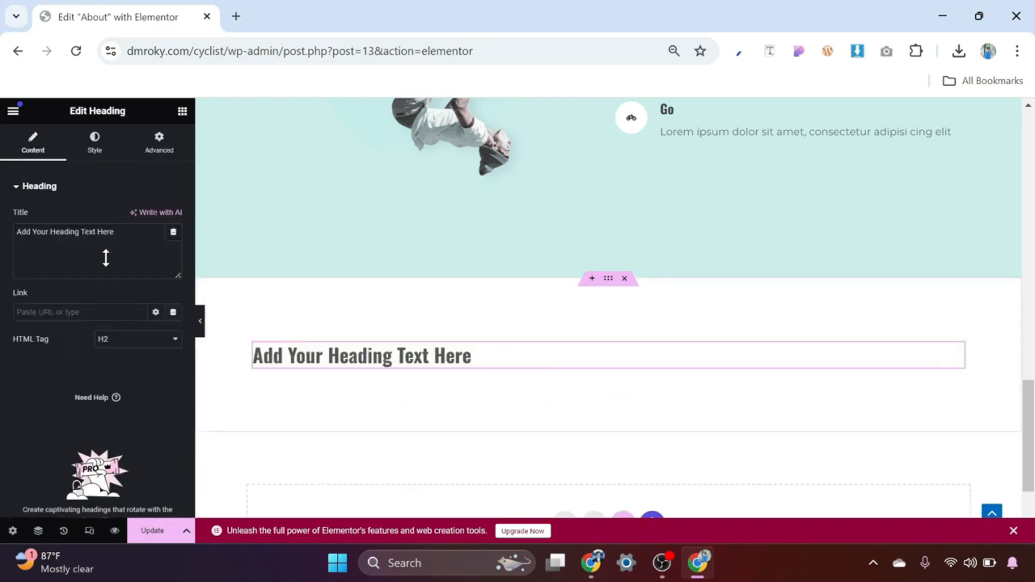
left_click_drag(115, 232, 3, 239)
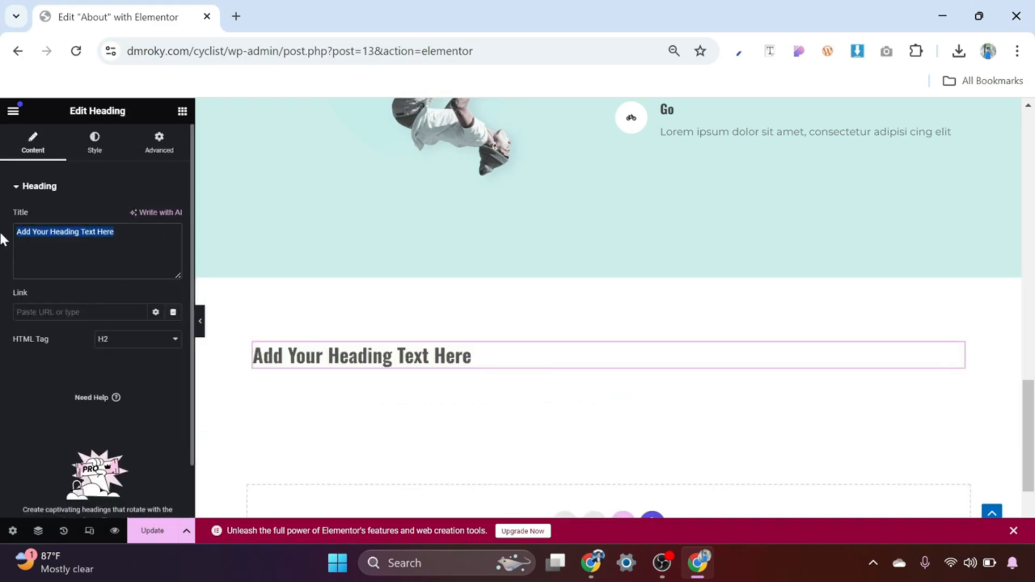
type("FA")
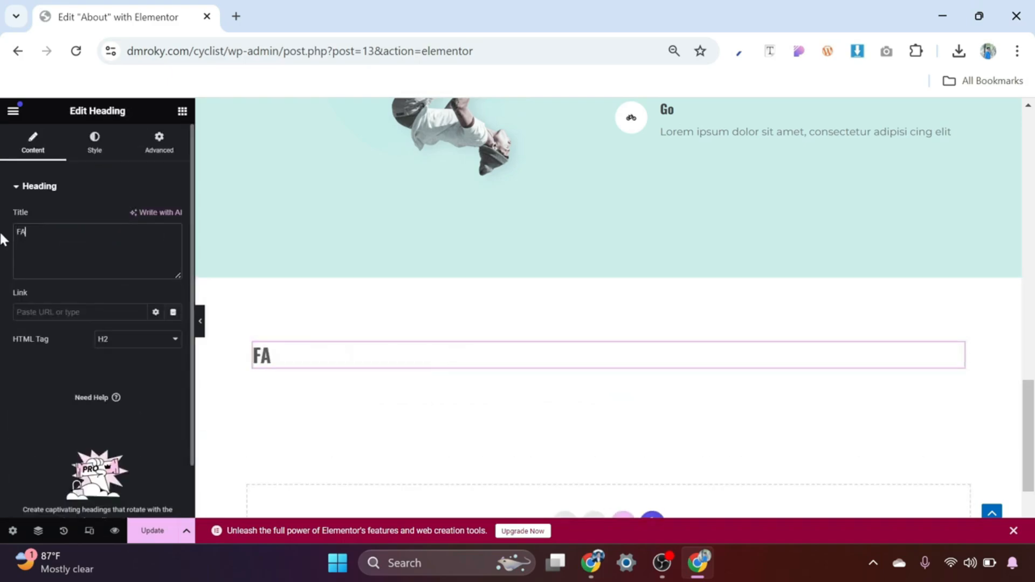
type("Qs")
Center the FAQs heading and set its typography size to 45 px
left_click(104, 154)
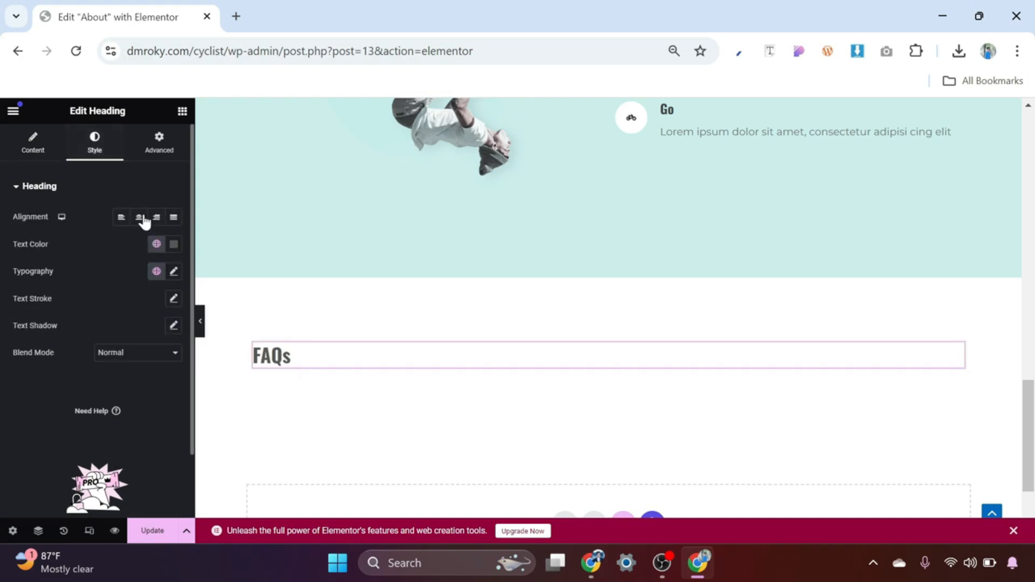
left_click(139, 218)
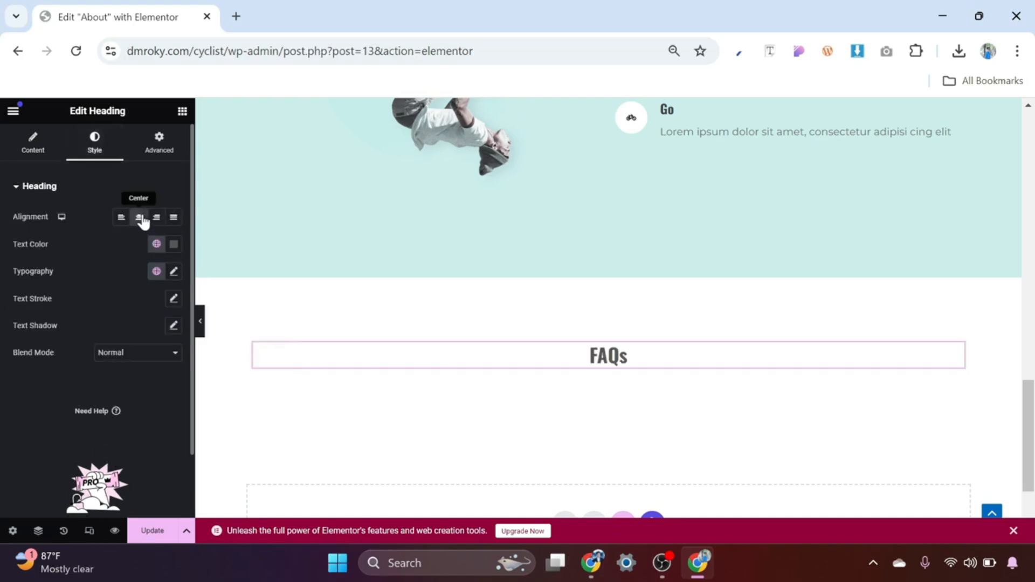
left_click(173, 271)
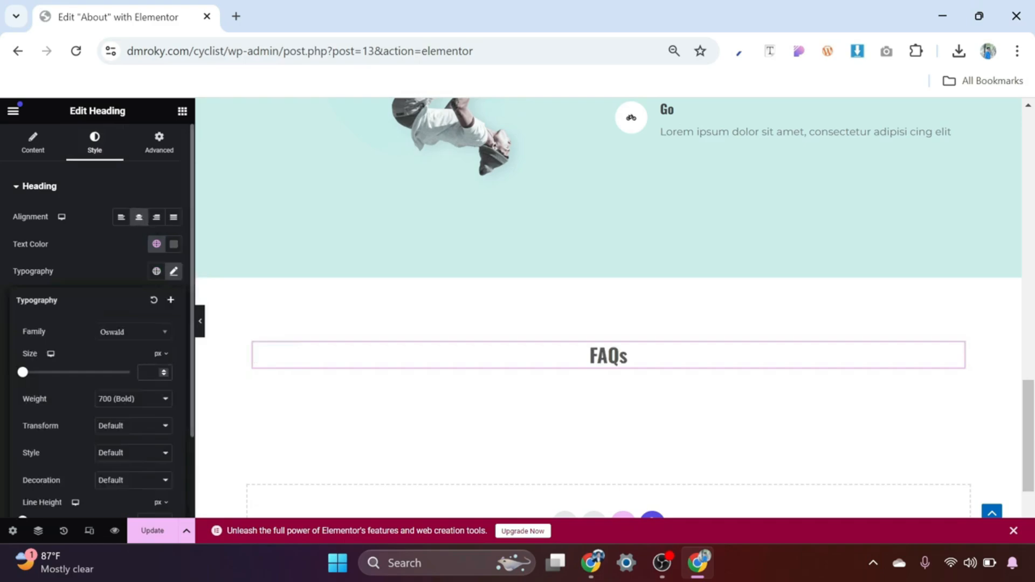
type("45")
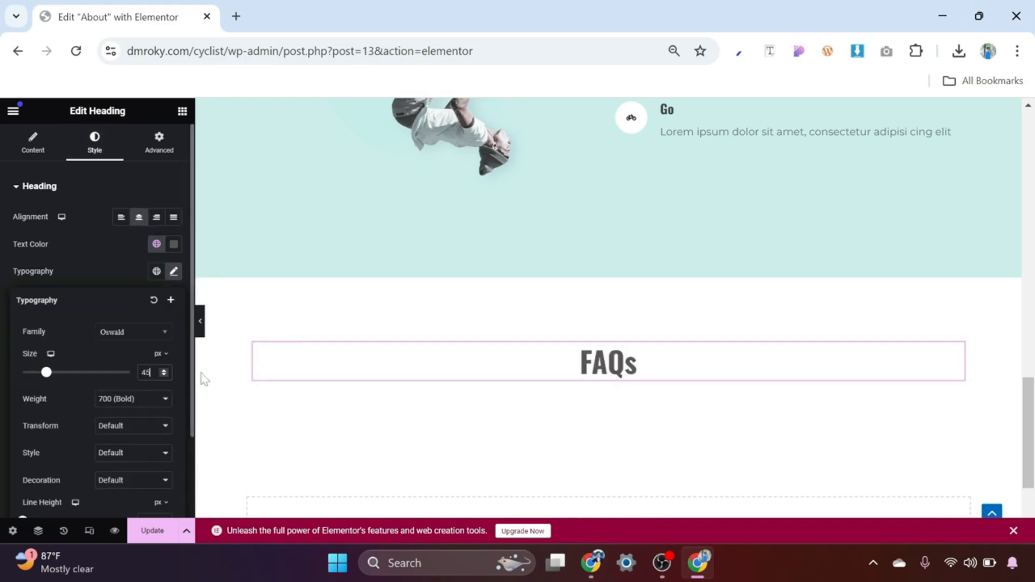
Find the Advanced Accordion widget by searching "acco" and place it below the FAQs heading
scroll(669, 385, "down", 1)
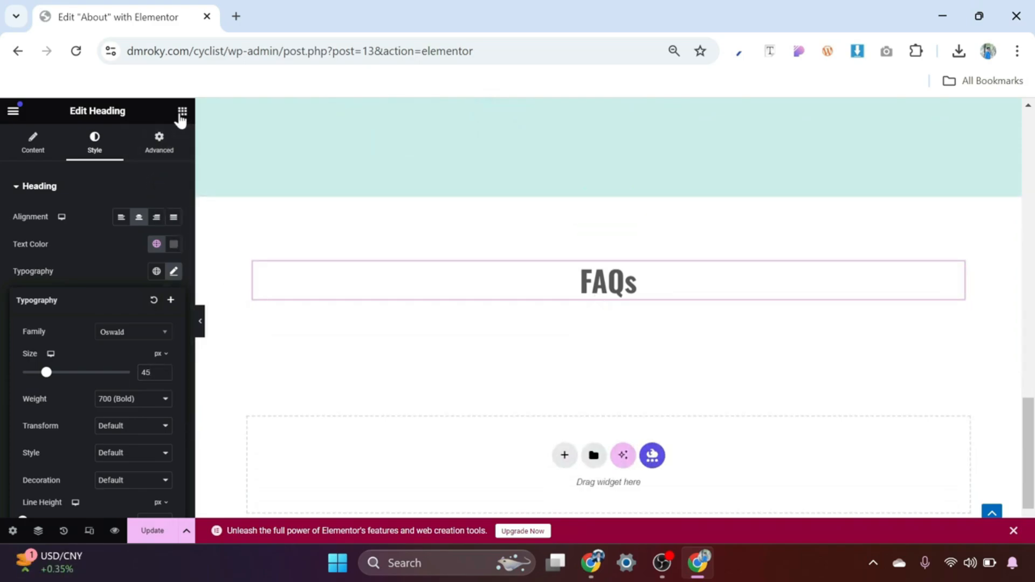
left_click(182, 111)
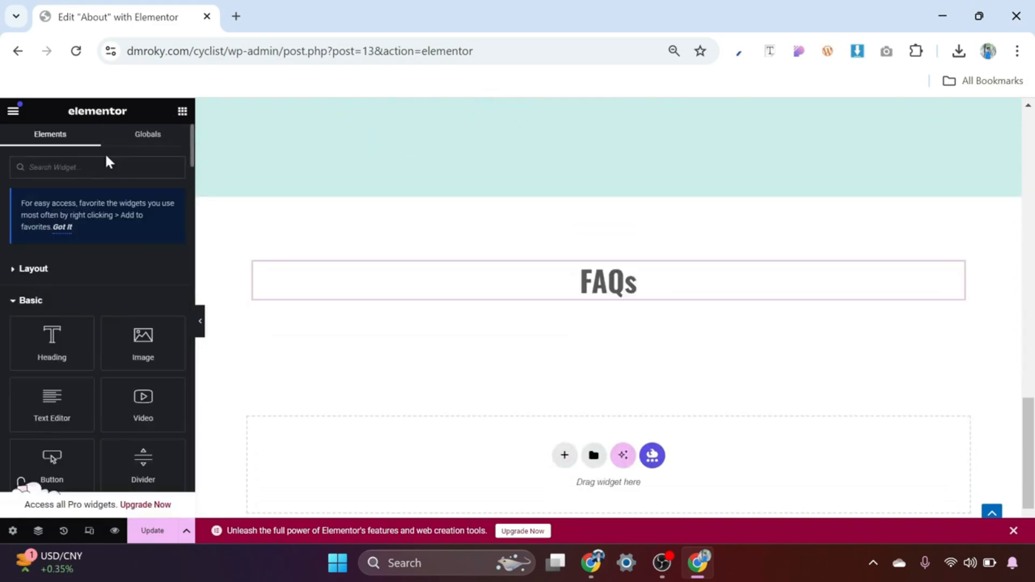
type("acco")
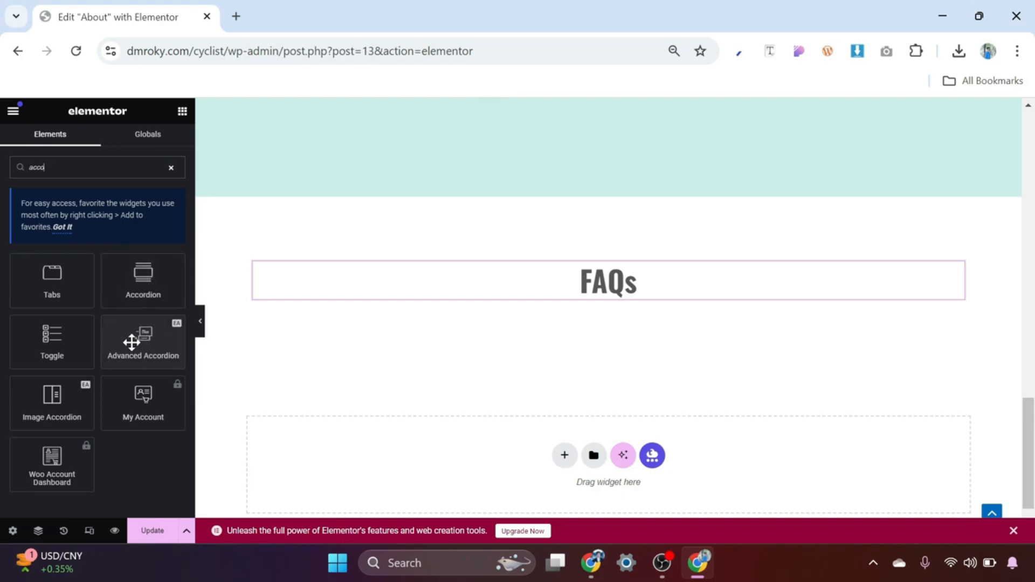
left_click_drag(138, 339, 600, 299)
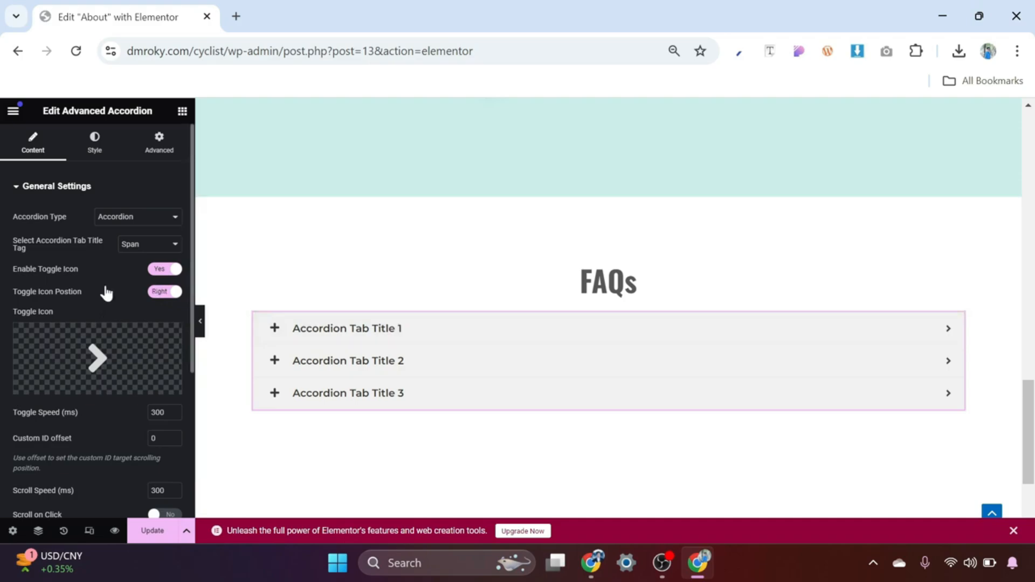
Duplicate the third accordion item twice in the content settings to make five items
scroll(107, 291, "down", 3)
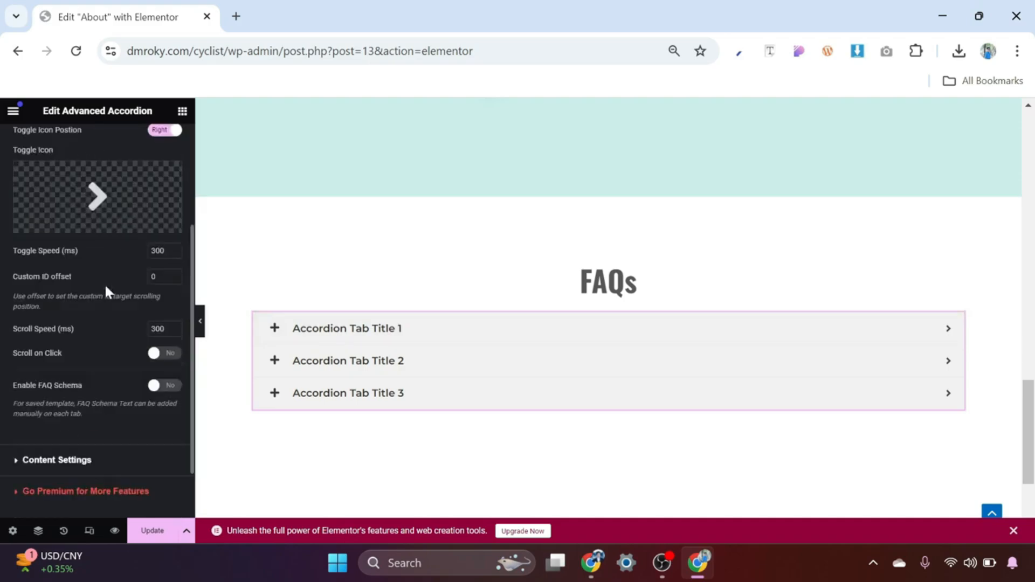
left_click(57, 461)
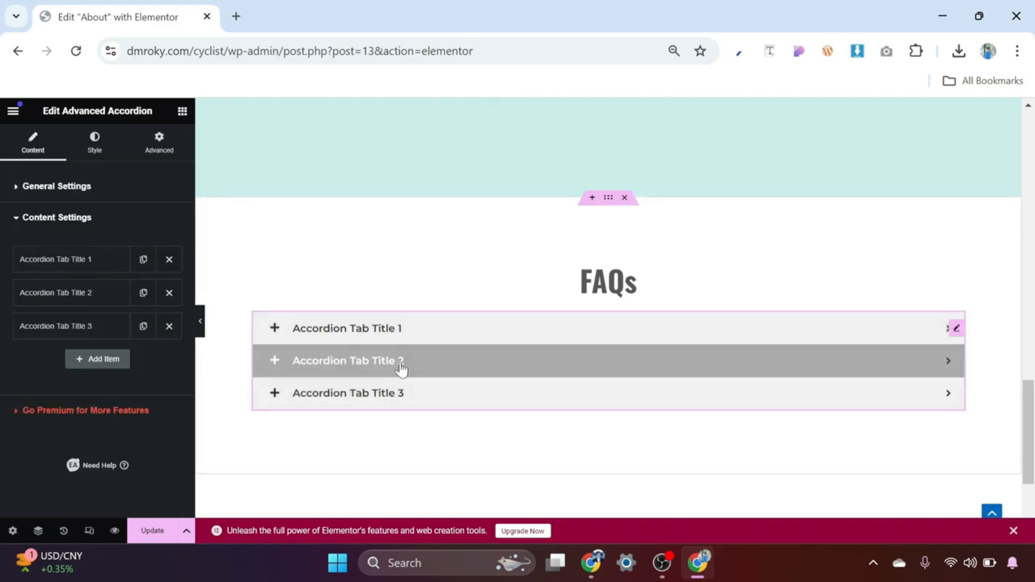
left_click(142, 326)
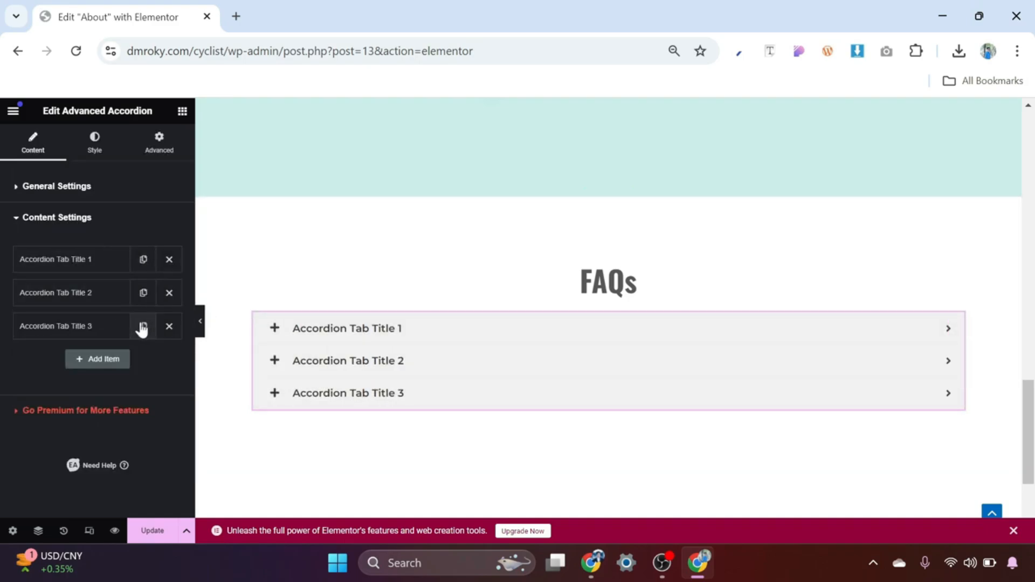
left_click(143, 360)
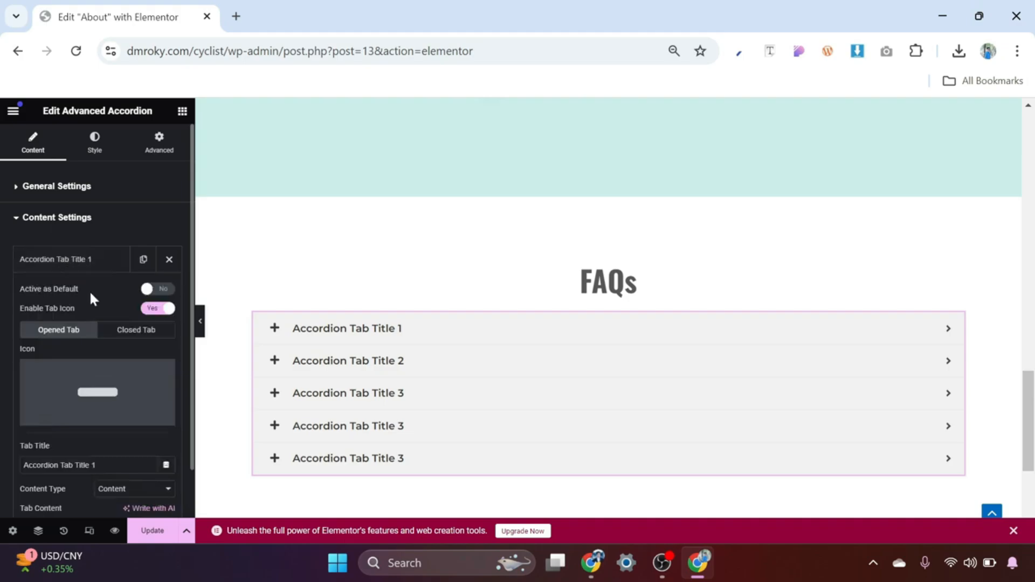
Retitle the first accordion item "What kind of bike do you recommend for long-distance cycling?"
scroll(92, 326, "down", 2)
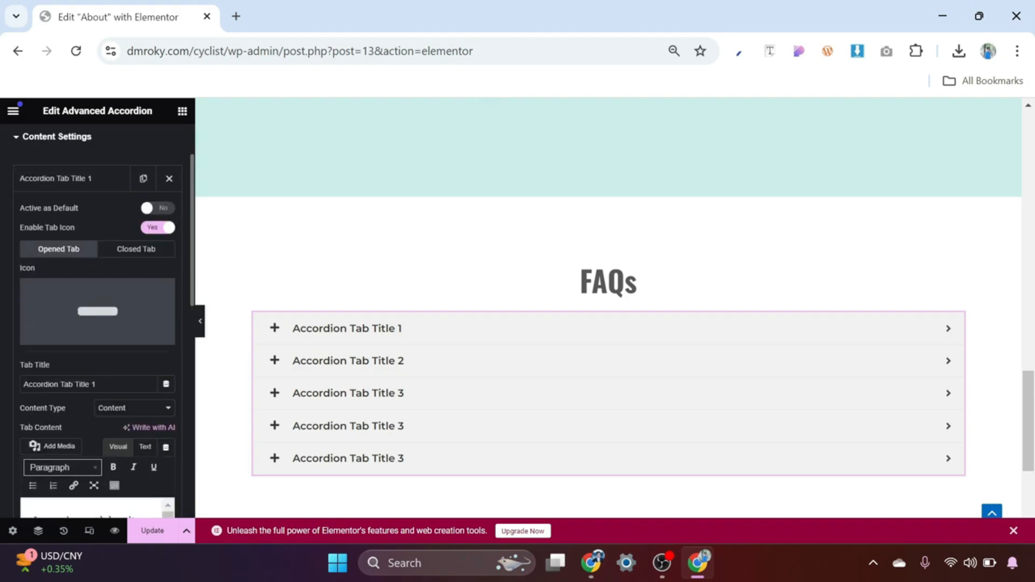
left_click(97, 384)
left_click_drag(96, 384, 3, 388)
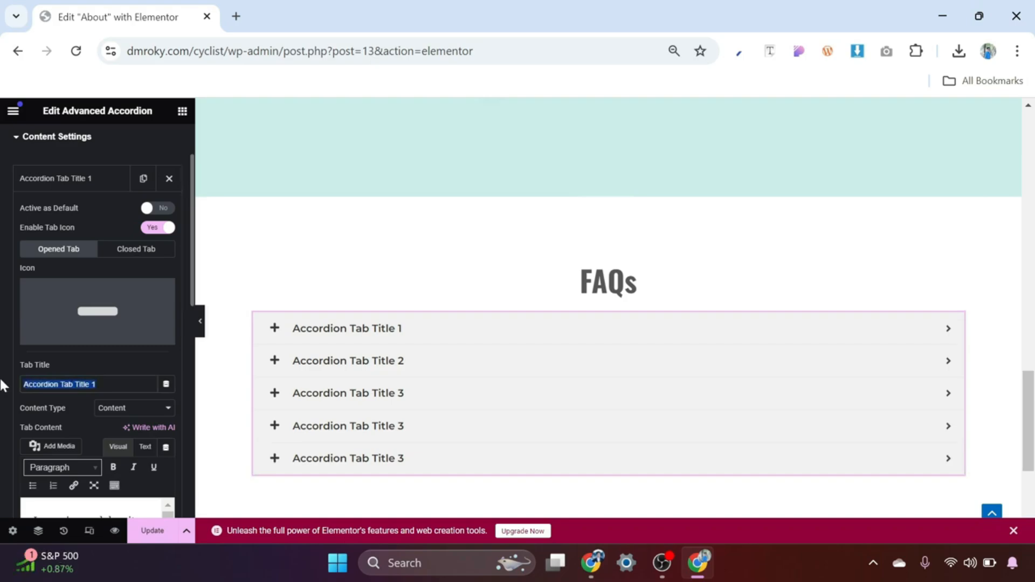
type("What kind of bike do you recommend for long-distance cycling?")
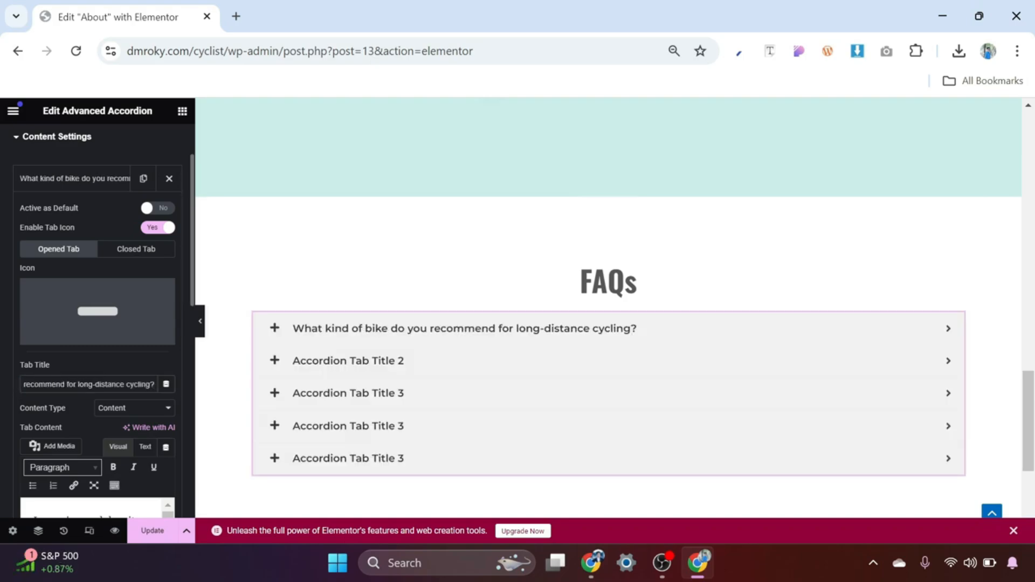
Paste the answer about comfortable geometry, strong wheels, panniers and steel-frame bikes over the first accordion item's placeholder content, and collapse the item
scroll(97, 323, "down", 3)
scroll(91, 420, "down", 2)
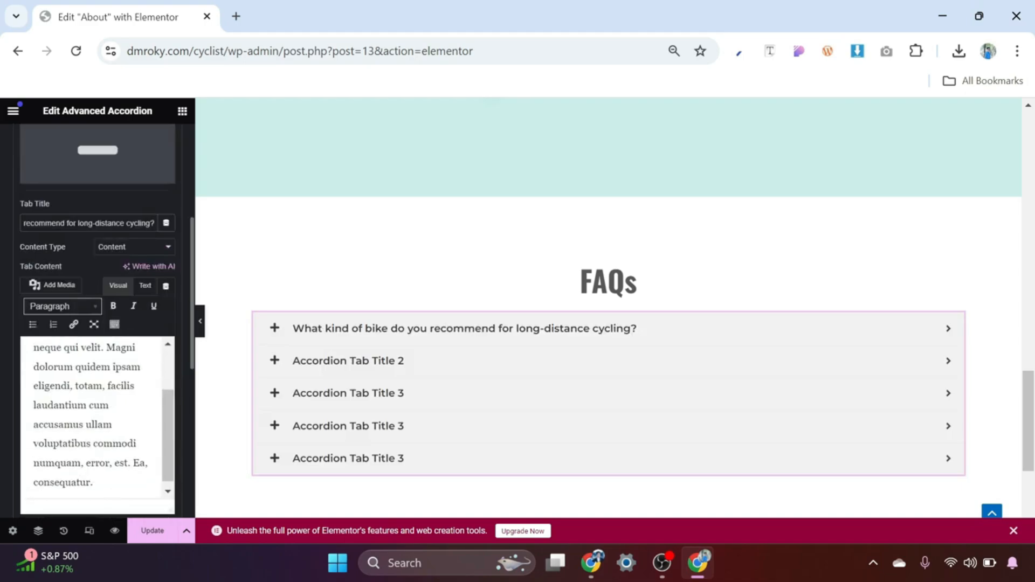
left_click_drag(96, 477, 35, 345)
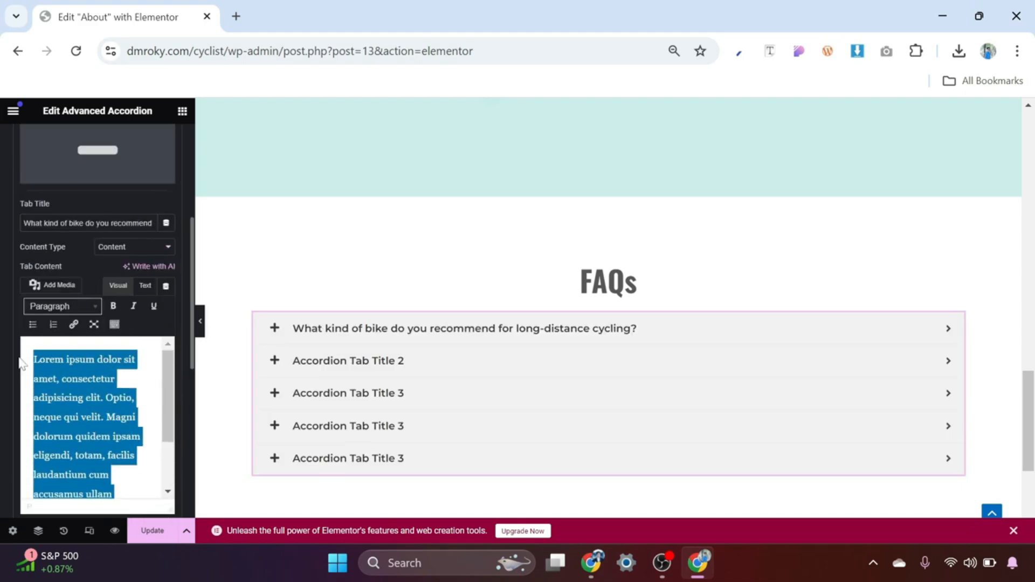
key("ctrl+v")
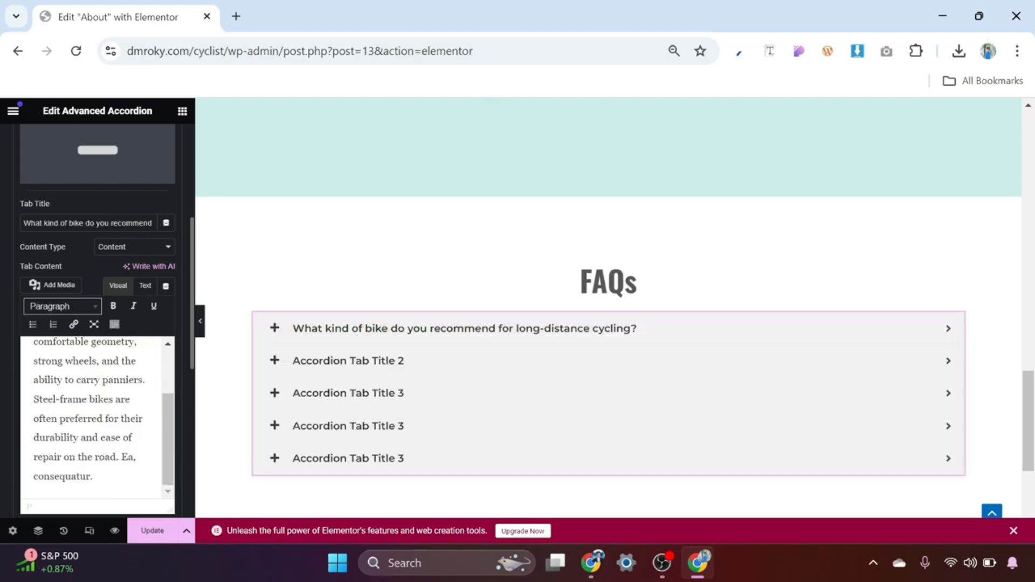
scroll(54, 324, "up", 3)
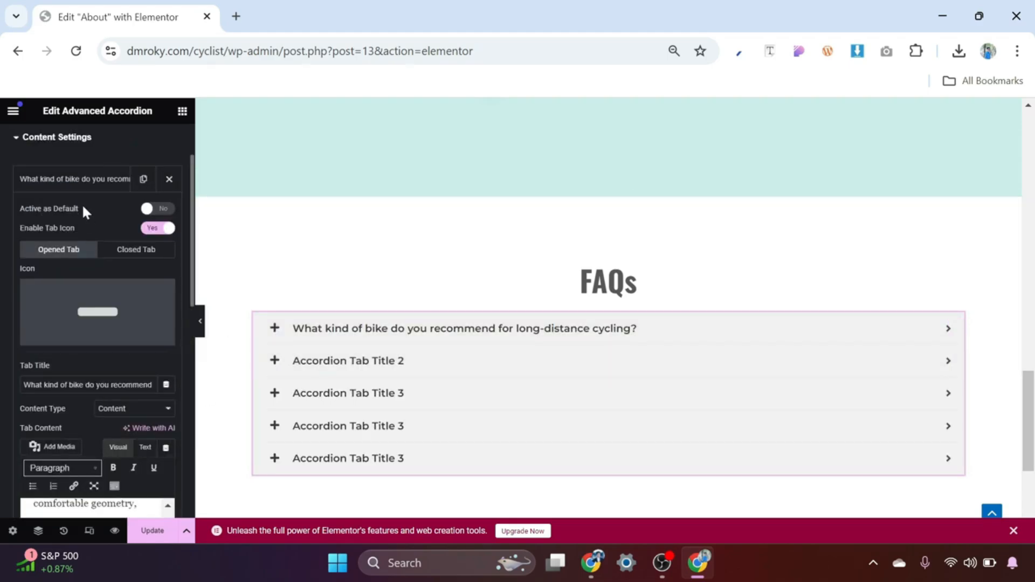
left_click(78, 183)
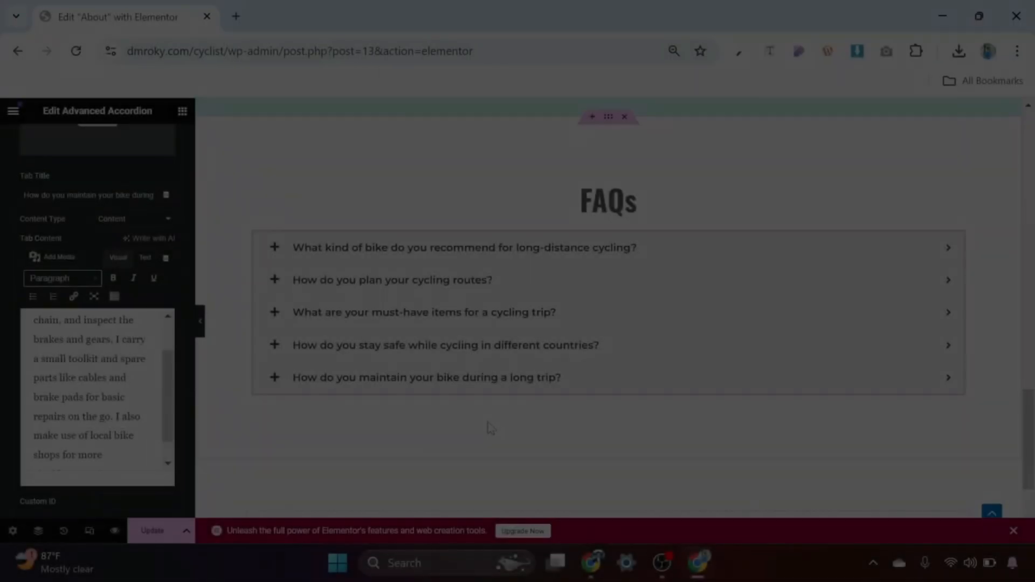
Set the font family of the FAQs accordion's tab titles to Oswald
scroll(569, 429, "up", 2)
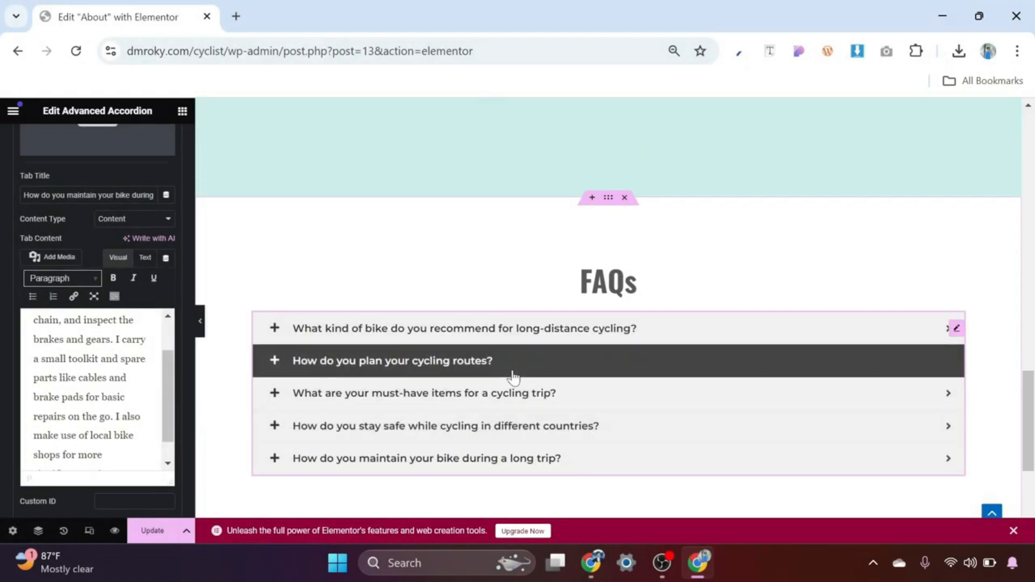
scroll(97, 388, "up", 1)
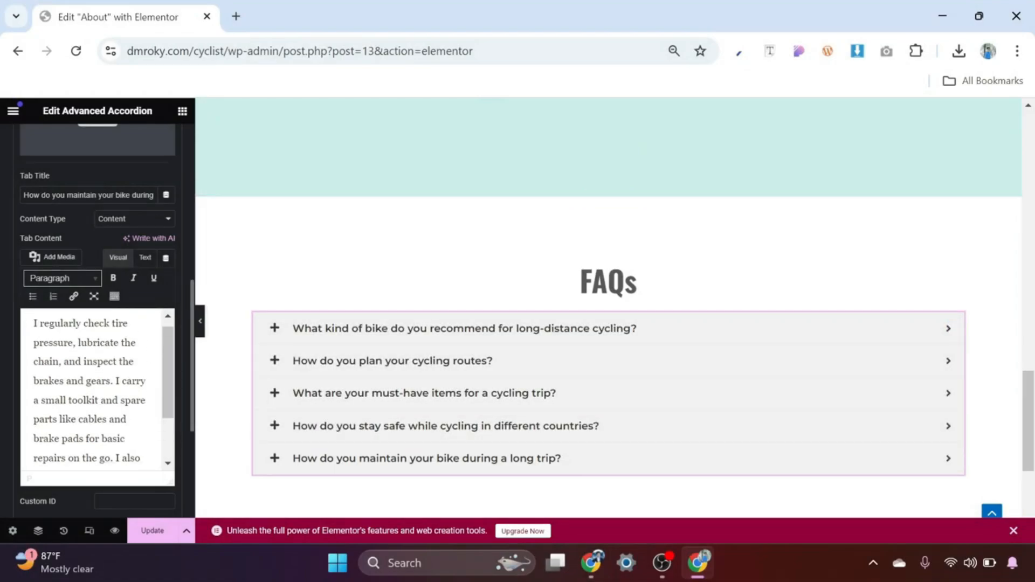
scroll(180, 263, "up", 7)
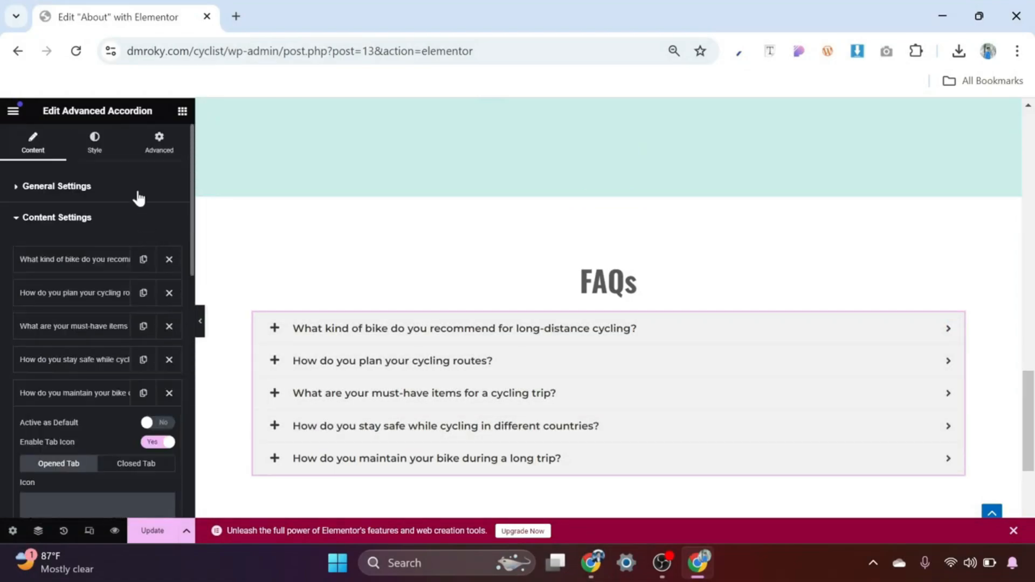
left_click(96, 150)
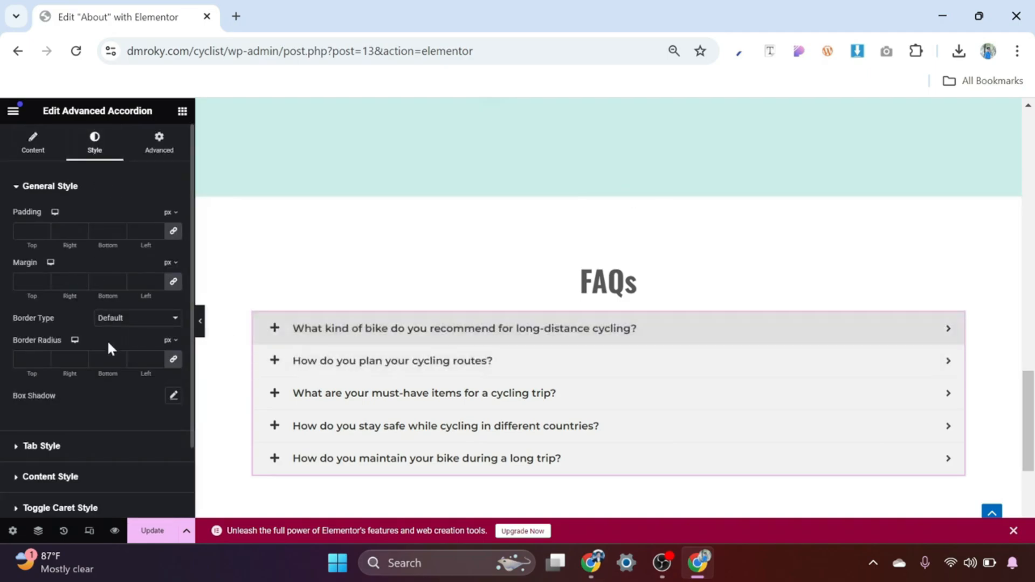
scroll(107, 340, "down", 2)
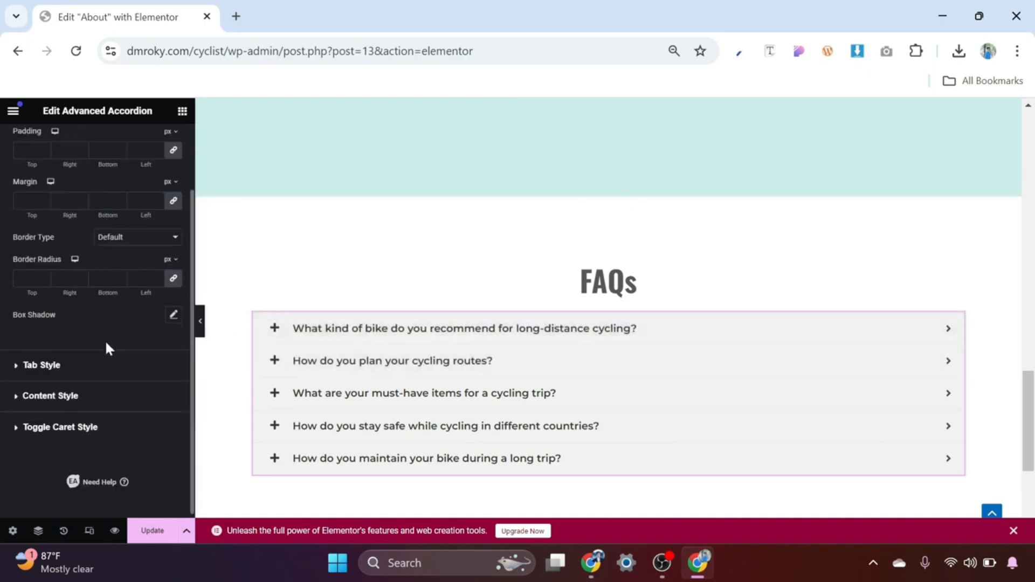
left_click(43, 365)
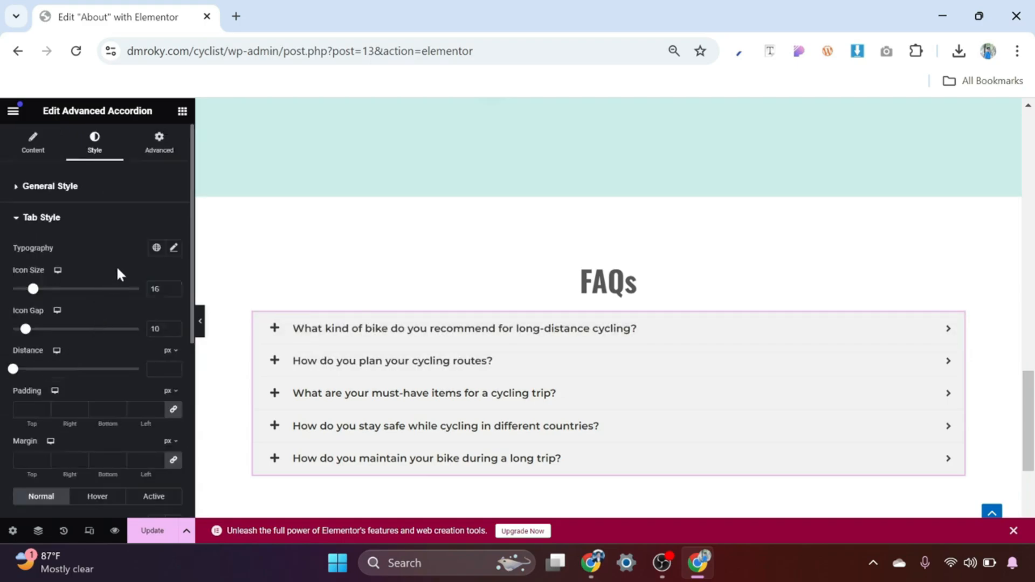
left_click(174, 249)
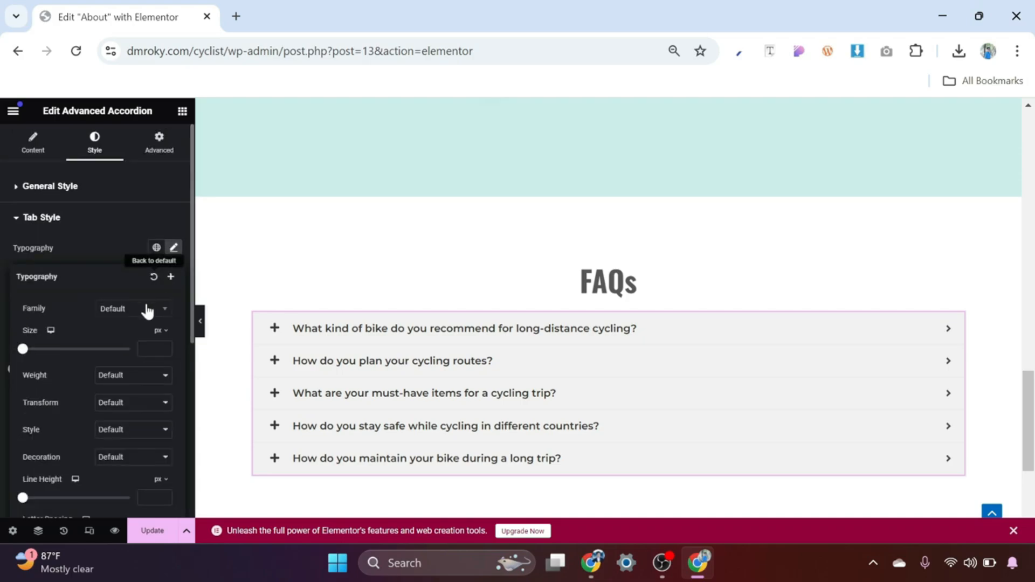
left_click(104, 238)
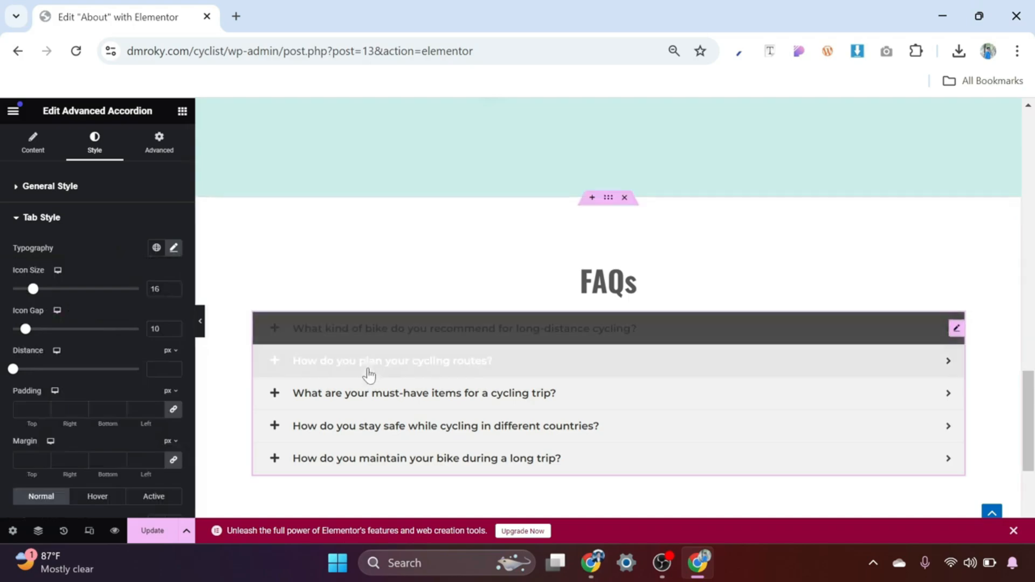
left_click(174, 248)
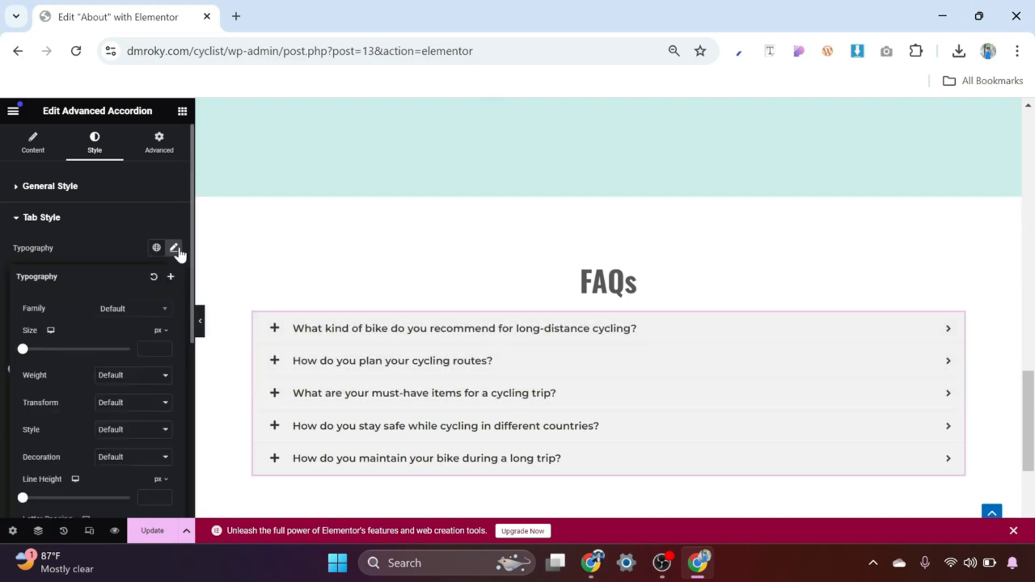
left_click(154, 310)
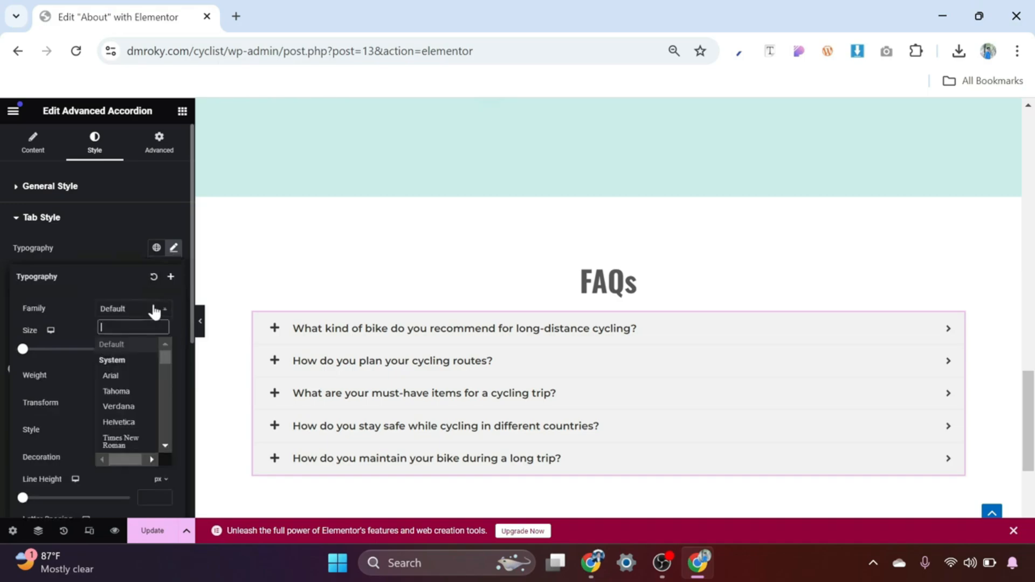
type("oswa")
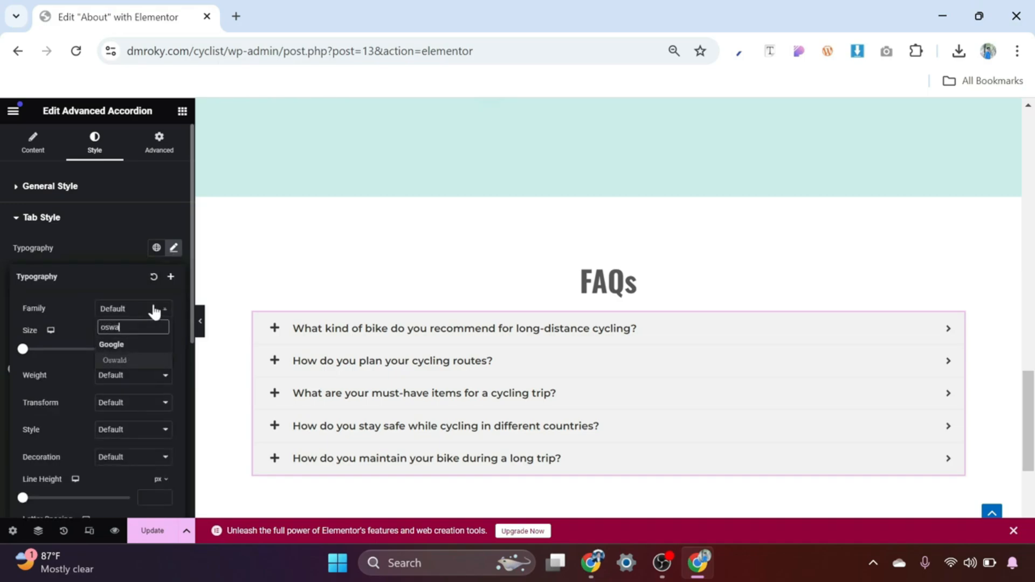
left_click(137, 361)
Set the accordion tab titles' font size to 20 px and preview the FAQs section at full width
left_click(148, 349)
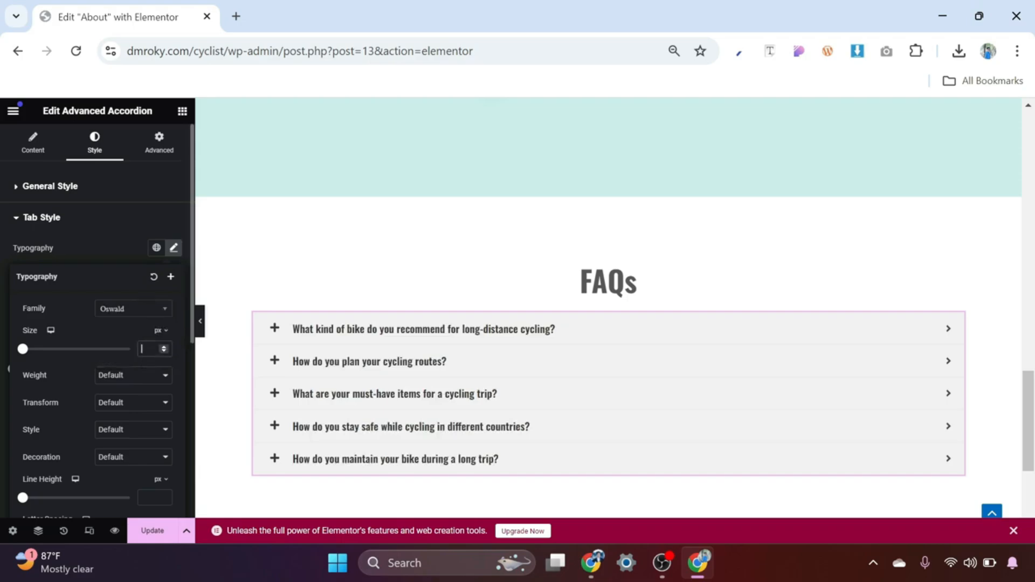
type("20")
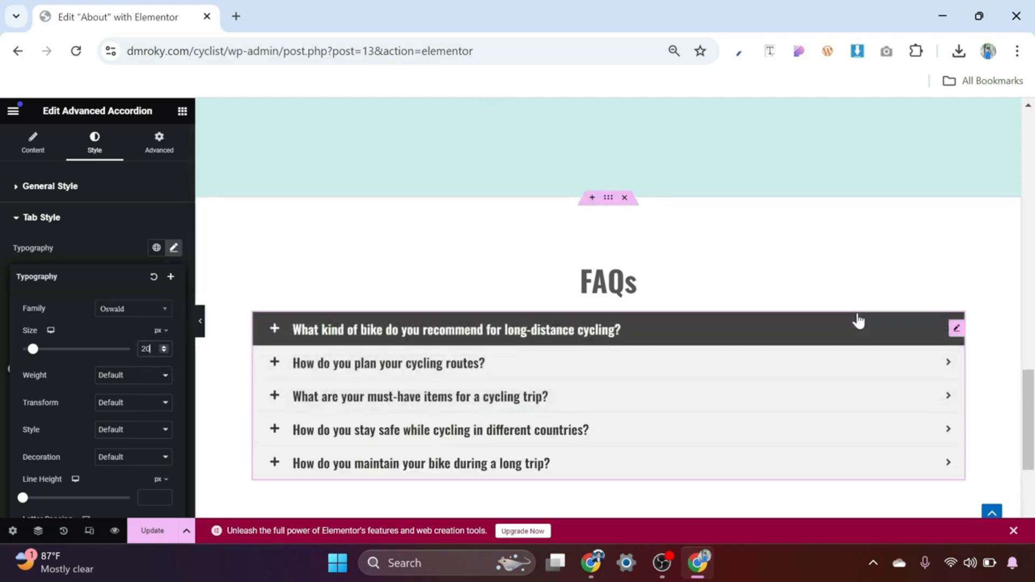
left_click(483, 372)
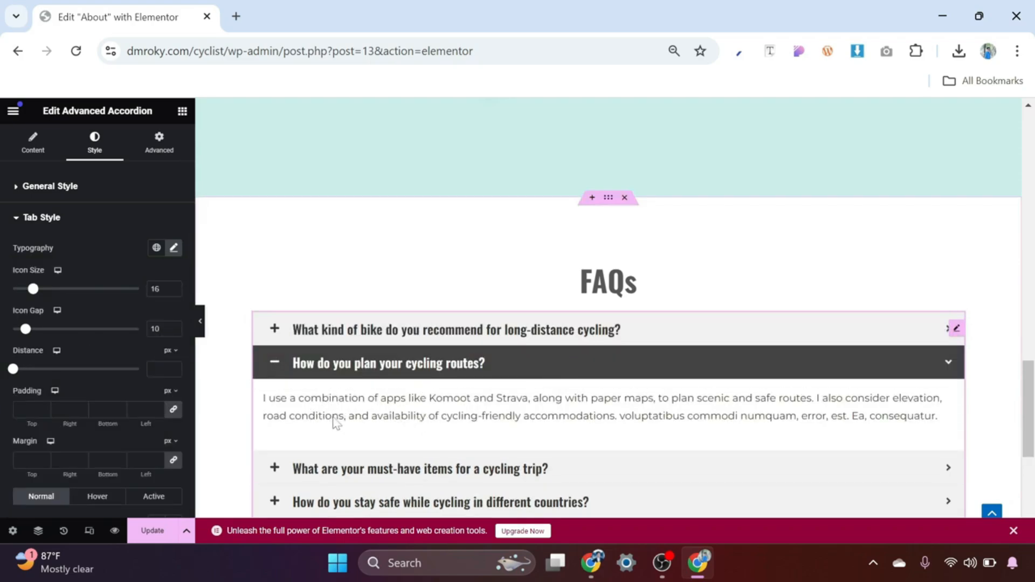
left_click(88, 230)
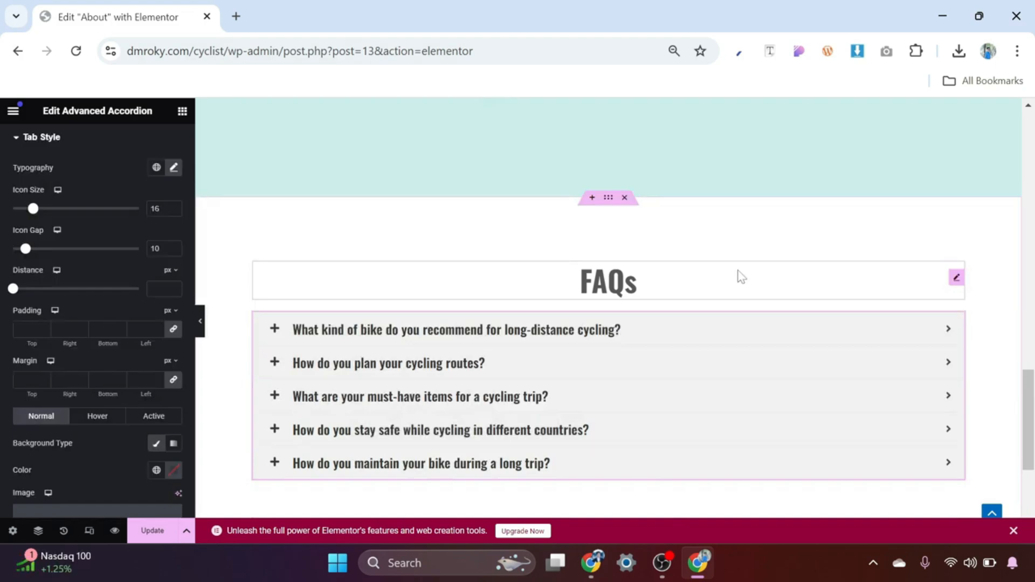
scroll(740, 277, "down", 2)
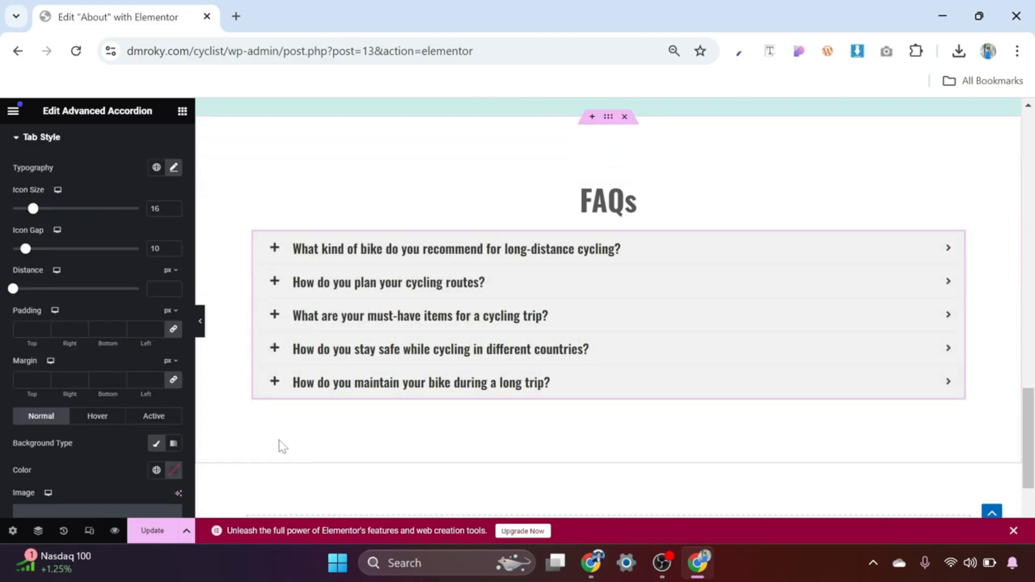
left_click(201, 324)
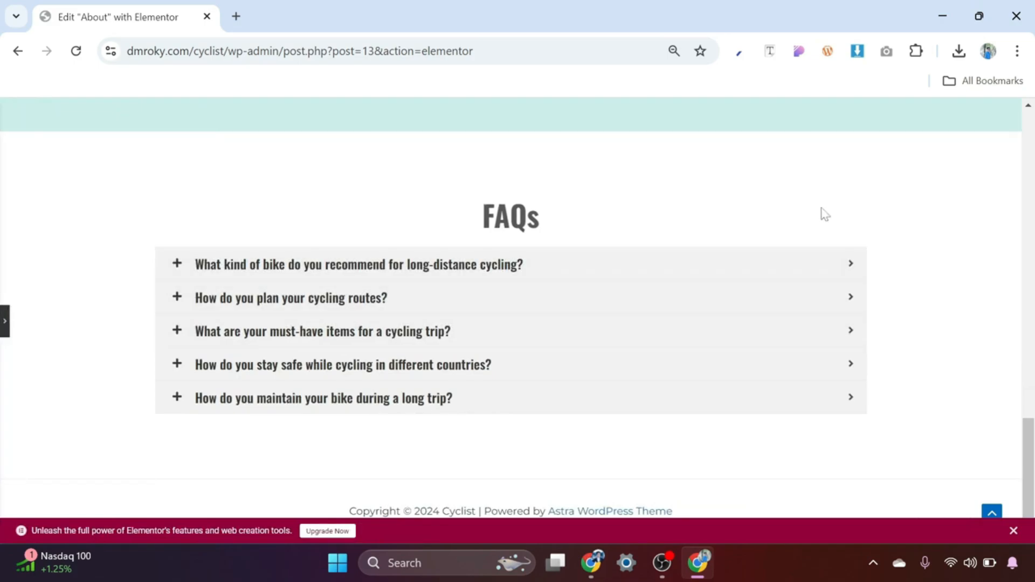
left_click(3, 322)
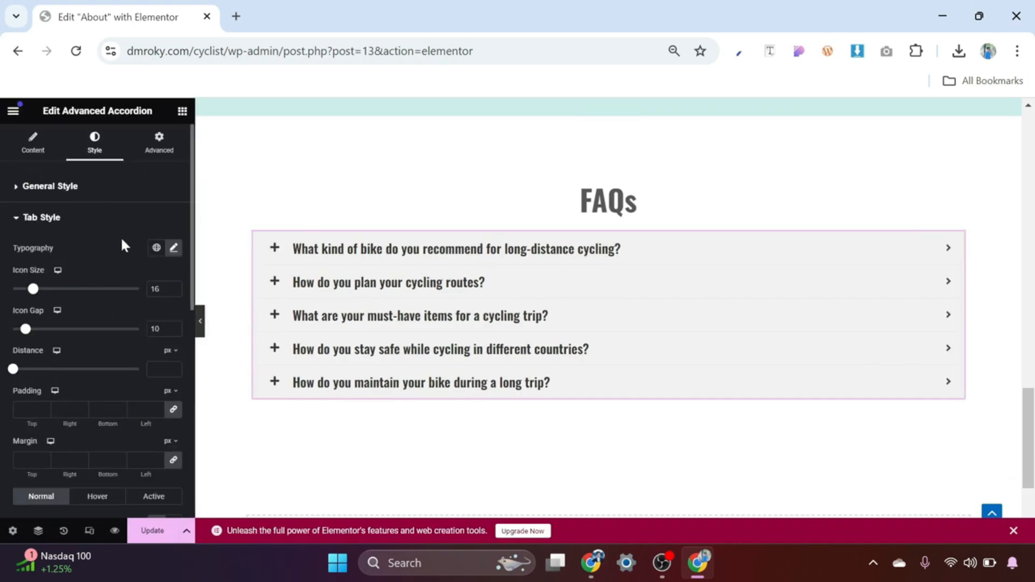
Give the accordion tabs a fully transparent background colour in the normal state and preview the section at full width
scroll(123, 258, "down", 2)
scroll(124, 258, "down", 2)
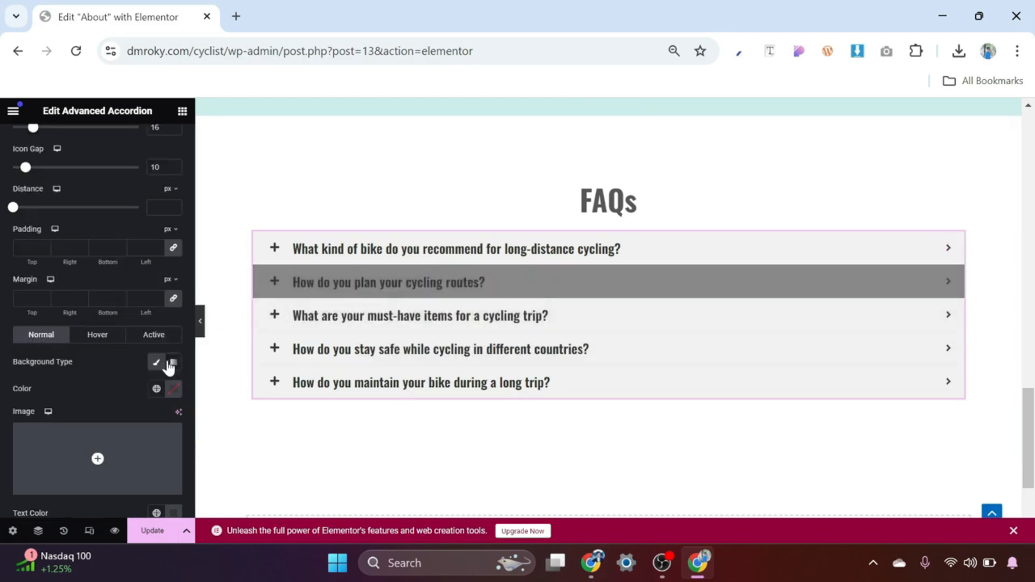
left_click(173, 390)
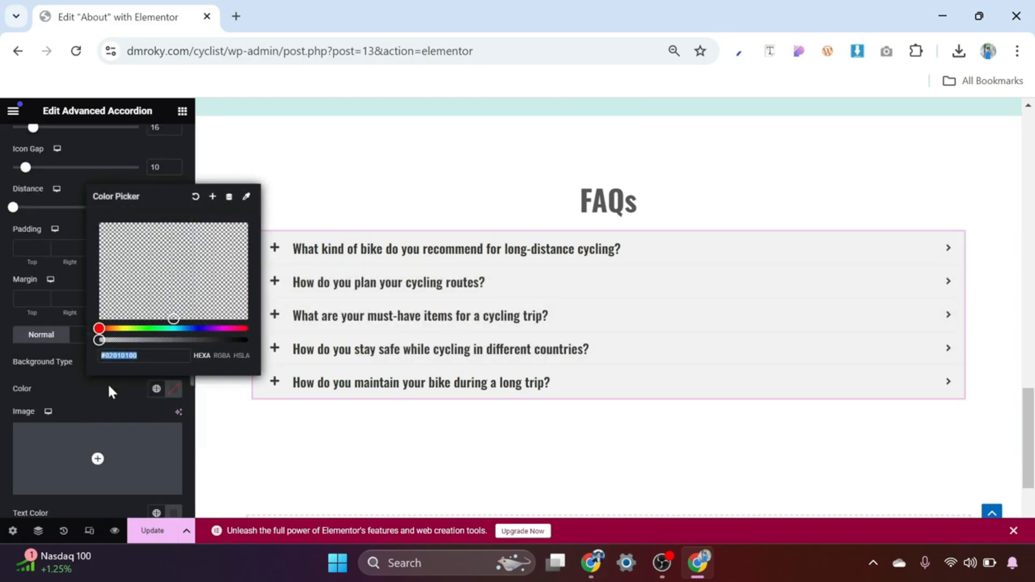
scroll(108, 391, "down", 3)
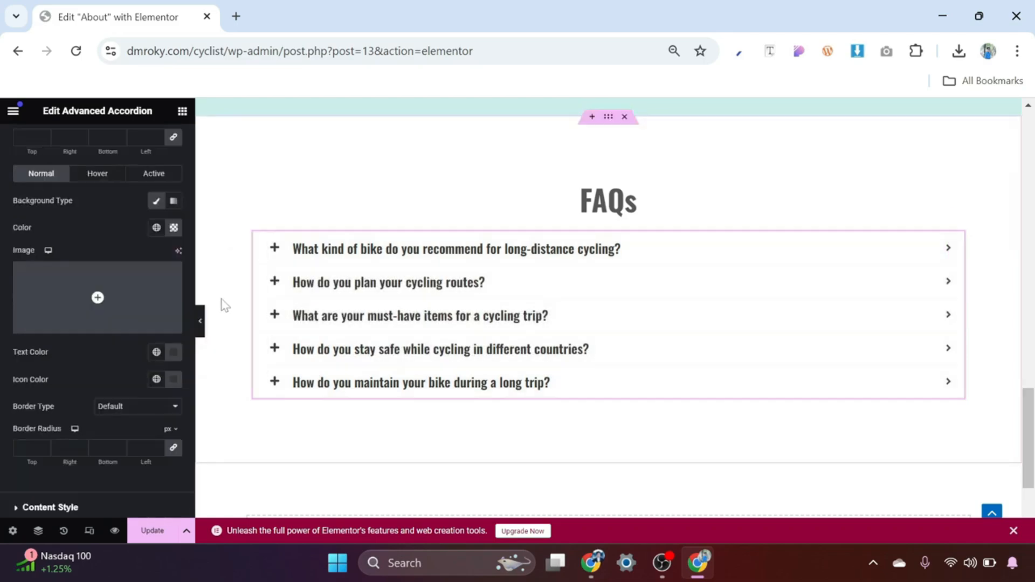
left_click(200, 323)
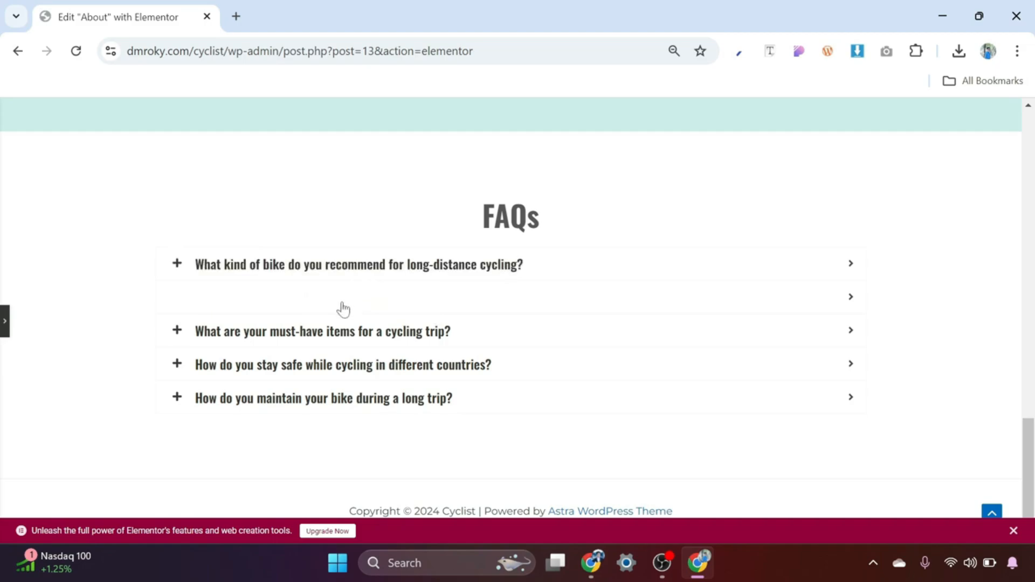
left_click(4, 322)
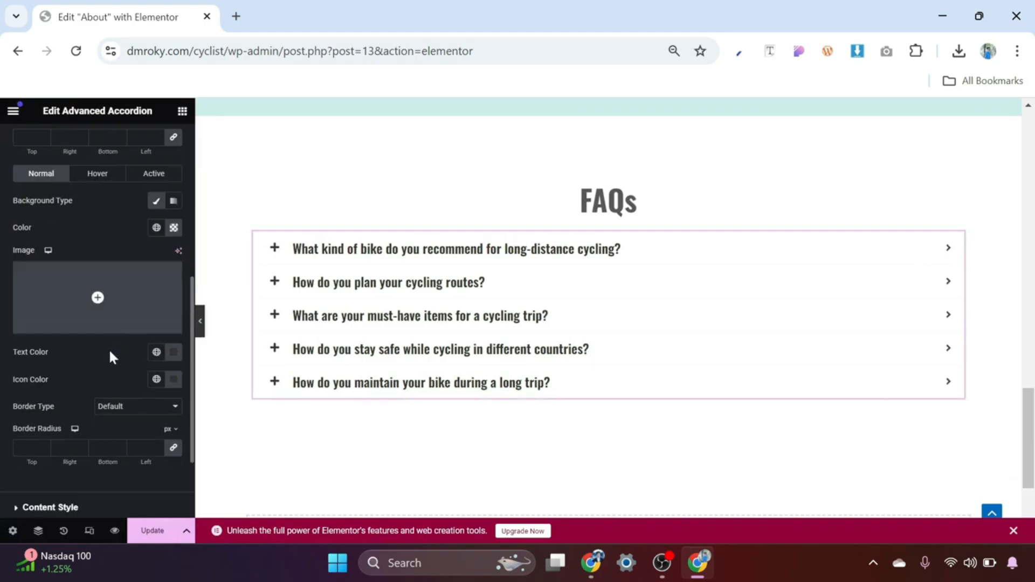
Set the accordion tabs' hover text colour and hover icon colour to the global Secondary colour
left_click(98, 174)
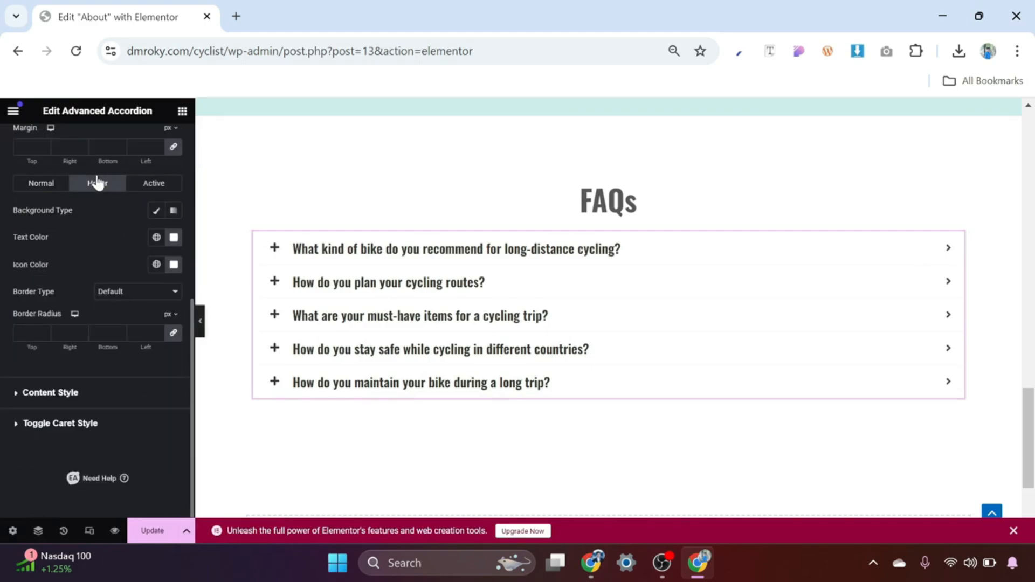
left_click(173, 238)
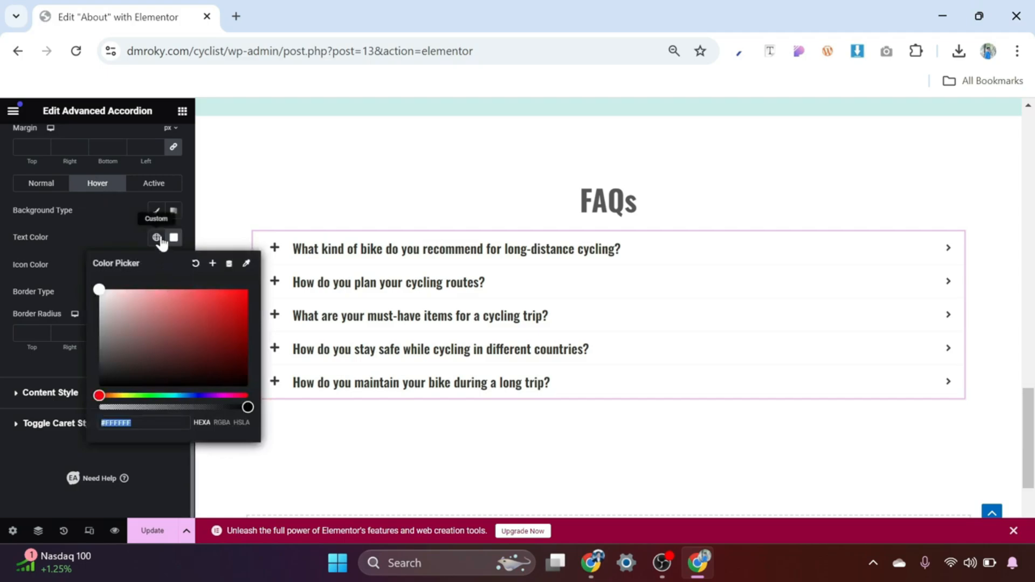
left_click(156, 237)
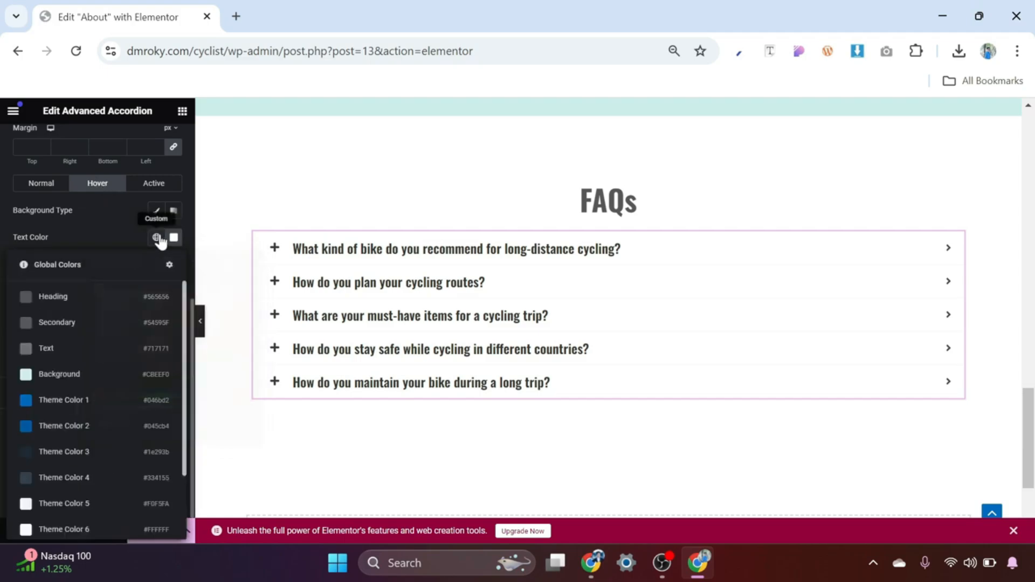
left_click(57, 322)
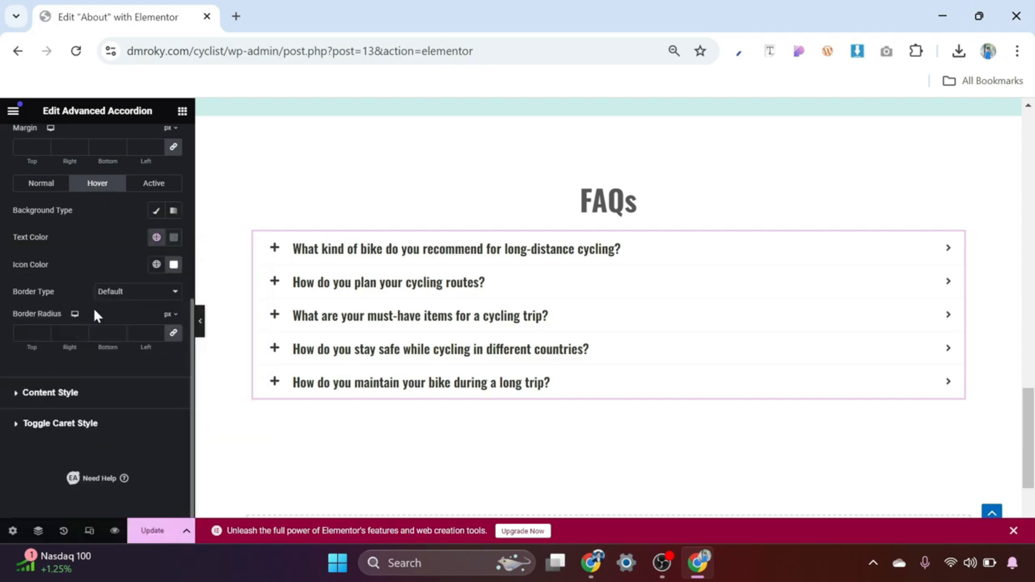
left_click(155, 265)
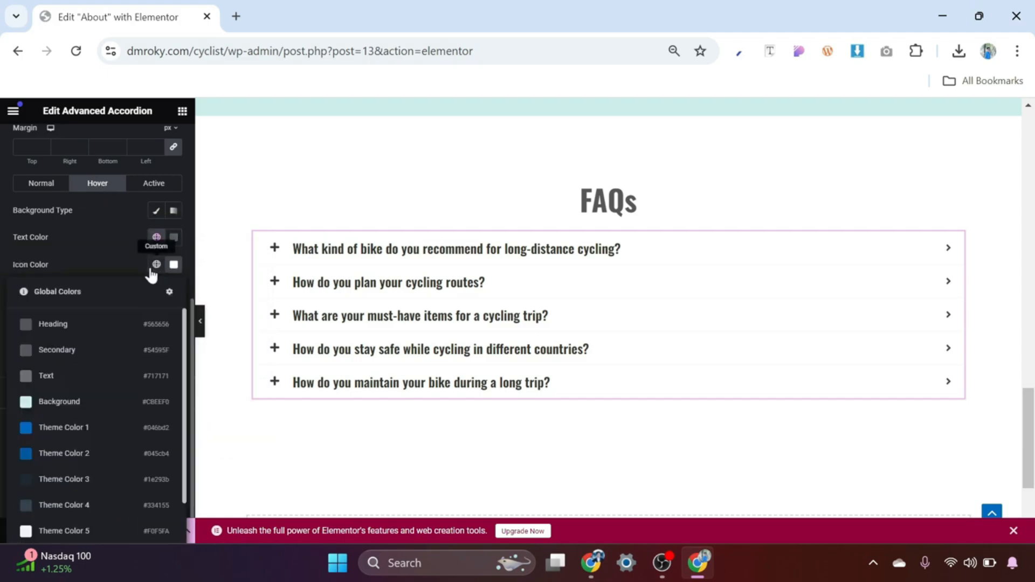
left_click(74, 357)
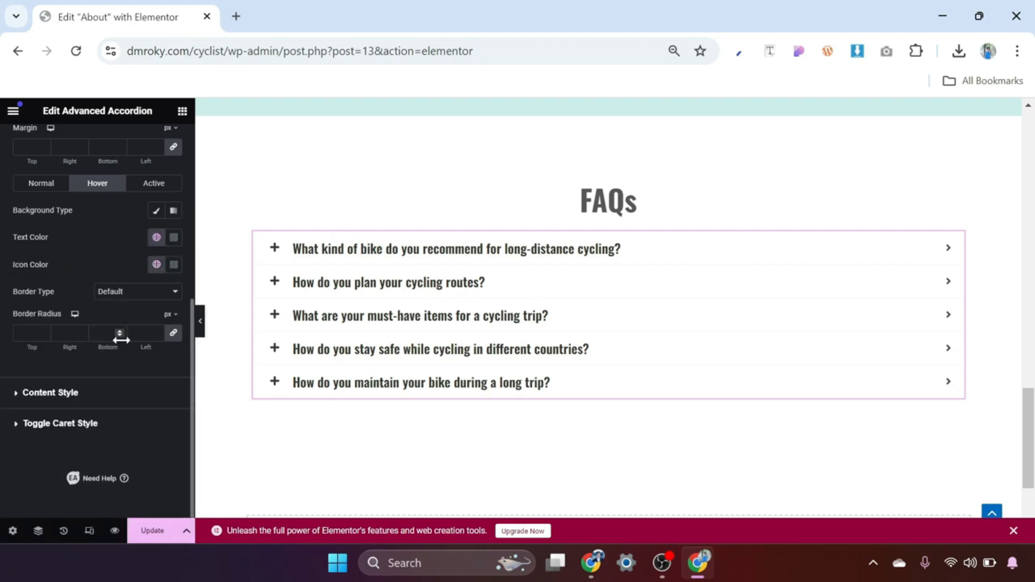
Preview the FAQs at full width and expand the long-distance bike question to check its active tab styling
left_click(200, 323)
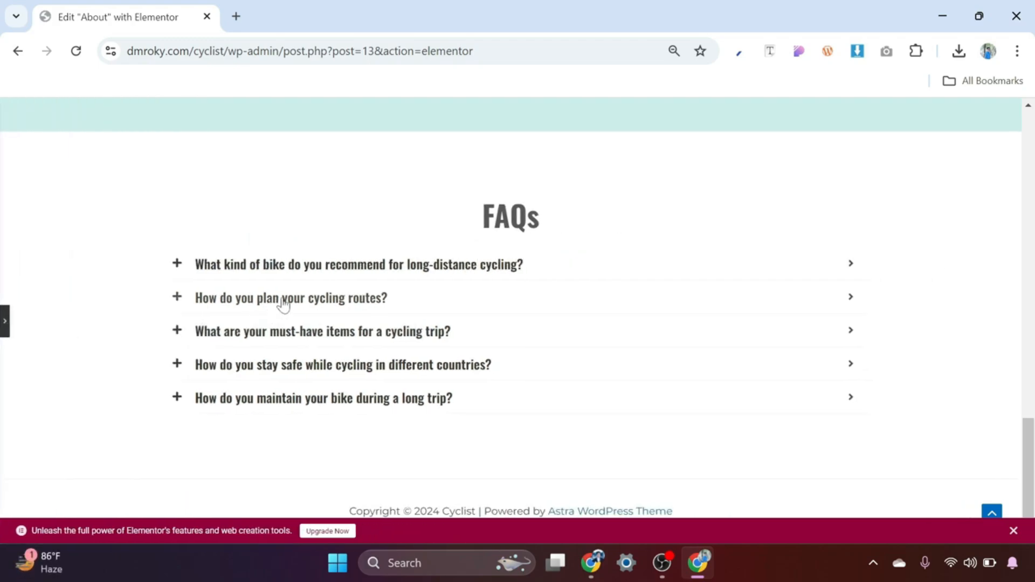
left_click(314, 270)
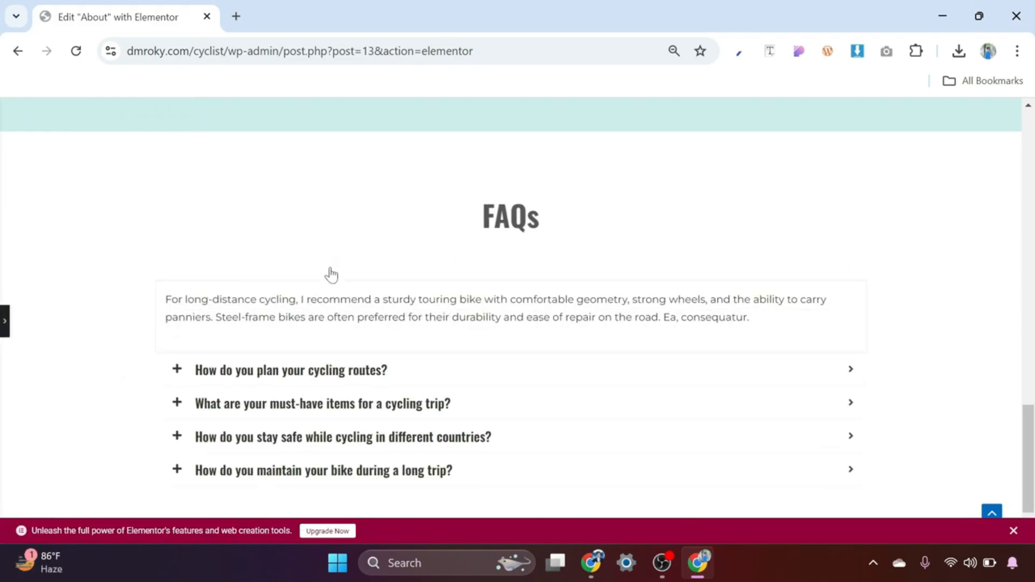
left_click(5, 322)
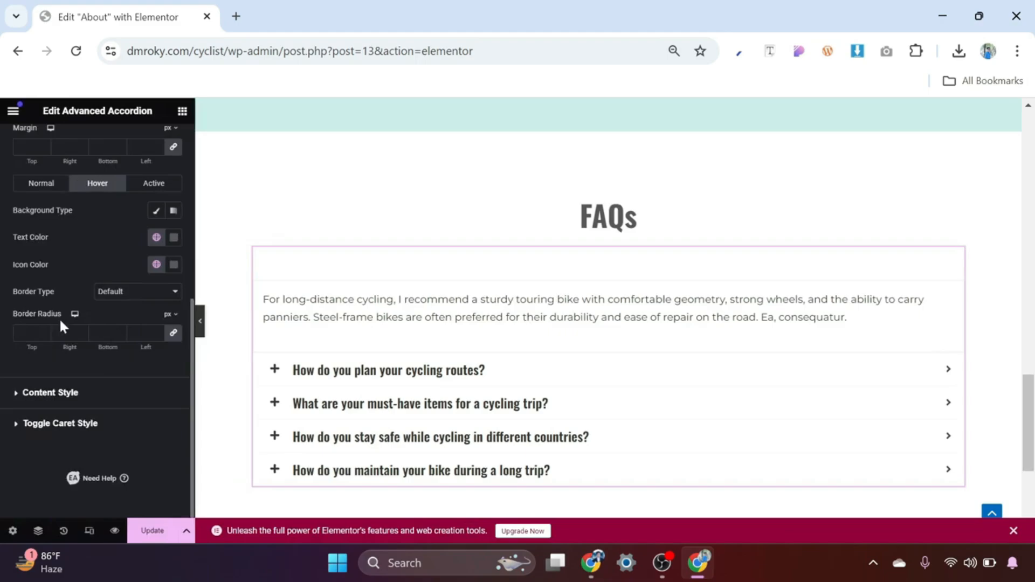
Set the accordion tabs' active-state text colour and icon colour to the global Secondary colour
left_click(152, 184)
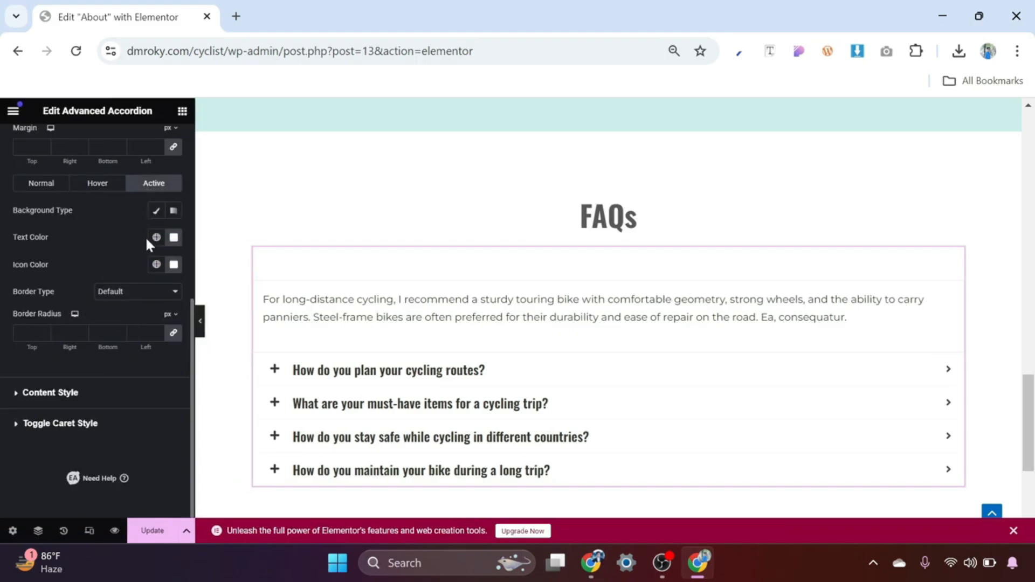
left_click(159, 238)
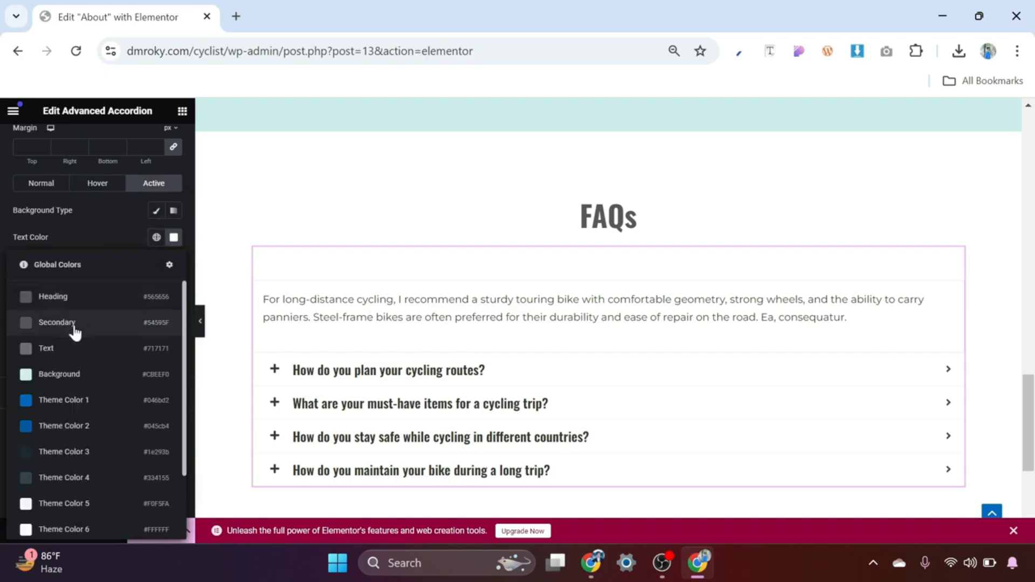
left_click(72, 330)
left_click(155, 265)
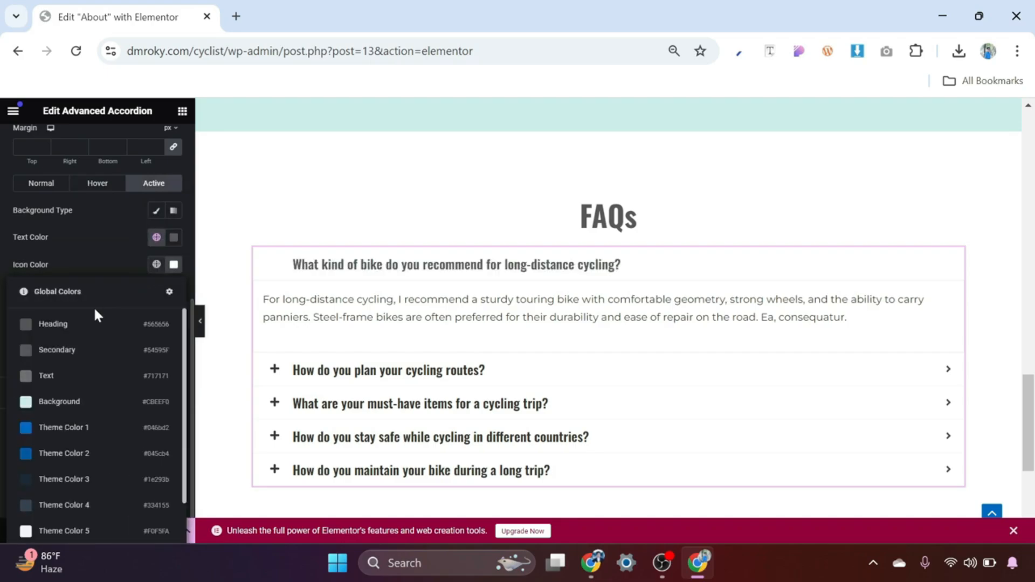
left_click(69, 345)
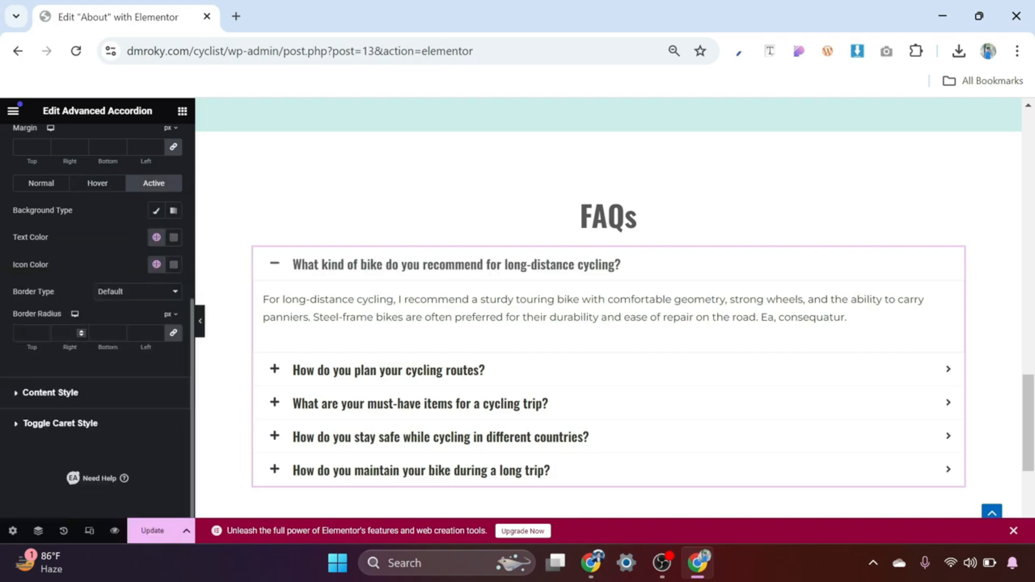
Preview the FAQs at full width, collapsing the first question and expanding the one about planning cycling routes
left_click(197, 319)
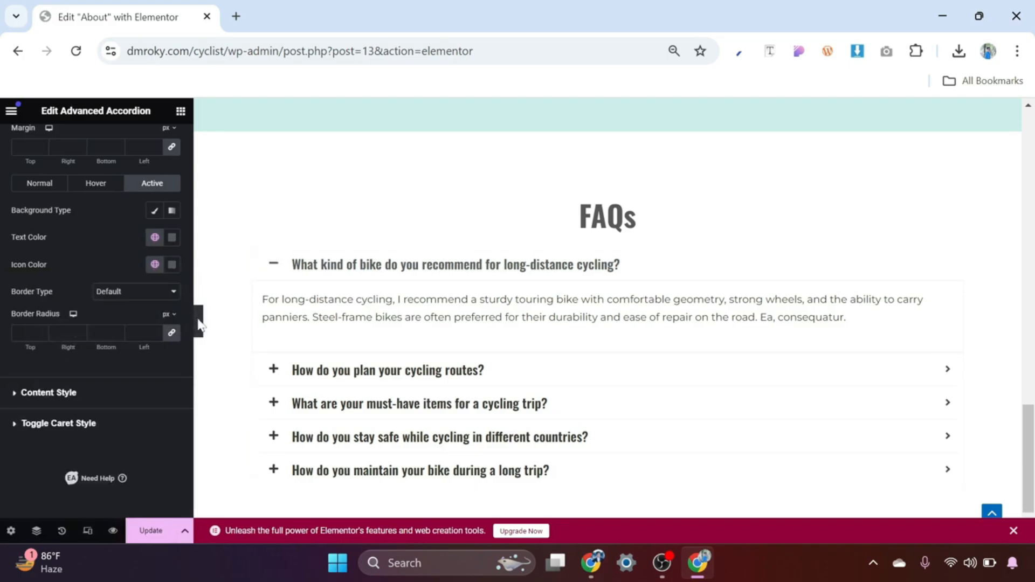
left_click(174, 263)
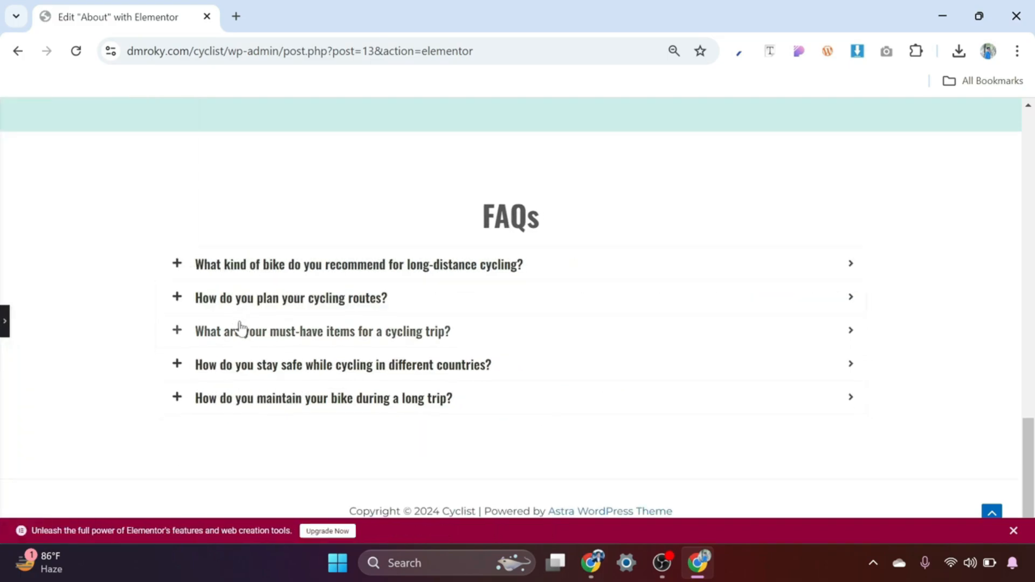
left_click(266, 303)
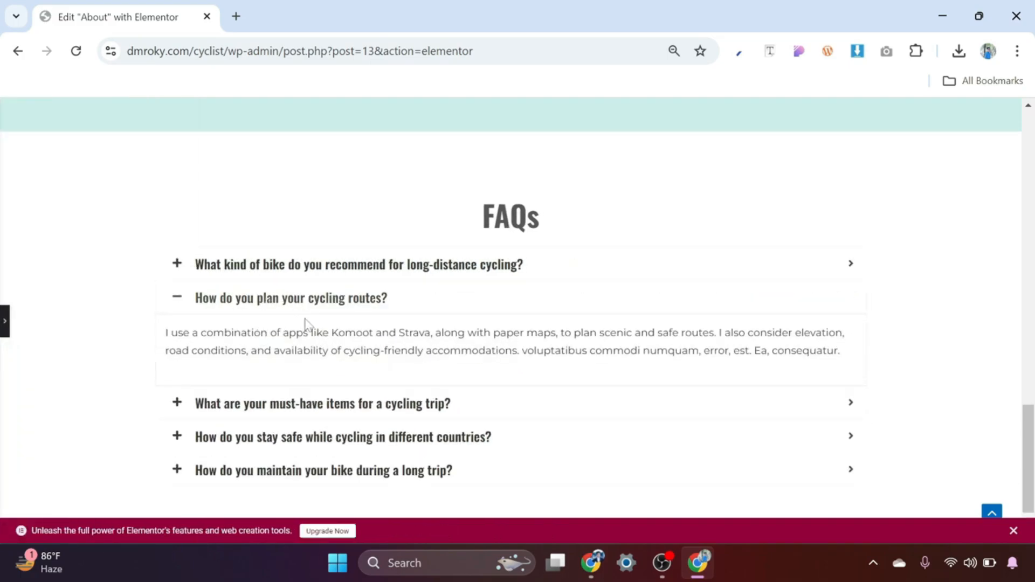
Set the distance between the FAQ accordion's tabs to 30 px in its tab style
left_click(4, 322)
scroll(78, 228, "up", 5)
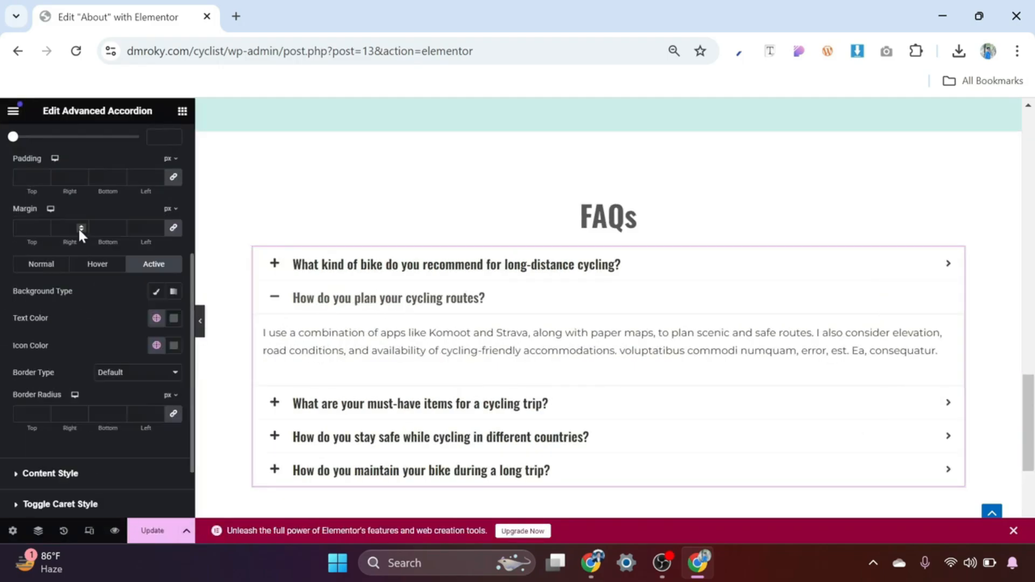
left_click(48, 187)
scroll(43, 372, "down", 3)
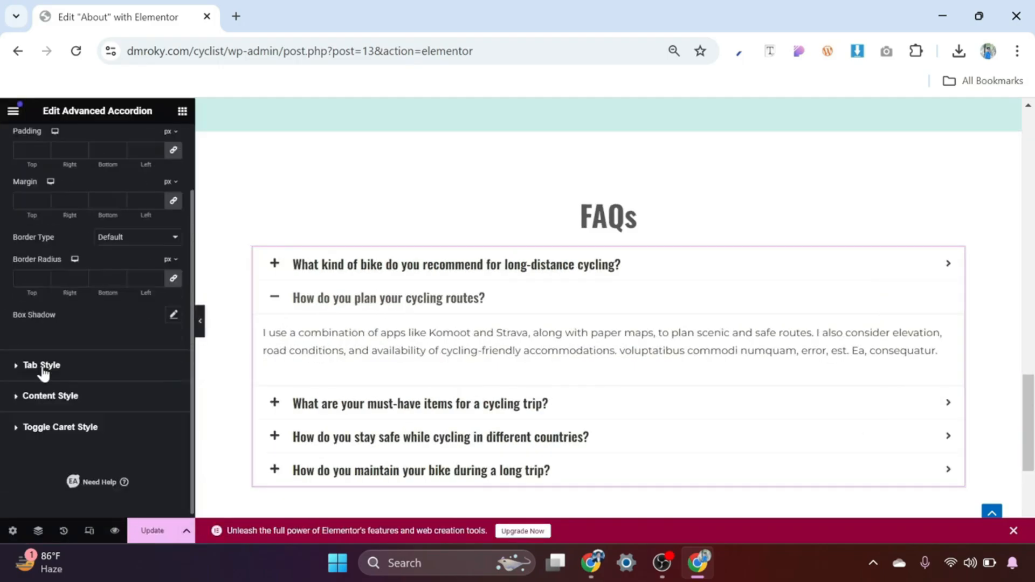
left_click(42, 366)
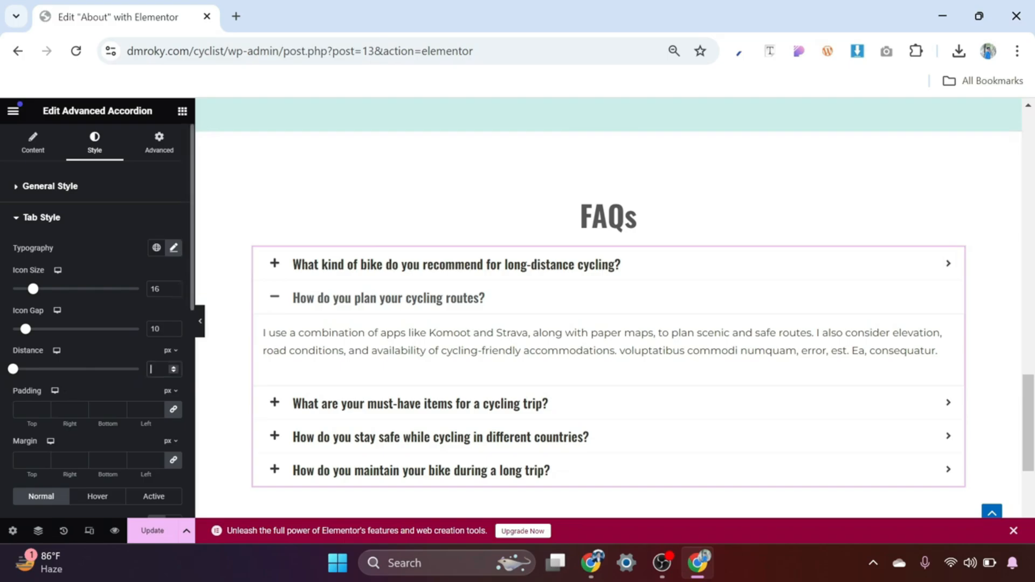
type("30")
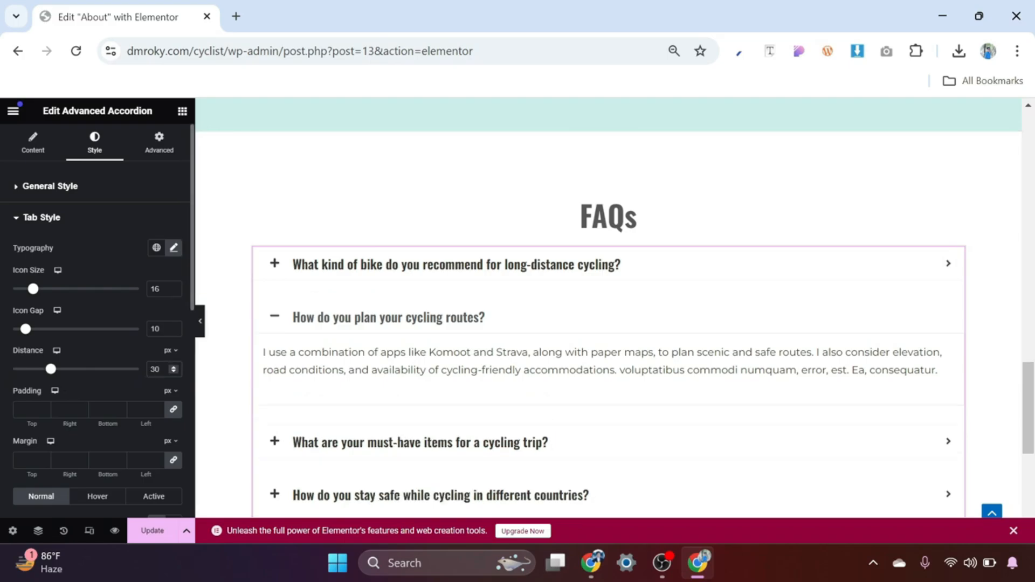
Preview the FAQ section without the editing panel and collapse the open cycling routes question to check the tab spacing
left_click(201, 326)
left_click(189, 321)
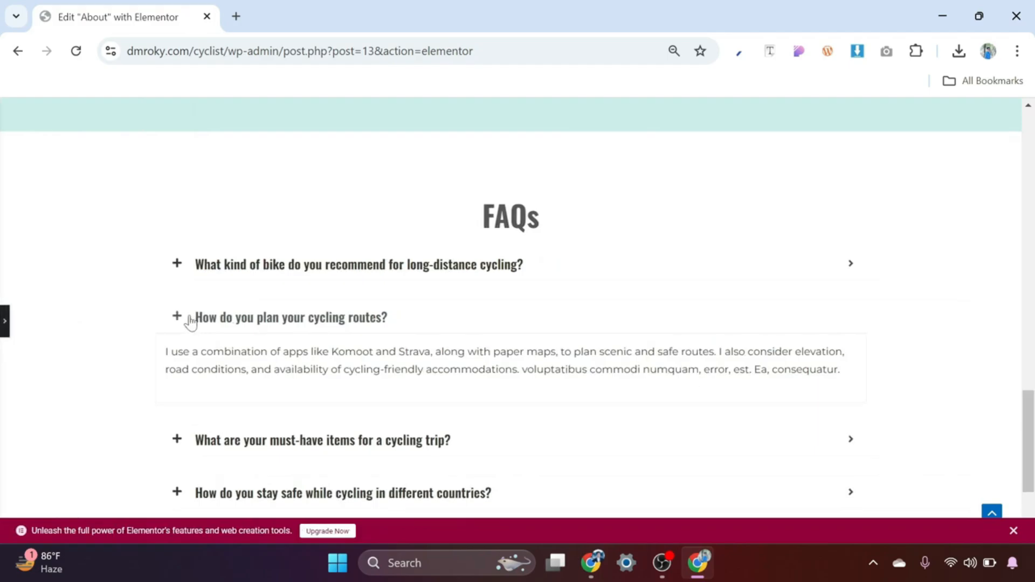
scroll(410, 356, "down", 1)
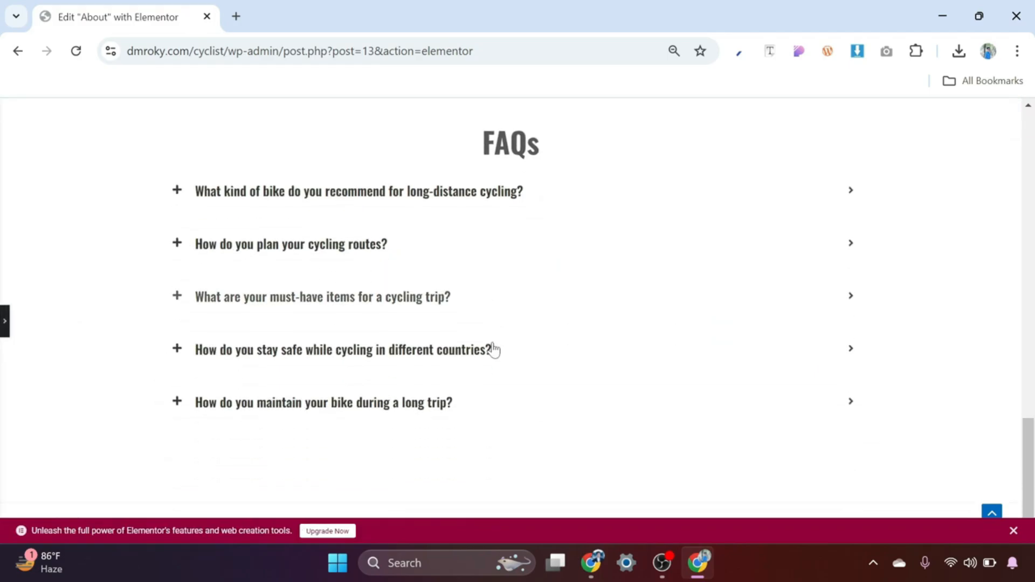
scroll(513, 339, "up", 1)
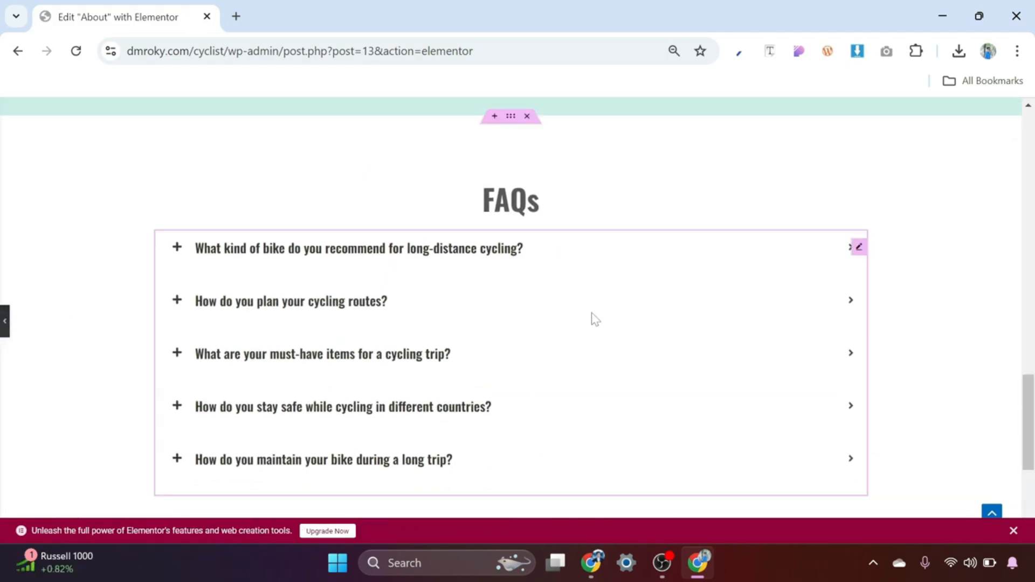
Add a new single-column container with vertical direction below the FAQ section
left_click(523, 307)
scroll(525, 312, "down", 5)
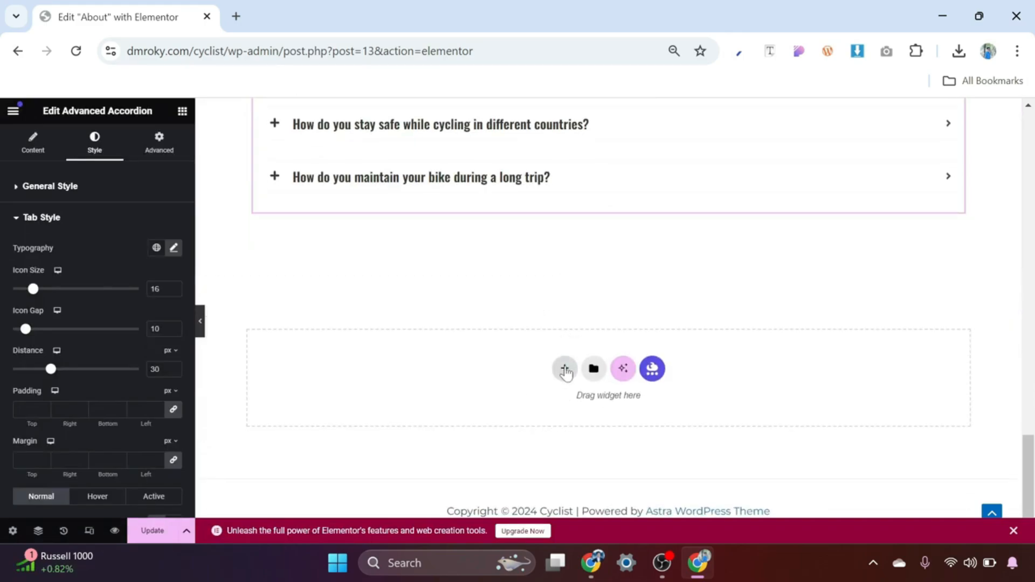
left_click(564, 368)
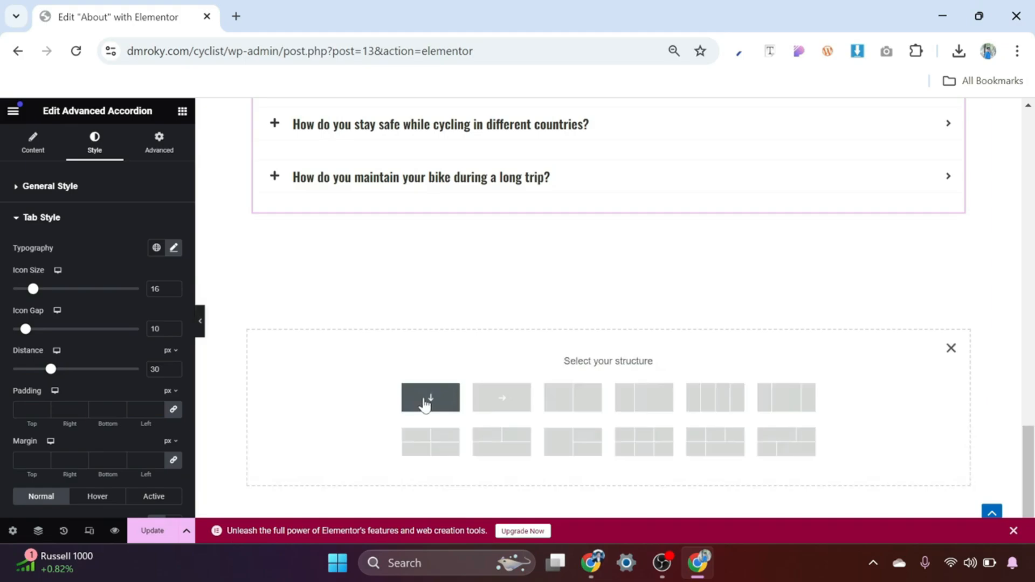
left_click(425, 402)
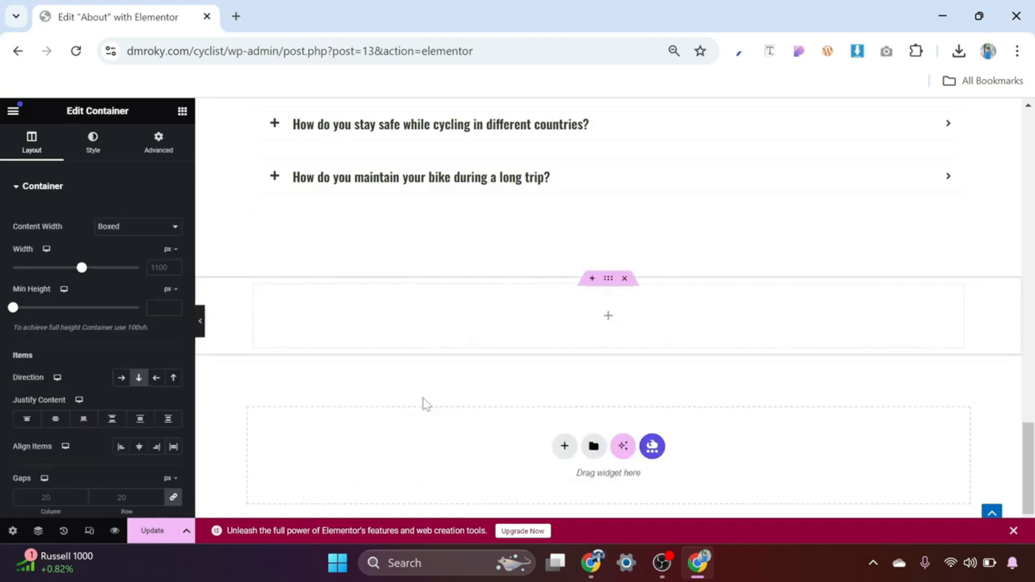
Unlink the new container's padding and set it to 100 px top and bottom, 20 px right and left
left_click(157, 151)
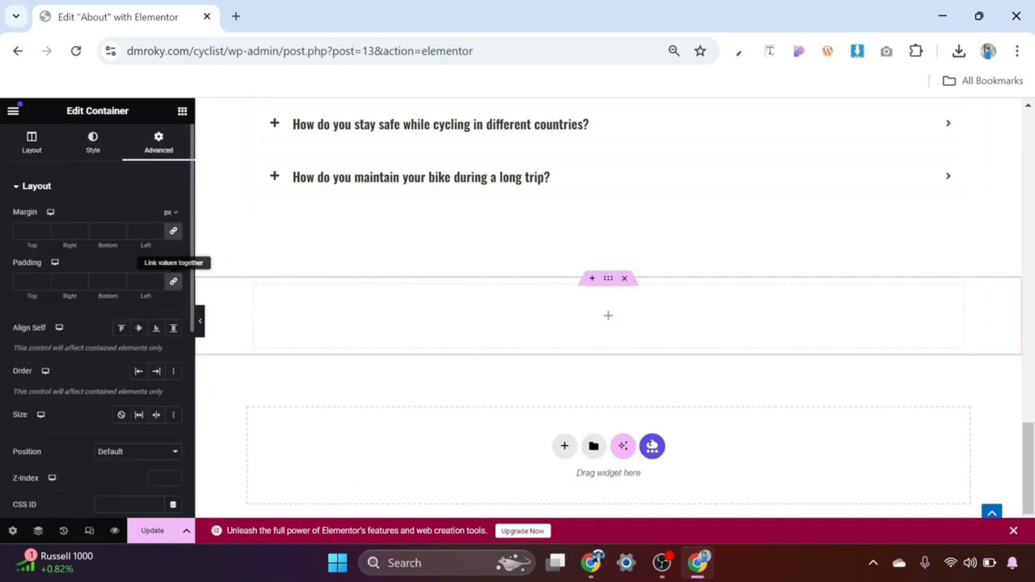
left_click(173, 282)
type("20")
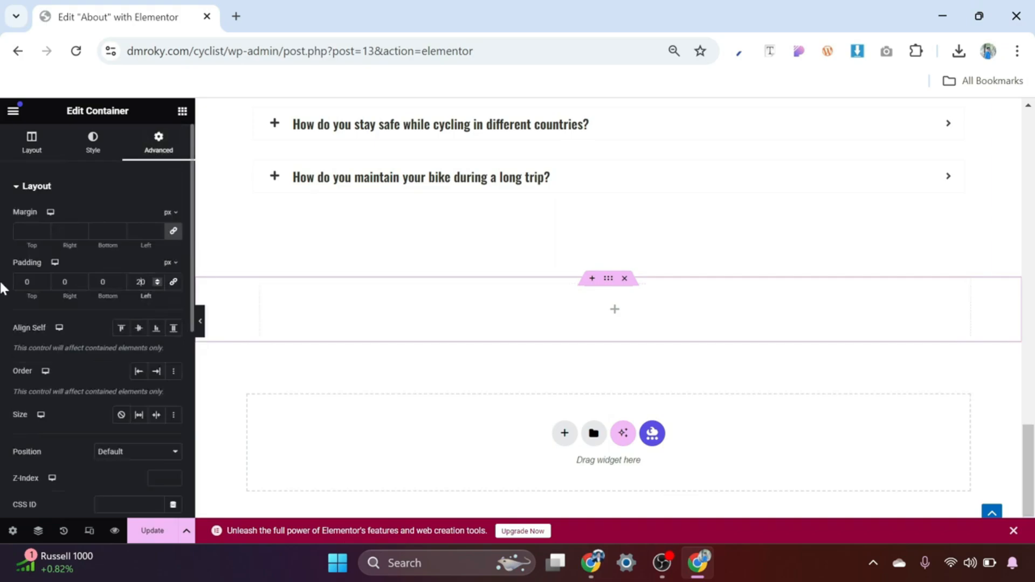
left_click(61, 282)
type("2")
left_click(27, 282)
type("100")
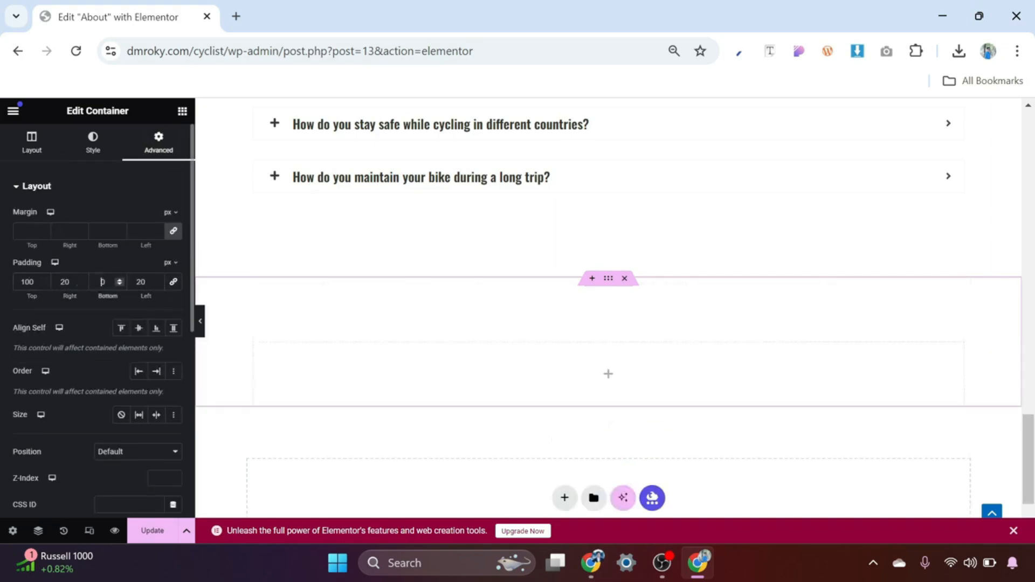
type("100")
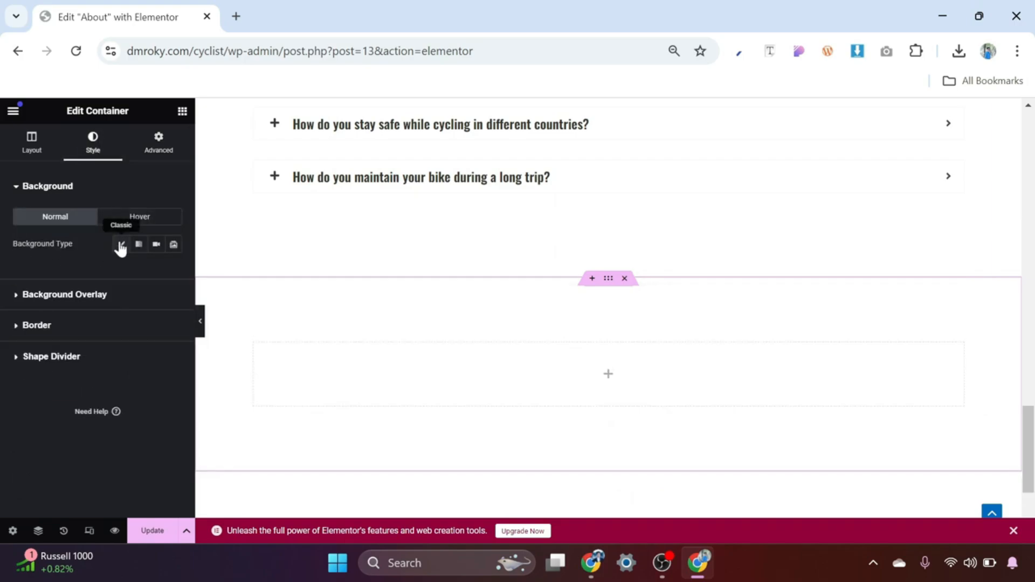
Give the new container a classic background in the global Background color
left_click(120, 246)
left_click(155, 272)
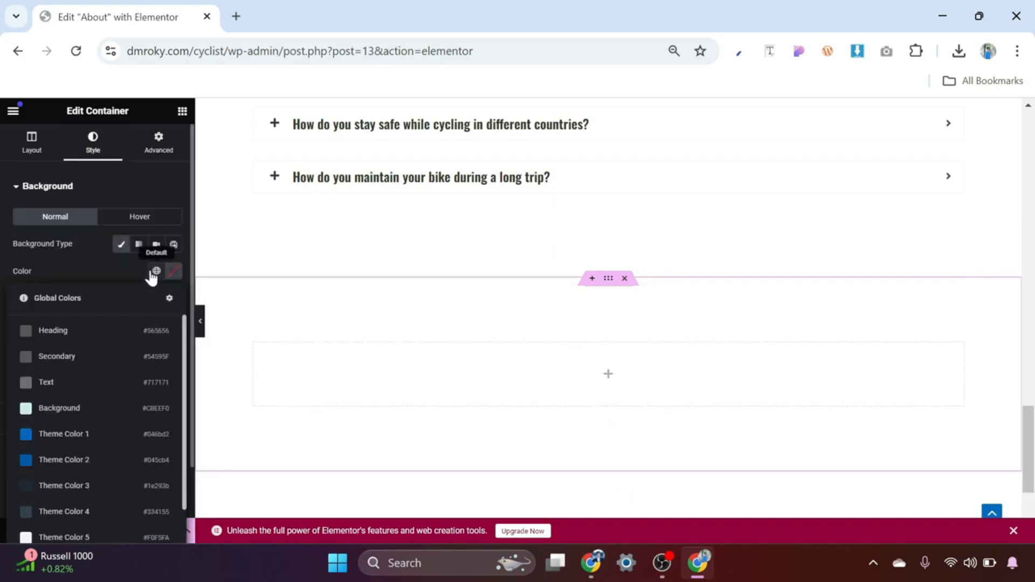
left_click(59, 408)
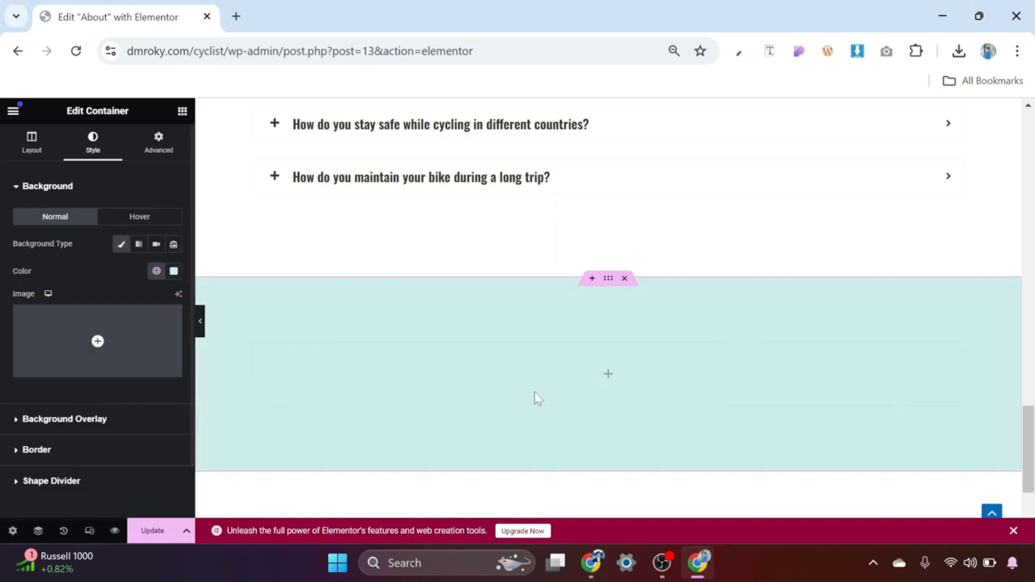
Insert a Heading widget in the new container with the title "See What Readers Say"
left_click(608, 376)
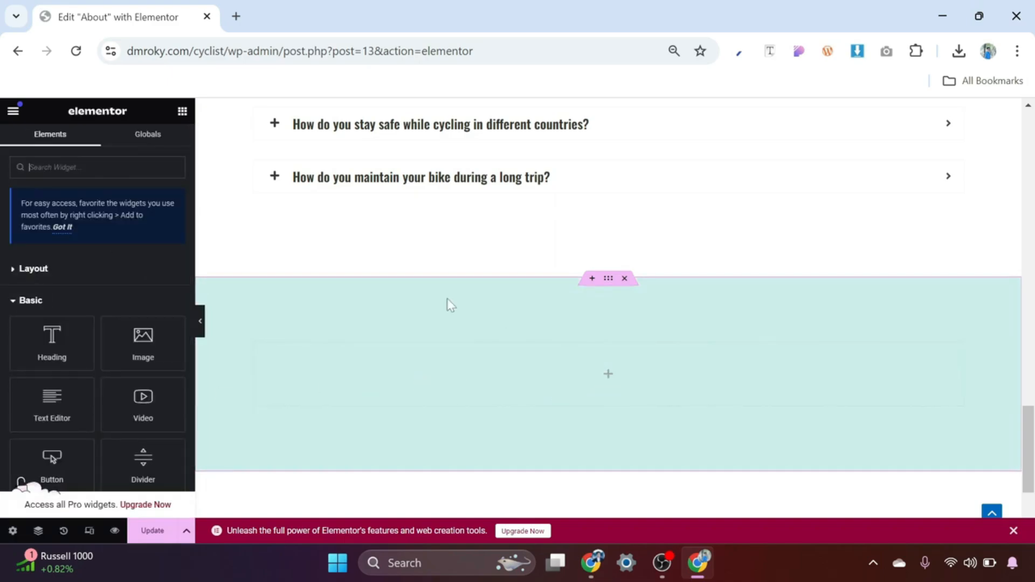
left_click_drag(48, 337, 639, 359)
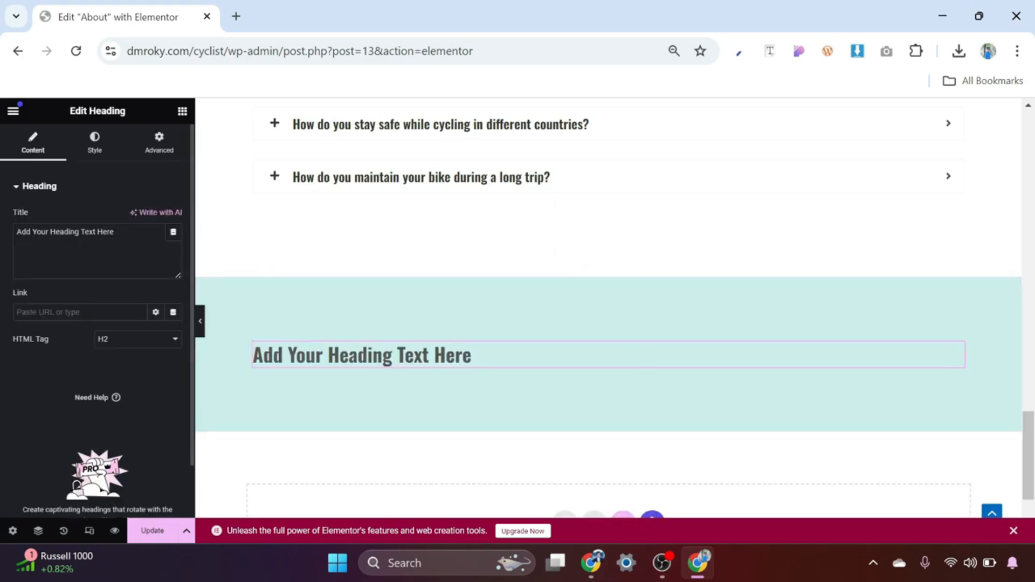
left_click_drag(115, 233, 3, 246)
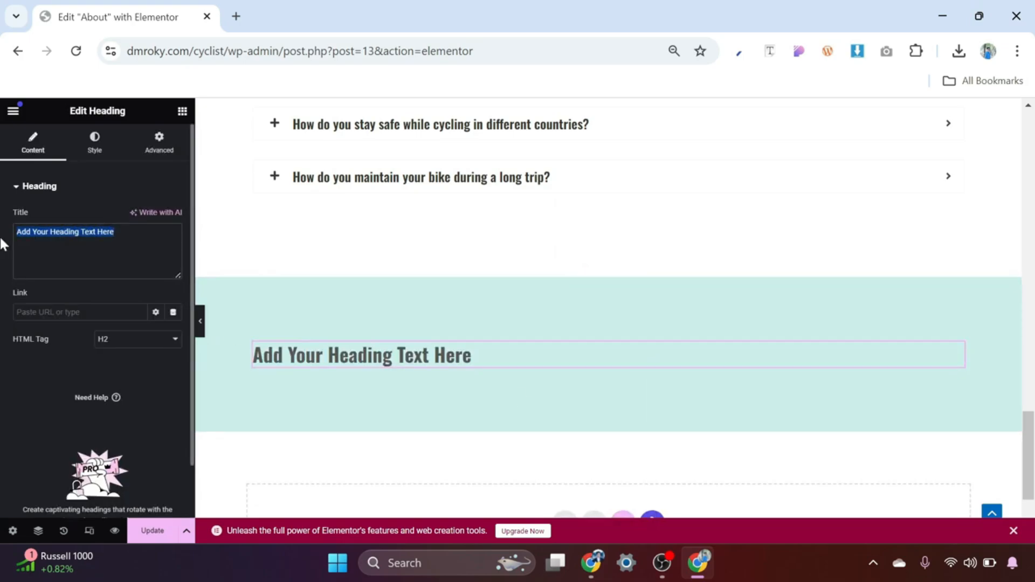
type("See What Readers Say")
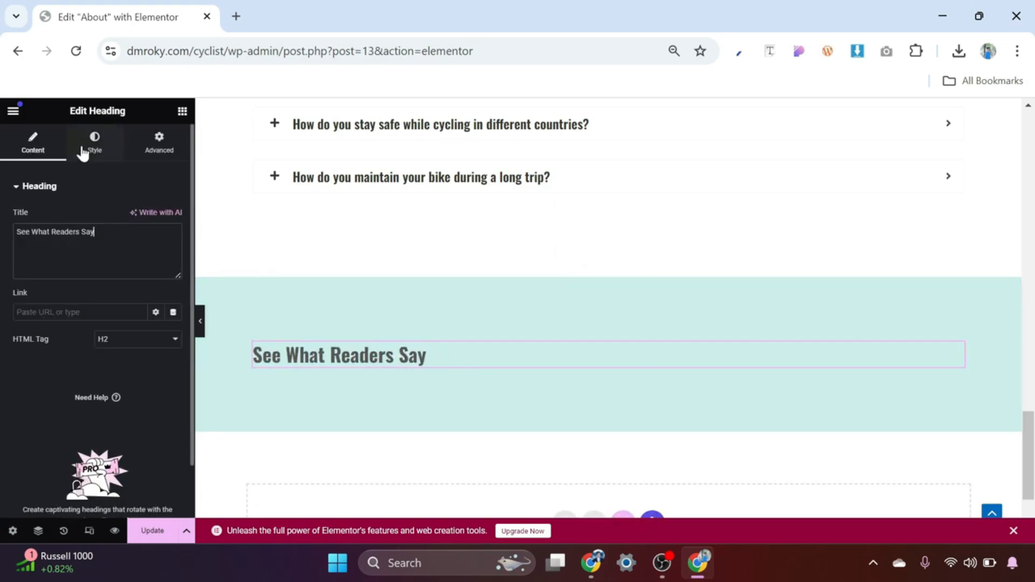
Center the heading and set its typography to 45 px size with Uppercase transform
left_click(93, 150)
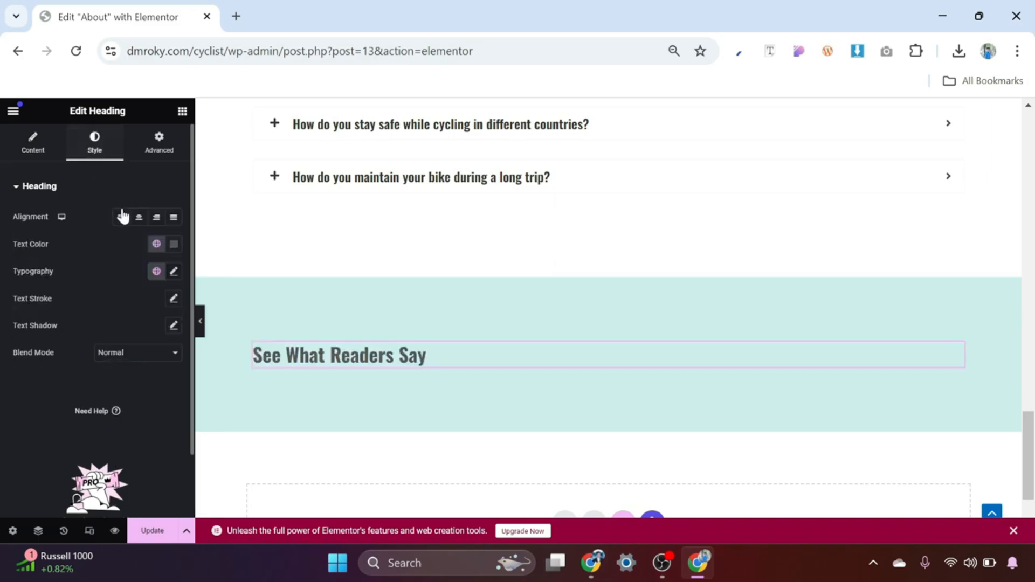
left_click(139, 219)
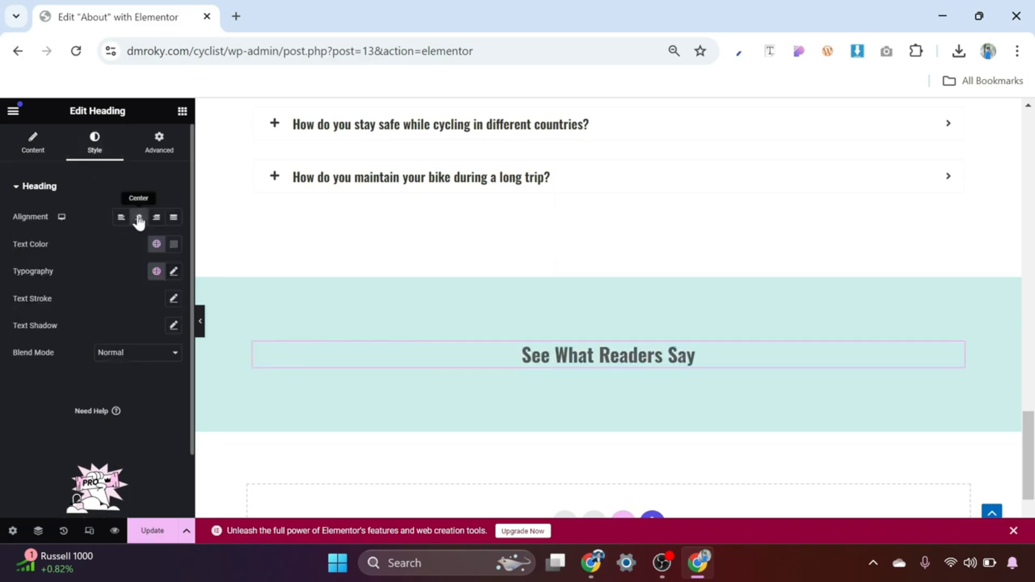
left_click(174, 271)
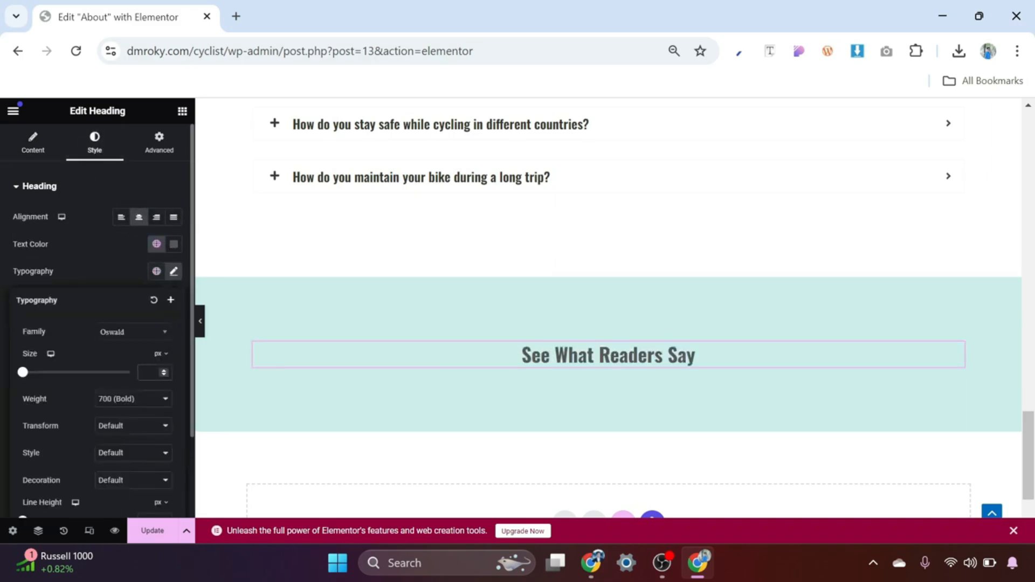
type("45")
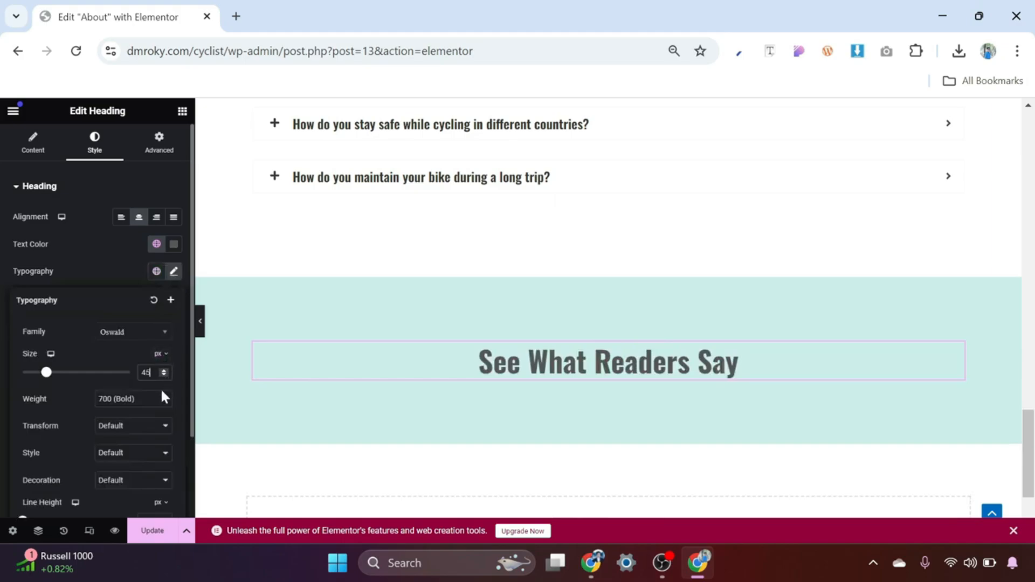
left_click(145, 431)
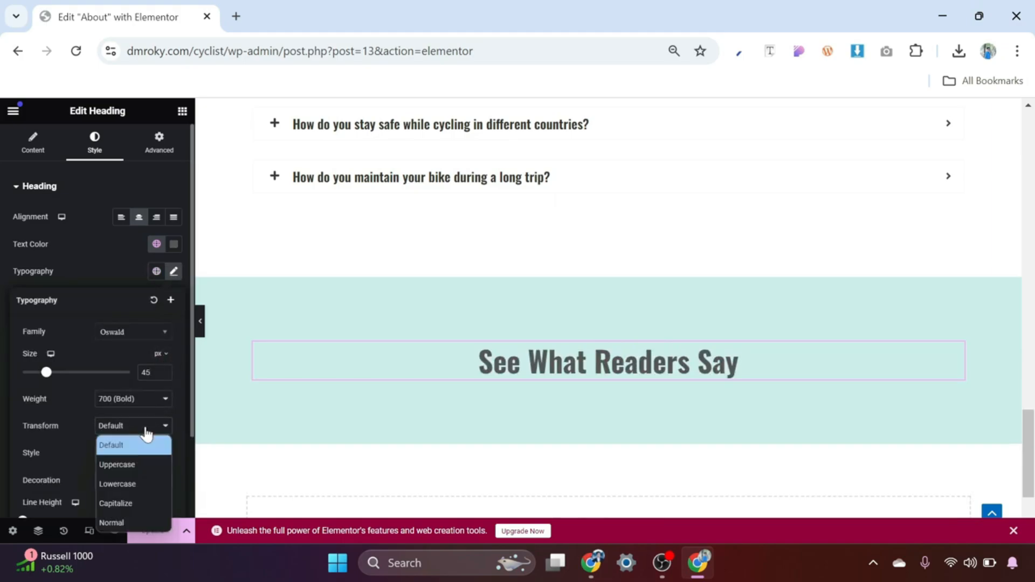
left_click(129, 464)
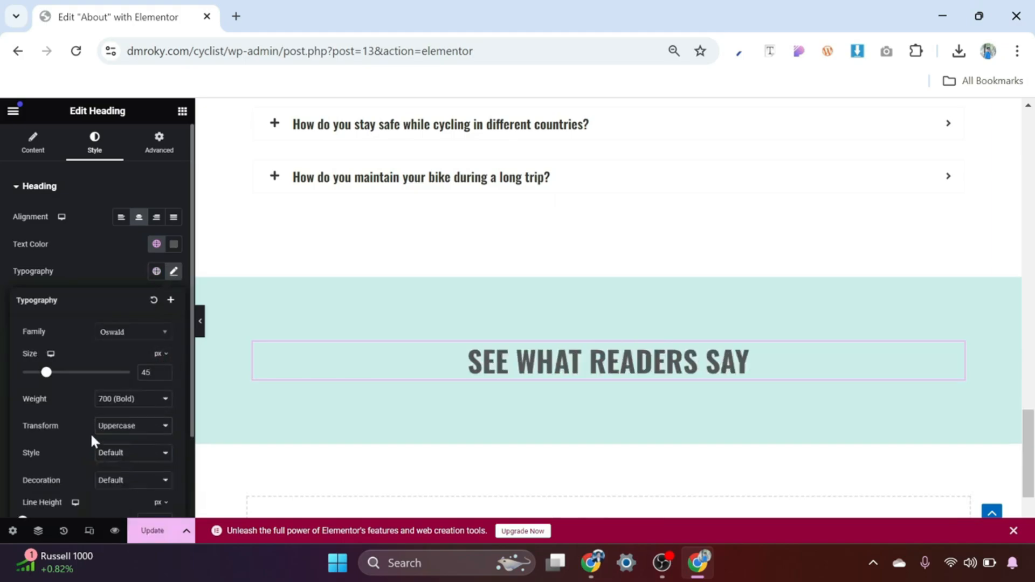
scroll(655, 337, "down", 1)
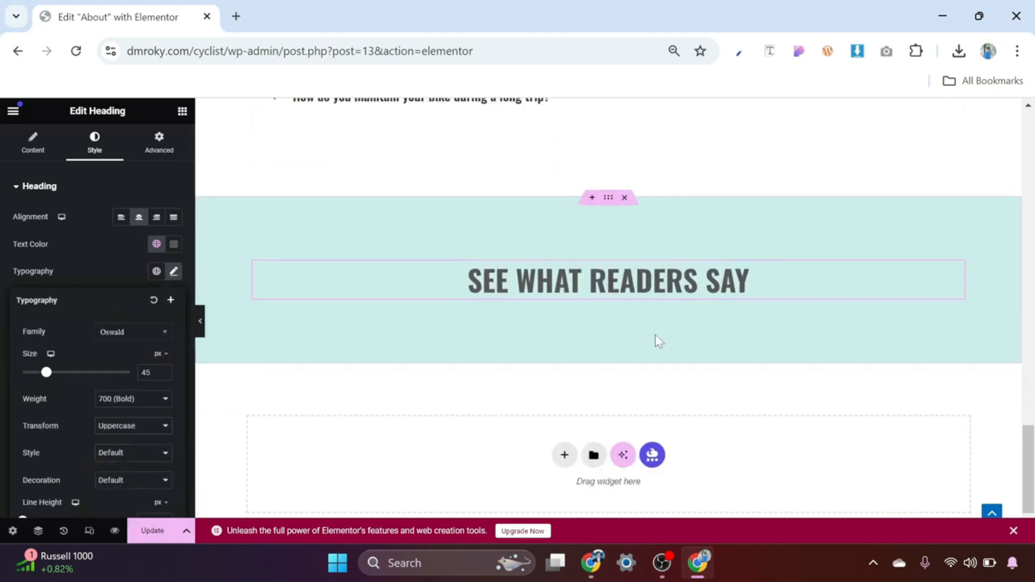
left_click(118, 262)
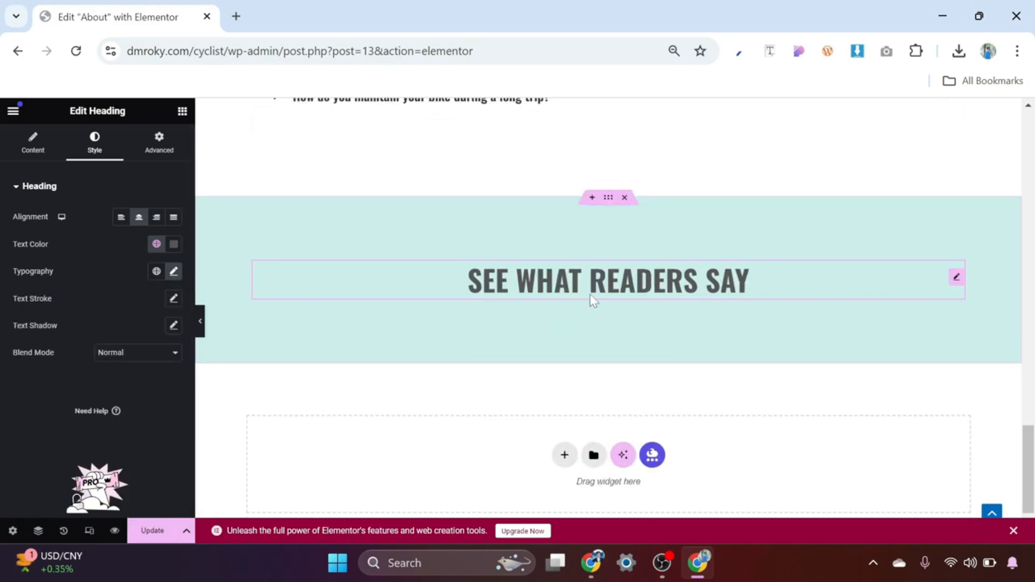
Add a Text Editor widget below the "See What Readers Say" heading and center its text
left_click(182, 111)
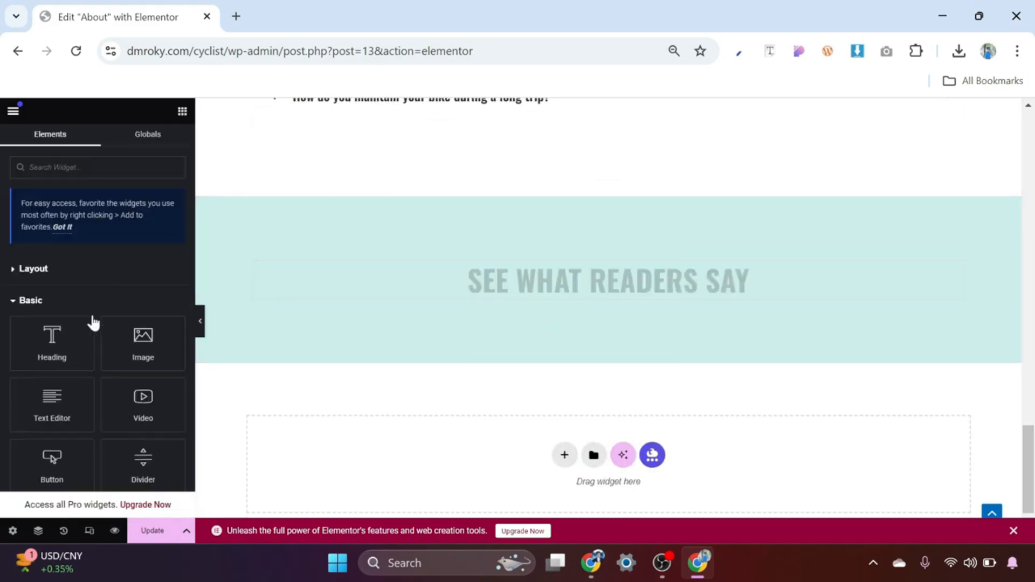
left_click_drag(48, 407, 581, 300)
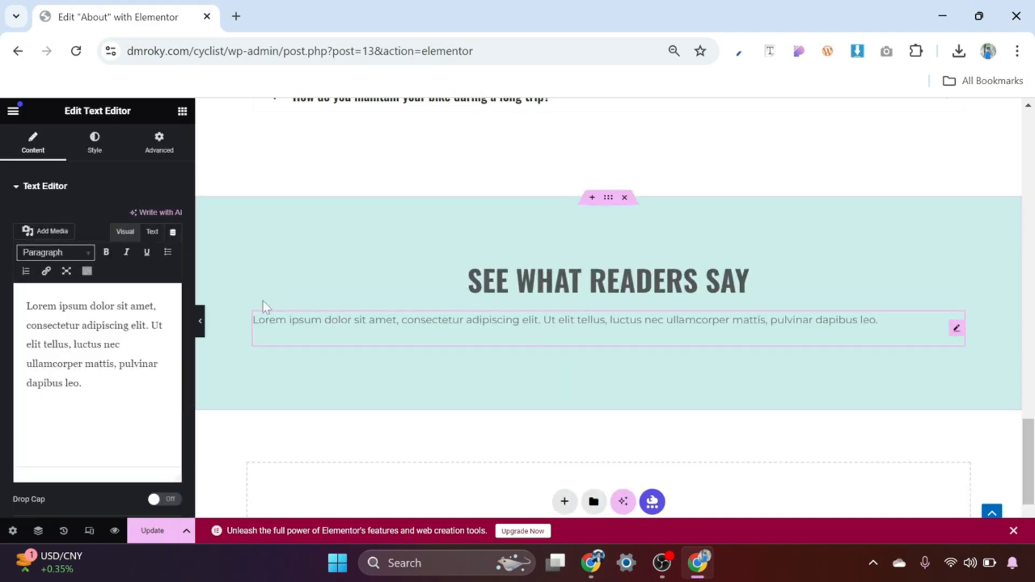
left_click(96, 141)
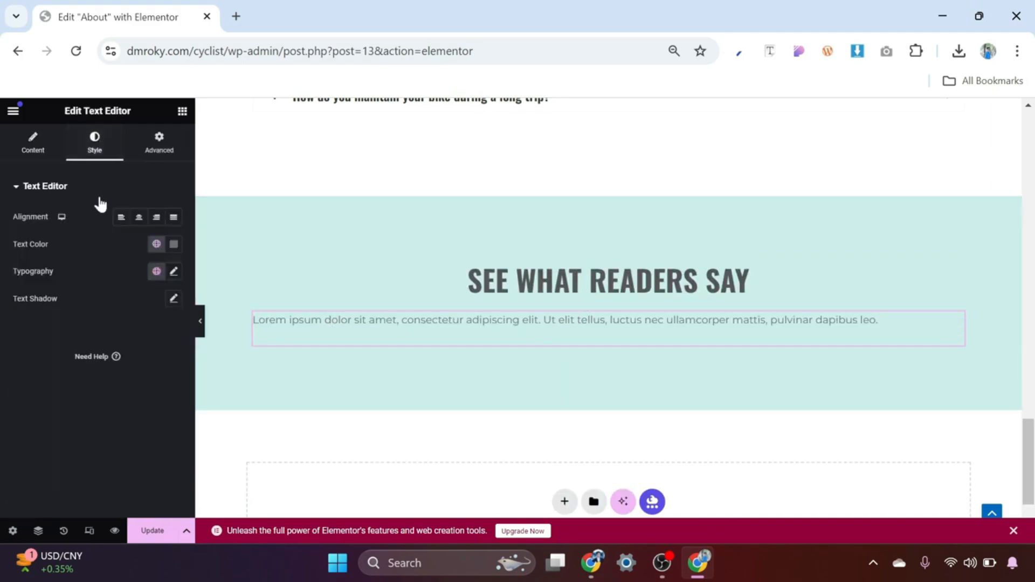
left_click(138, 218)
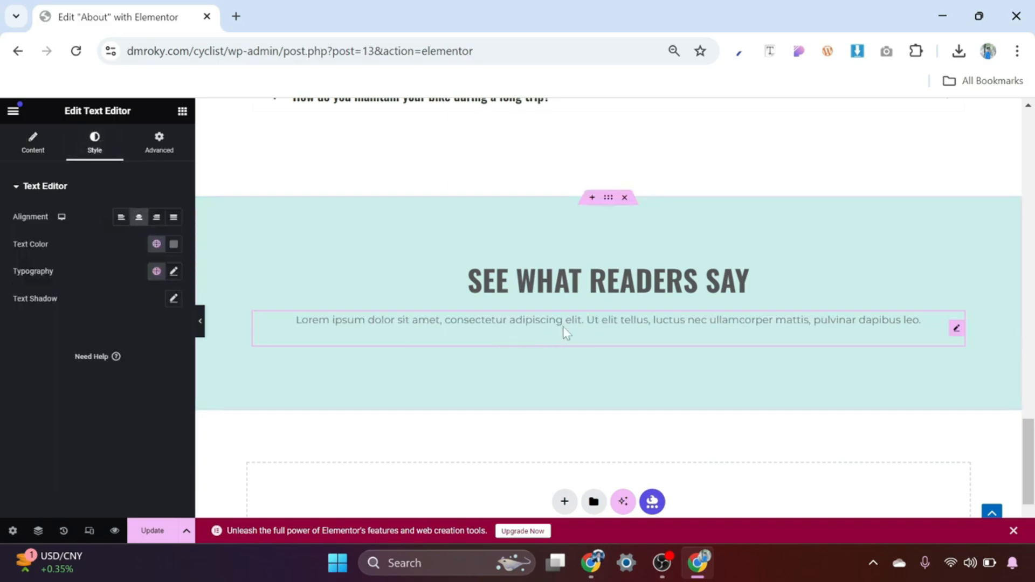
Center the text block below the heading within its container and give it a custom width of 60%
left_click(165, 153)
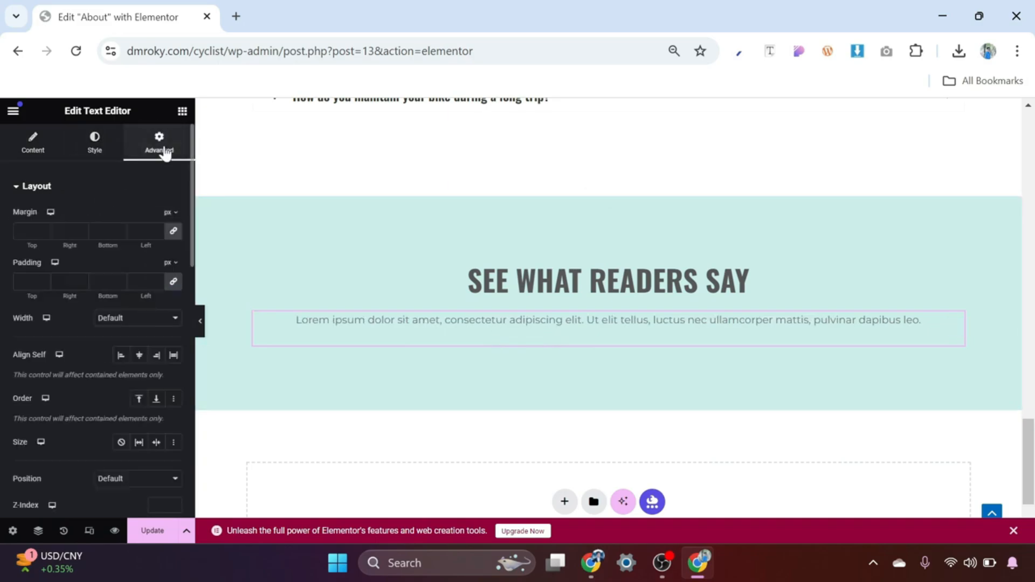
left_click(138, 355)
left_click(156, 319)
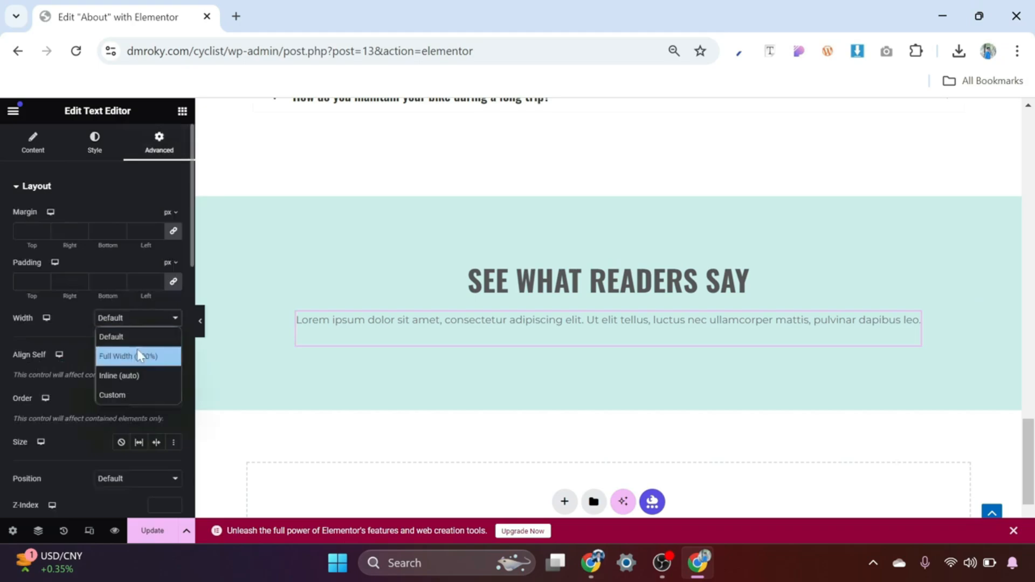
left_click(134, 395)
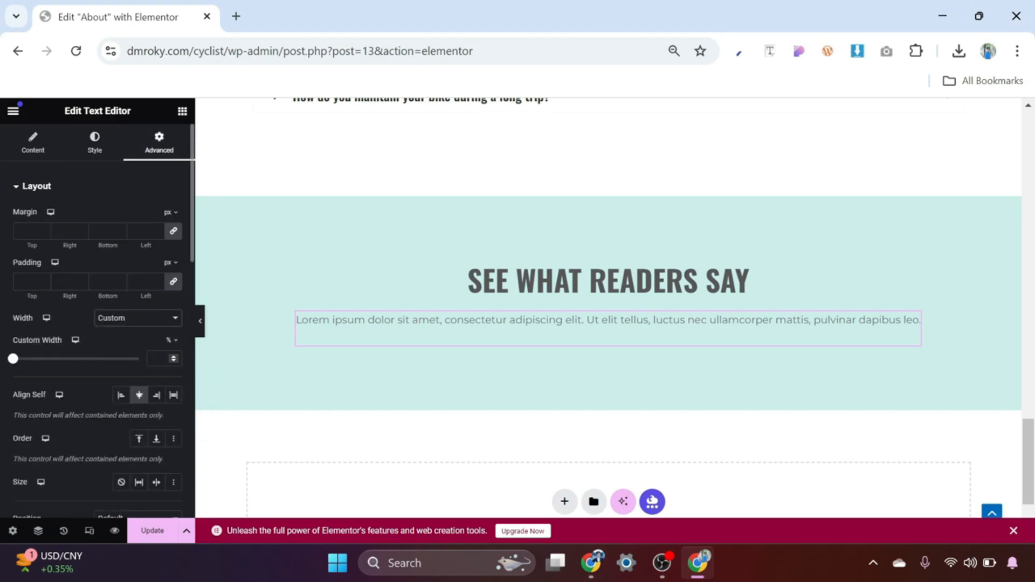
type("60")
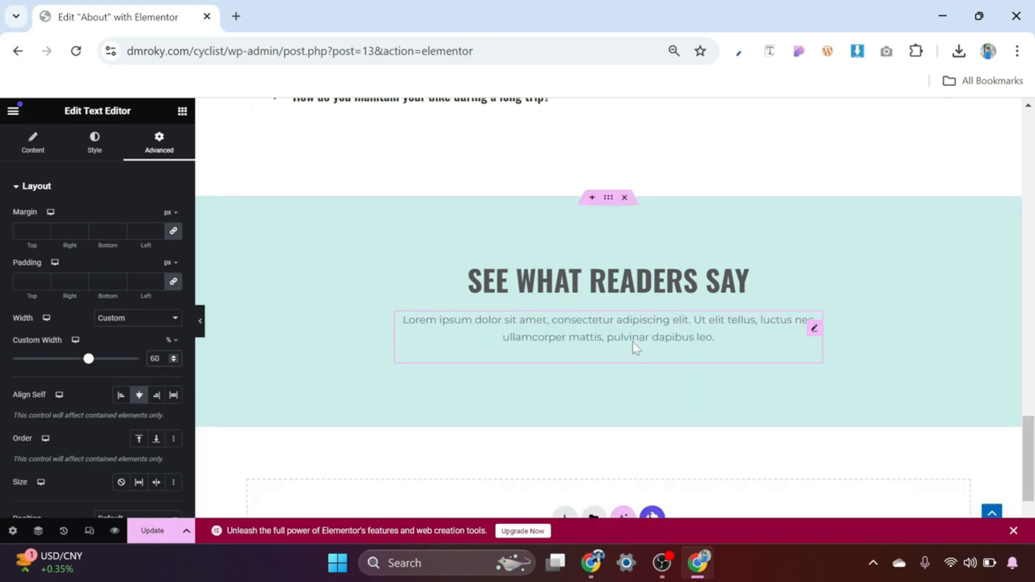
Add a nested container below the "See What Readers Say" intro text and set its direction to Row - horizontal
scroll(635, 348, "down", 1)
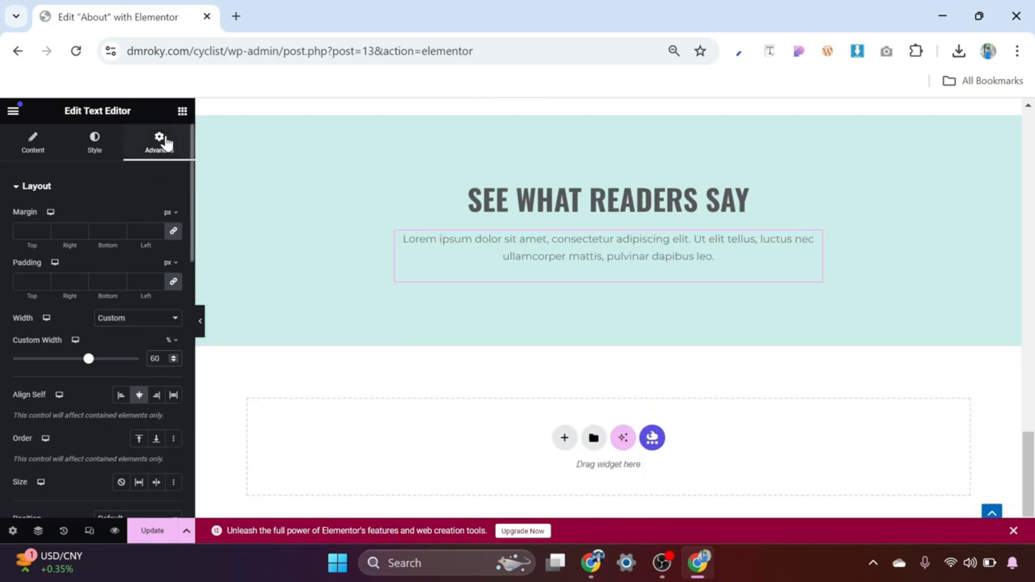
left_click(182, 113)
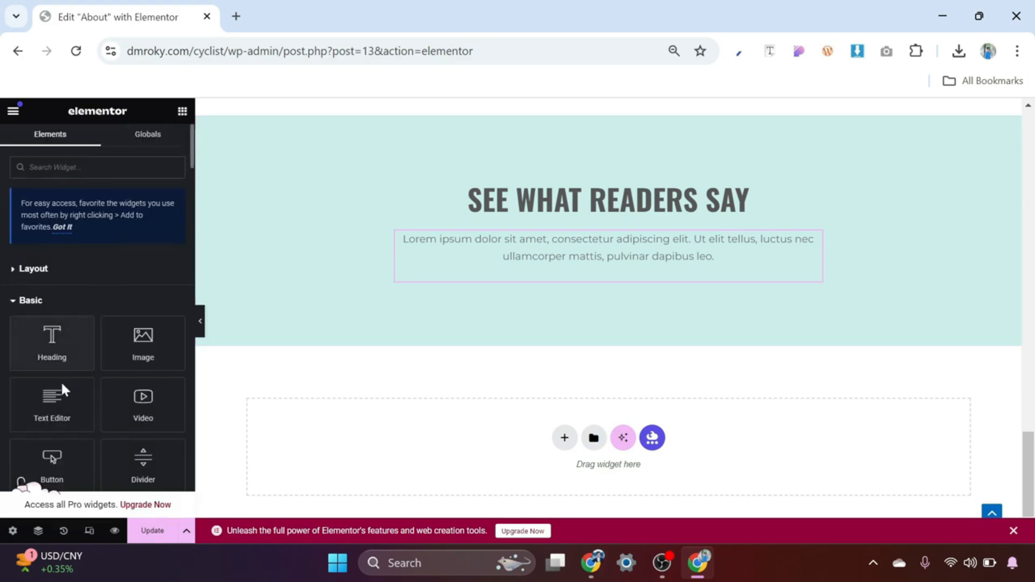
left_click(30, 269)
left_click_drag(51, 308, 561, 276)
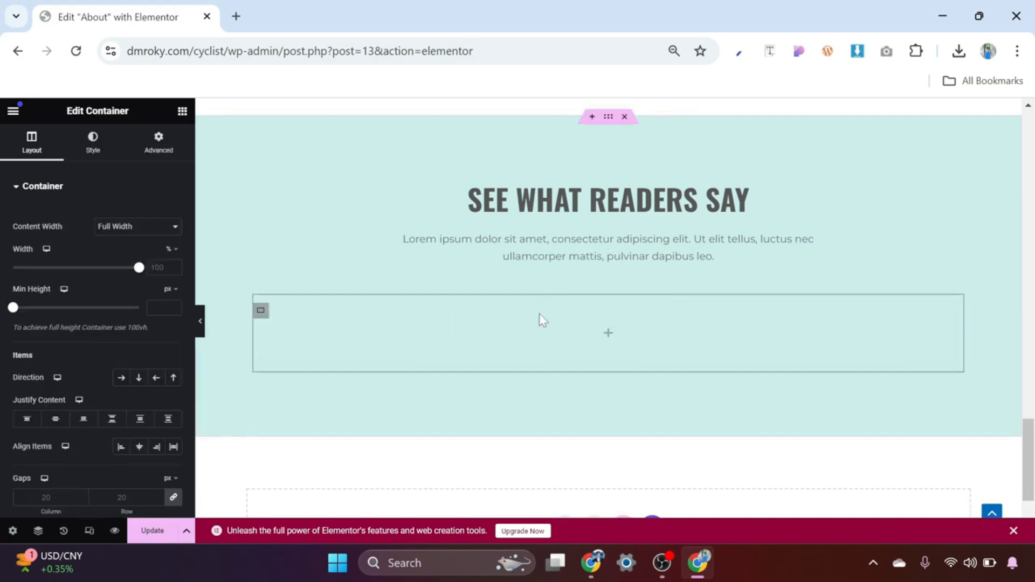
left_click(120, 380)
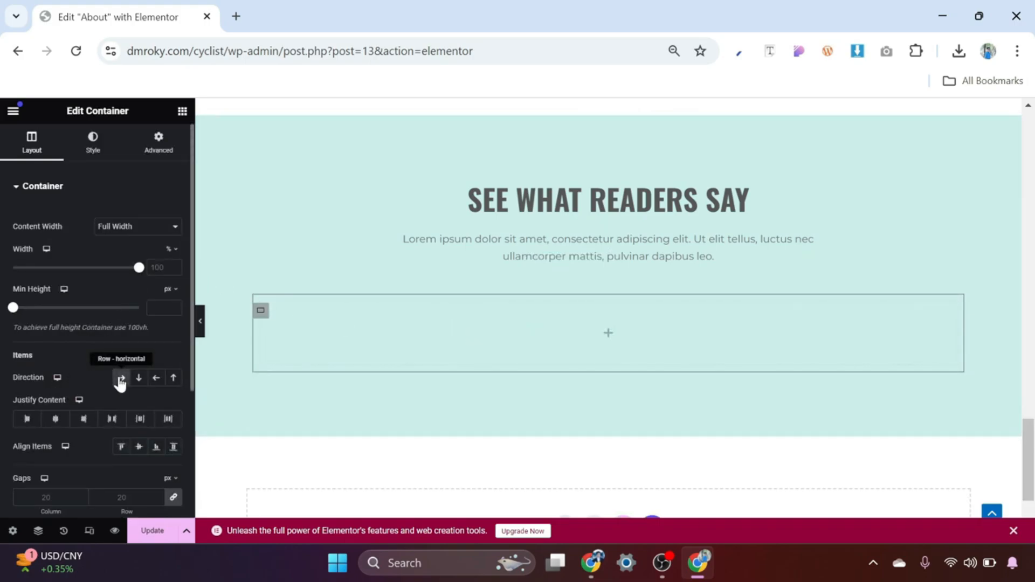
Search the widgets for "test" and insert the Essential Addons (EA) Testimonial widget into the nested container
left_click(608, 333)
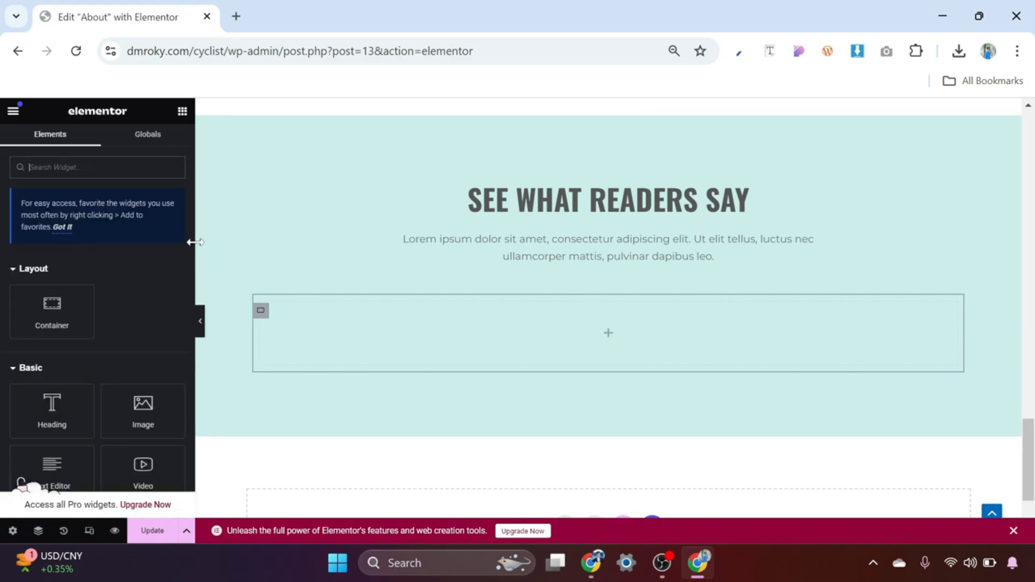
type("test")
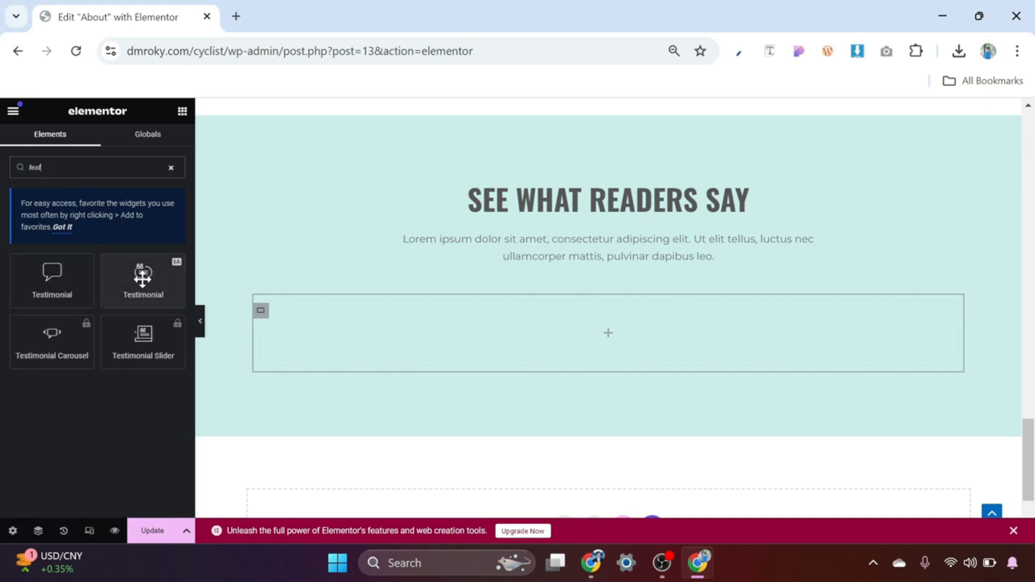
left_click_drag(144, 276, 507, 361)
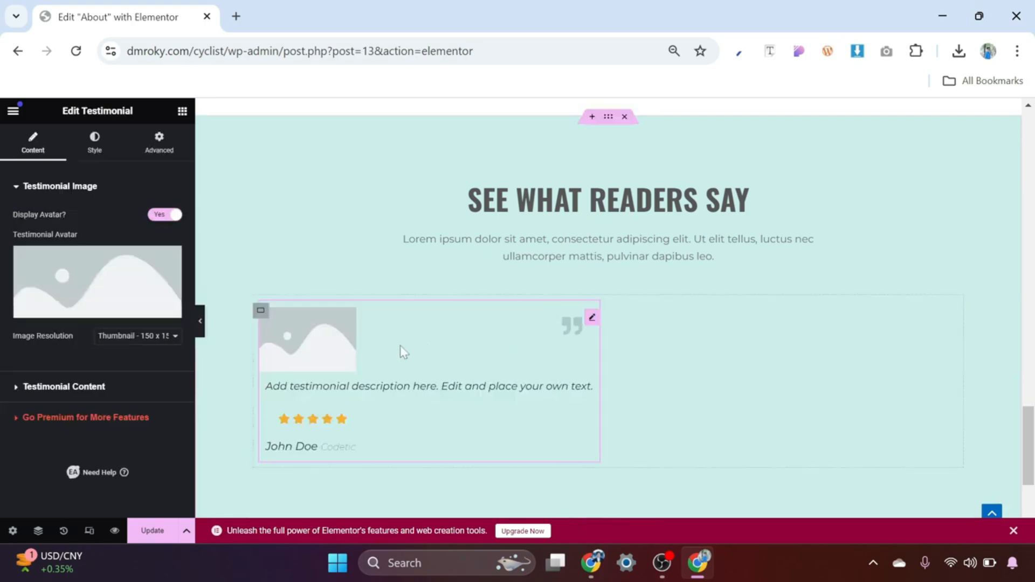
Upload the portrait PNG of the man in a dark suit from the Desktop as testimonial avatar, with image resolution Full
scroll(345, 365, "down", 1)
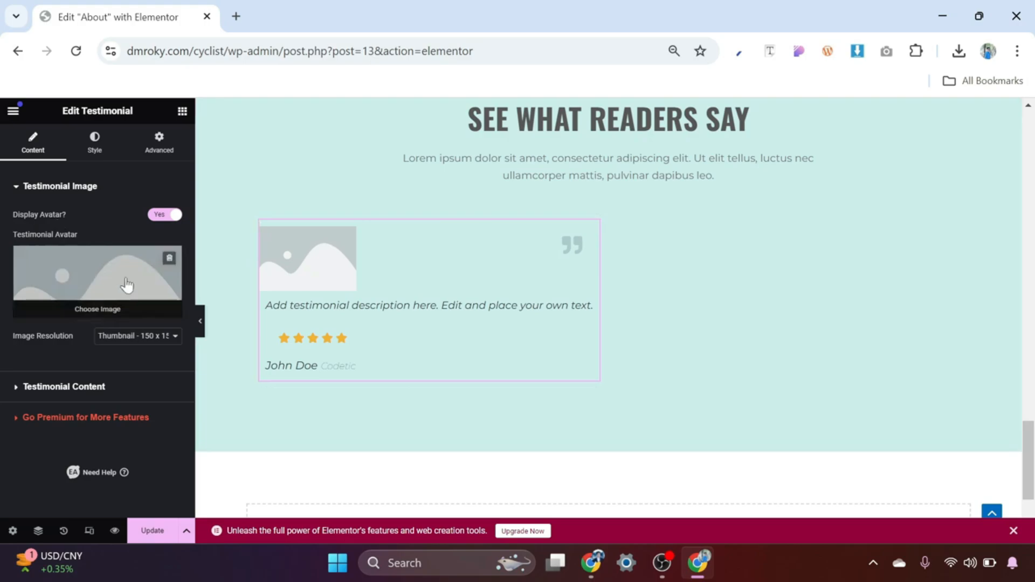
left_click(98, 280)
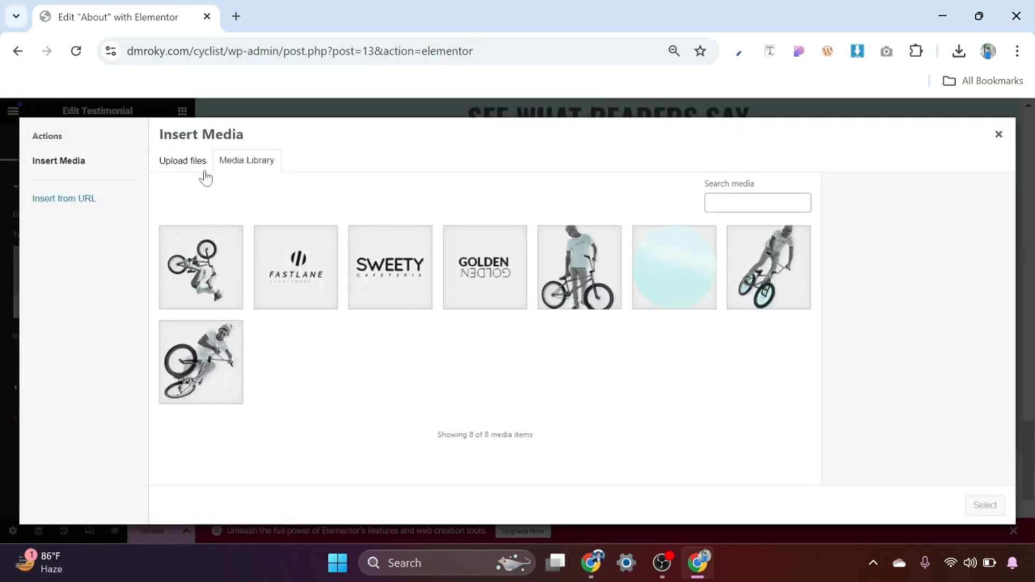
left_click(193, 166)
left_click(566, 331)
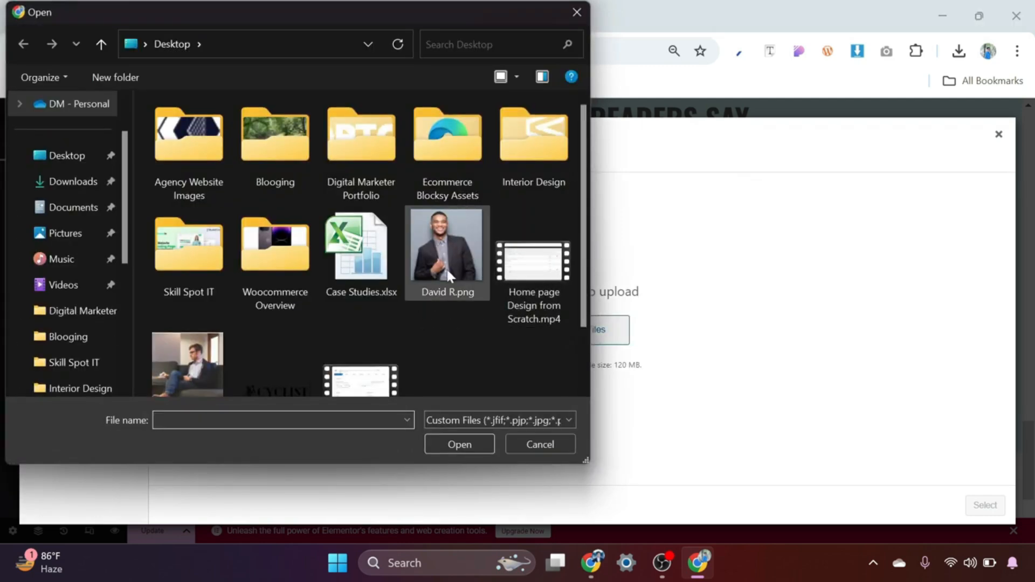
left_click(447, 253)
left_click(462, 444)
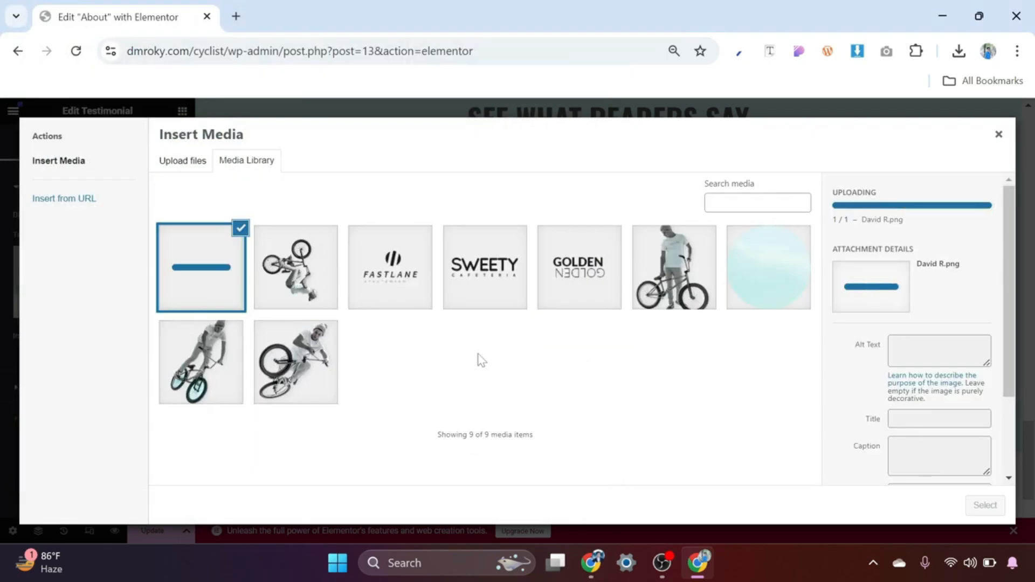
left_click(985, 505)
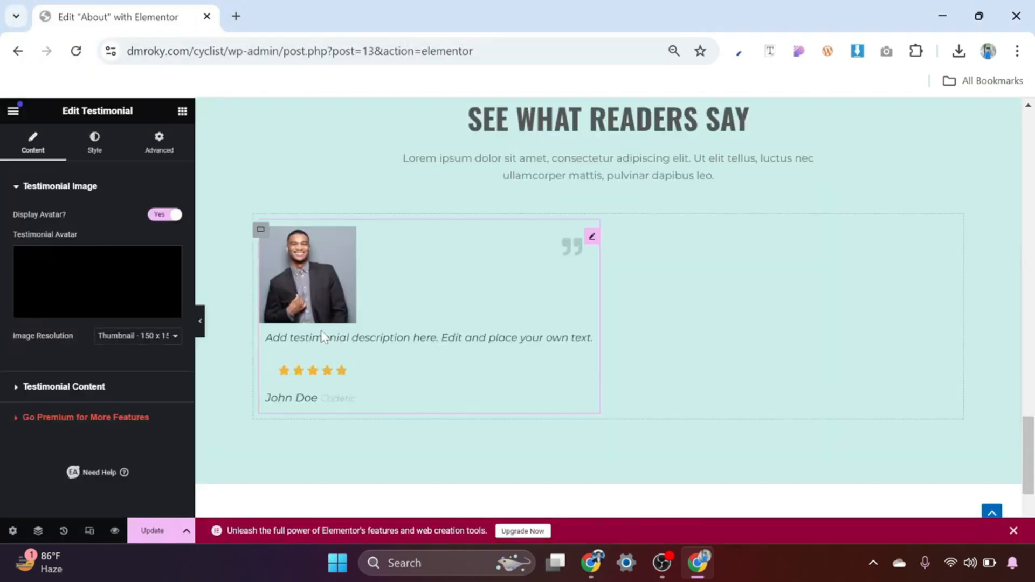
left_click(164, 337)
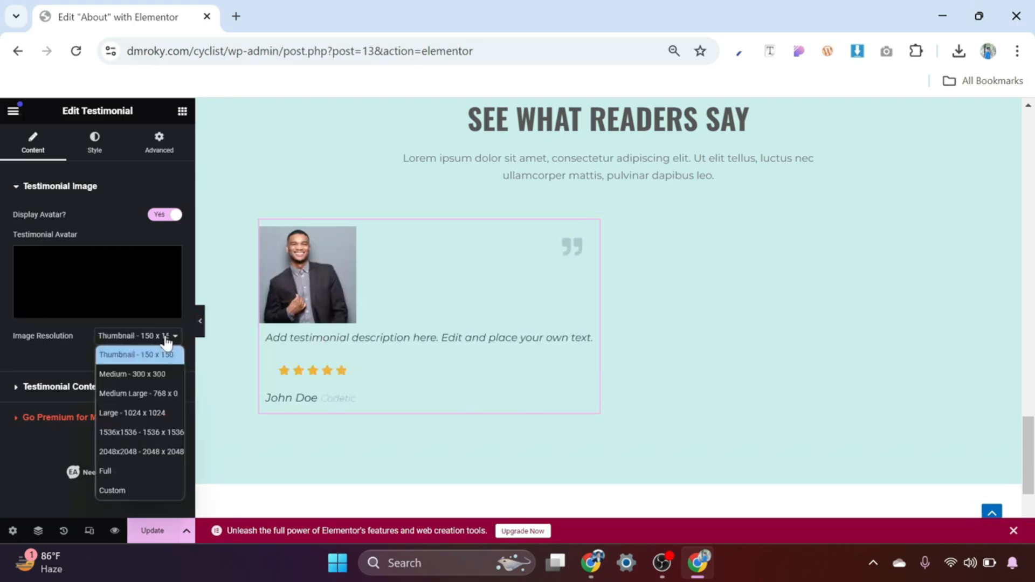
left_click(127, 478)
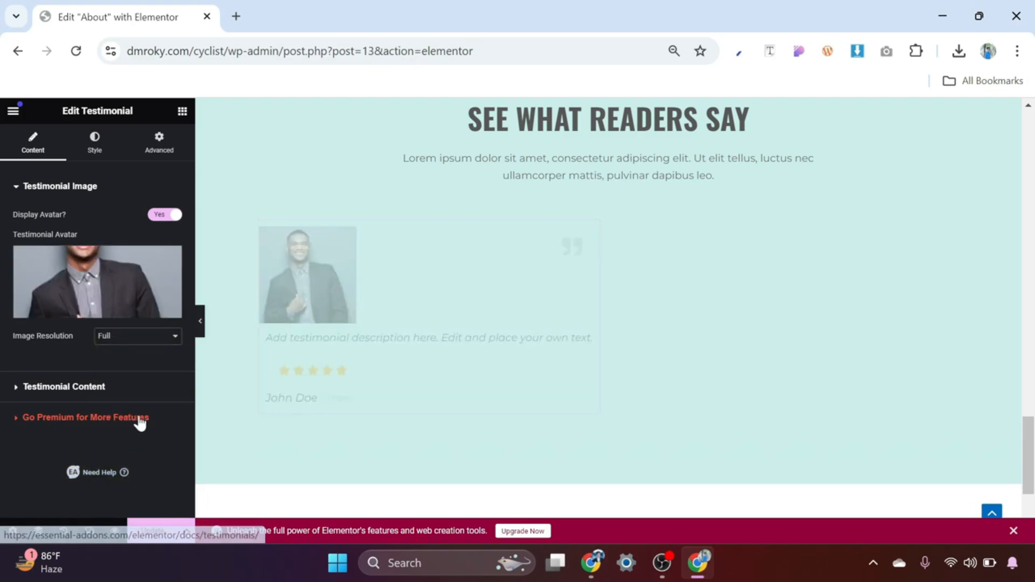
Enter the reviewer's name as the testimonial's user name and clear the company name
left_click(43, 388)
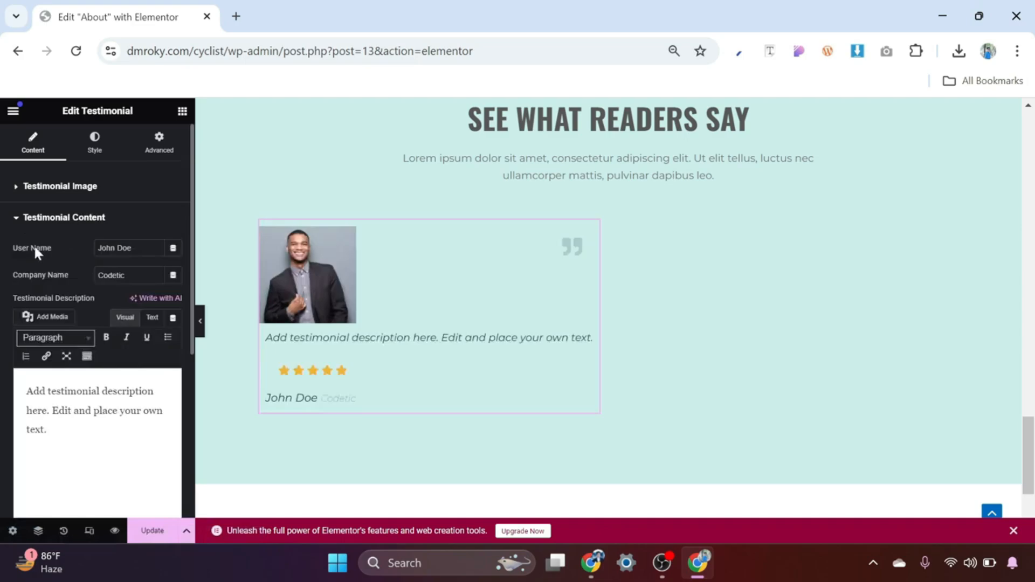
double_click(125, 248)
type("David R")
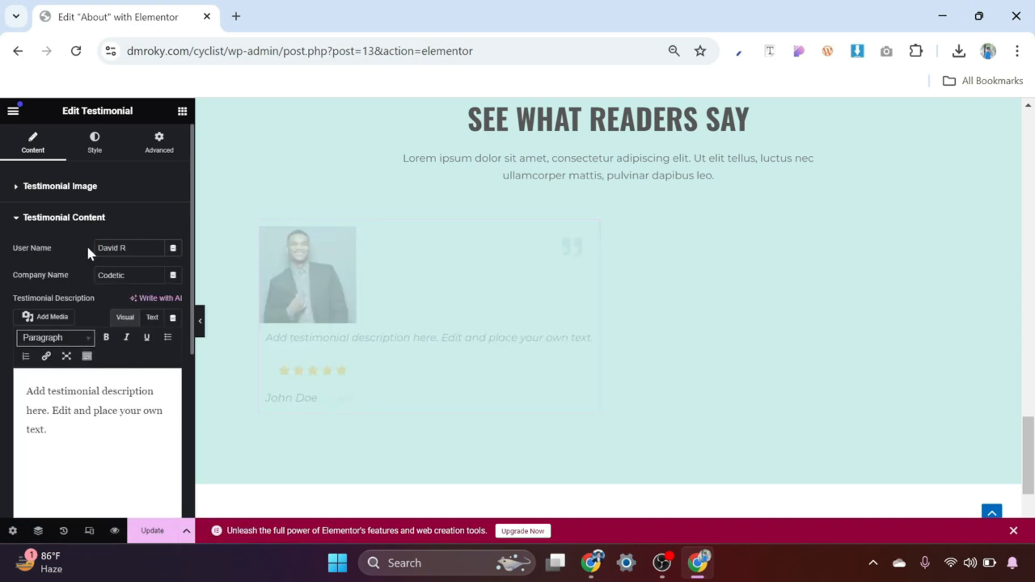
double_click(111, 275)
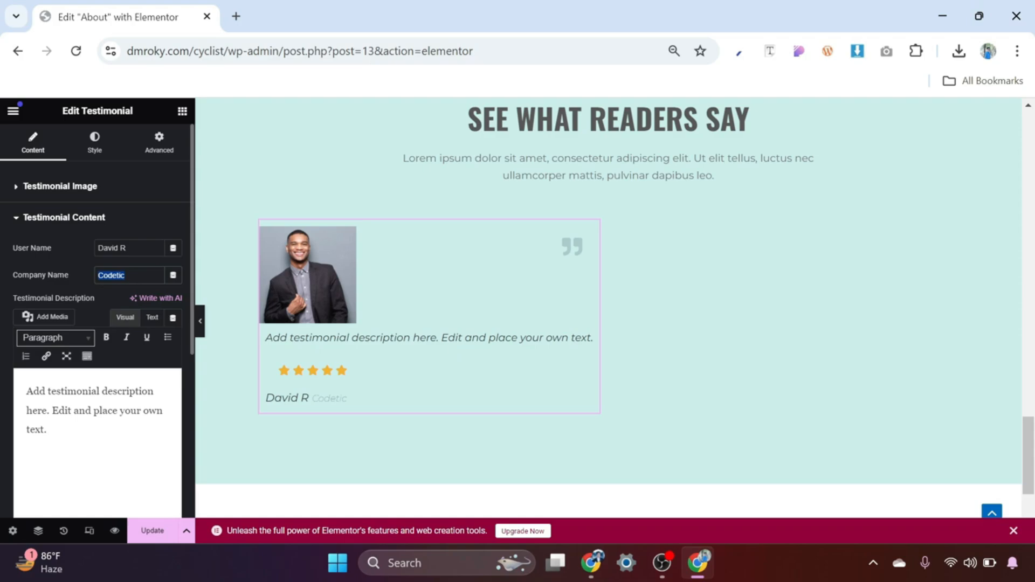
key("BackSpace")
Replace the testimonial description with the copied passage beginning "I throw myself down among the tall grass by the trickling stream"
left_click(47, 429)
key("ctrl+a")
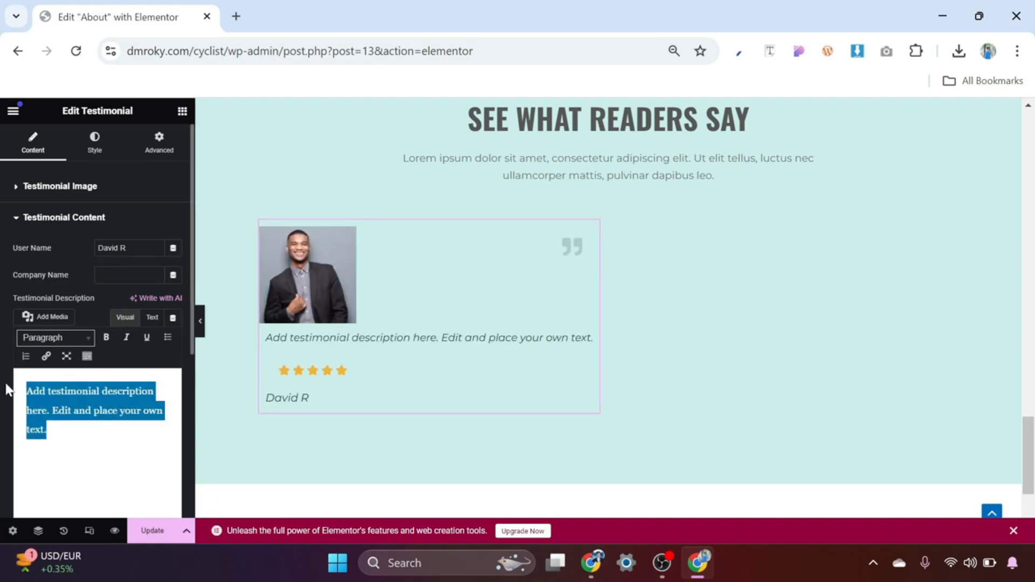
key("ctrl+v")
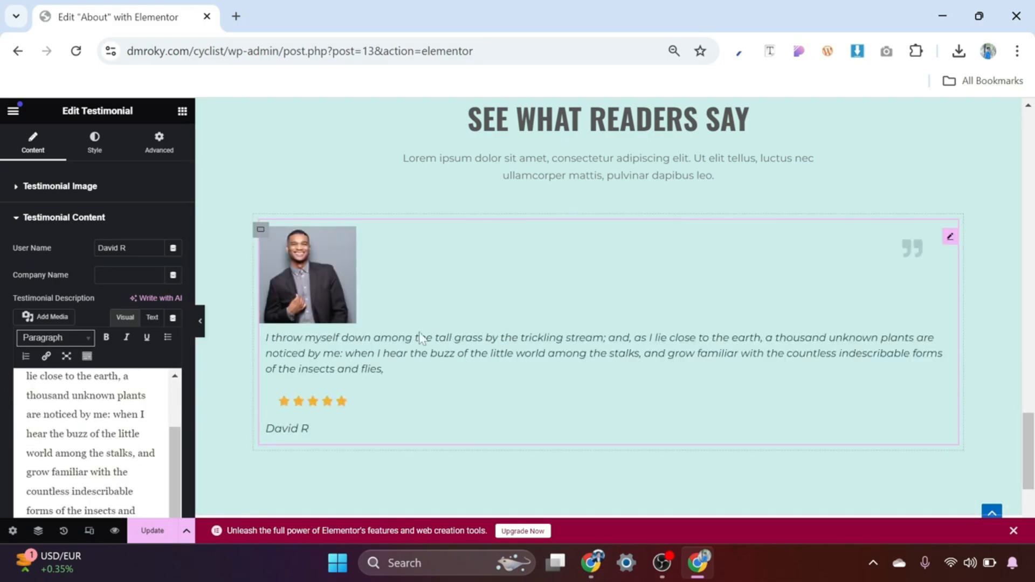
scroll(97, 443, "up", 2)
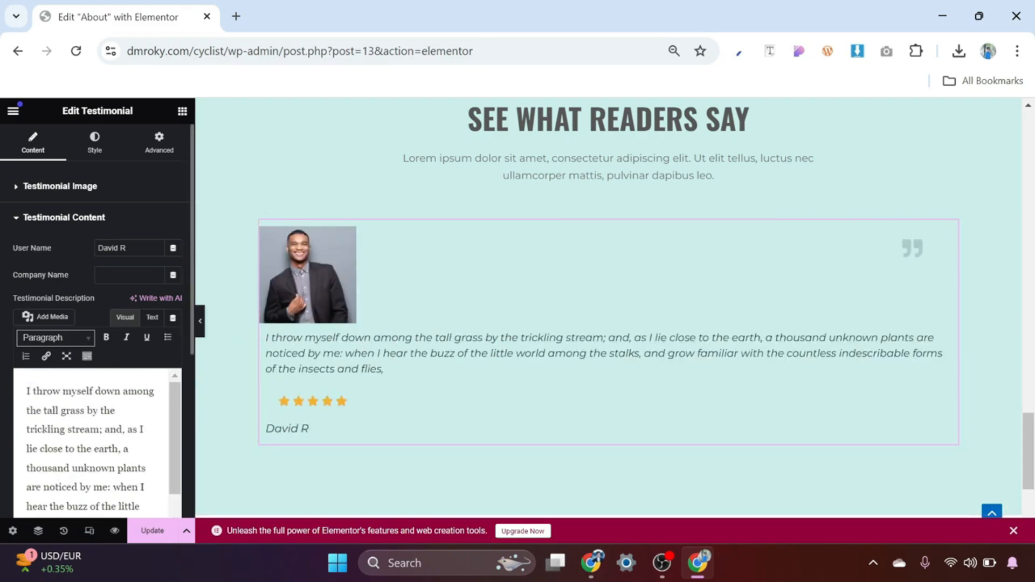
Set the testimonial avatar's image width to 70 px and its border radius to 1000 on all sides
left_click(96, 152)
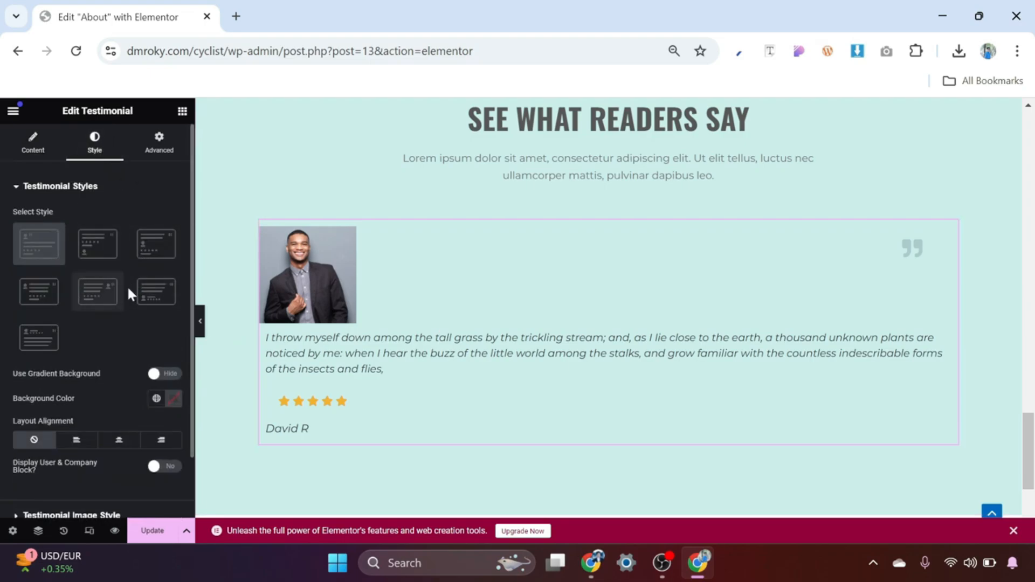
scroll(49, 178, "down", 2)
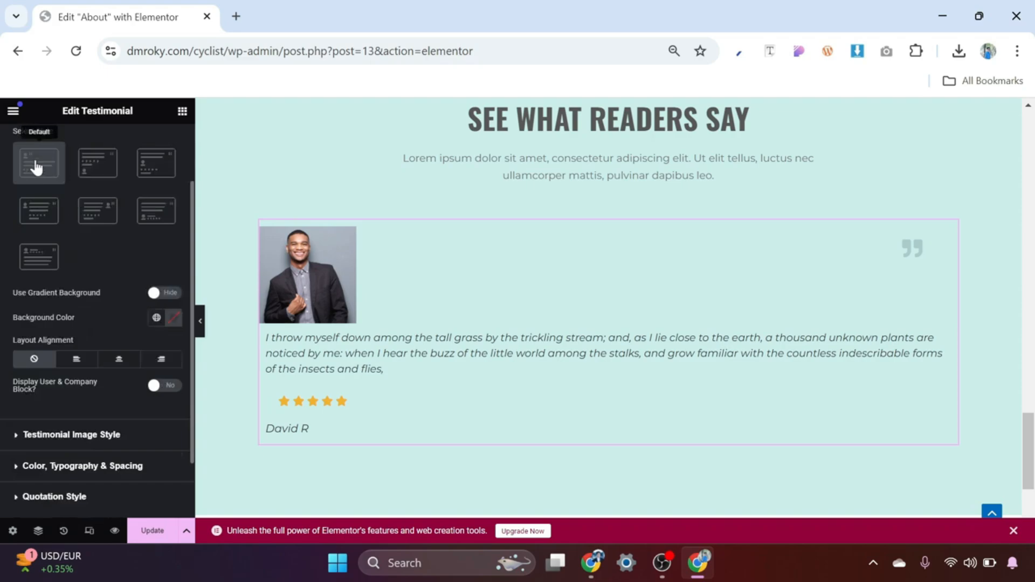
scroll(115, 253, "down", 2)
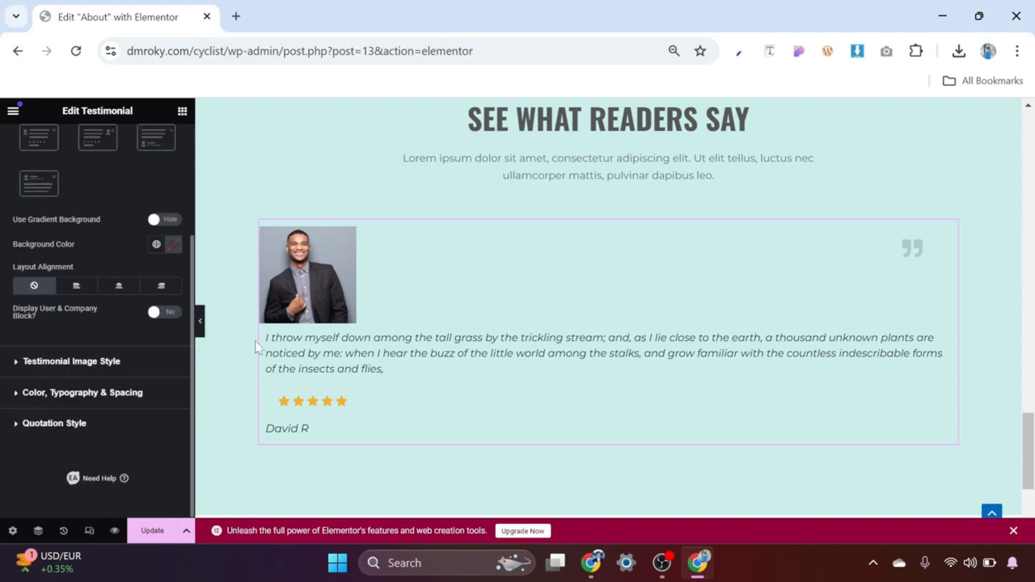
left_click(70, 362)
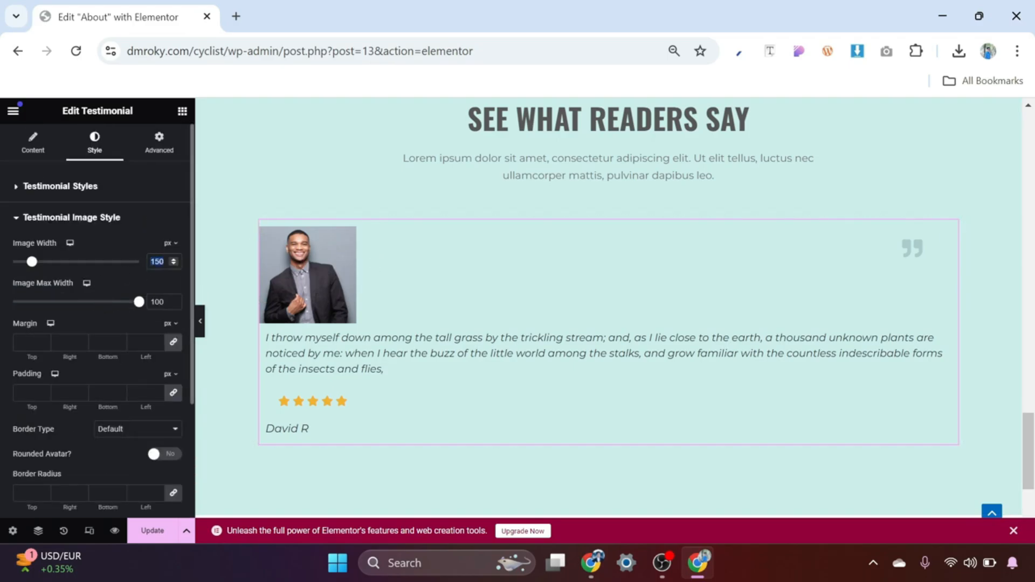
type("70")
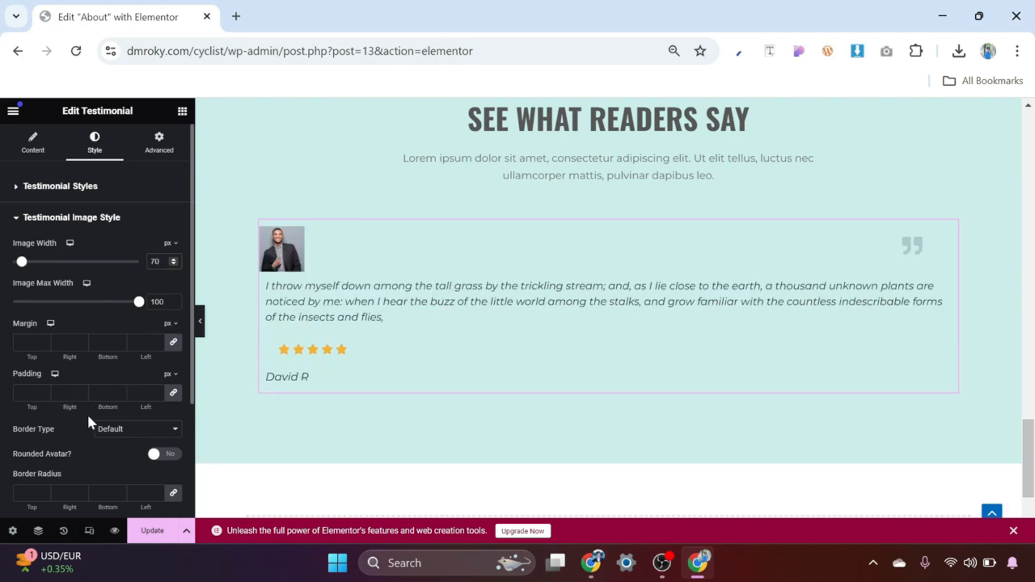
scroll(87, 413, "down", 1)
left_click(65, 412)
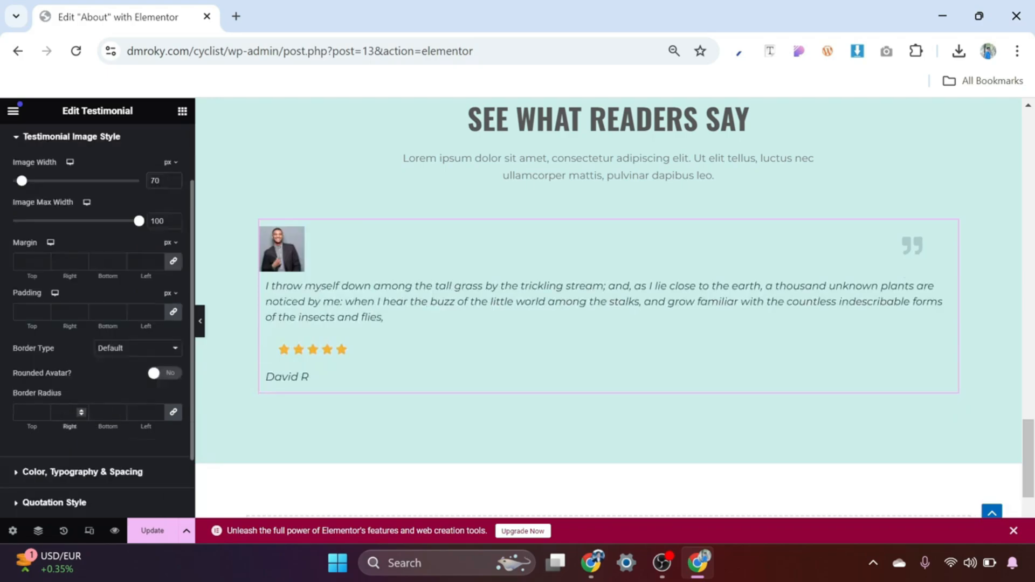
type("1000")
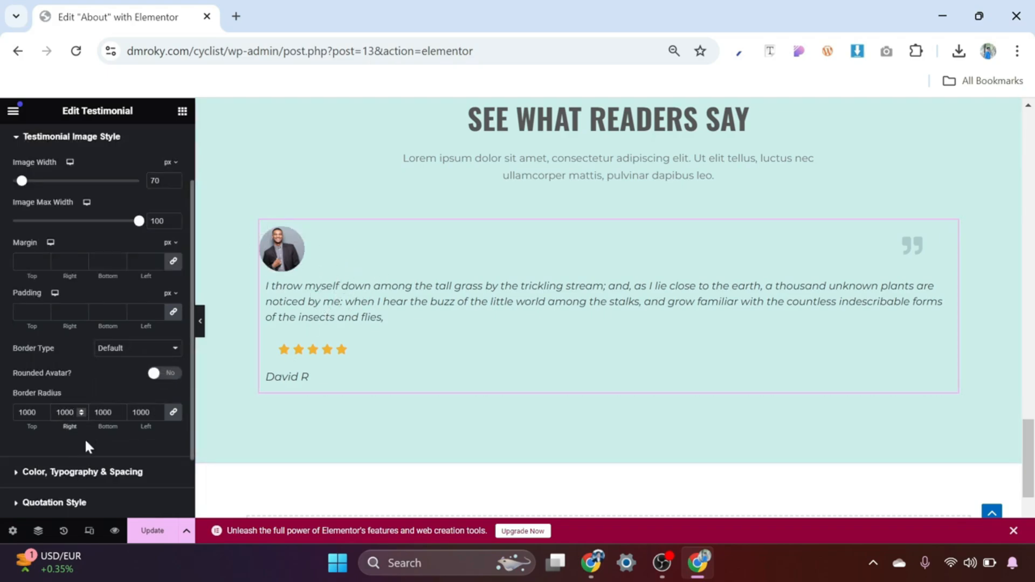
Set the testimonial's user name typography to the Oswald font at a size of 25 px
scroll(114, 451, "down", 2)
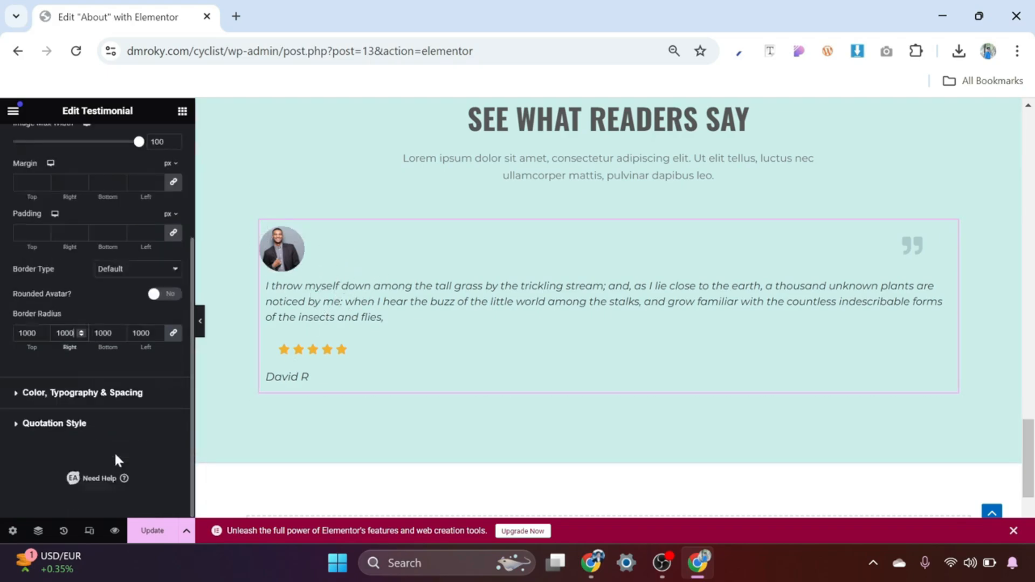
left_click(40, 394)
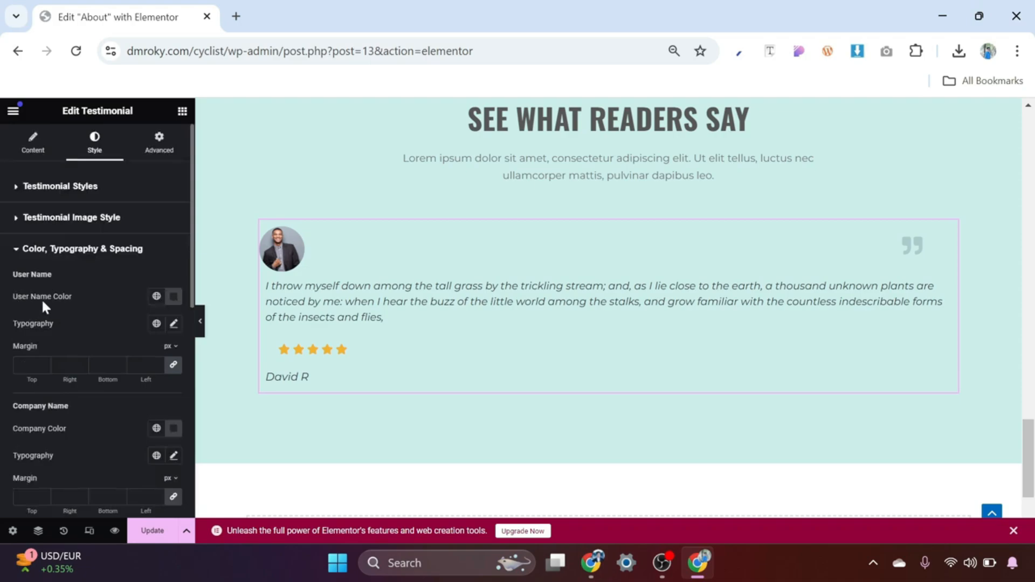
left_click(174, 323)
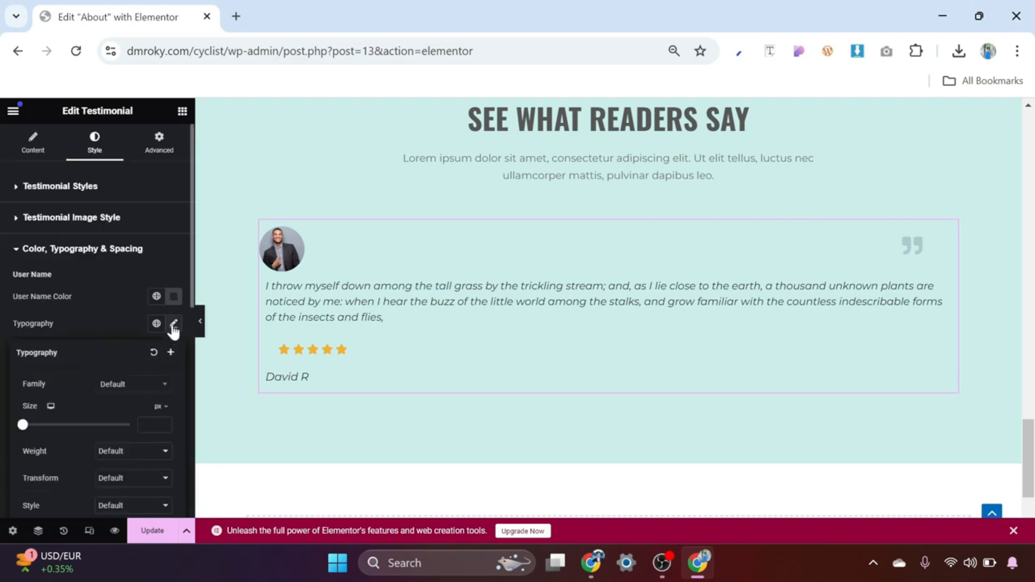
left_click(141, 385)
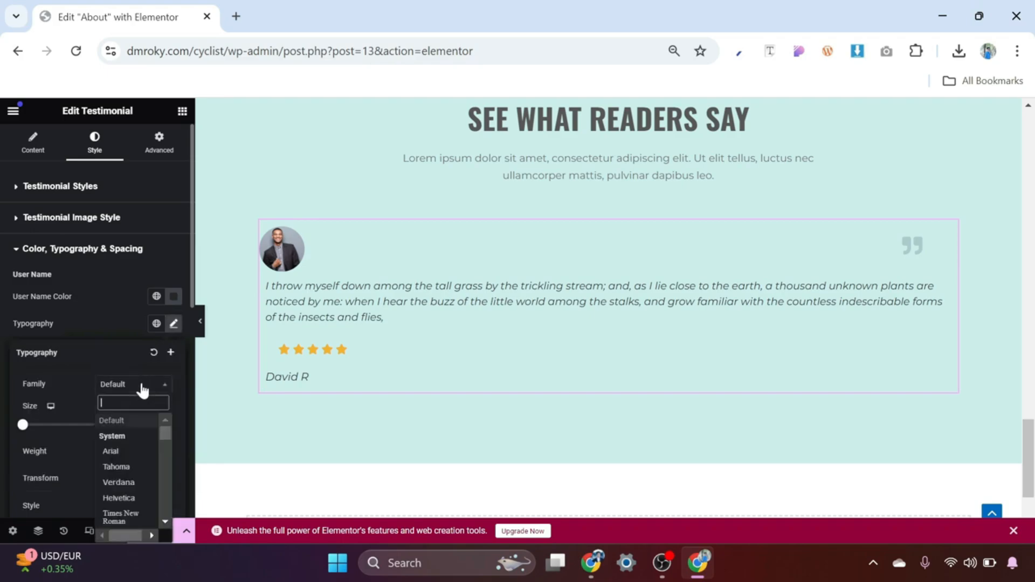
type("oswa")
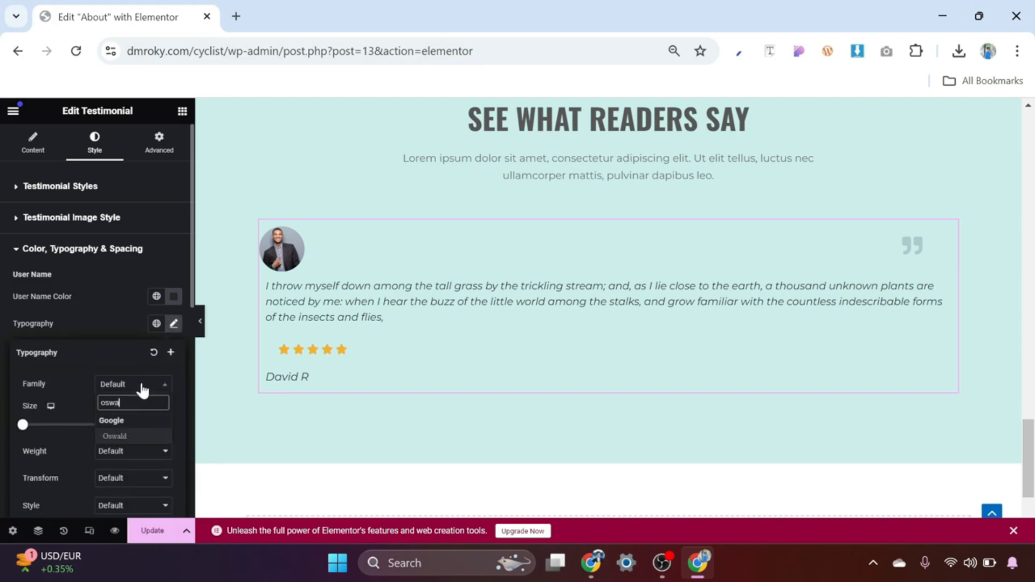
left_click(130, 436)
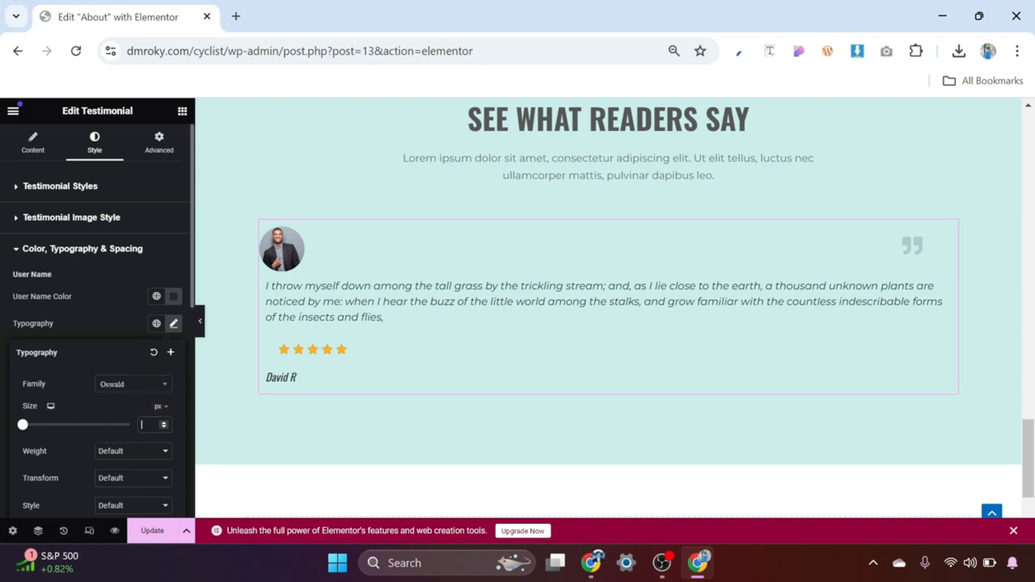
type("25")
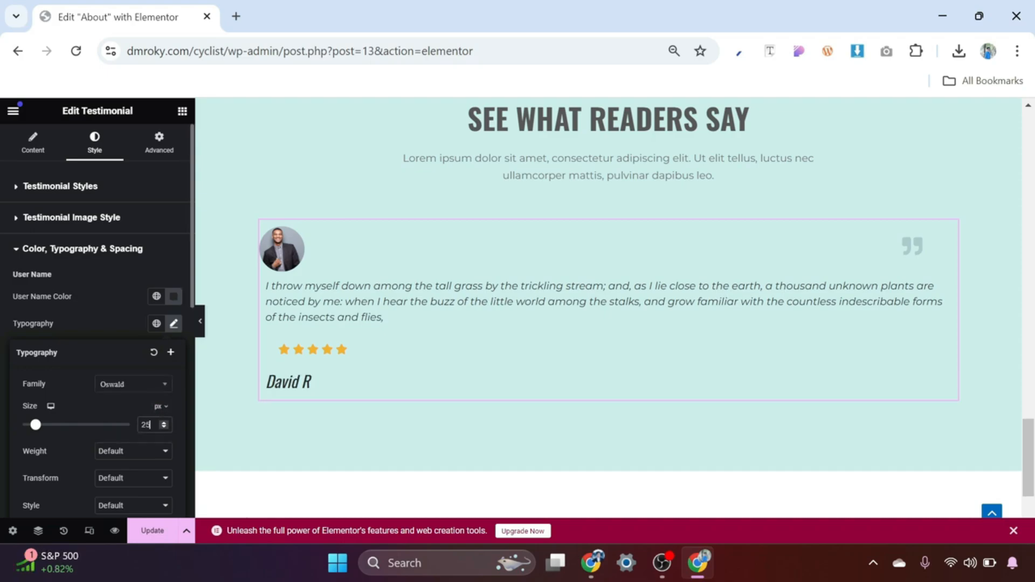
Set the user name's font weight to 800 (Extra Bold) and its text transform to Uppercase
scroll(145, 453, "down", 1)
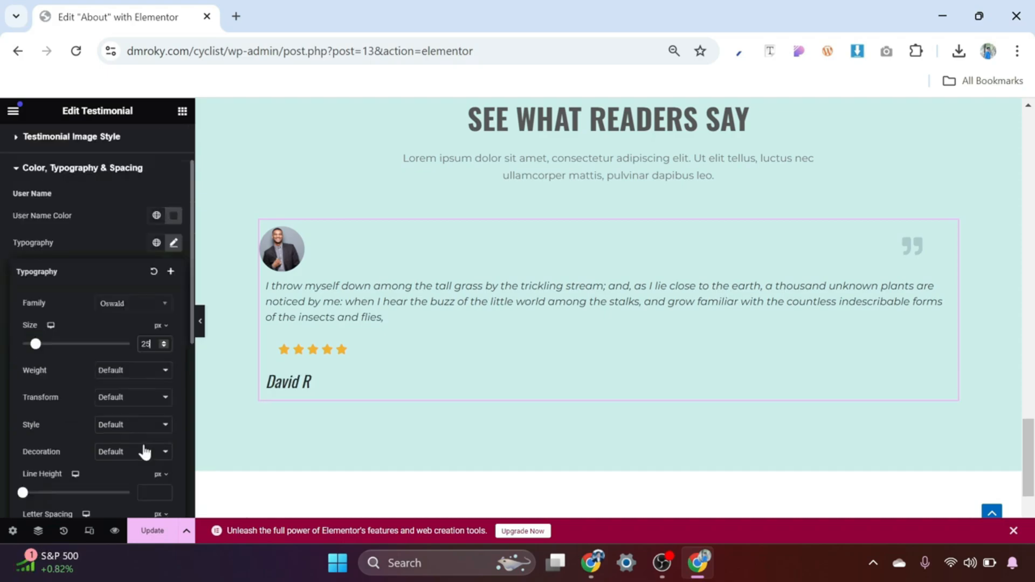
left_click(156, 371)
left_click(137, 270)
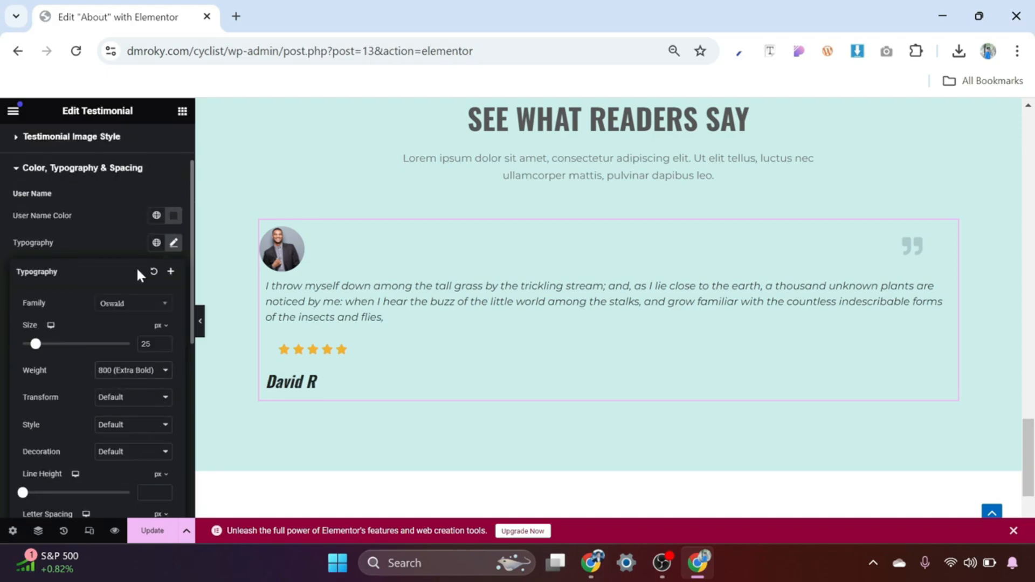
left_click(146, 401)
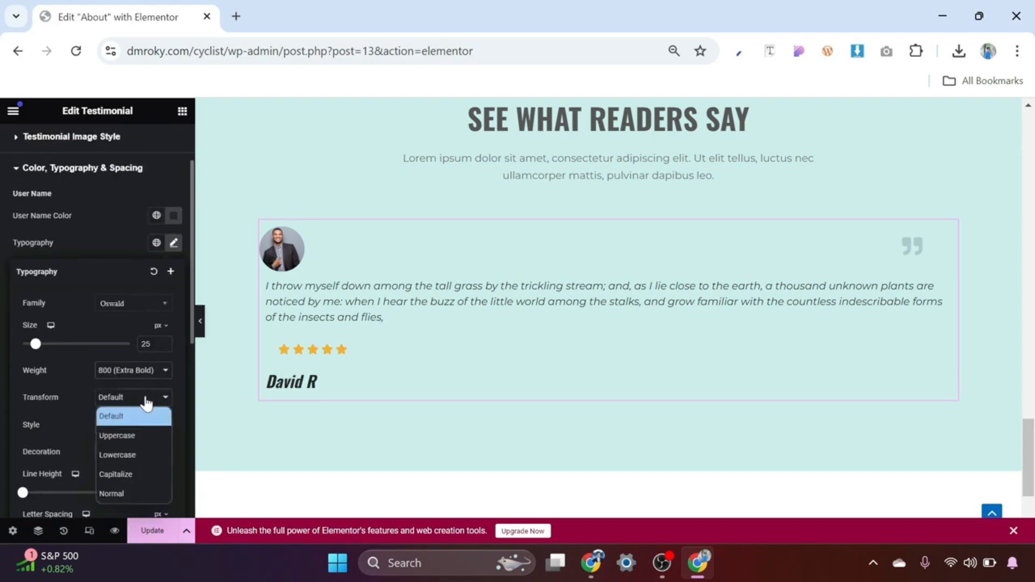
left_click(130, 433)
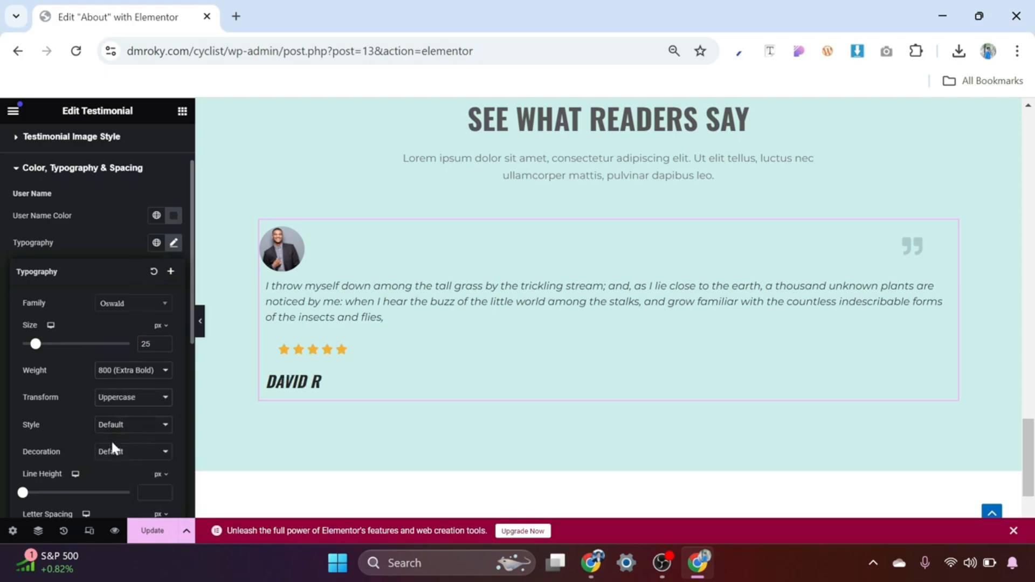
left_click(110, 239)
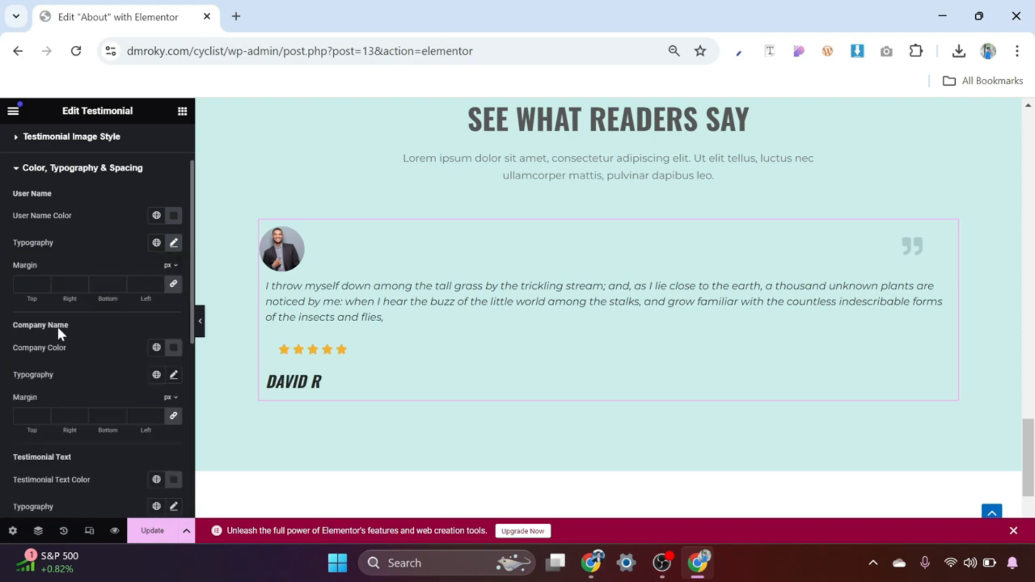
Apply the global Text color (#717171) to the testimonial text, leaving its typography at the default
scroll(120, 348, "down", 3)
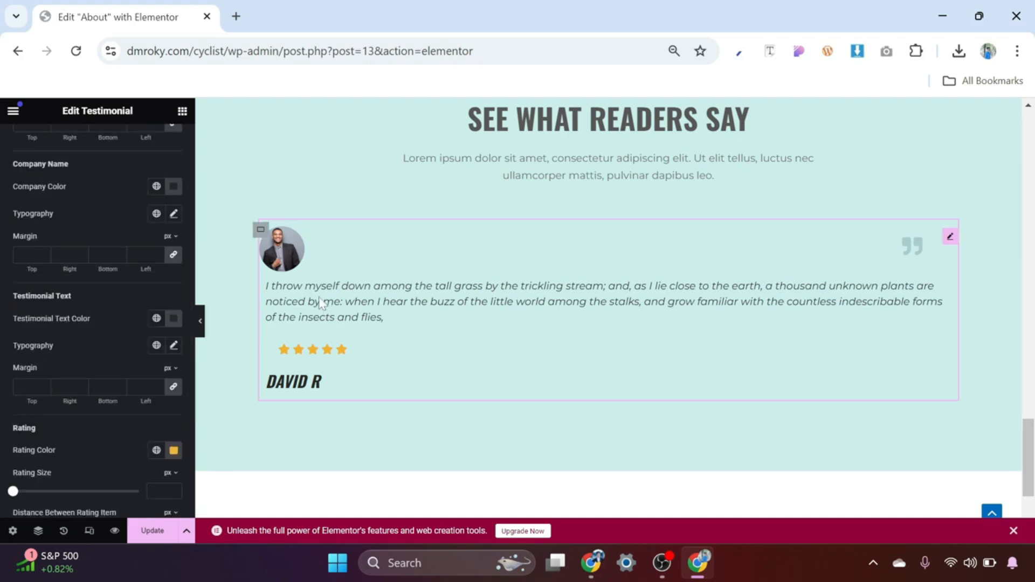
left_click(156, 319)
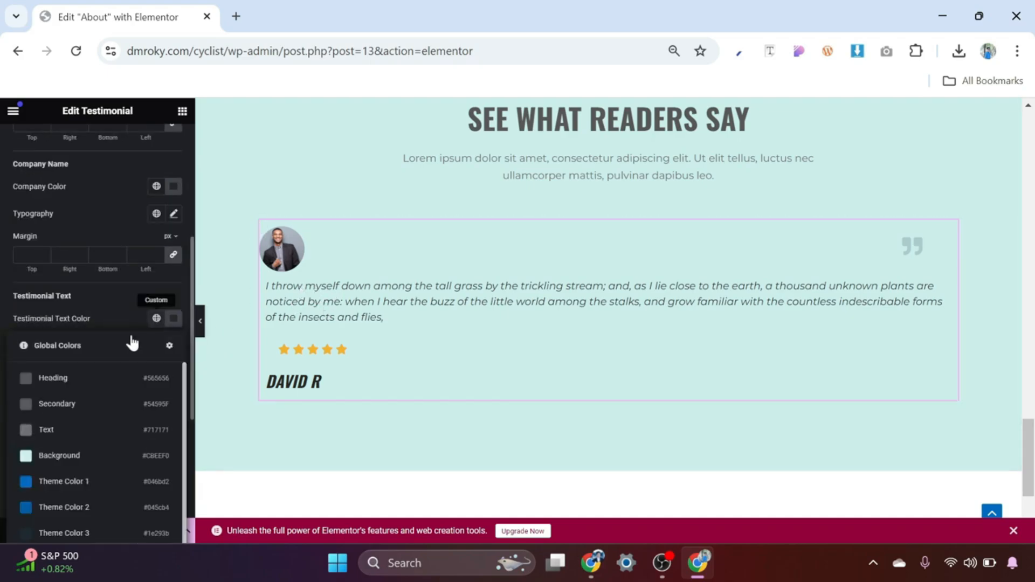
left_click(54, 431)
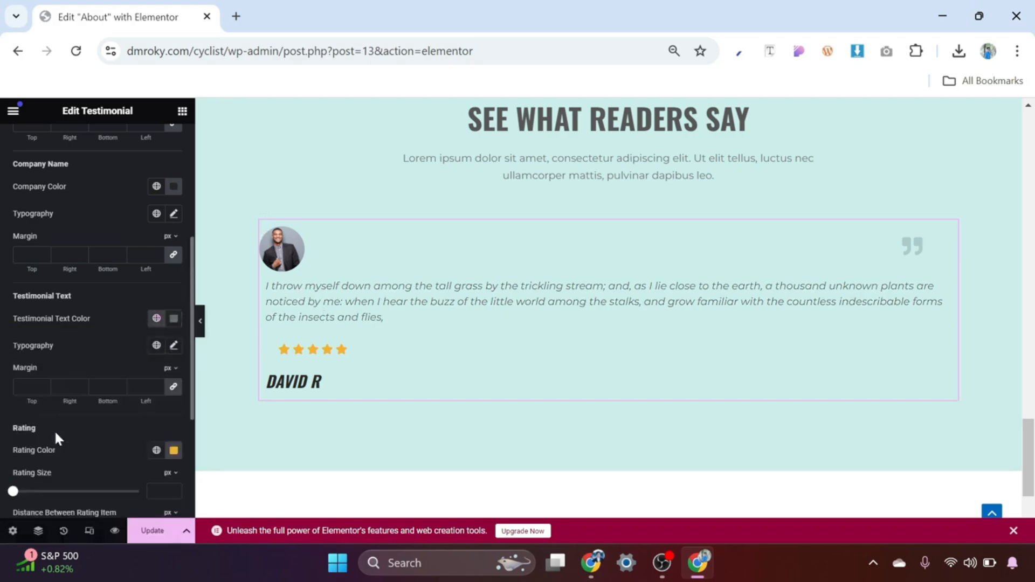
left_click(173, 346)
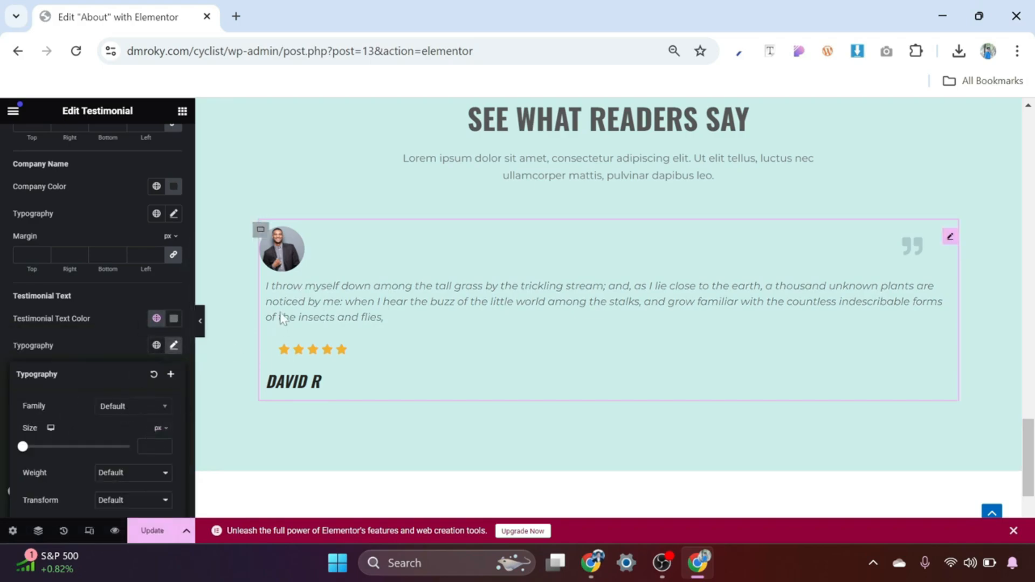
left_click(93, 320)
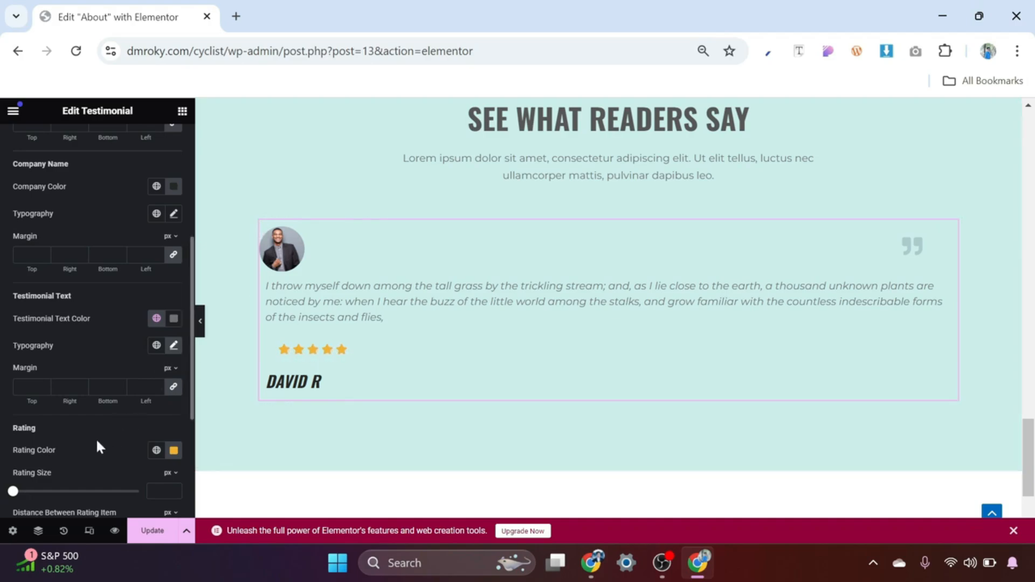
Make the testimonial's quotation mark fully opaque and near-white, color #FFFDFD
scroll(95, 438, "down", 1)
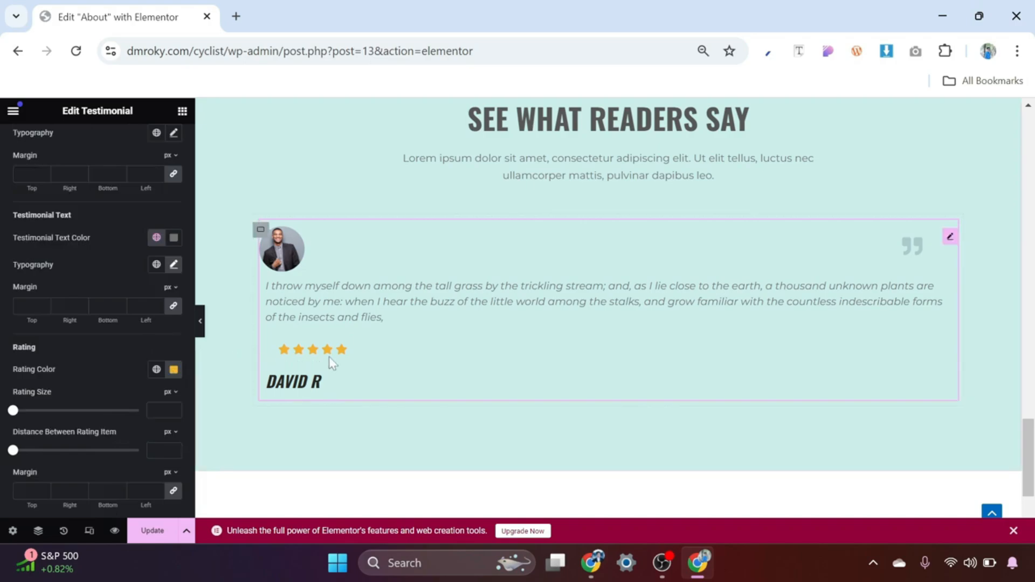
scroll(109, 351, "down", 2)
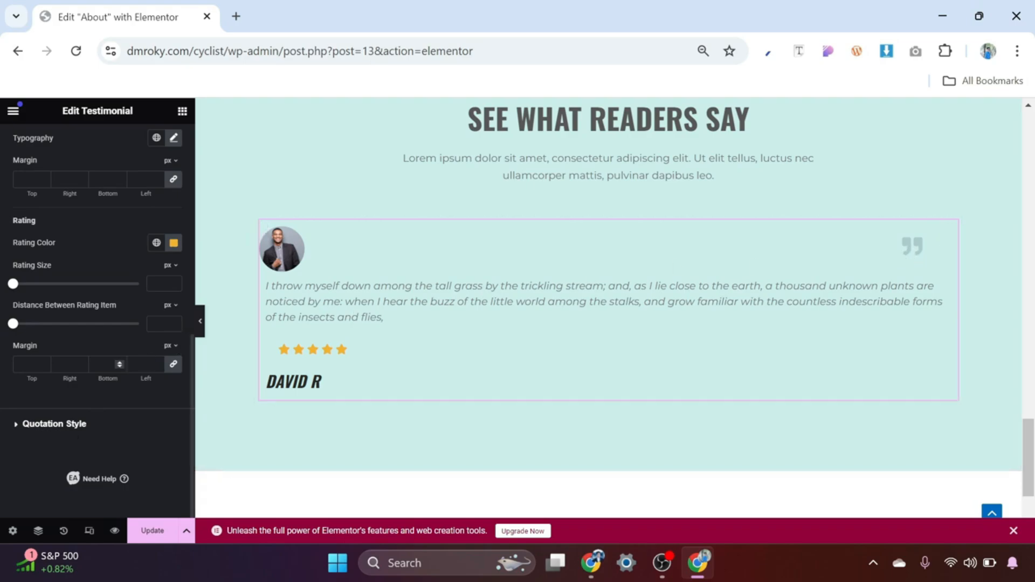
left_click(36, 425)
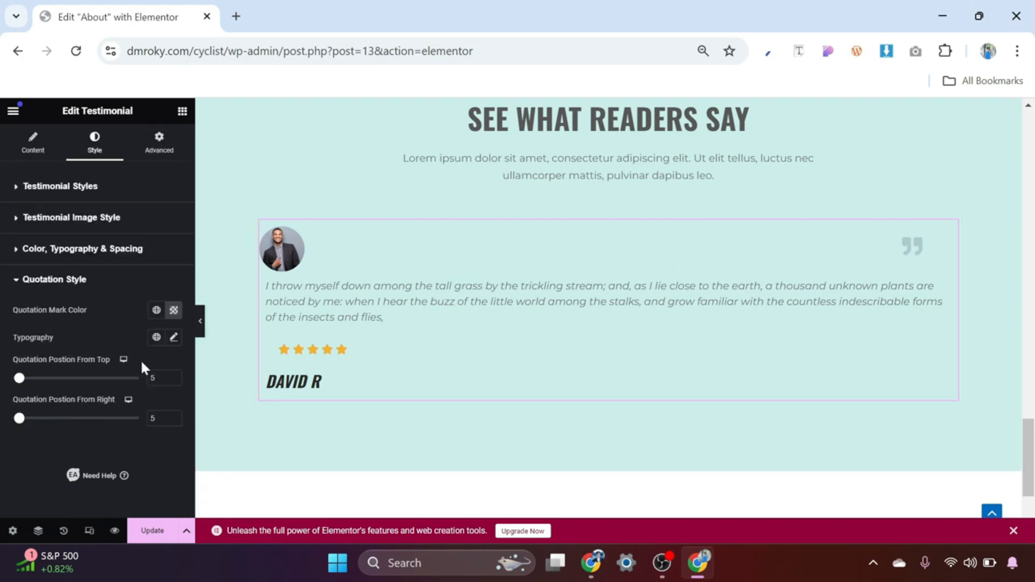
left_click(173, 310)
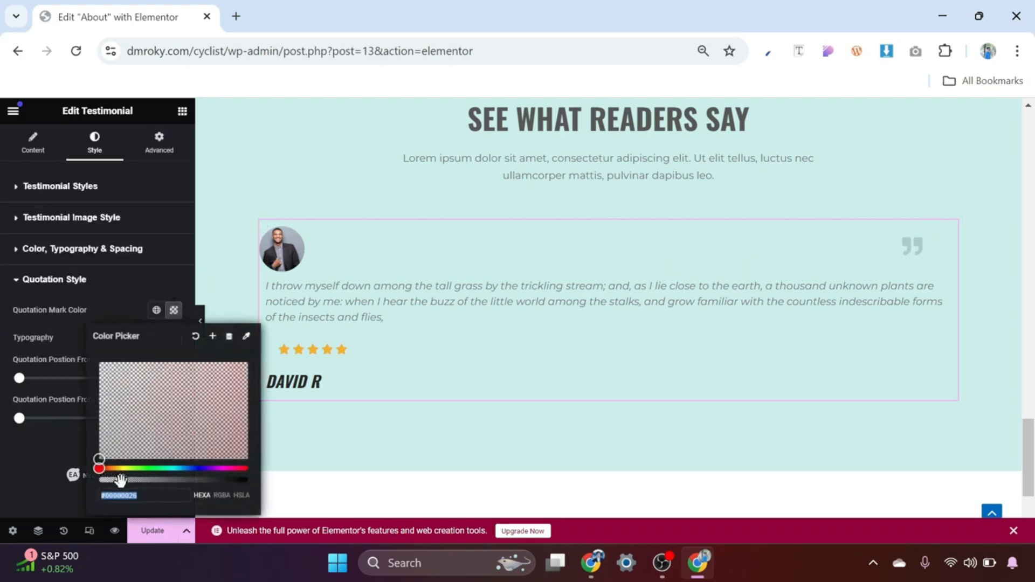
left_click_drag(122, 480, 253, 493)
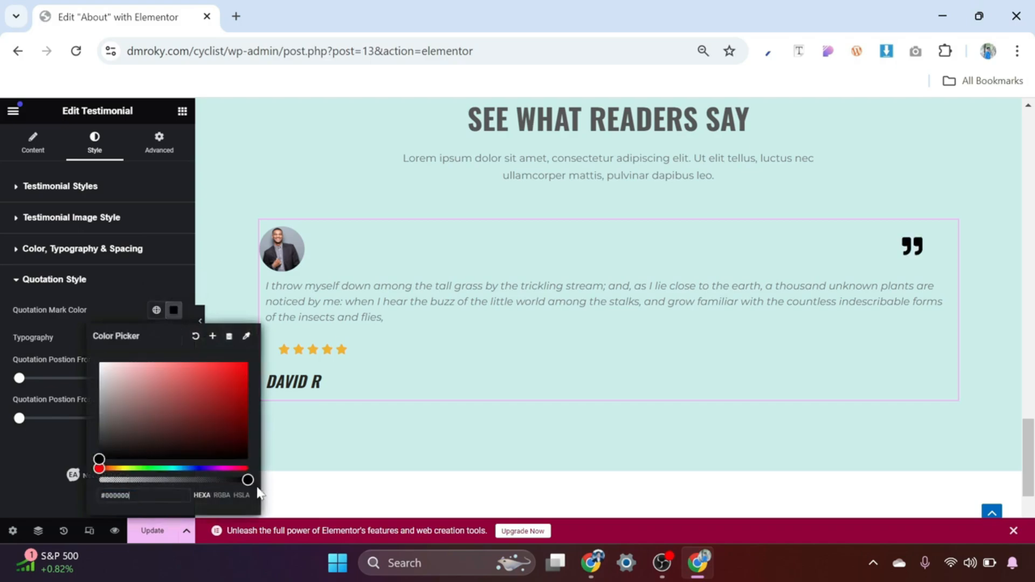
left_click(100, 362)
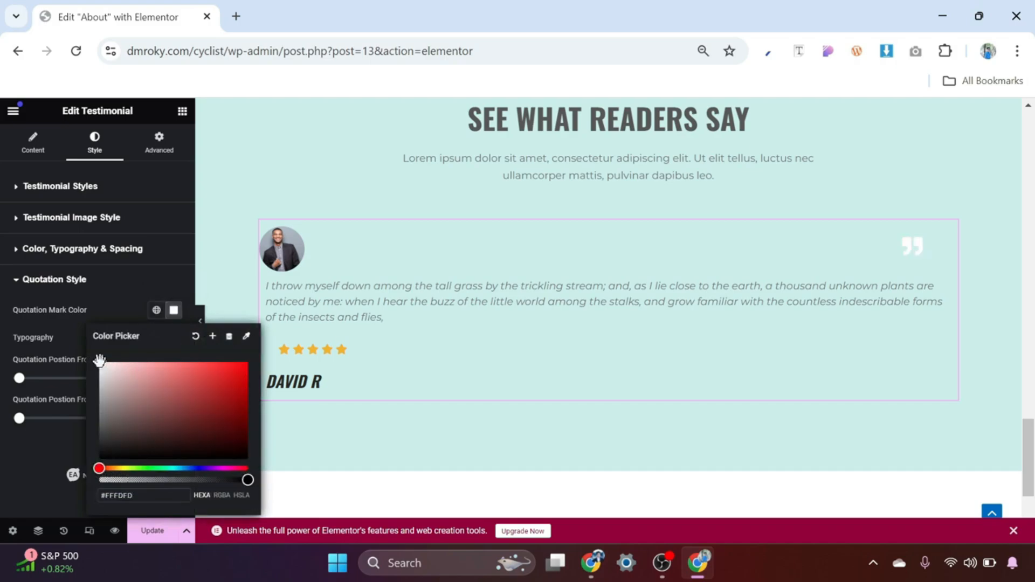
left_click(125, 294)
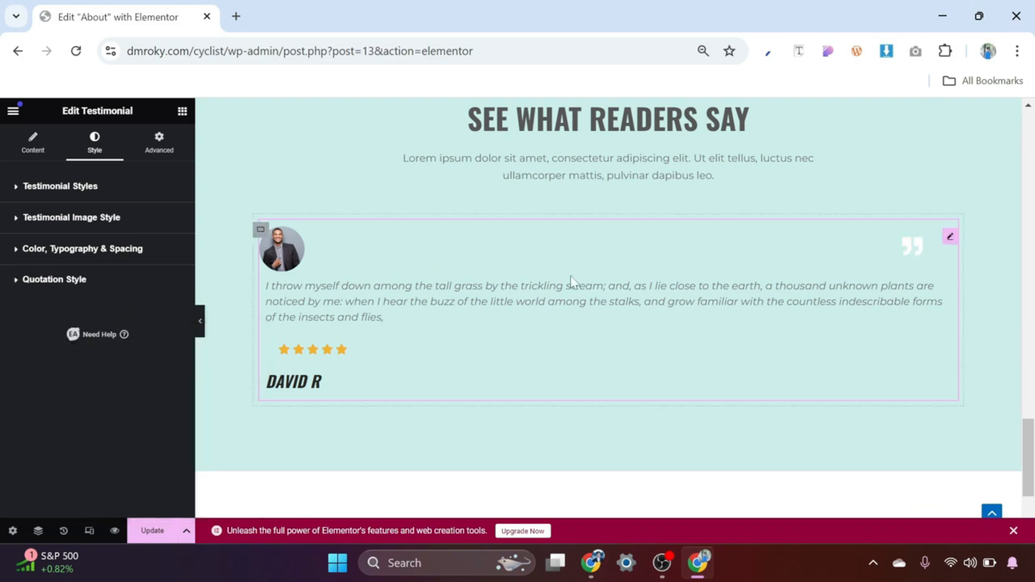
Duplicate the testimonial and replace the copy's avatar by uploading the Desktop PNG of the man sitting on a sofa
right_click(950, 241)
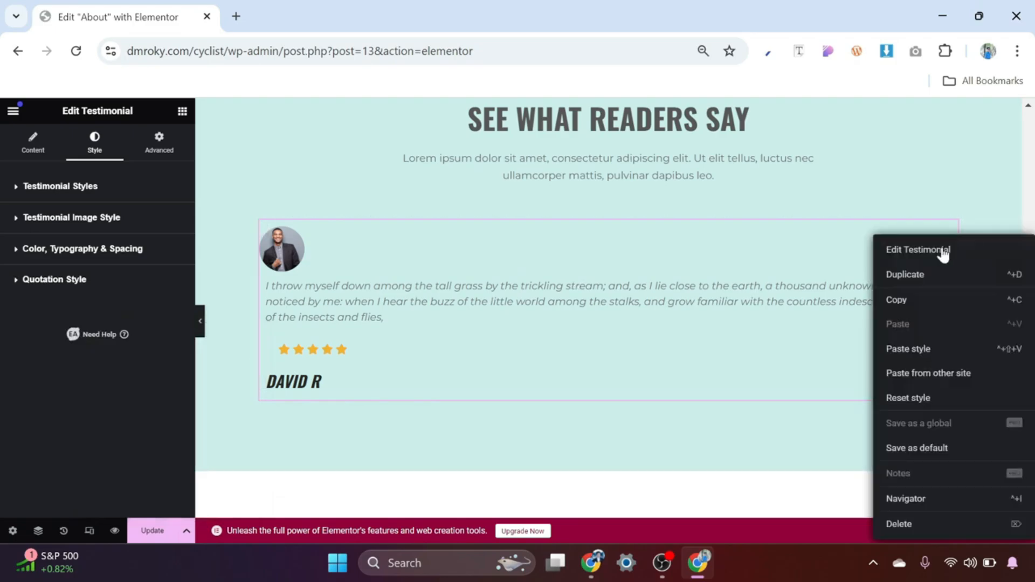
left_click(913, 273)
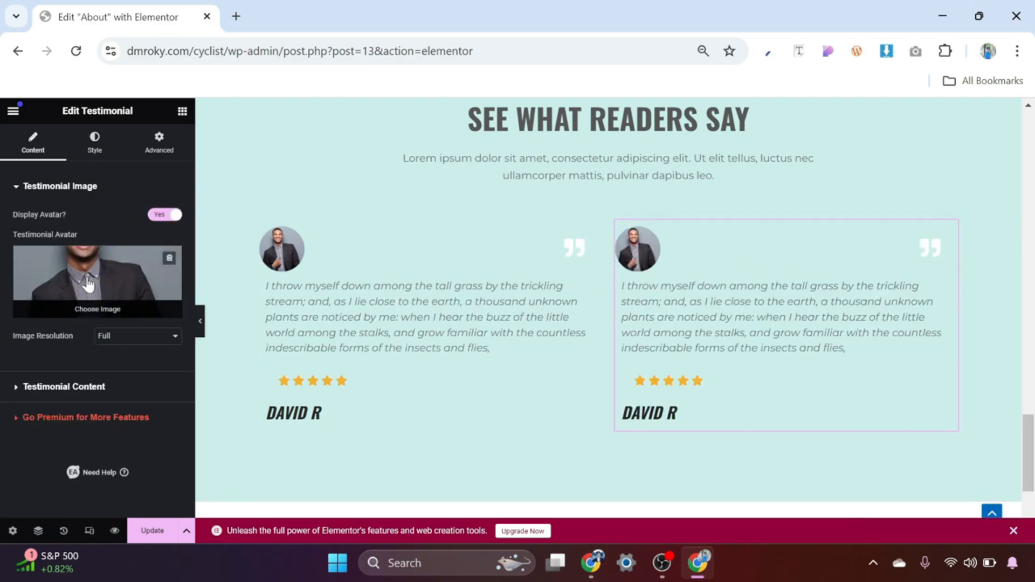
left_click(121, 278)
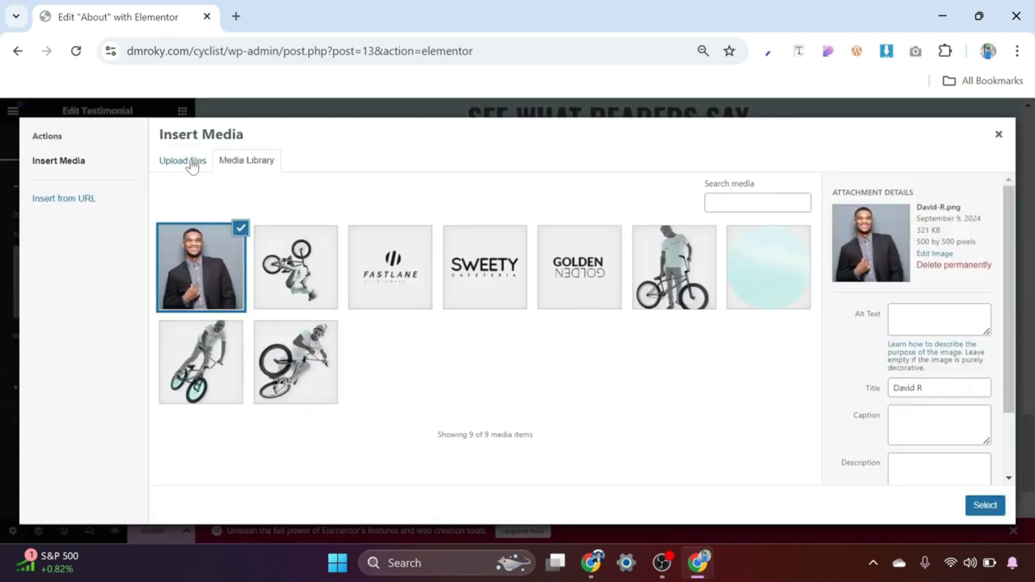
left_click(190, 163)
left_click(586, 331)
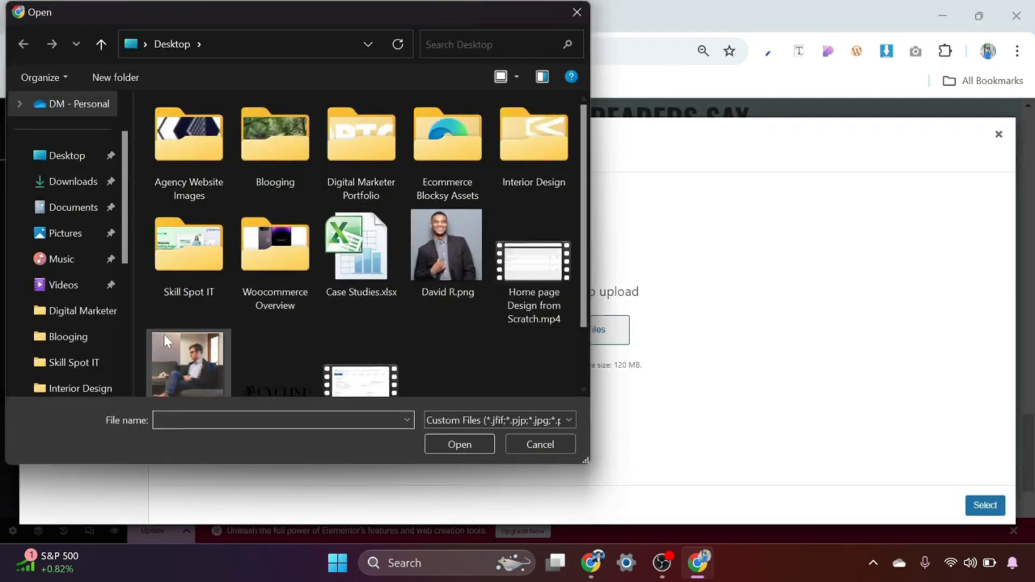
left_click(169, 355)
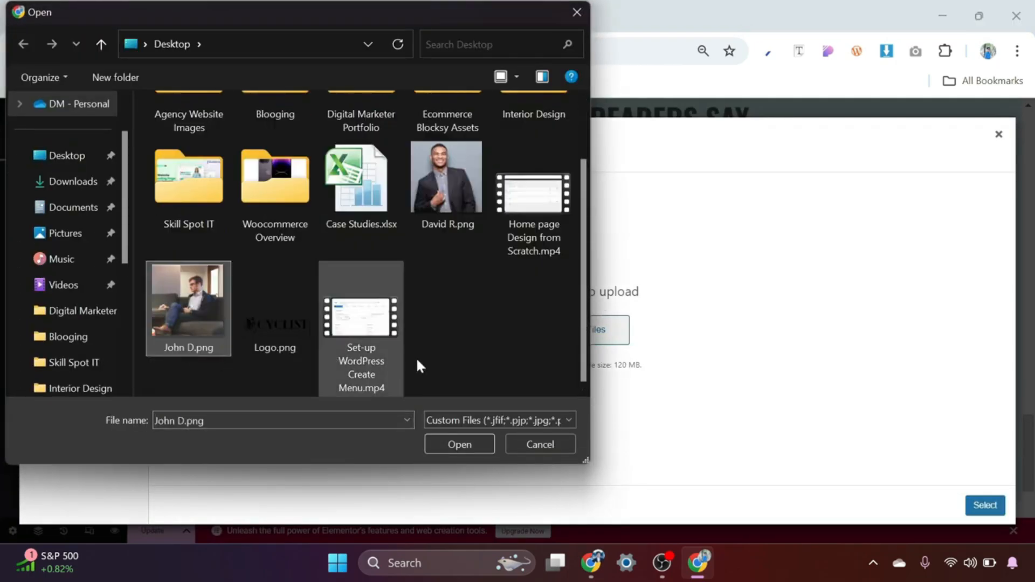
left_click(467, 443)
left_click(984, 506)
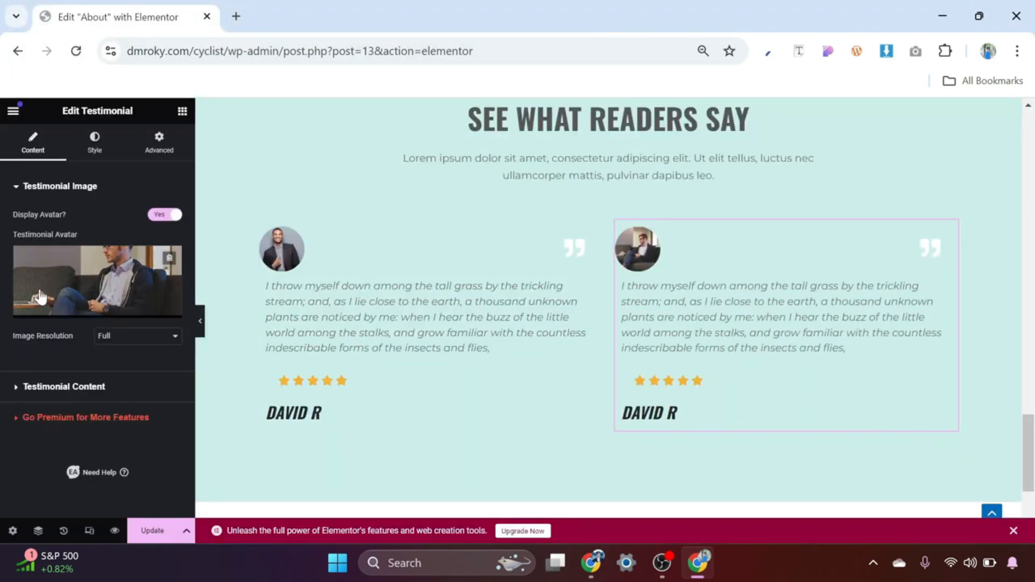
Replace the user name in the duplicated testimonial with the second reviewer's name
left_click(56, 387)
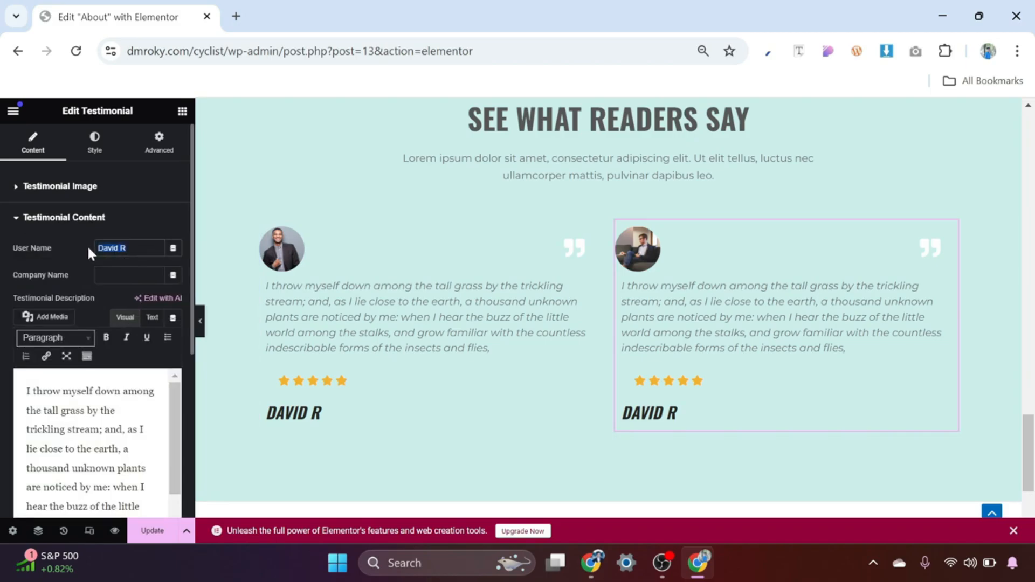
type("John D")
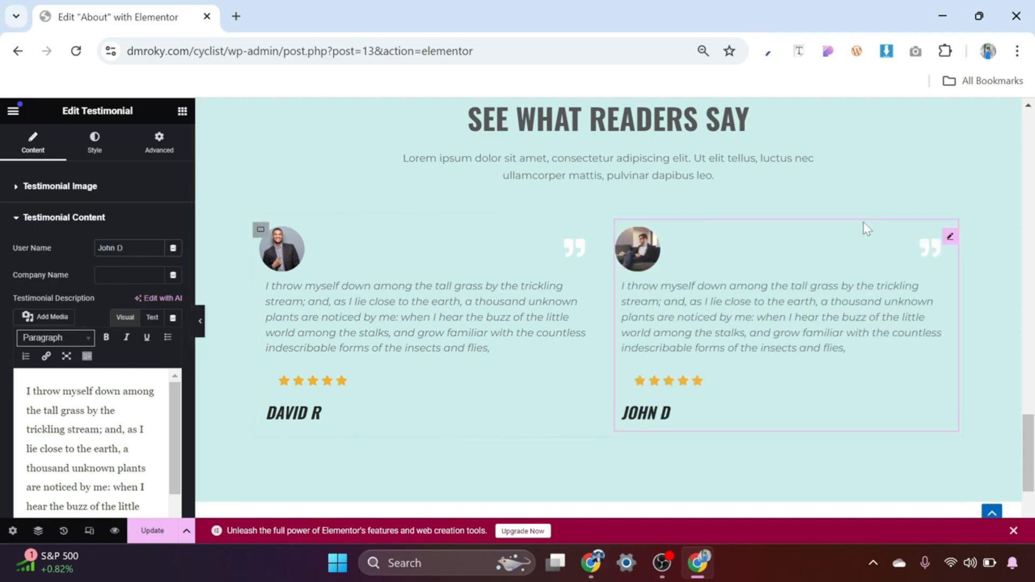
Review the About page's sections in the desktop layout, from the reader testimonials to the page header
scroll(705, 281, "up", 3)
scroll(709, 282, "down", 3)
scroll(711, 285, "down", 3)
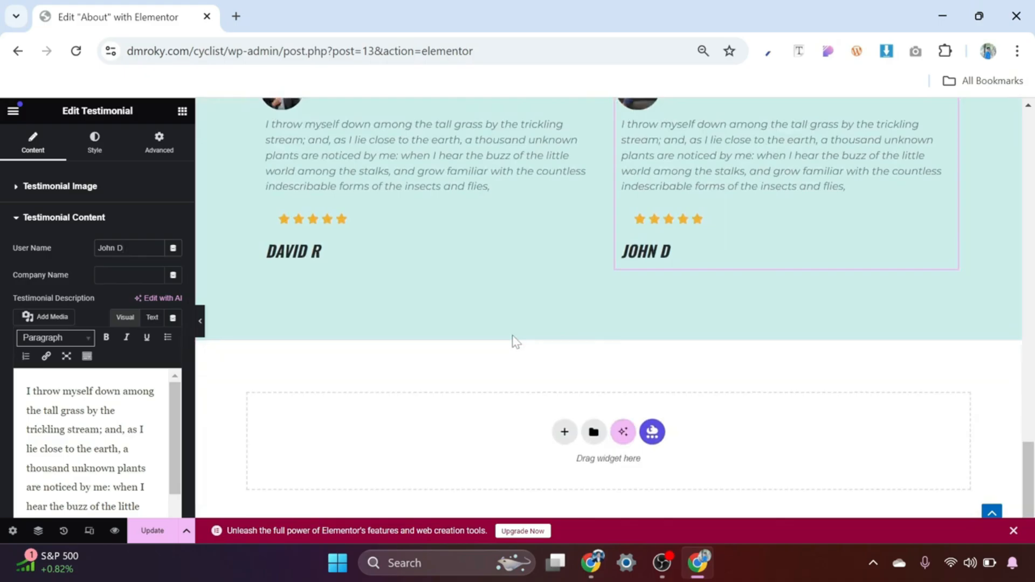
scroll(513, 342, "up", 10)
scroll(512, 342, "up", 15)
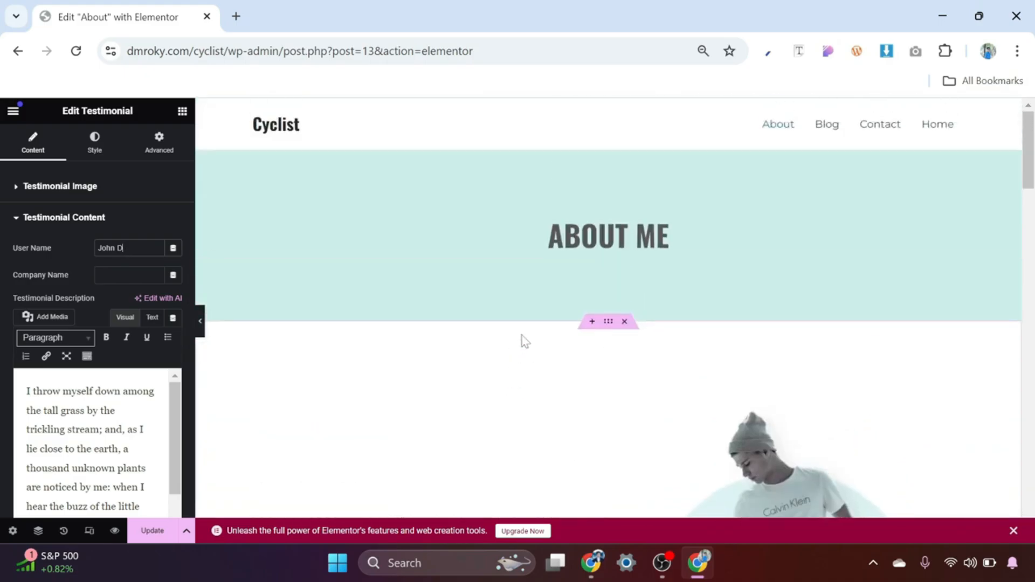
scroll(521, 341, "down", 10)
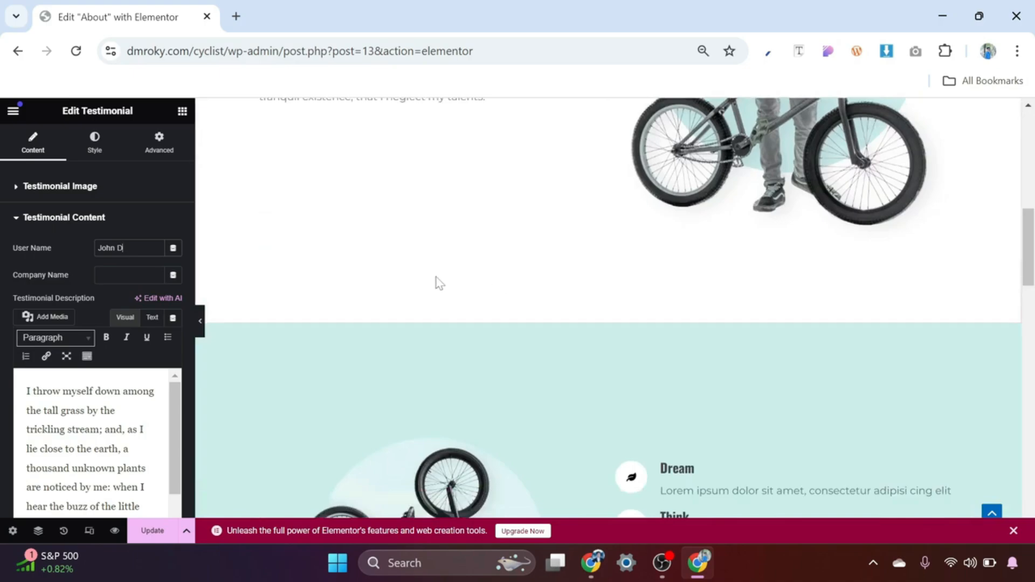
Switch to the Tablet Portrait layout and set the My Mission heading's font size to 35 px
left_click(89, 532)
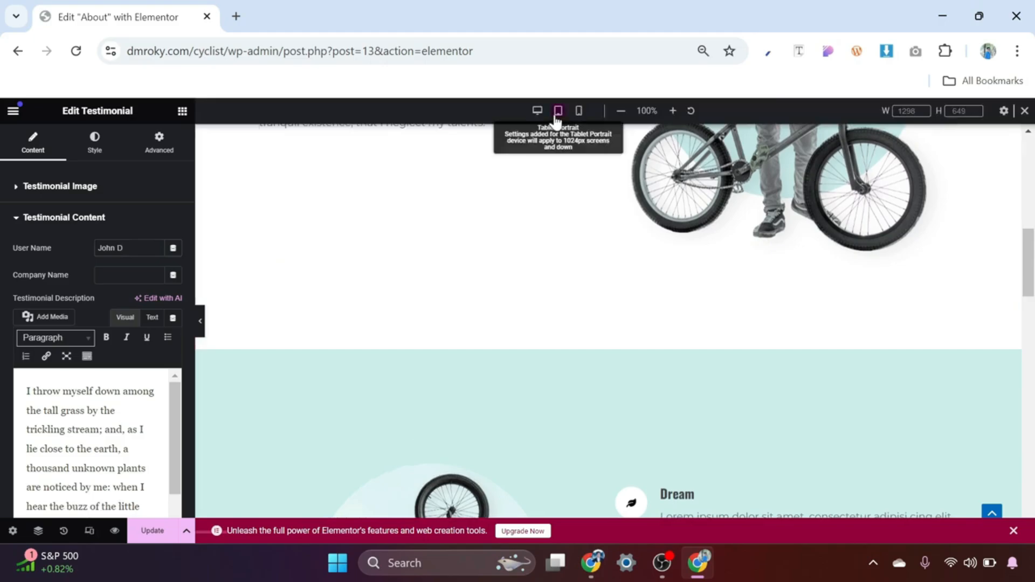
left_click(558, 111)
scroll(684, 305, "up", 15)
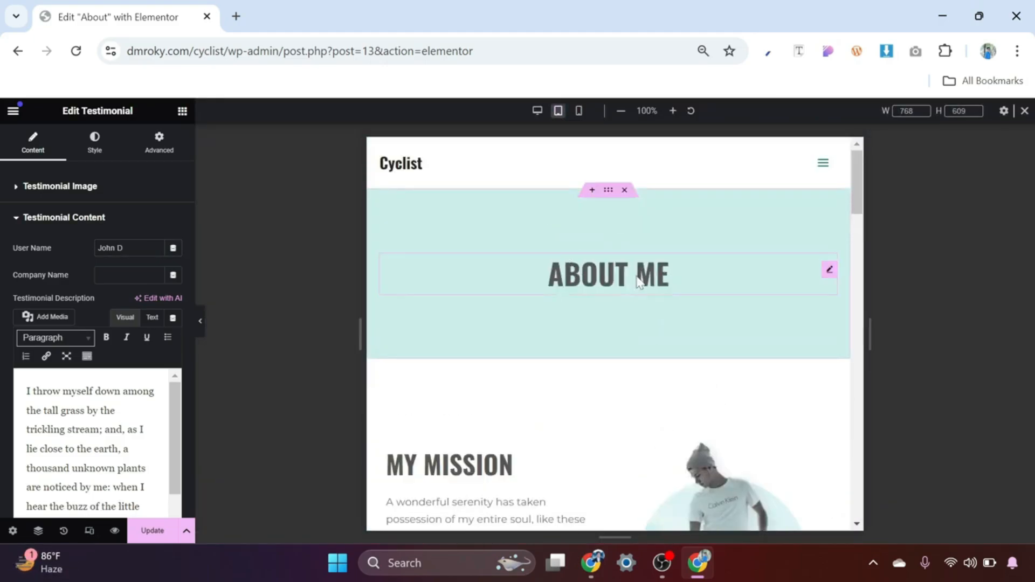
scroll(701, 267, "down", 2)
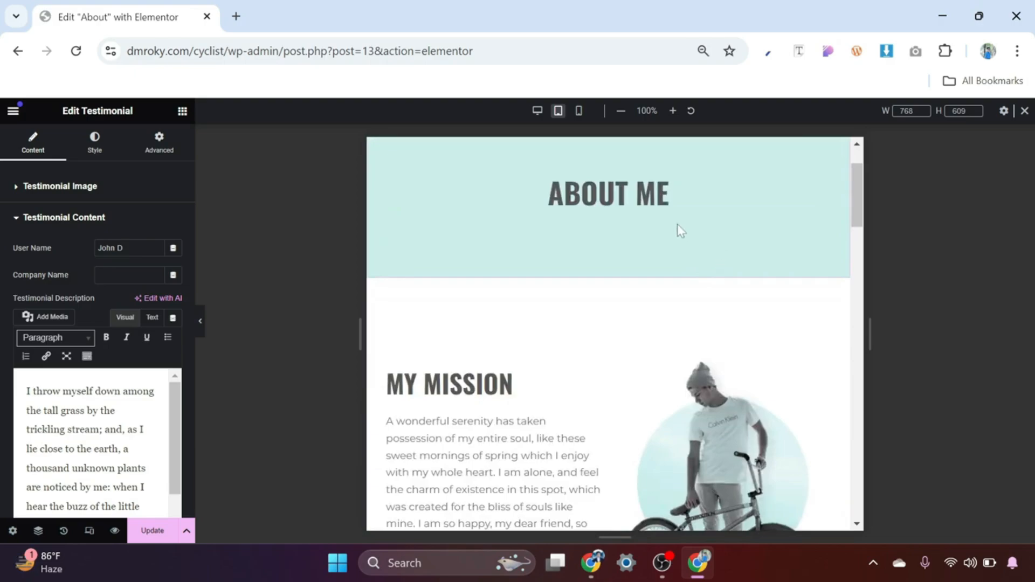
scroll(678, 226, "down", 2)
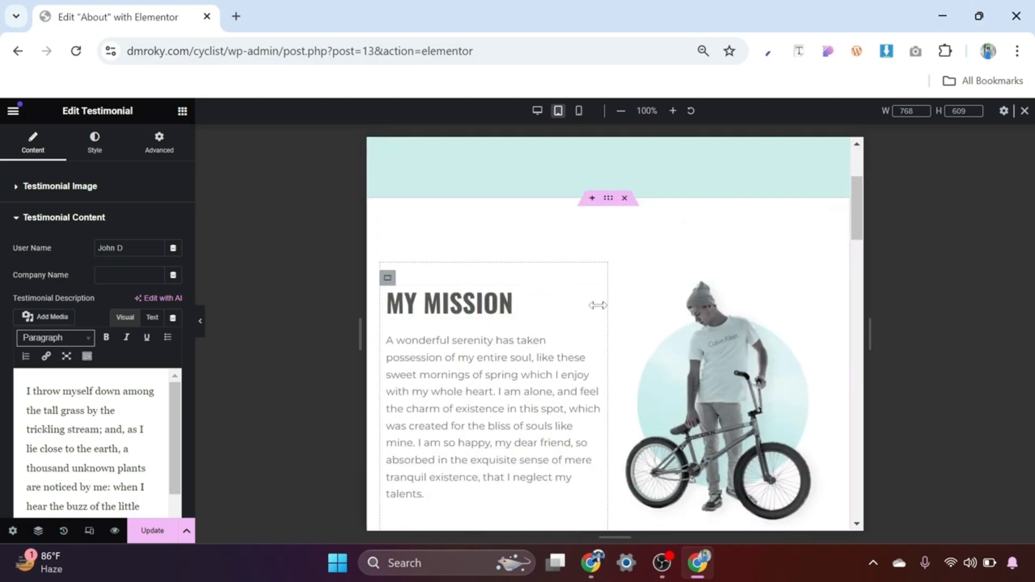
left_click(595, 306)
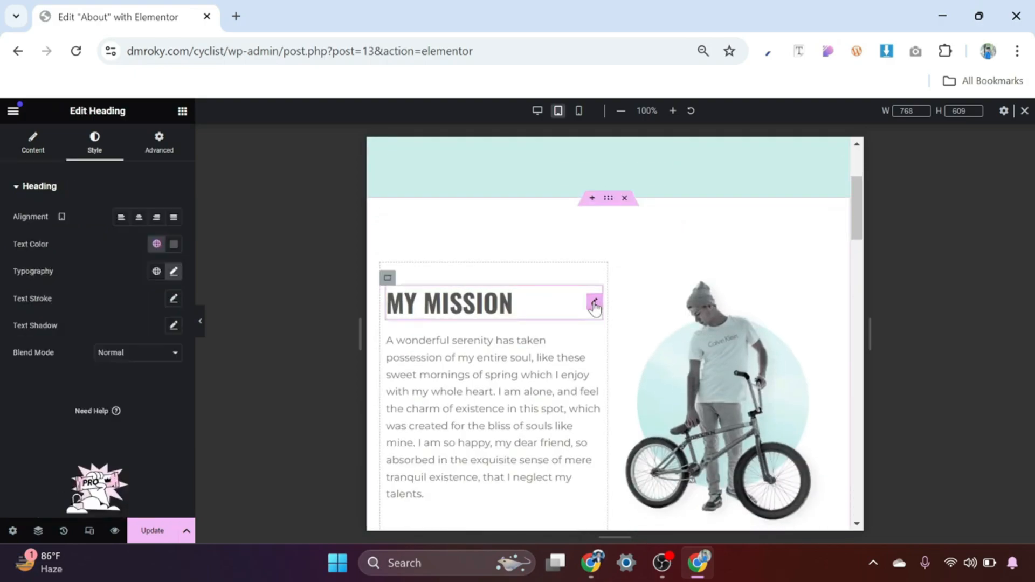
left_click(173, 274)
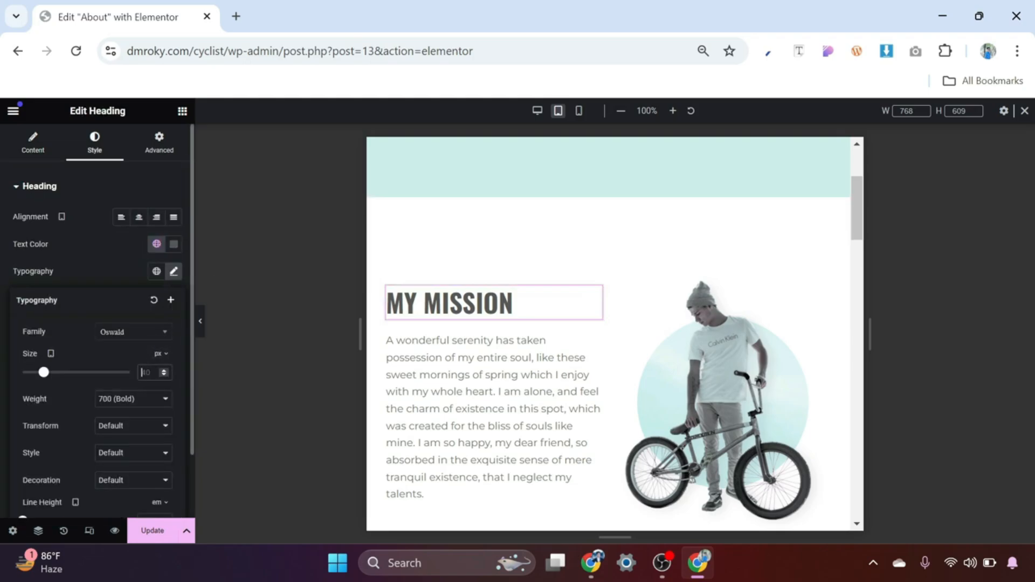
type("35")
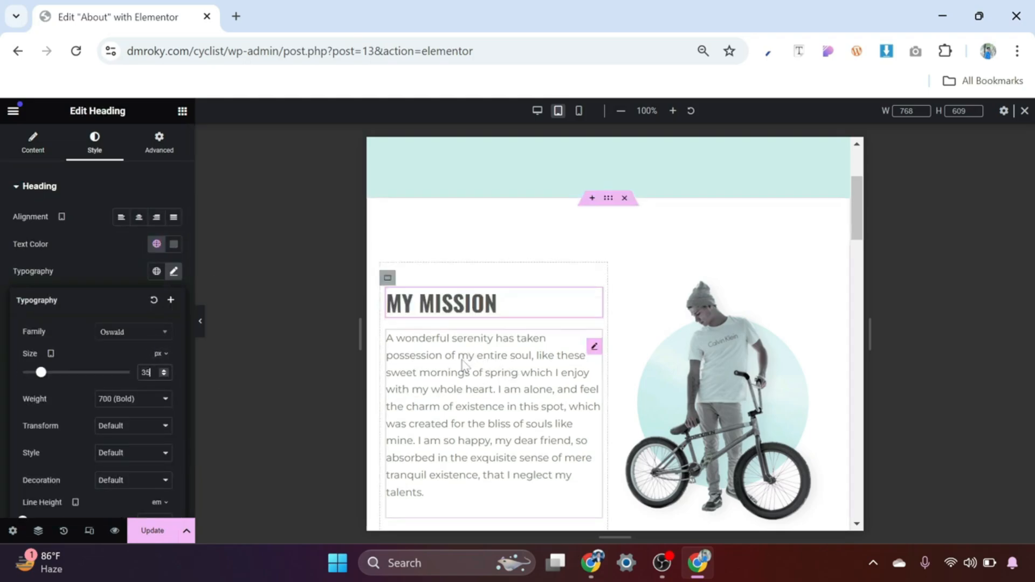
Set the feature list's tablet icon background size to 40 and its icon size to 10
scroll(513, 380, "down", 3)
scroll(499, 358, "down", 4)
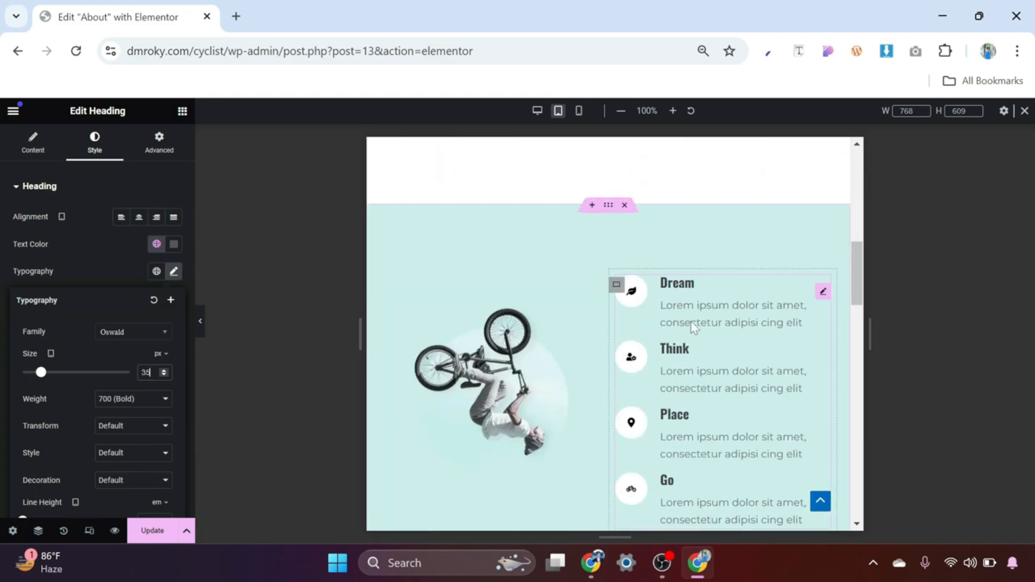
left_click(824, 291)
left_click(94, 153)
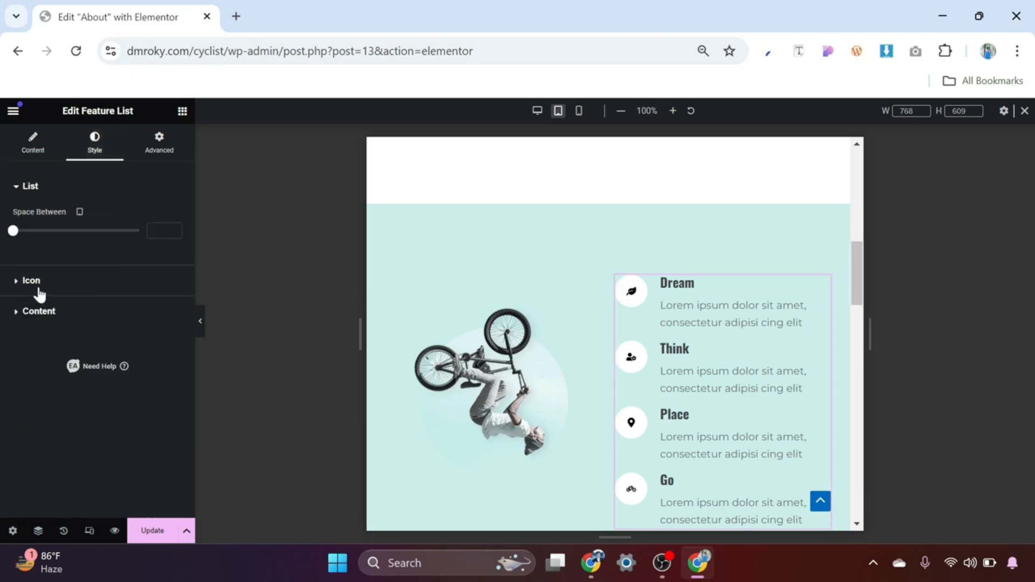
left_click(22, 283)
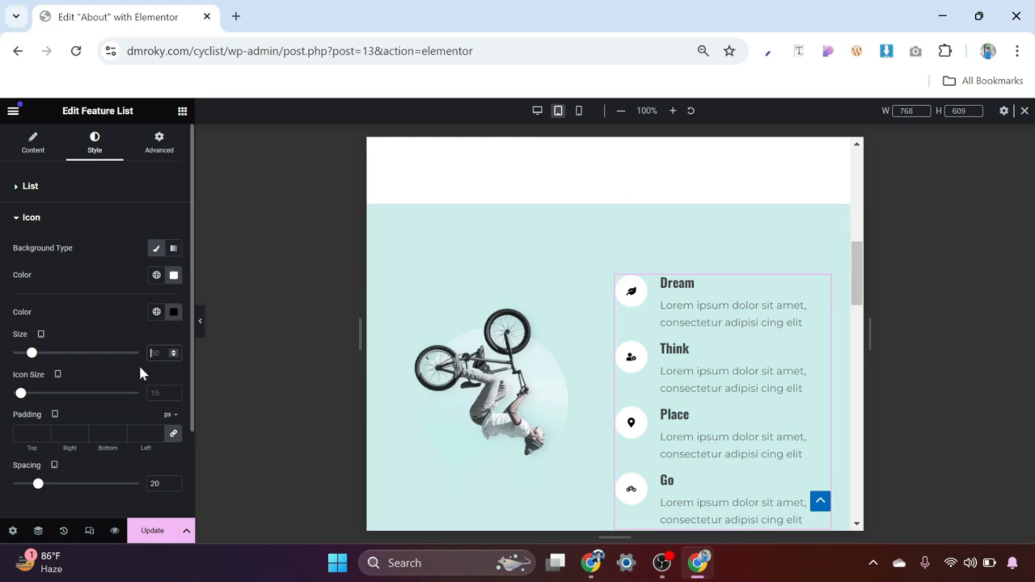
type("30")
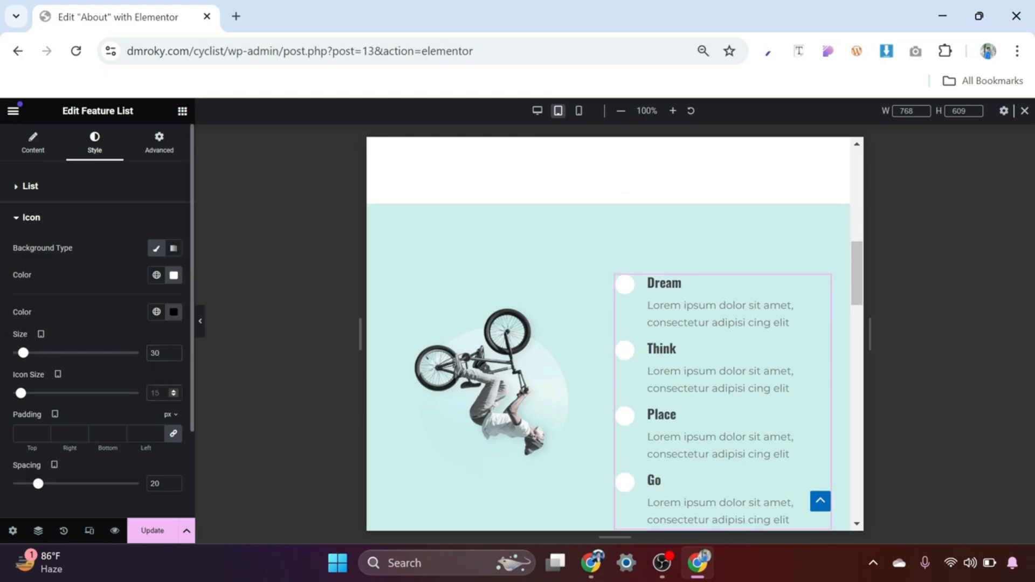
type("10")
type("40")
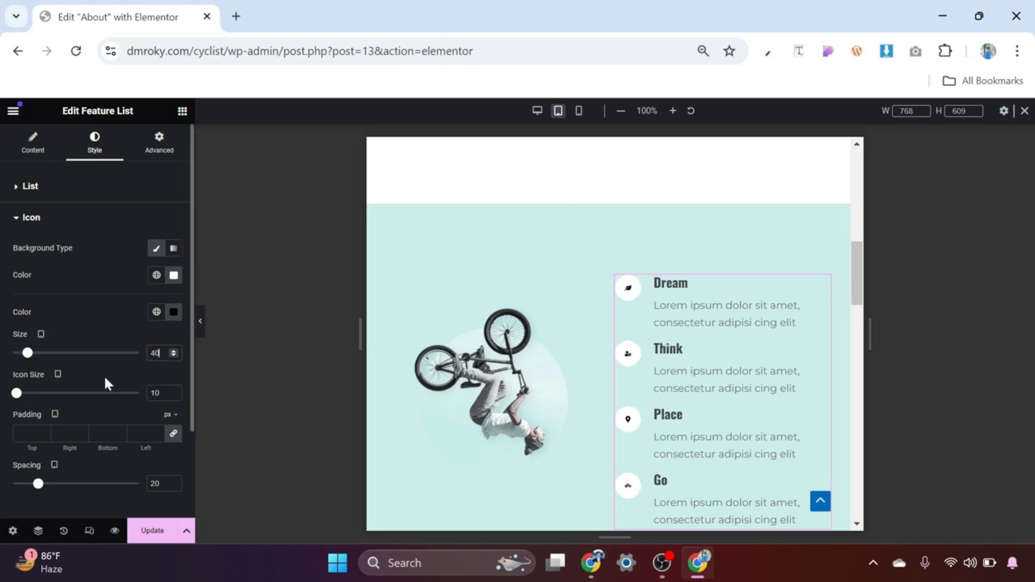
Set the feature list's tablet font sizes to 18 px for the titles and 13 px for the descriptions
scroll(89, 388, "down", 2)
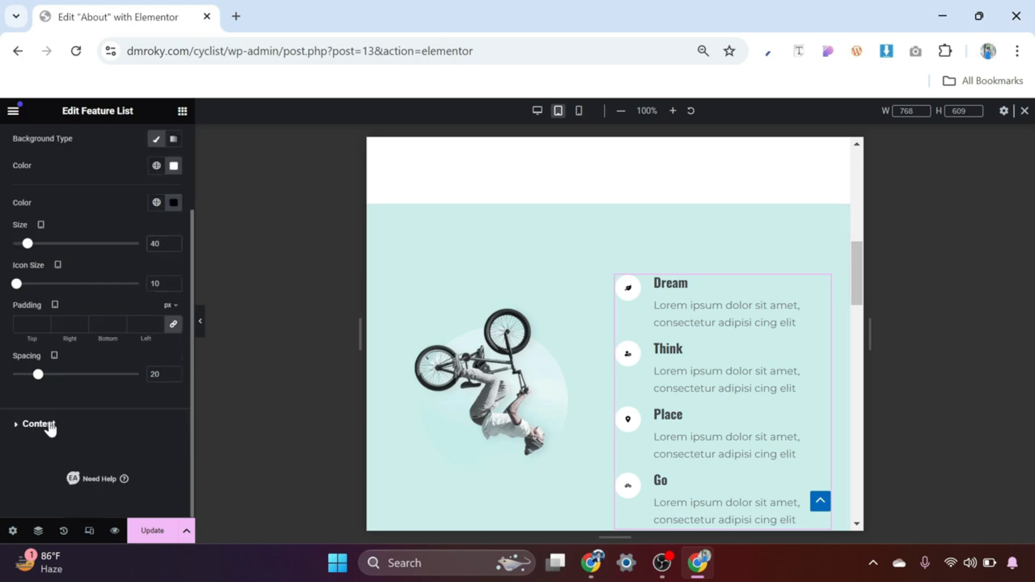
left_click(49, 425)
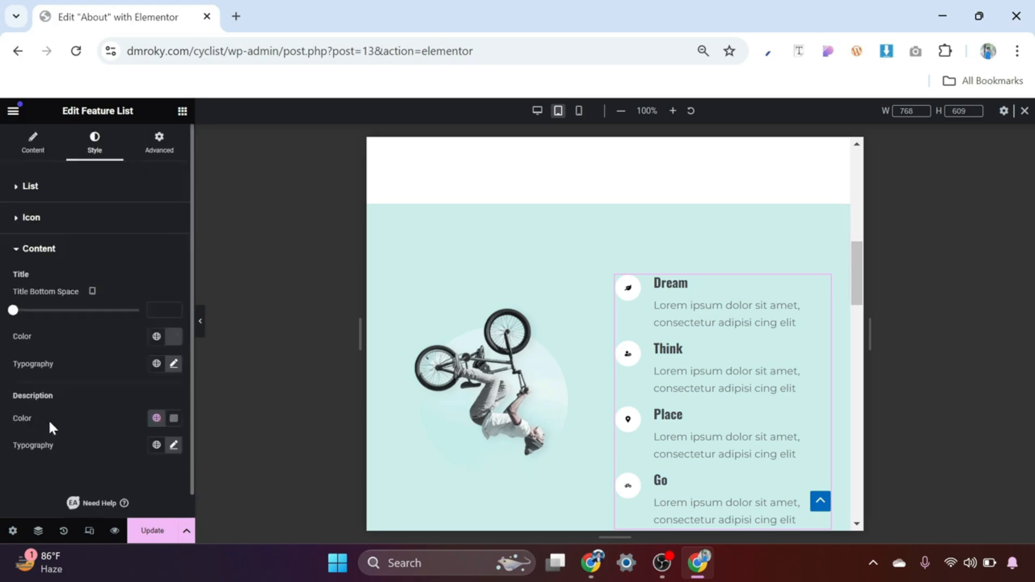
left_click(174, 365)
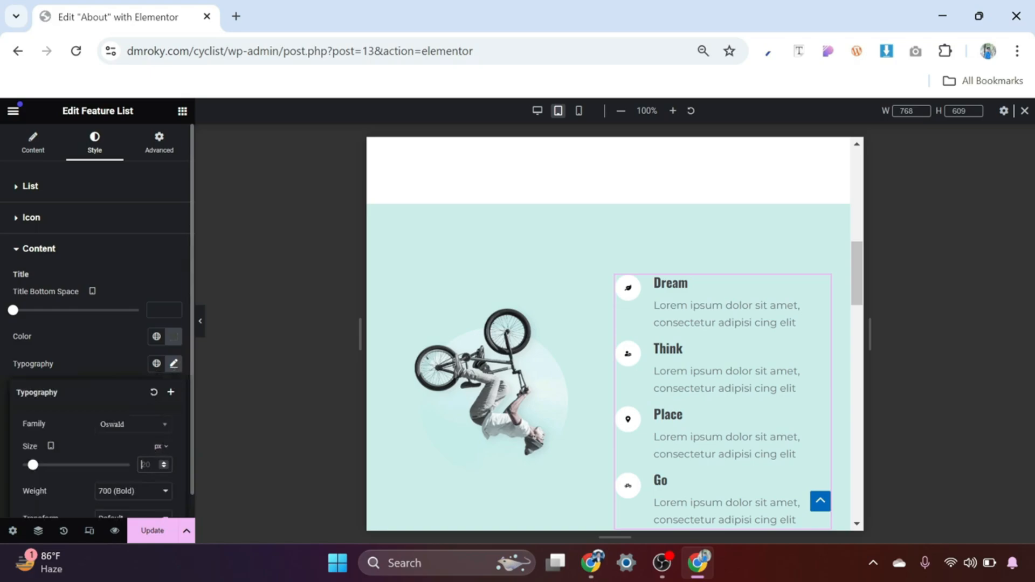
type("18")
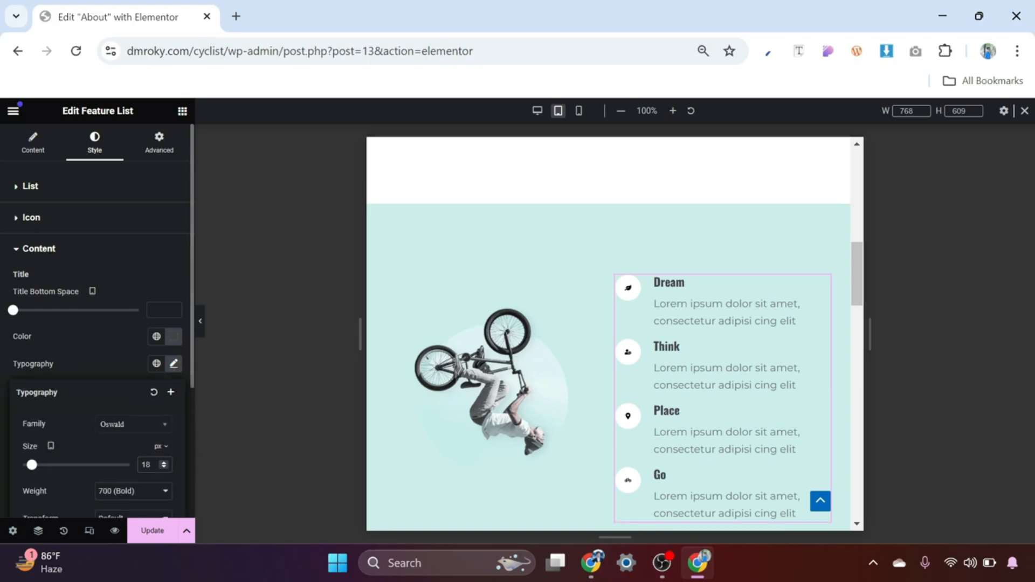
left_click(97, 359)
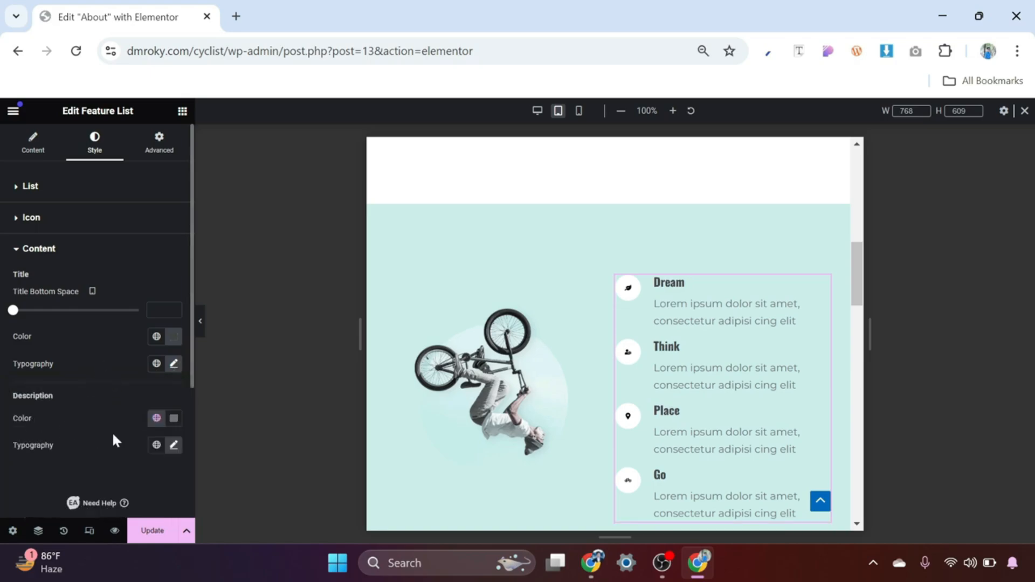
left_click(174, 445)
scroll(162, 485, "down", 2)
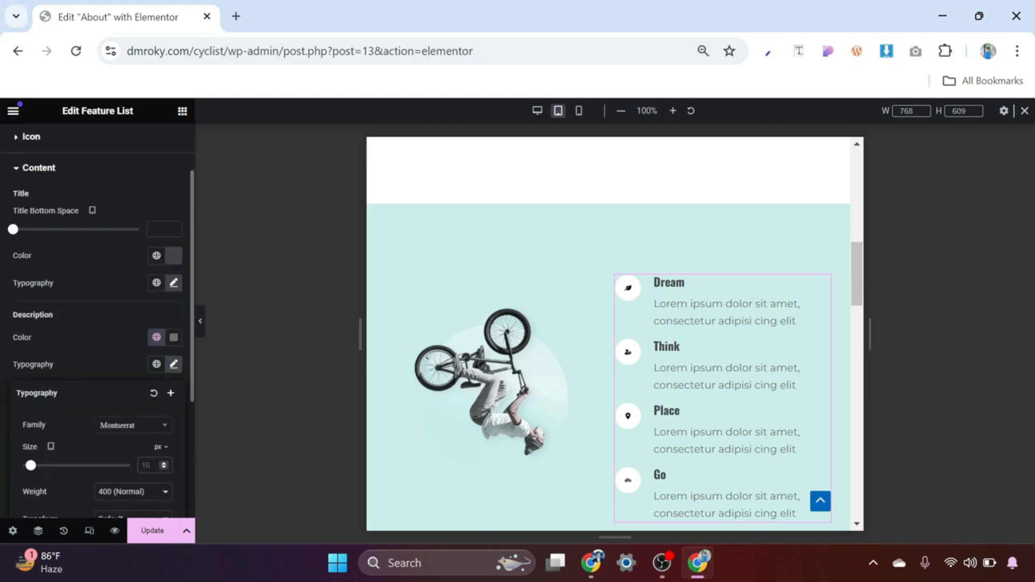
type("13")
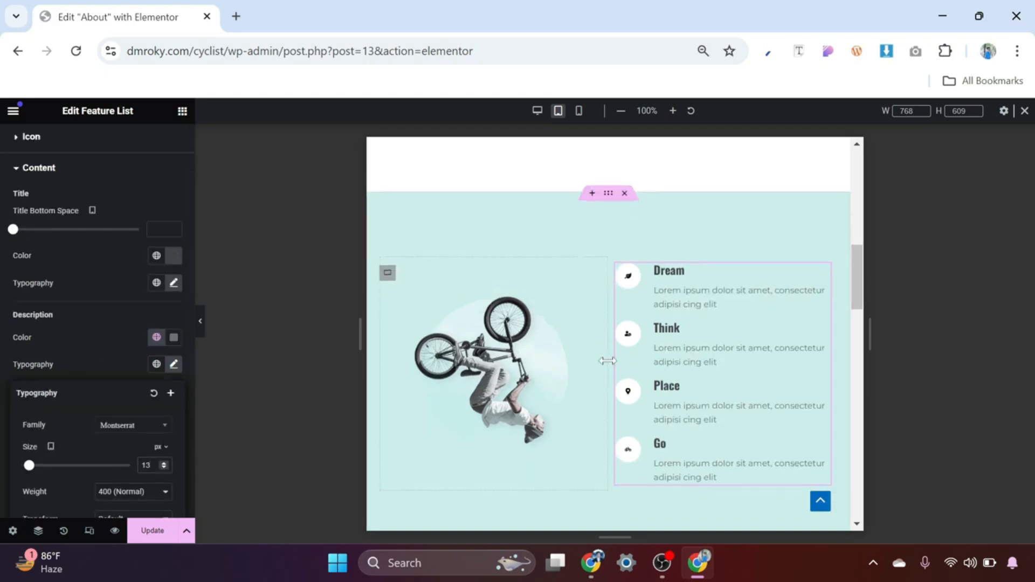
Set the FAQs heading's tablet font size to 35 px
scroll(620, 356, "down", 5)
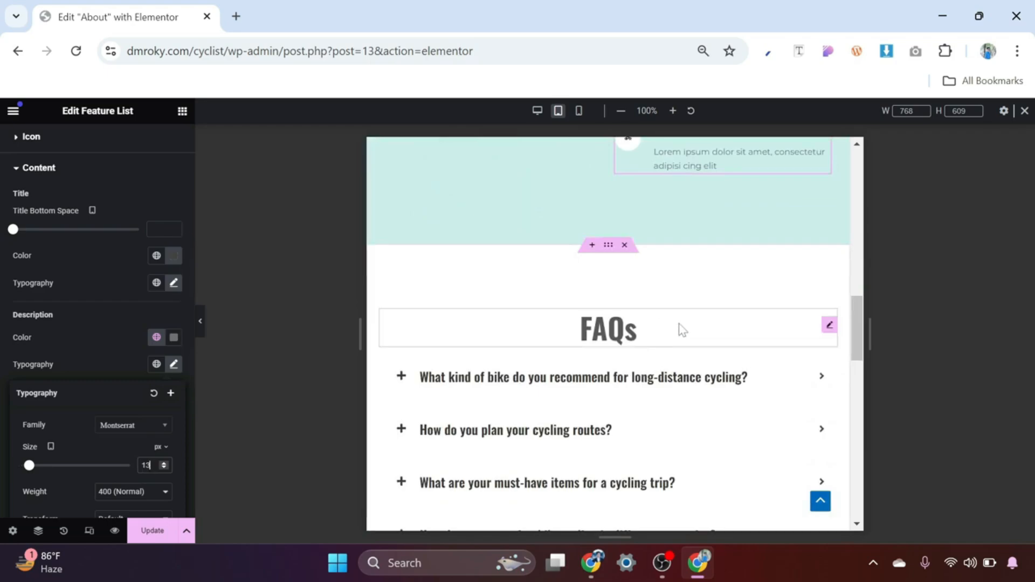
left_click(680, 327)
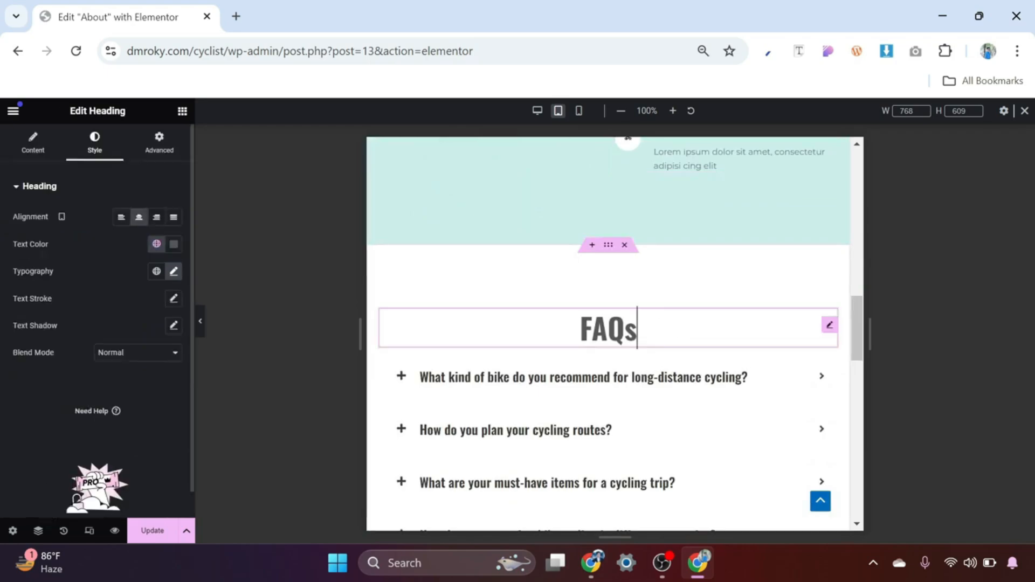
left_click(174, 271)
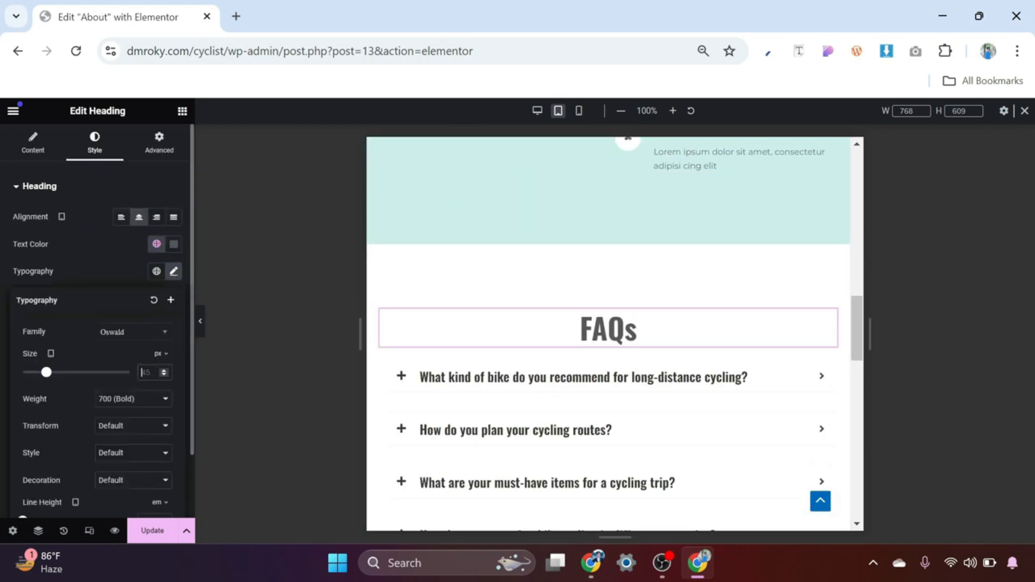
key("Delete")
type("35")
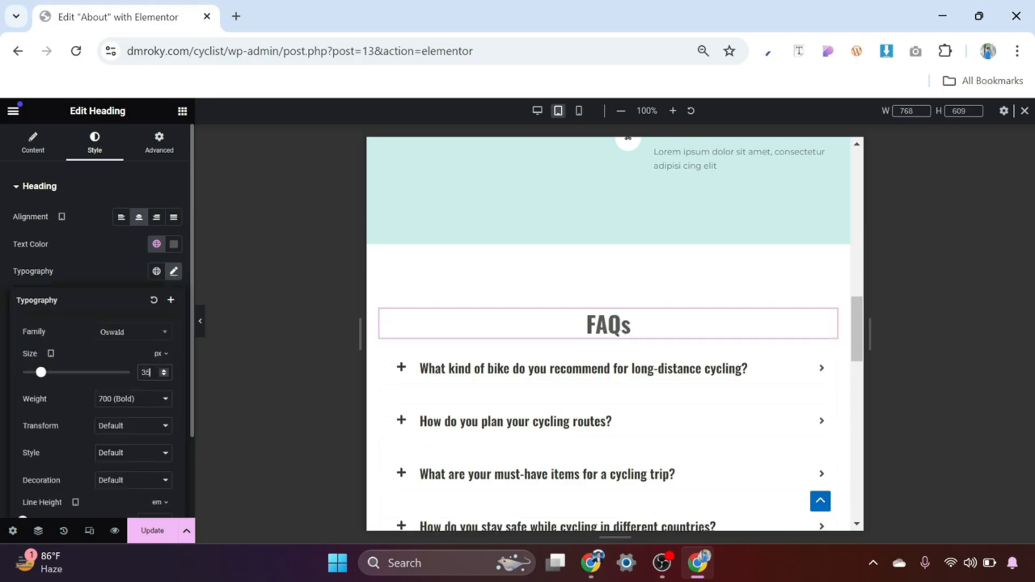
Expand the FAQ about must-have cycling trip items, and set the See What Readers Say heading's tablet font size to 35 px
scroll(566, 396, "down", 3)
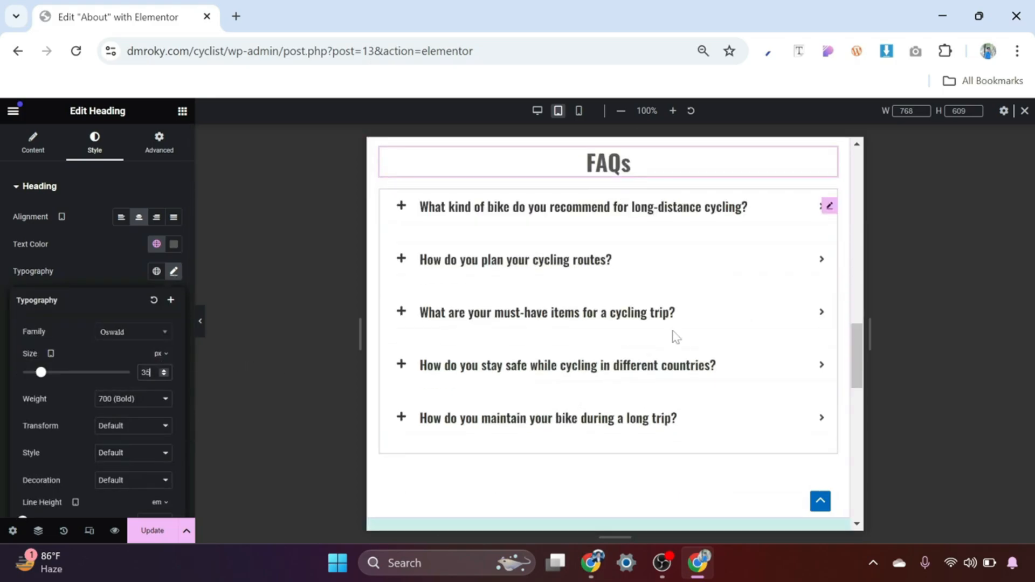
left_click(814, 316)
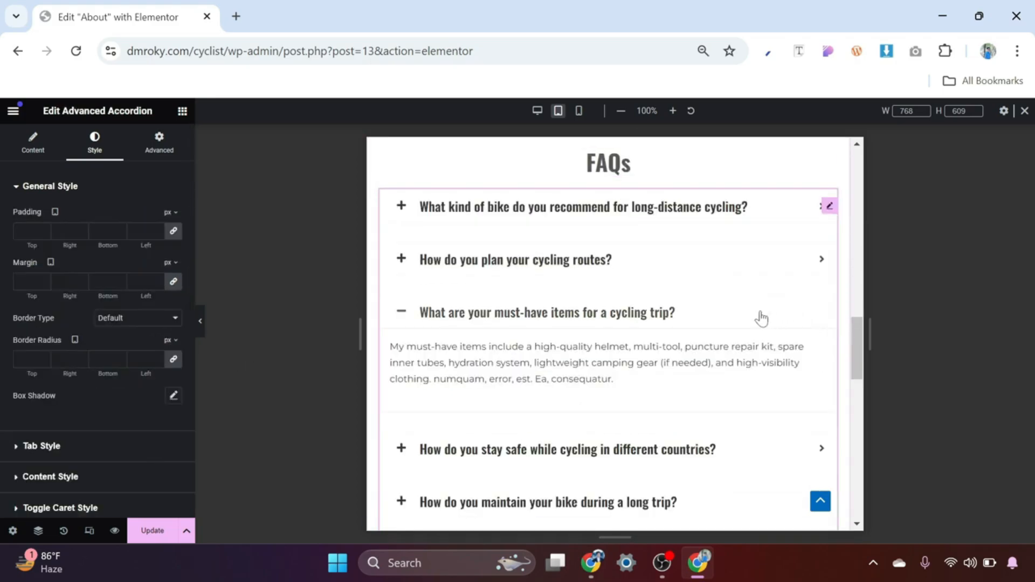
scroll(634, 339, "down", 3)
scroll(634, 339, "down", 3)
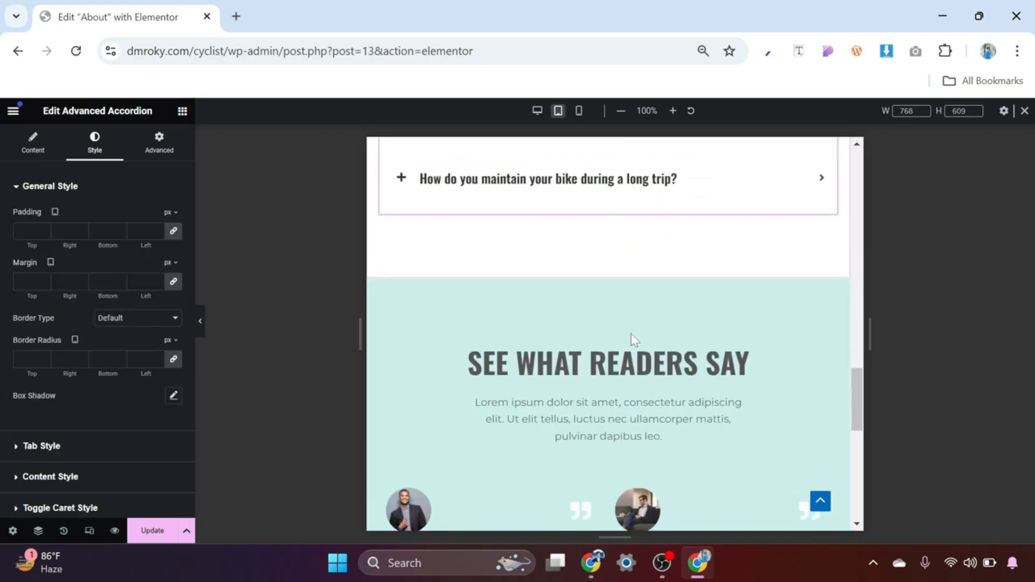
left_click(743, 365)
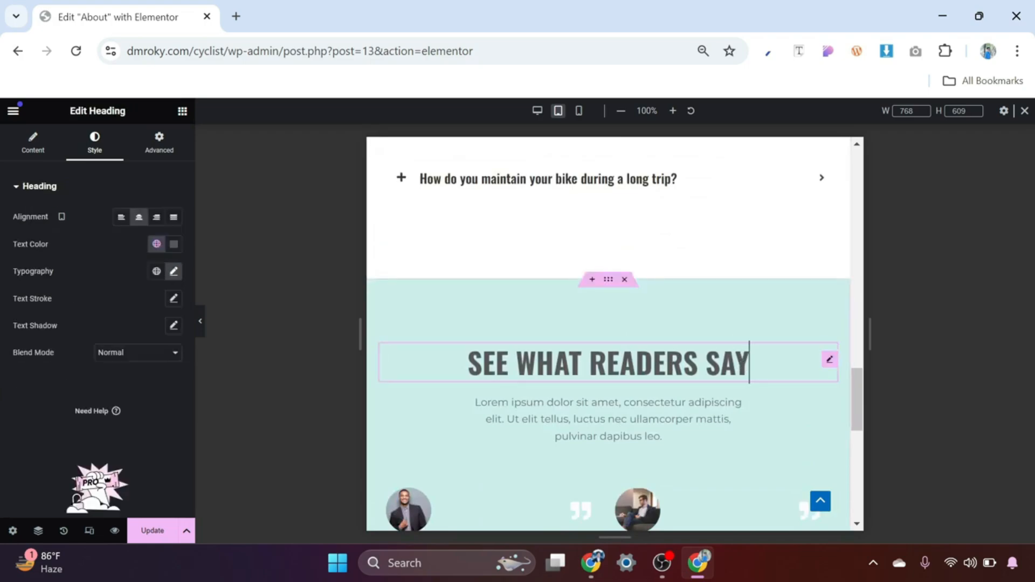
left_click(174, 272)
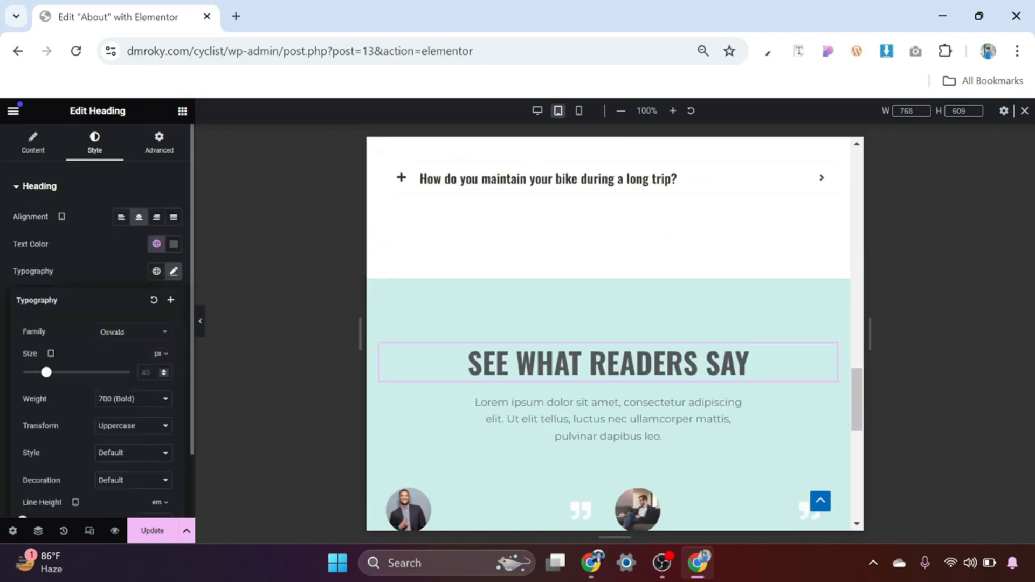
type("35")
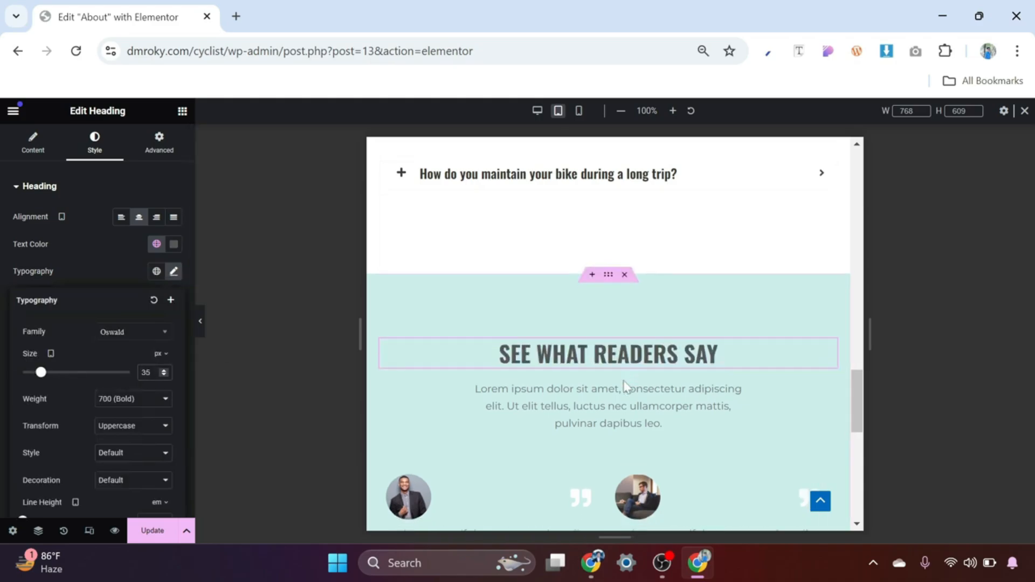
Set the tablet font size of the user name in the first testimonial to 18 px
scroll(686, 338, "down", 3)
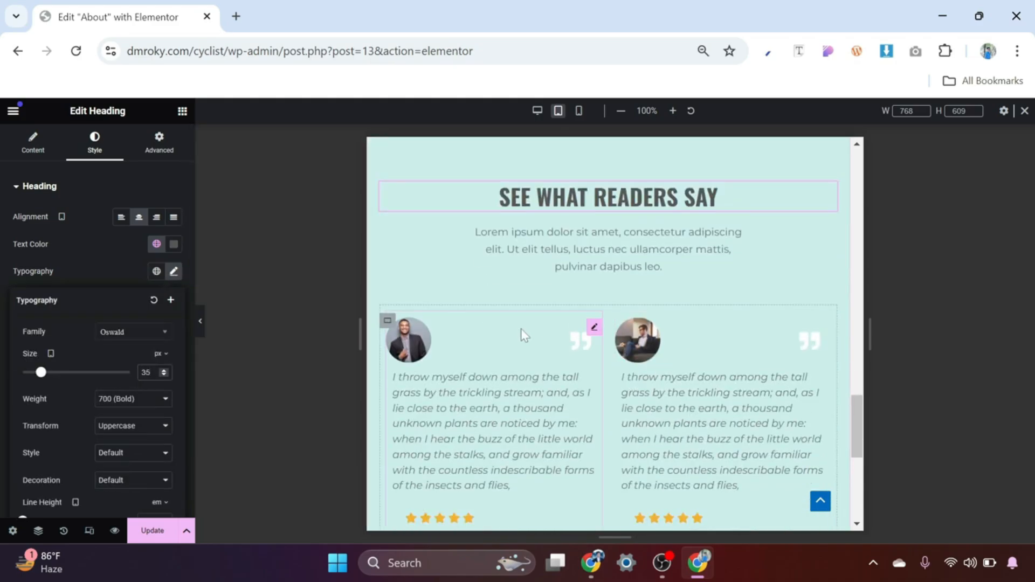
scroll(524, 335, "down", 2)
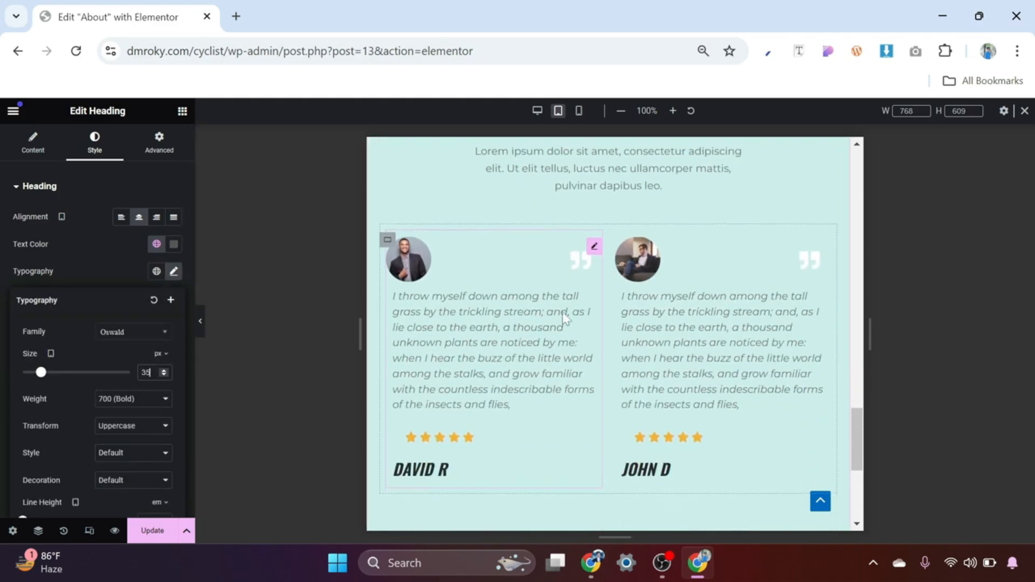
left_click(594, 248)
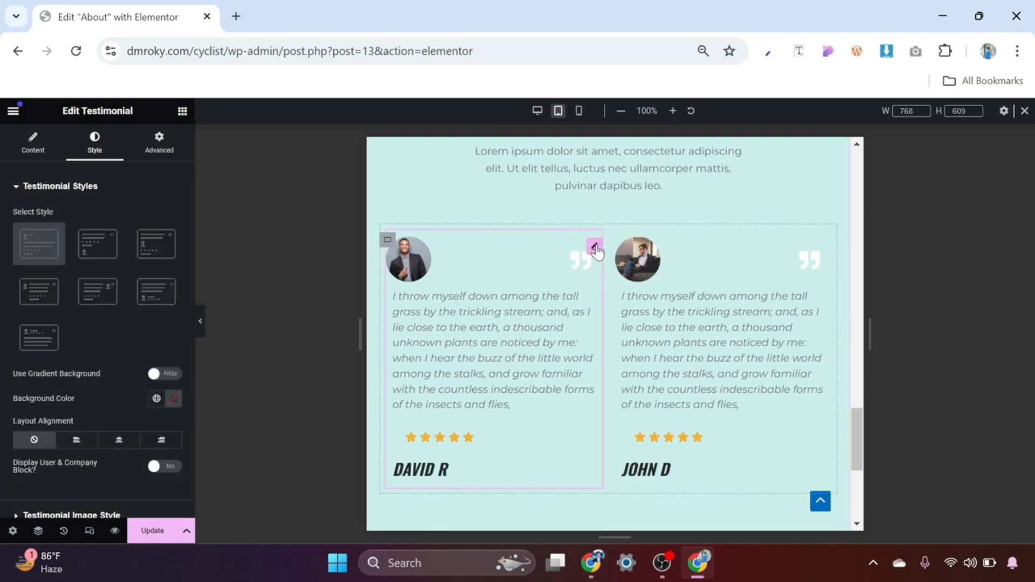
scroll(102, 345, "down", 3)
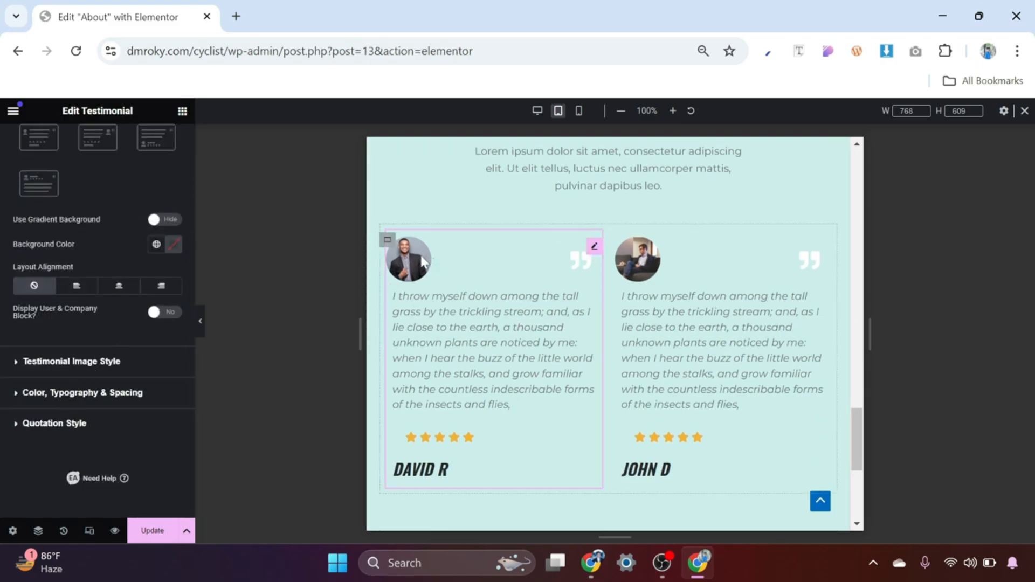
left_click(67, 395)
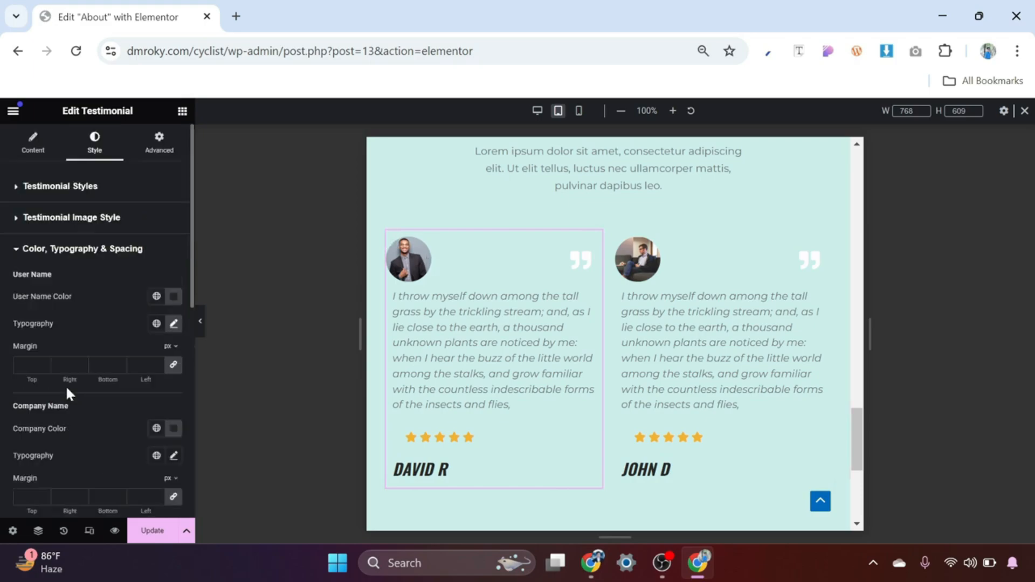
left_click(175, 324)
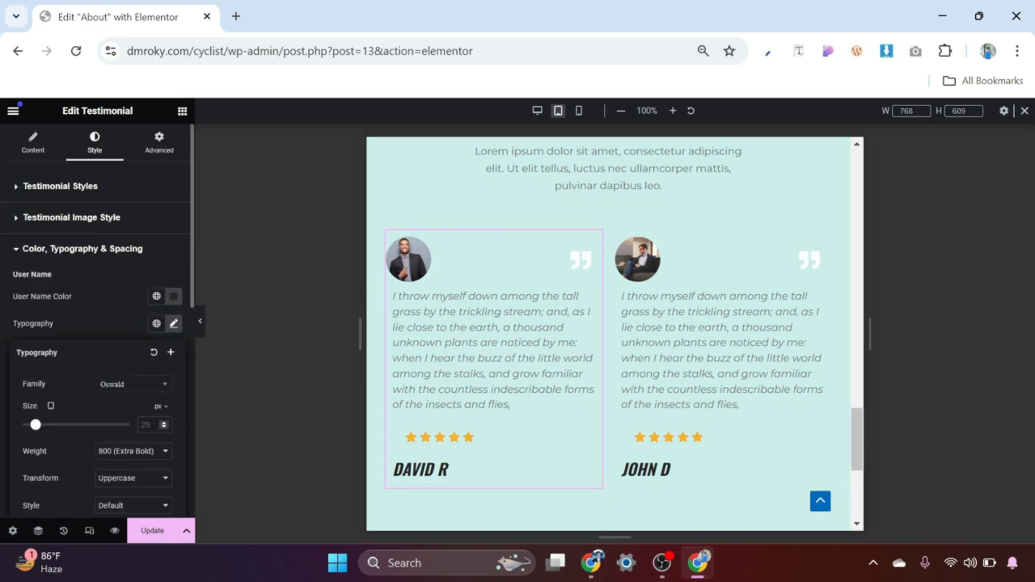
type("18")
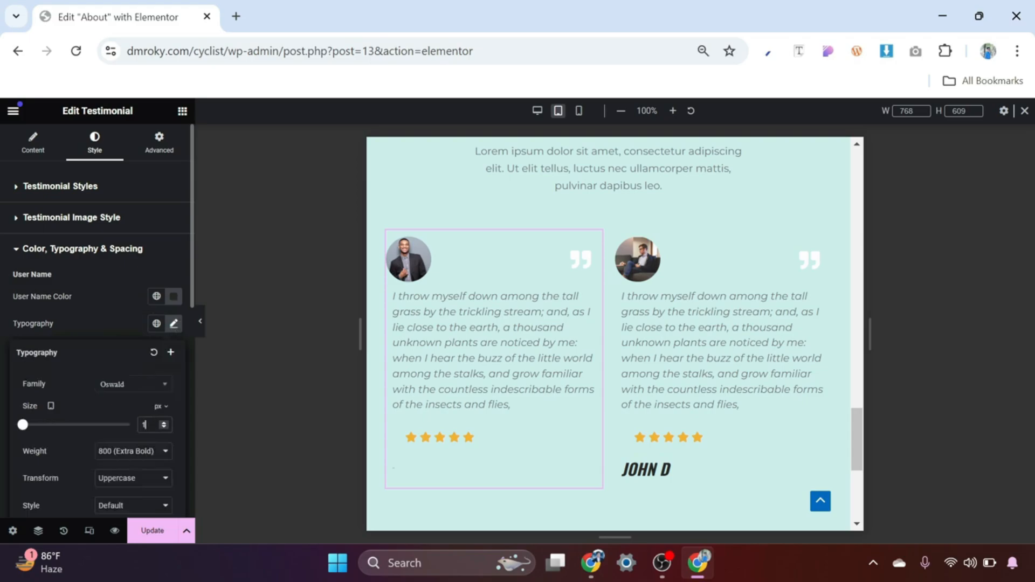
left_click(109, 317)
Set the tablet font size of the first testimonial's quote text to 13 px
scroll(107, 324, "down", 2)
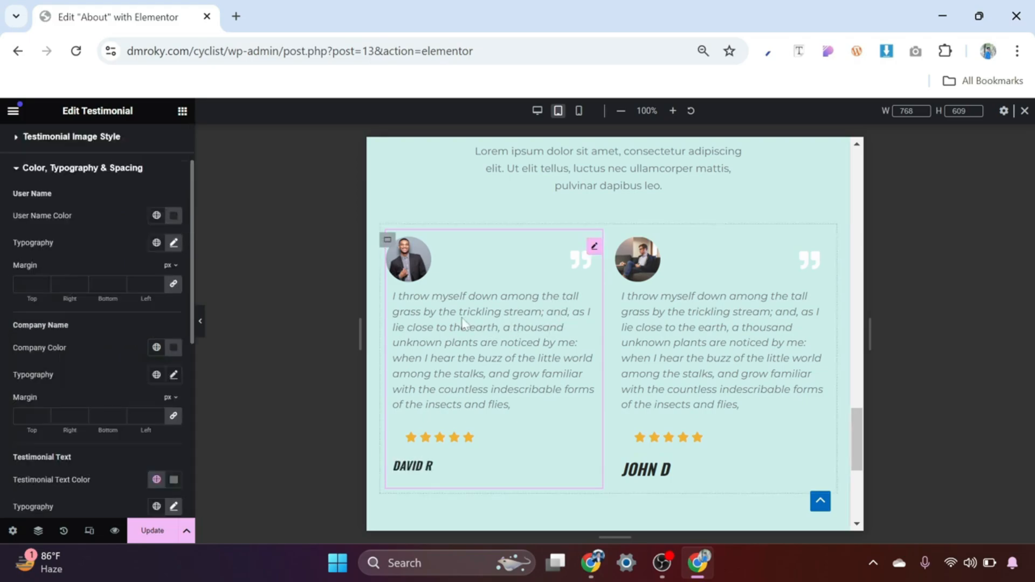
scroll(103, 377, "down", 2)
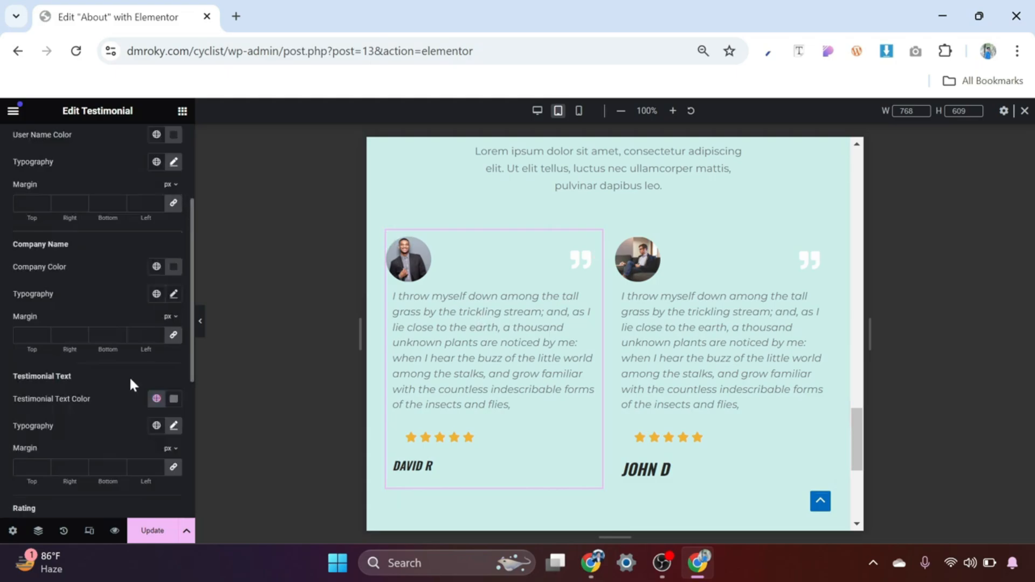
left_click(174, 430)
scroll(155, 485, "down", 2)
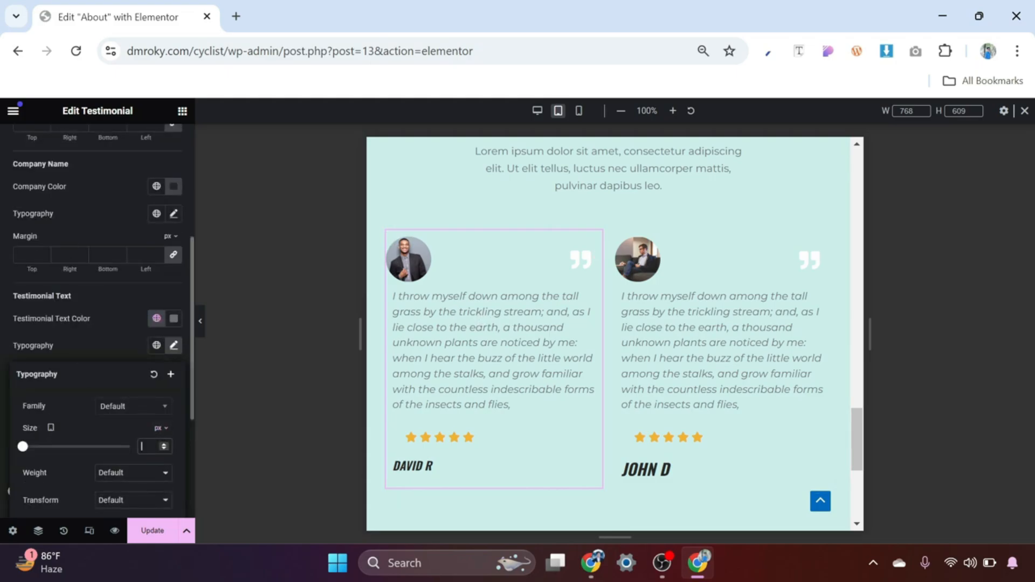
type("13")
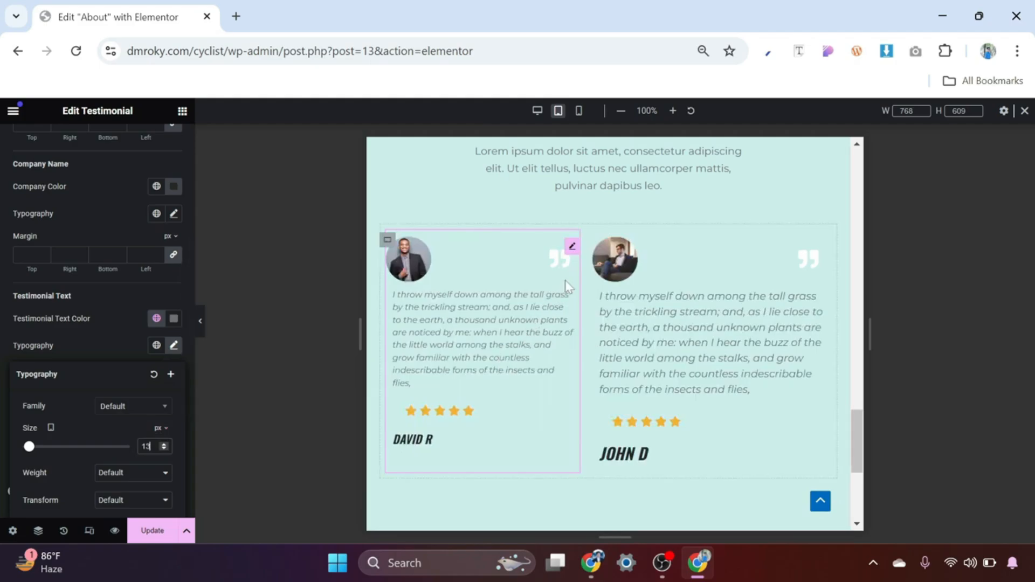
Copy the first testimonial and paste its style onto the second testimonial
right_click(573, 251)
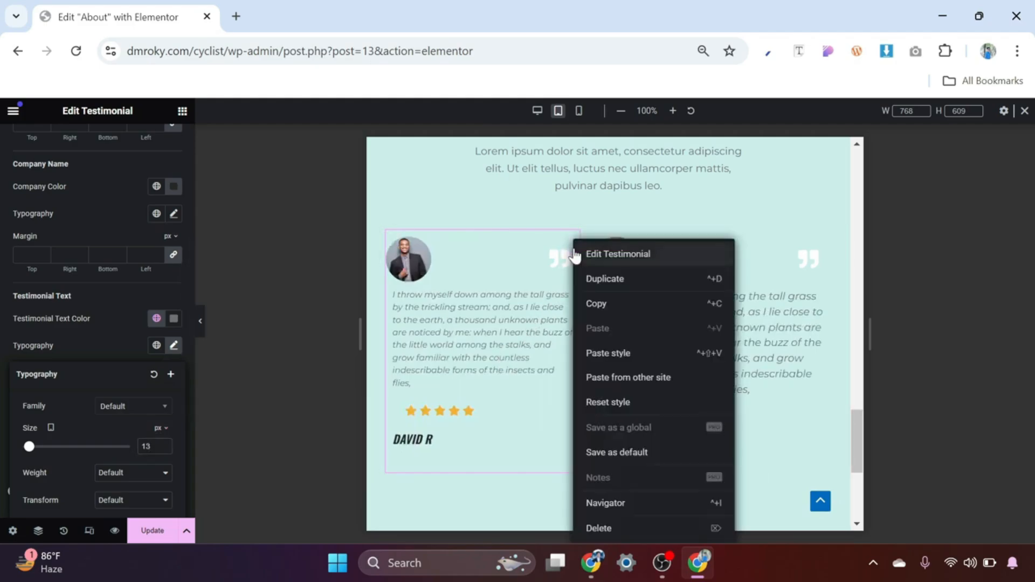
left_click(595, 305)
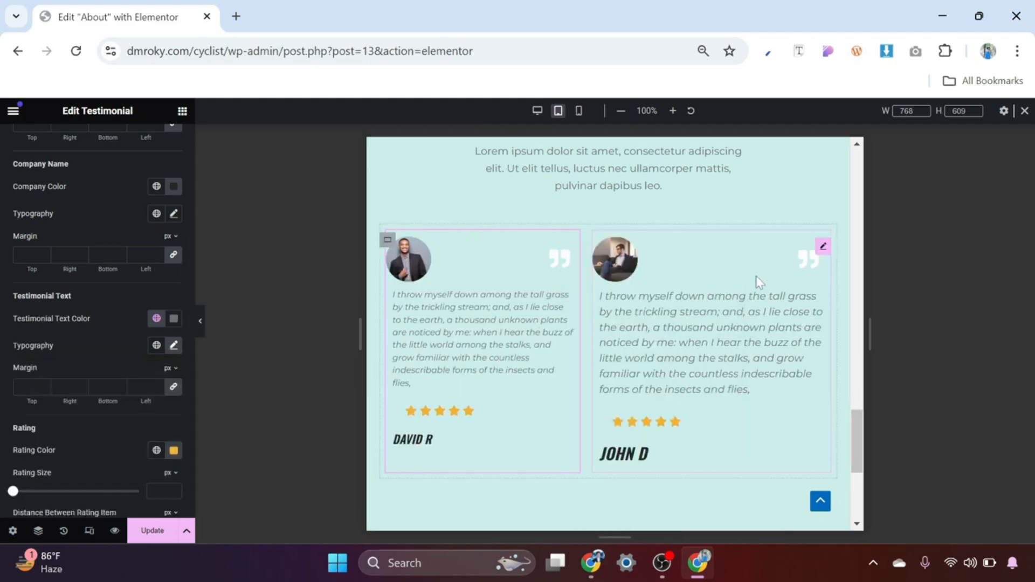
left_click(823, 248)
right_click(824, 248)
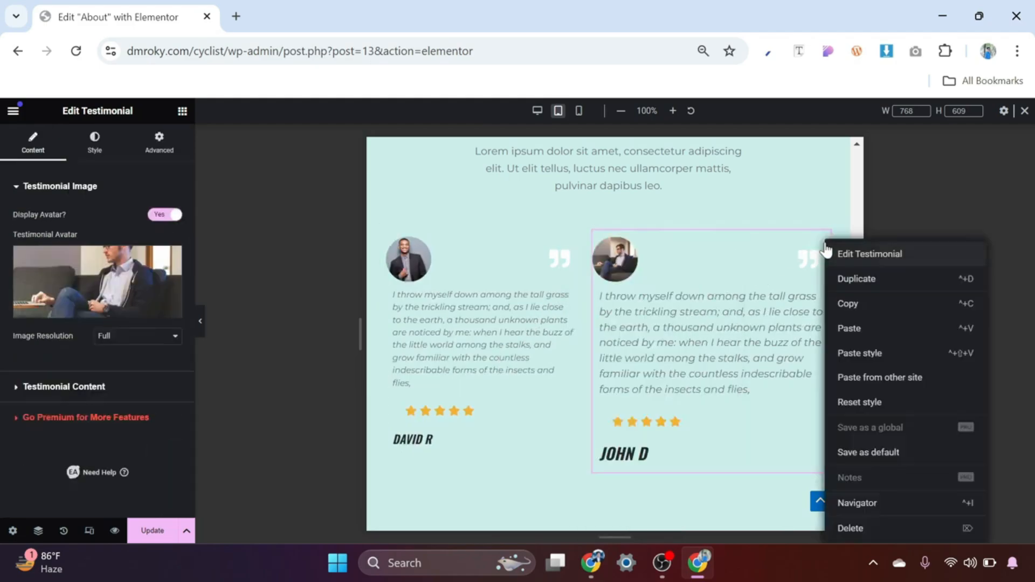
left_click(852, 353)
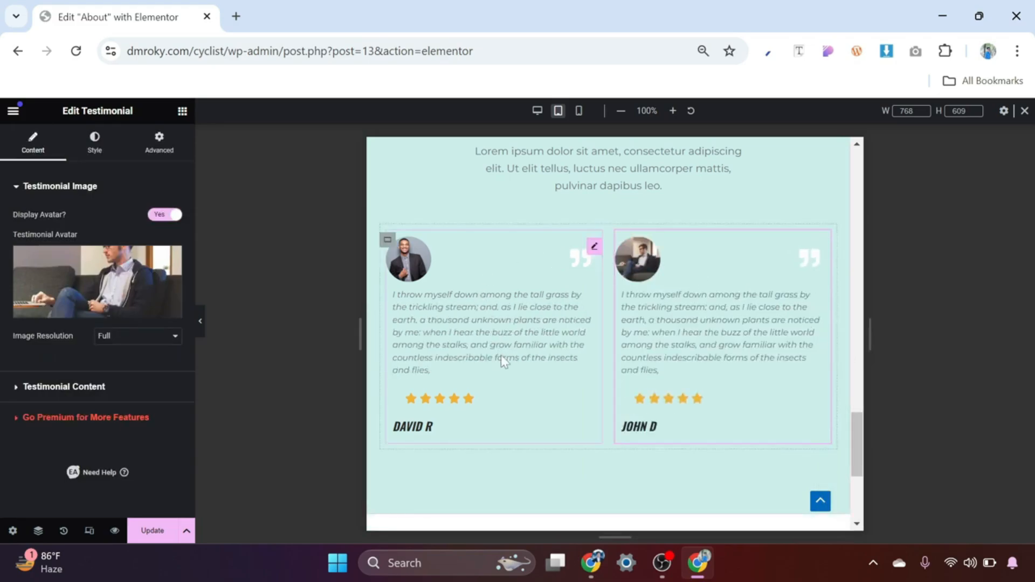
Switch the preview to mobile and set the About Me heading's font size to 35 px
scroll(500, 355, "down", 3)
scroll(500, 355, "up", 10)
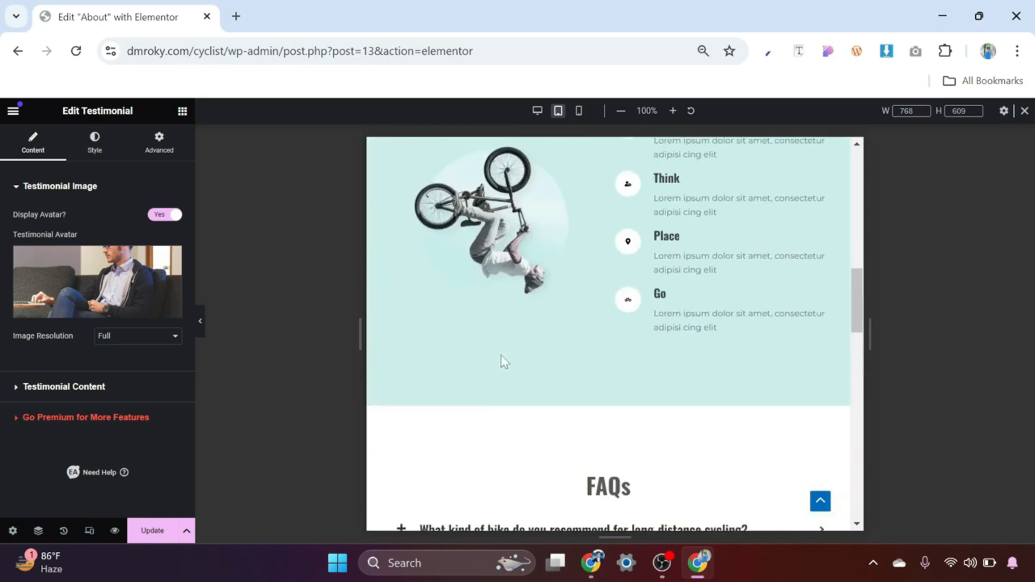
left_click(579, 112)
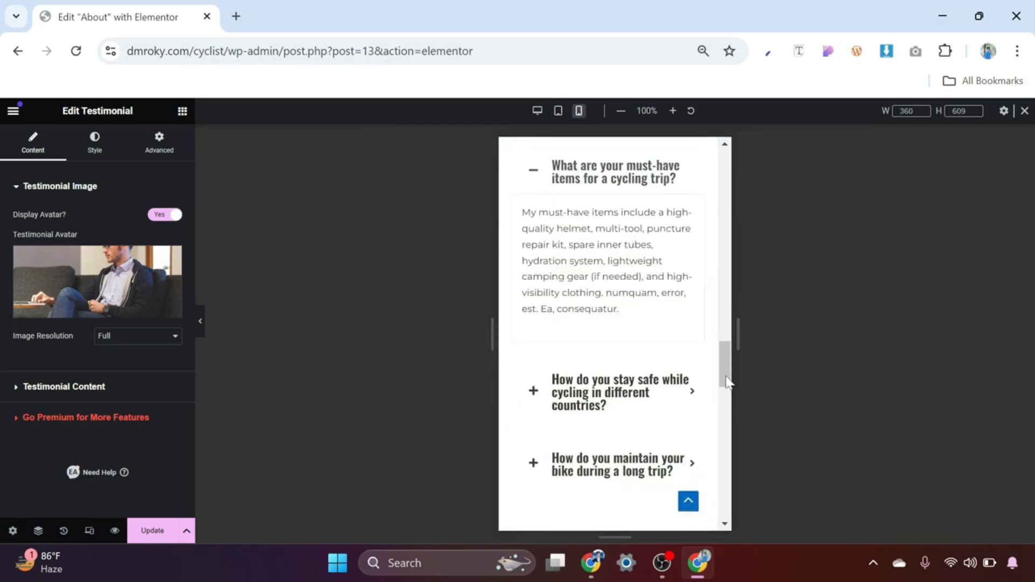
left_click_drag(726, 380, 706, 183)
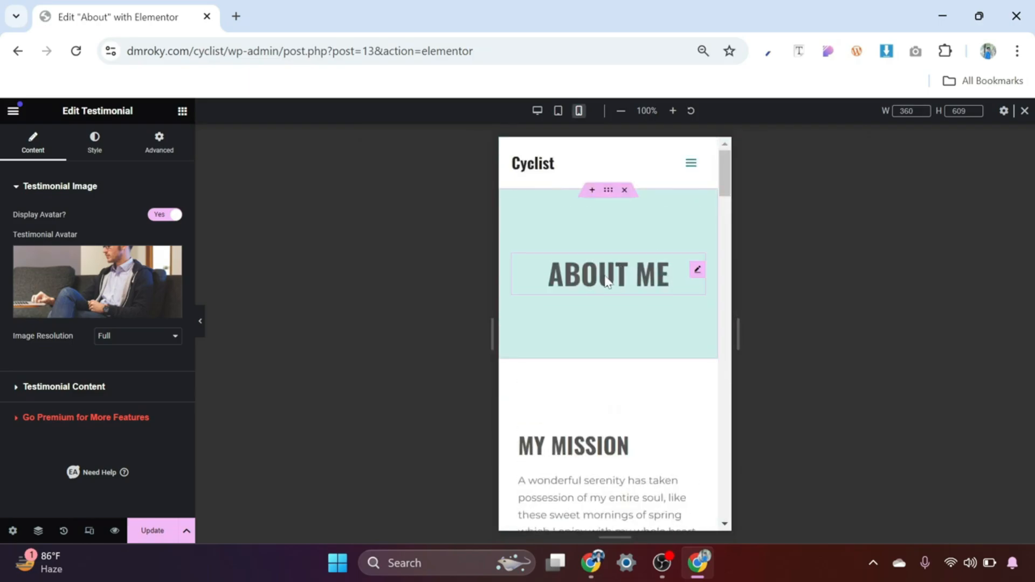
left_click(697, 270)
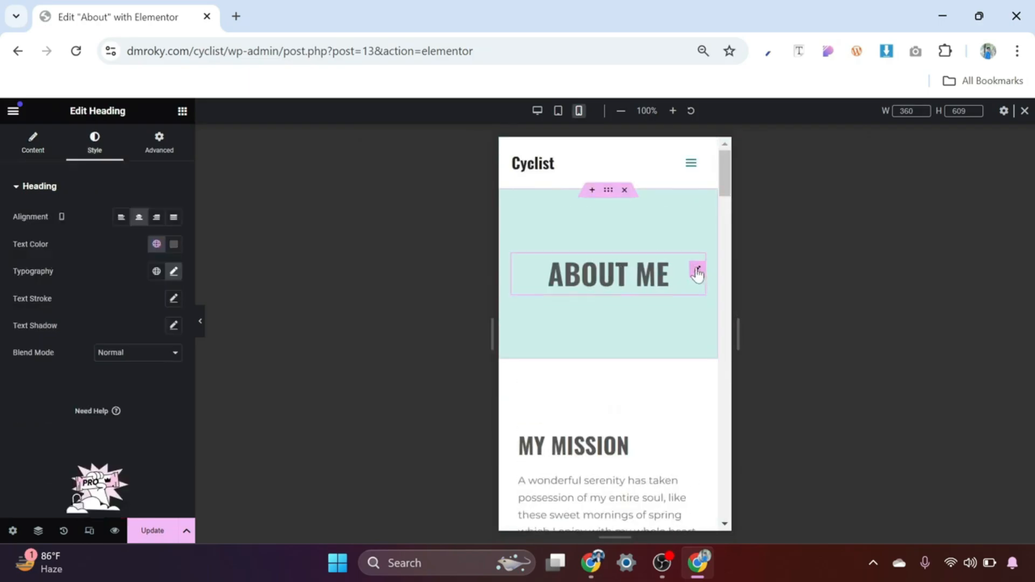
left_click(173, 271)
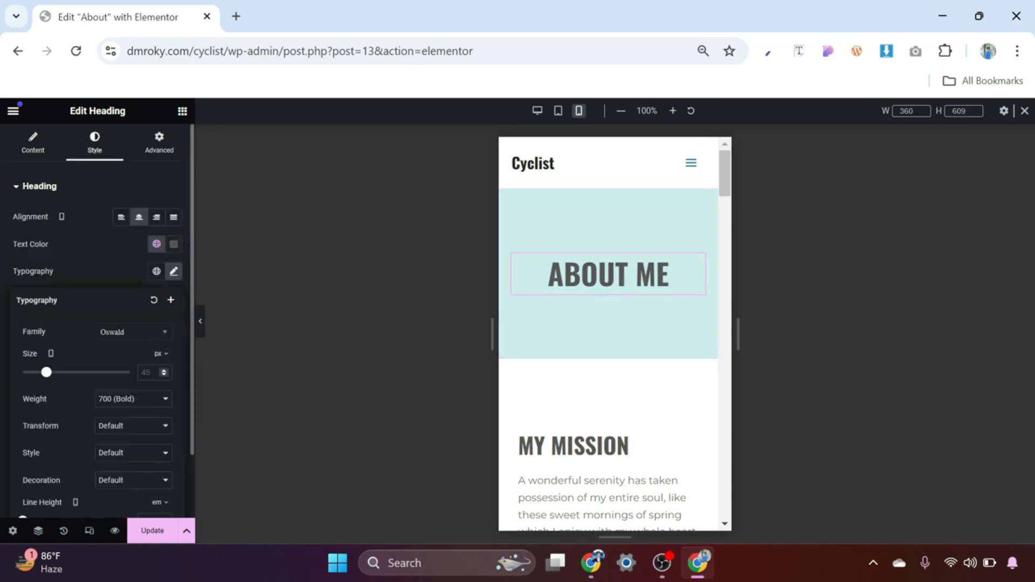
type("35")
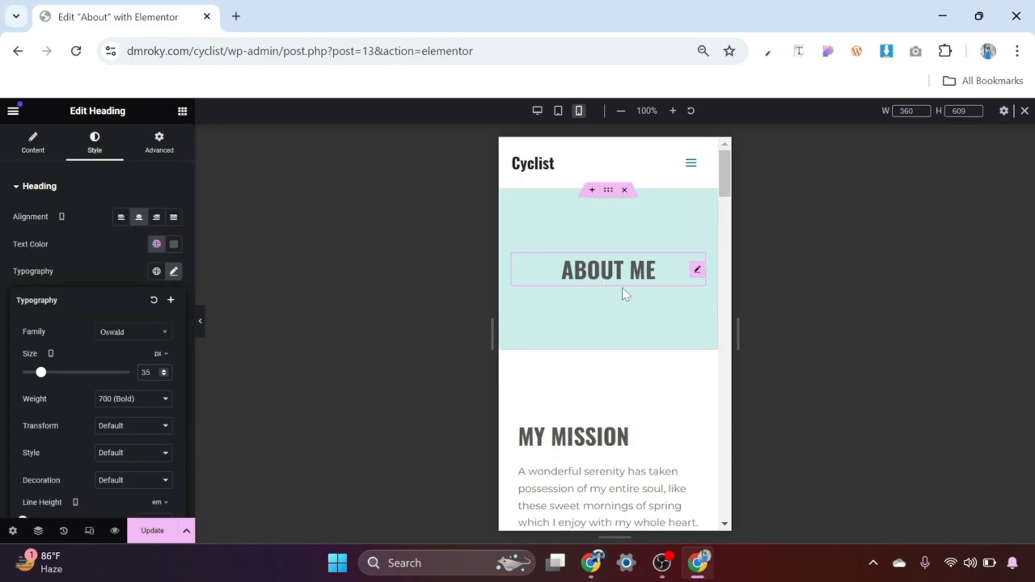
Set the My Mission heading's mobile font size to 30 px
scroll(623, 289, "down", 1)
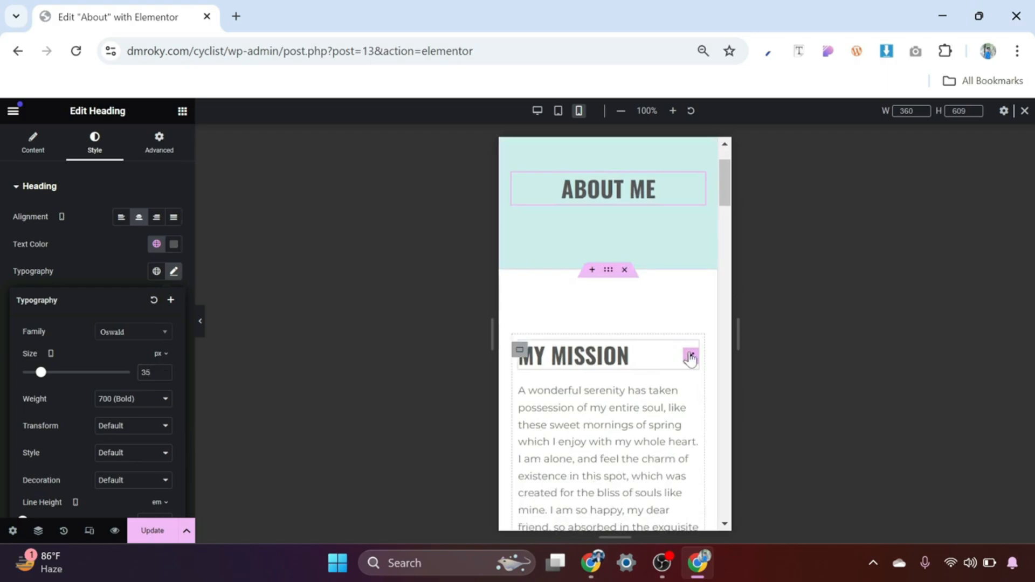
left_click(690, 356)
left_click(174, 272)
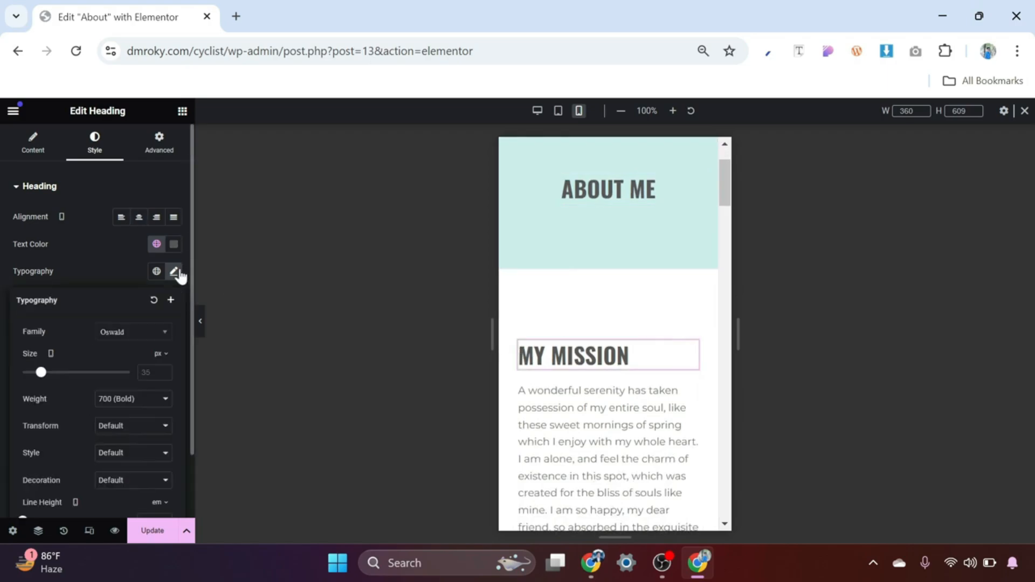
left_click(149, 372)
type("30")
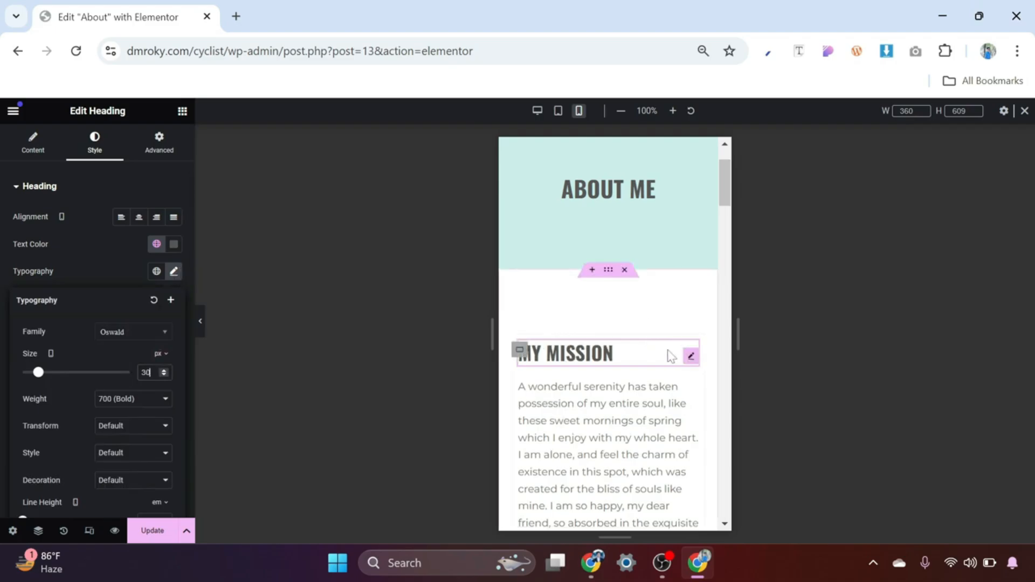
Copy the My Mission heading's style onto the FAQs heading and align the FAQs heading to the center
right_click(689, 358)
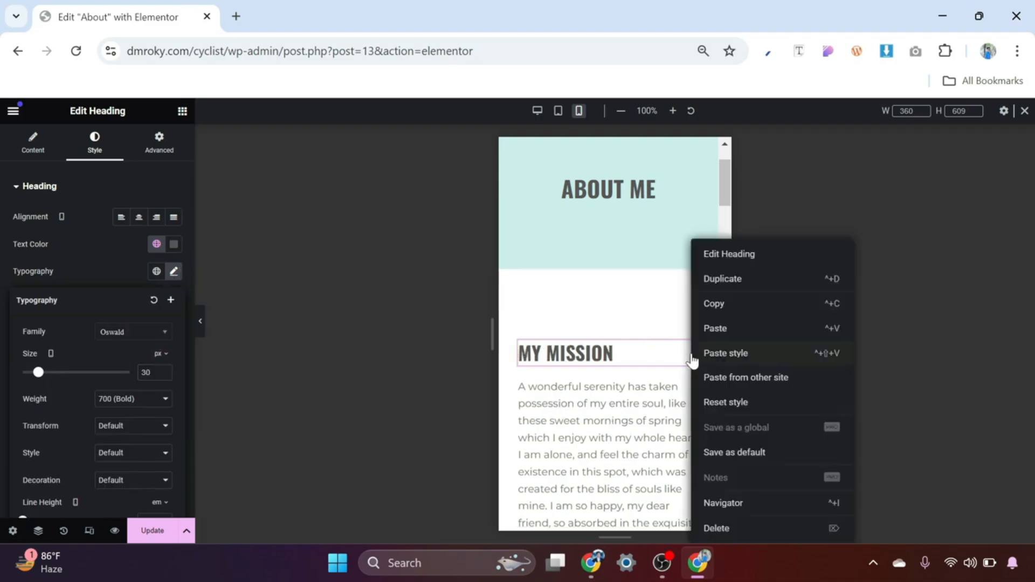
left_click(725, 312)
scroll(636, 366, "down", 10)
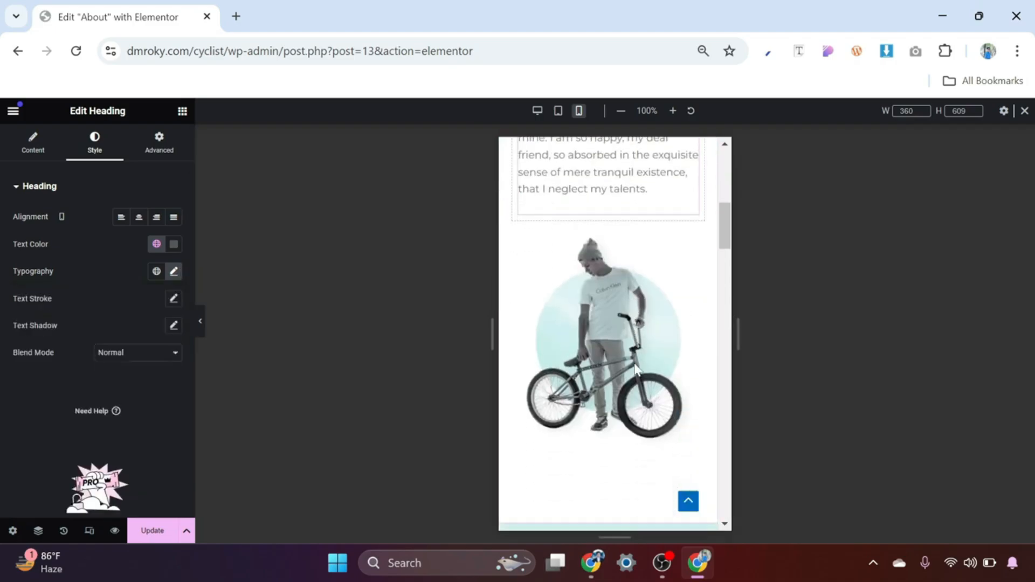
scroll(635, 369, "down", 7)
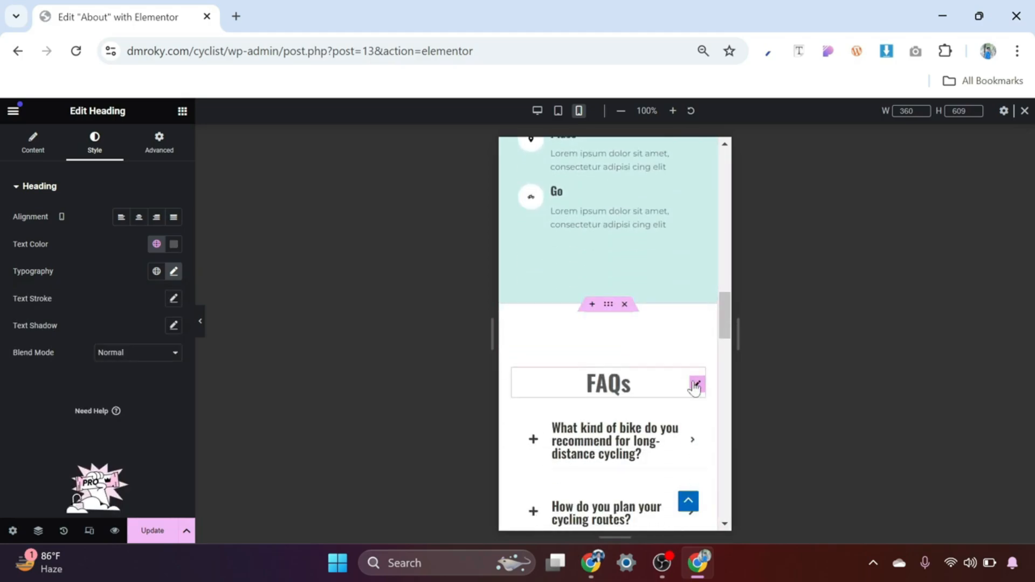
left_click(695, 386)
right_click(698, 387)
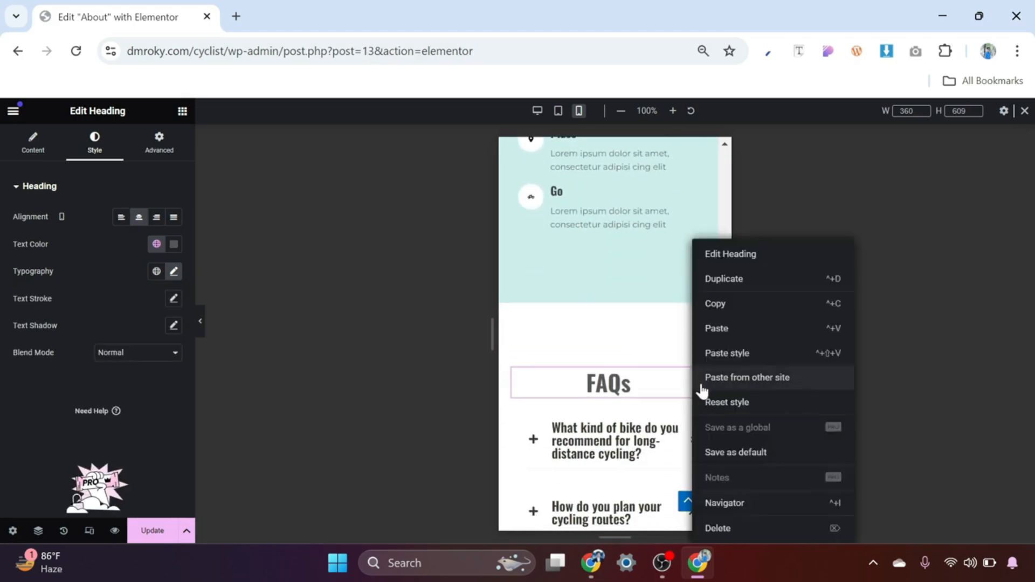
left_click(723, 354)
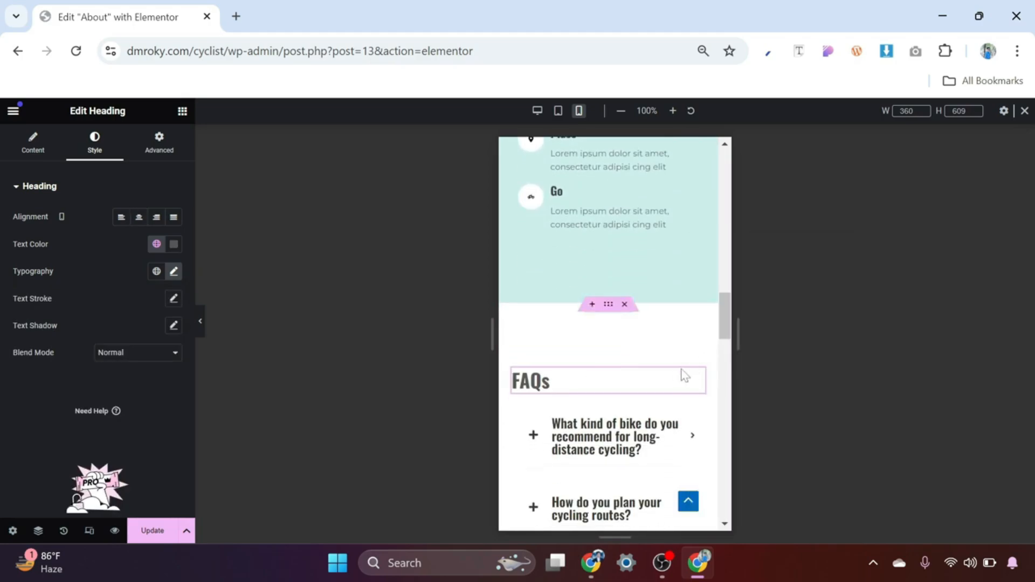
left_click(142, 218)
Paste the copied heading style onto the See What Readers Say heading and center that heading
scroll(593, 372, "down", 6)
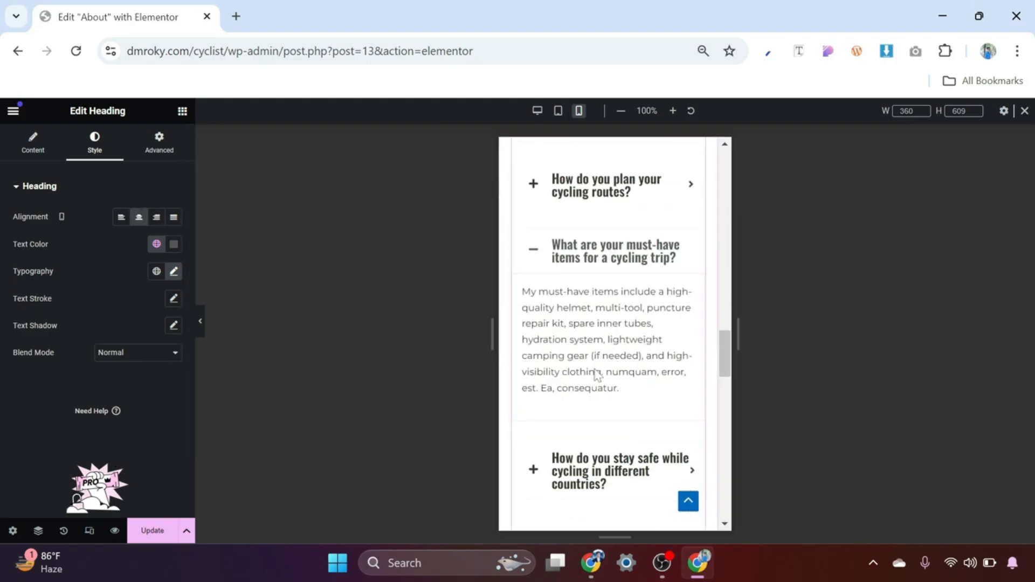
scroll(595, 378, "down", 7)
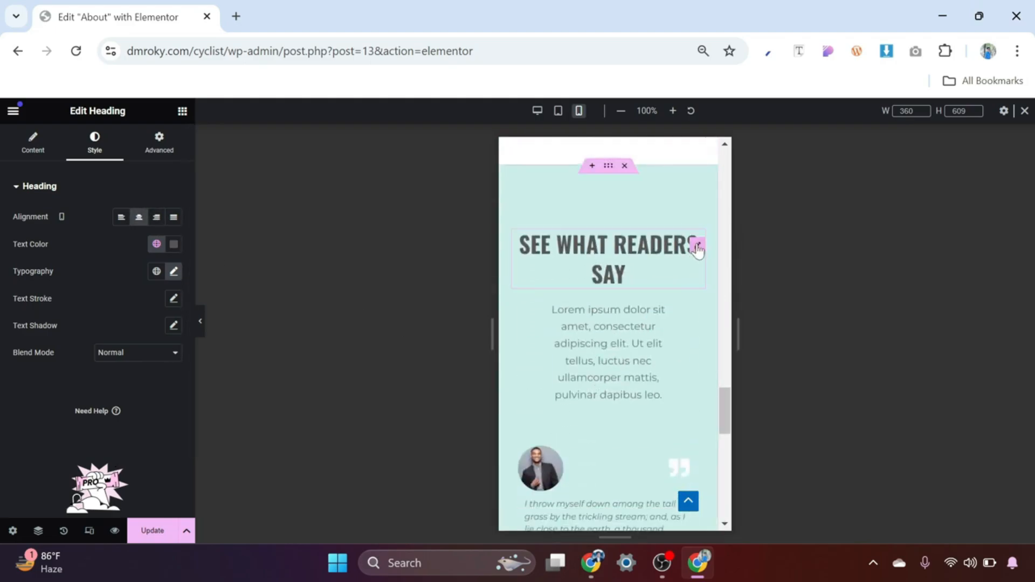
right_click(696, 247)
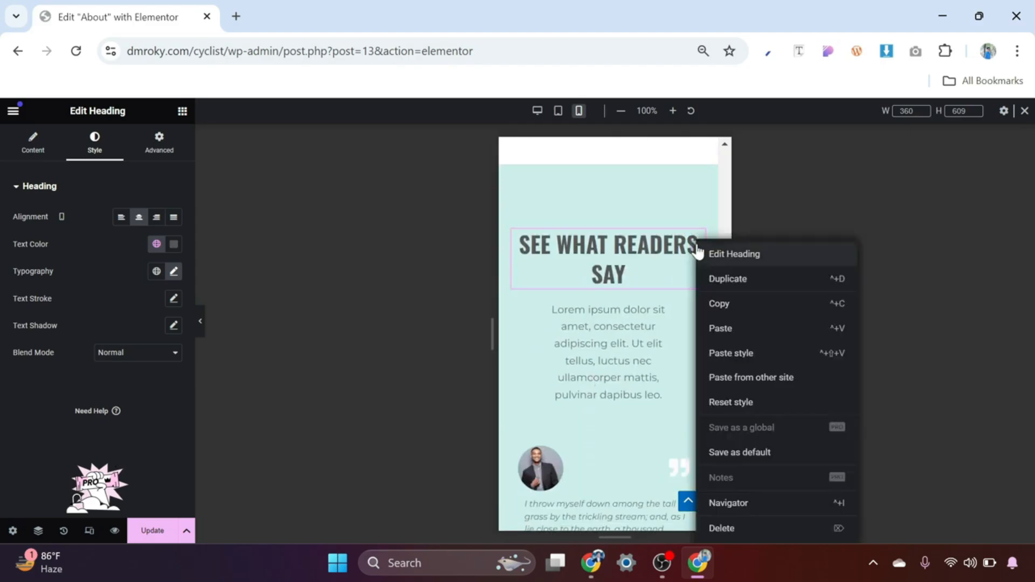
left_click(733, 354)
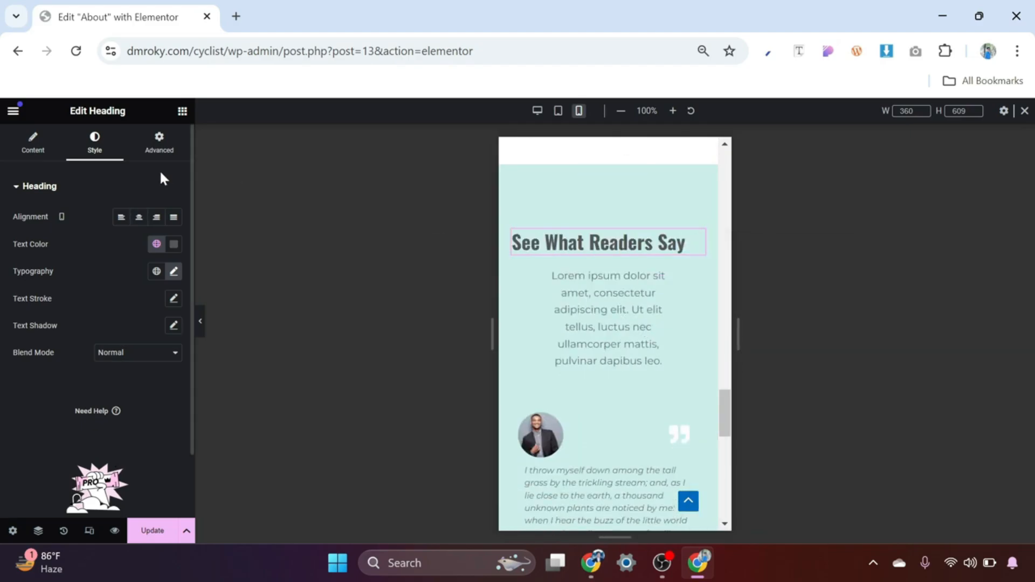
left_click(139, 218)
scroll(598, 302, "up", 10)
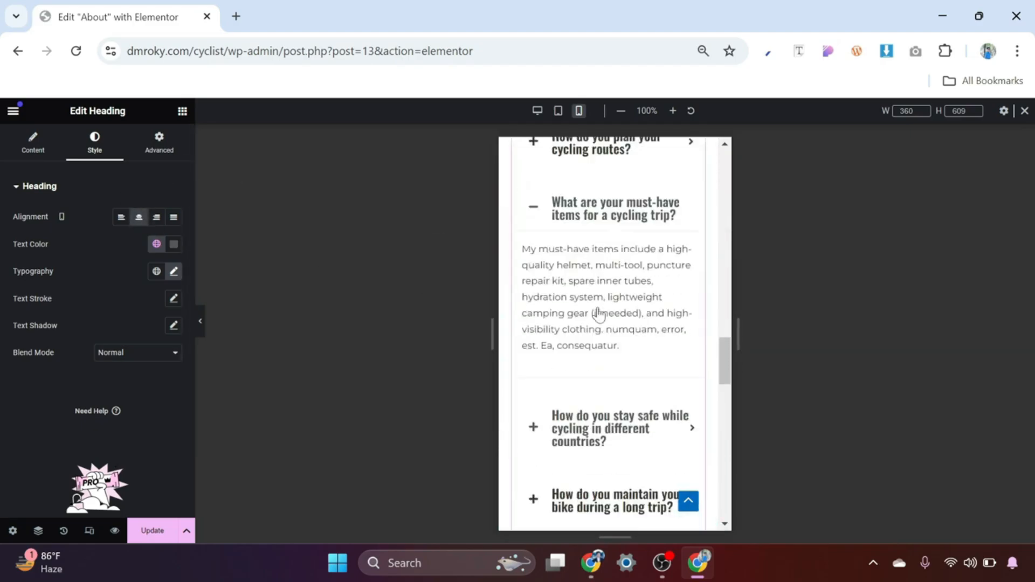
scroll(600, 314, "up", 15)
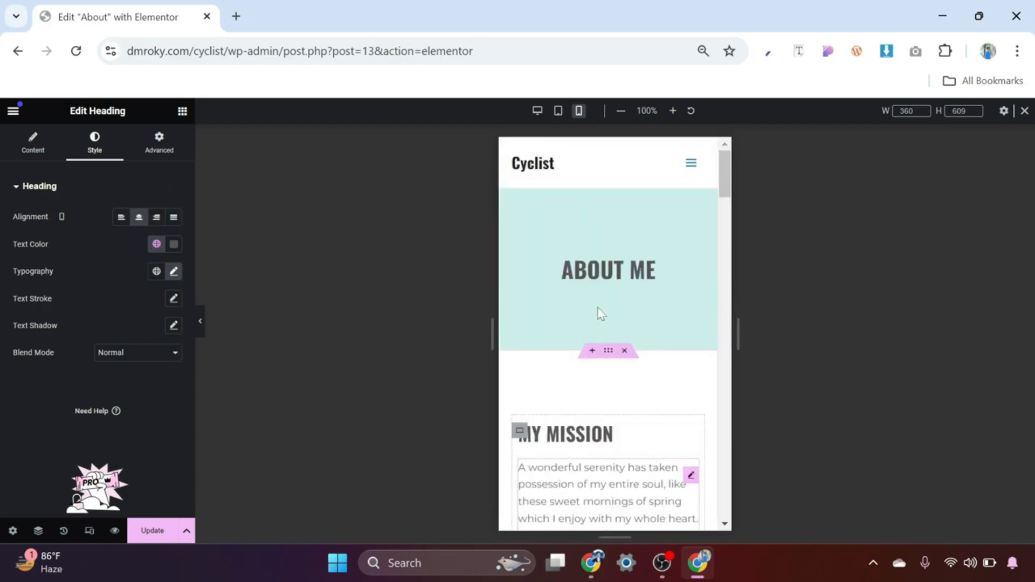
Review the mobile layout from the About Me banner through the feature list to the FAQs section
scroll(602, 315, "down", 4)
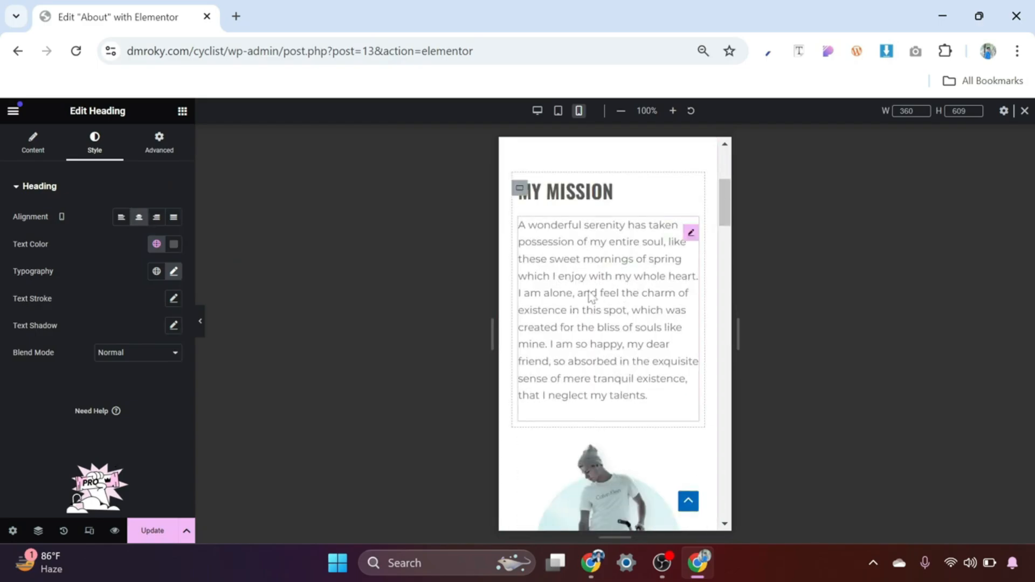
scroll(591, 296, "down", 4)
scroll(589, 295, "down", 7)
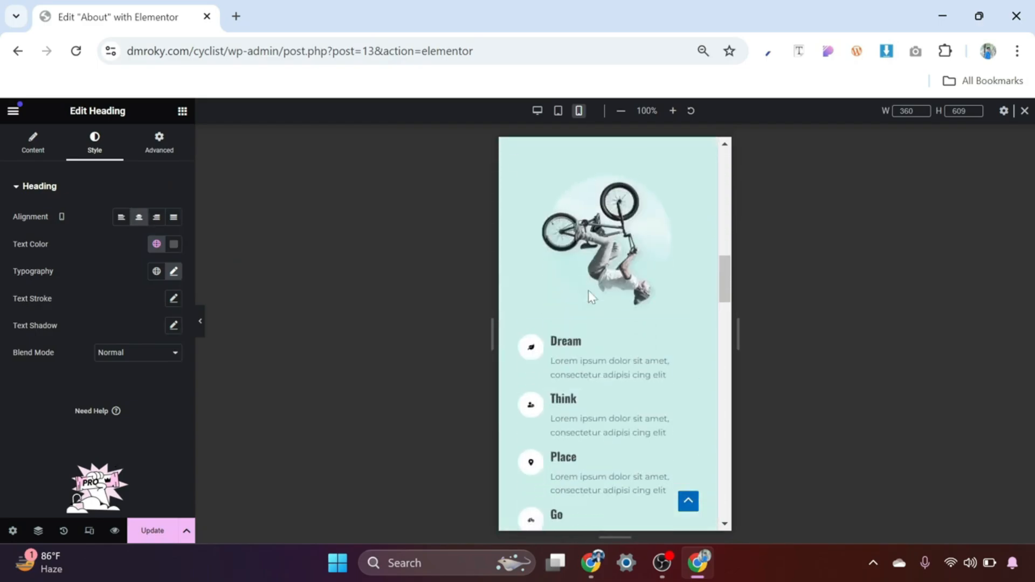
scroll(590, 295, "up", 6)
scroll(591, 296, "up", 3)
scroll(590, 295, "down", 7)
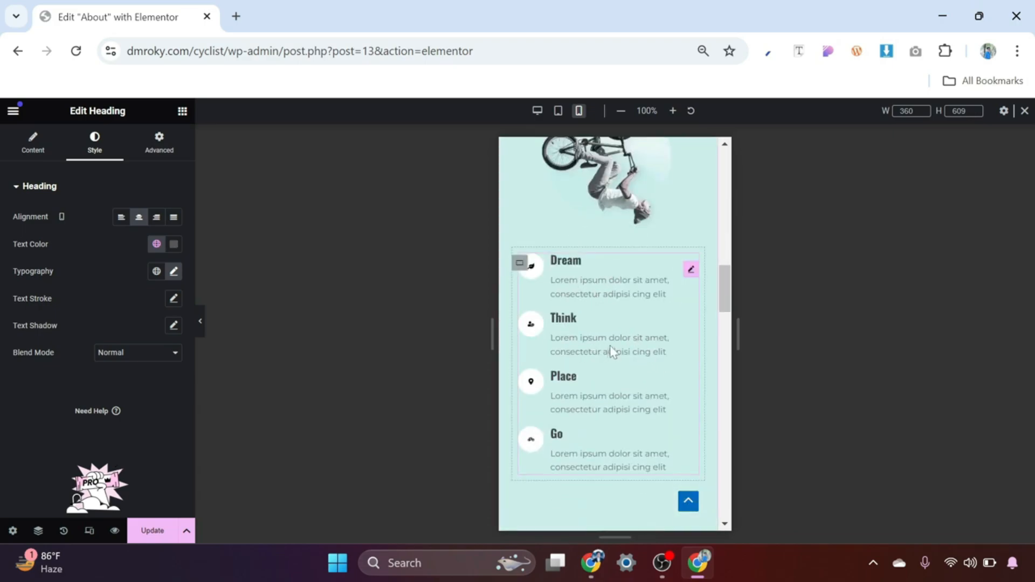
scroll(618, 348, "down", 9)
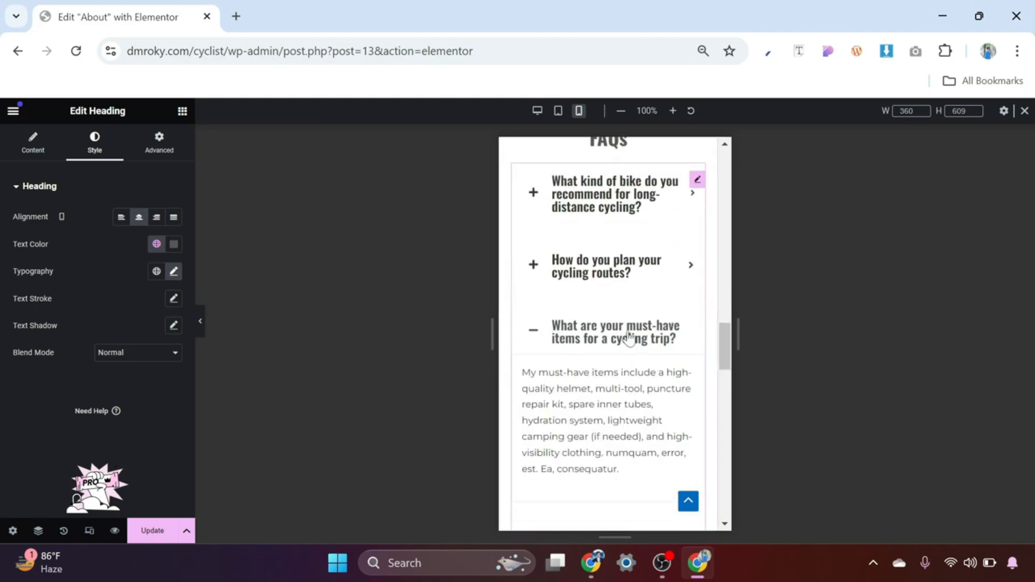
Open the FAQs accordion for editing and collapse its expanded question about must-have items
left_click(640, 339)
scroll(639, 338, "down", 4)
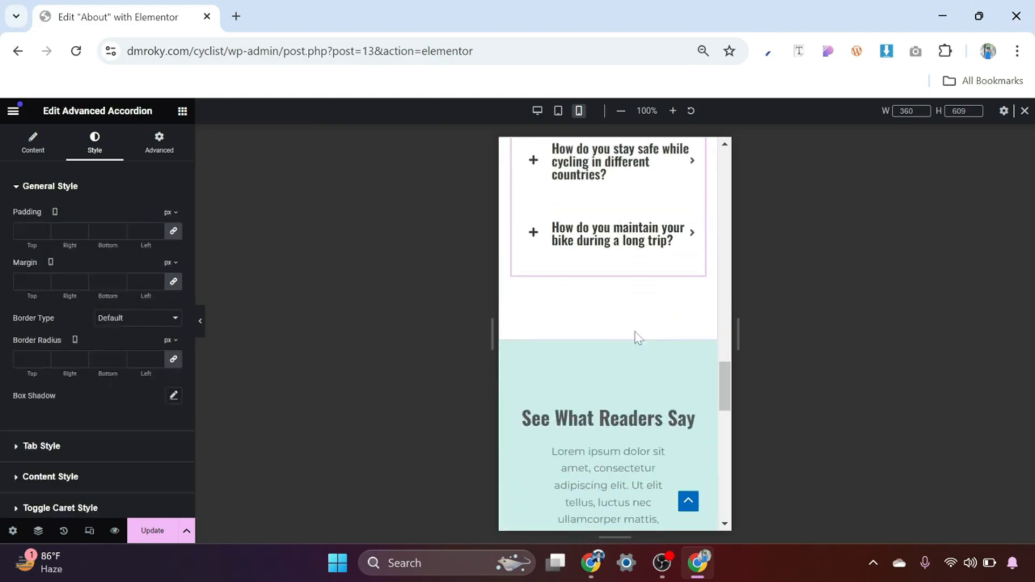
scroll(638, 339, "up", 5)
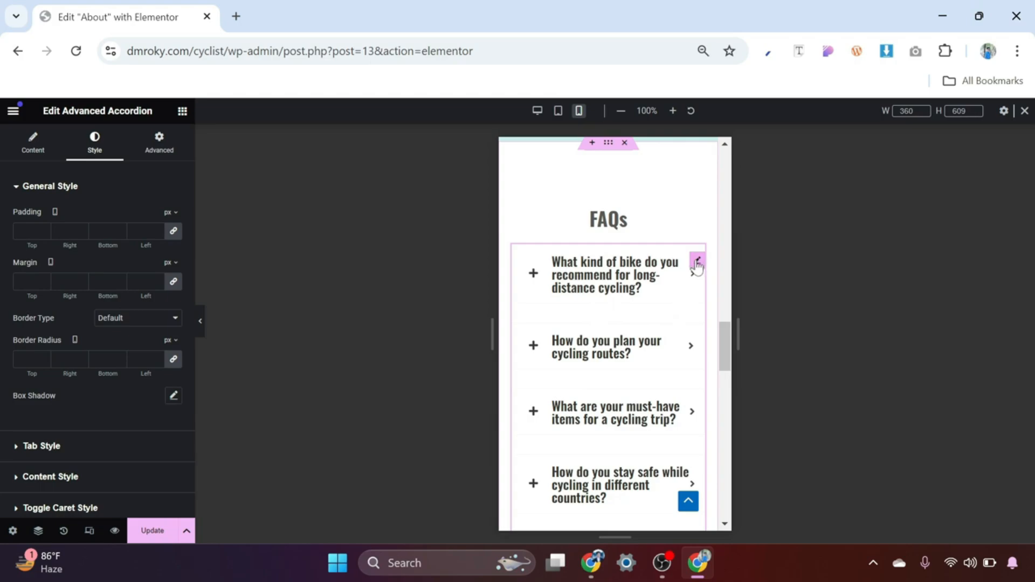
scroll(86, 372, "down", 2)
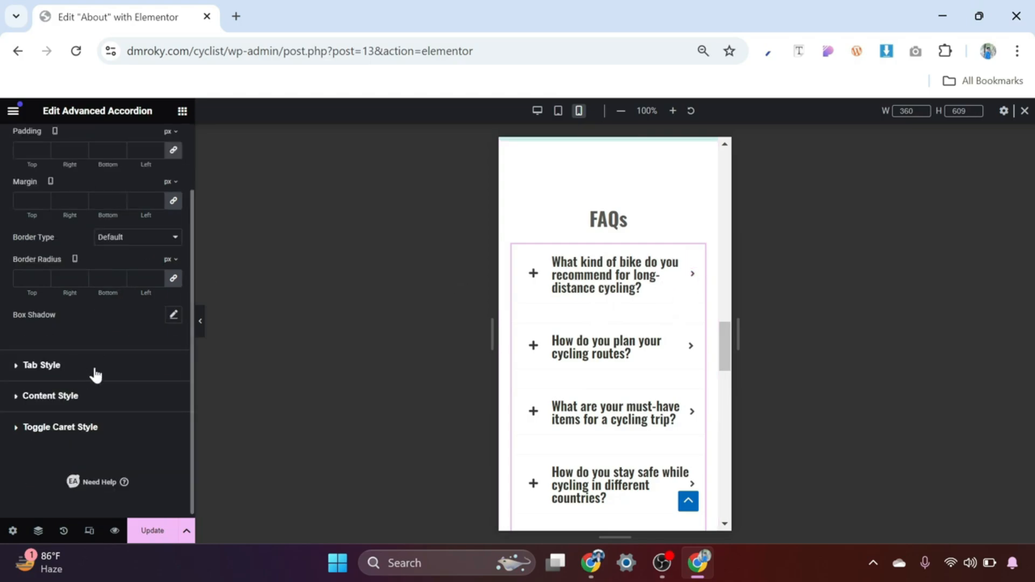
left_click(54, 399)
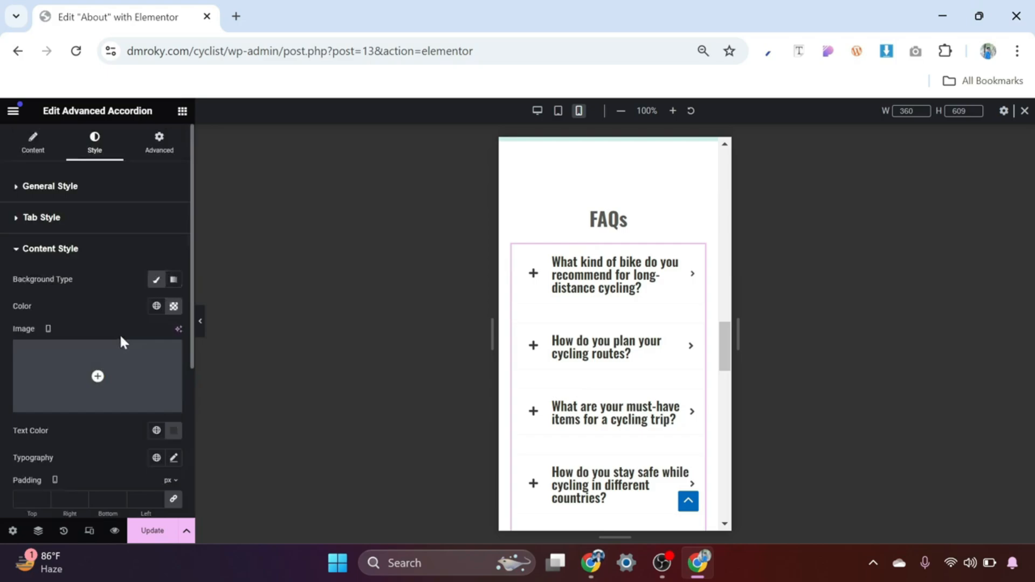
scroll(119, 341, "down", 2)
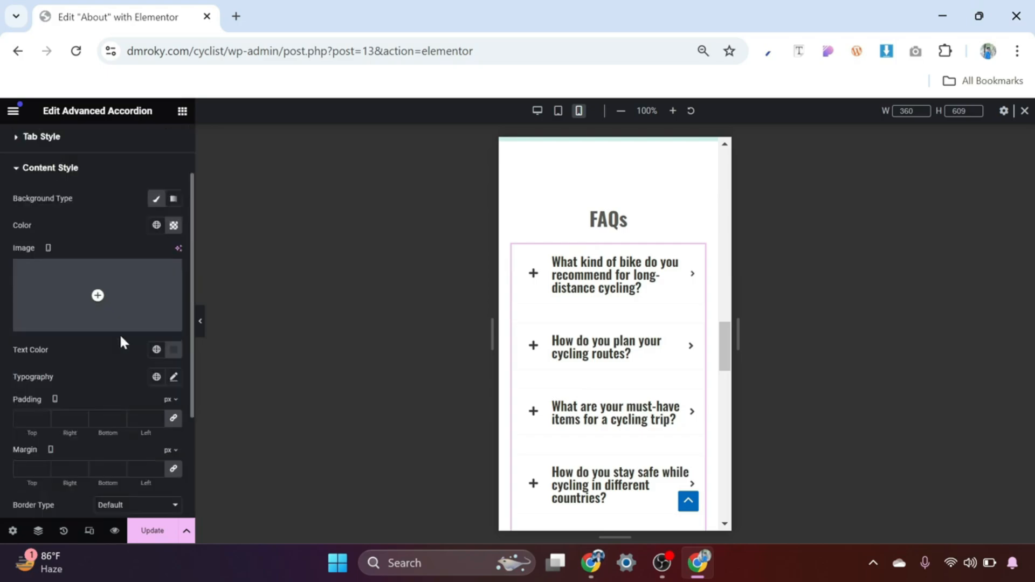
left_click(173, 378)
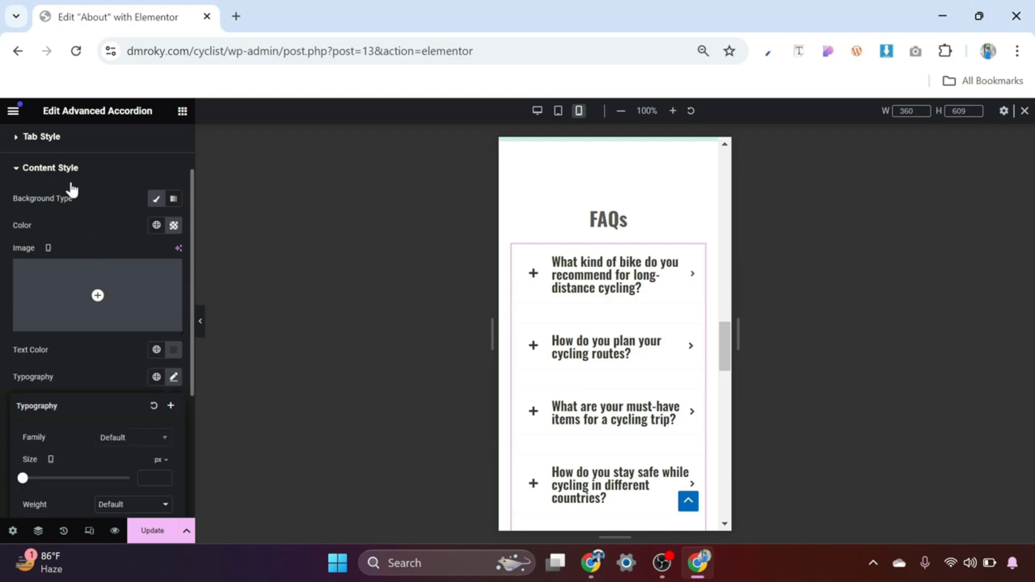
left_click(41, 177)
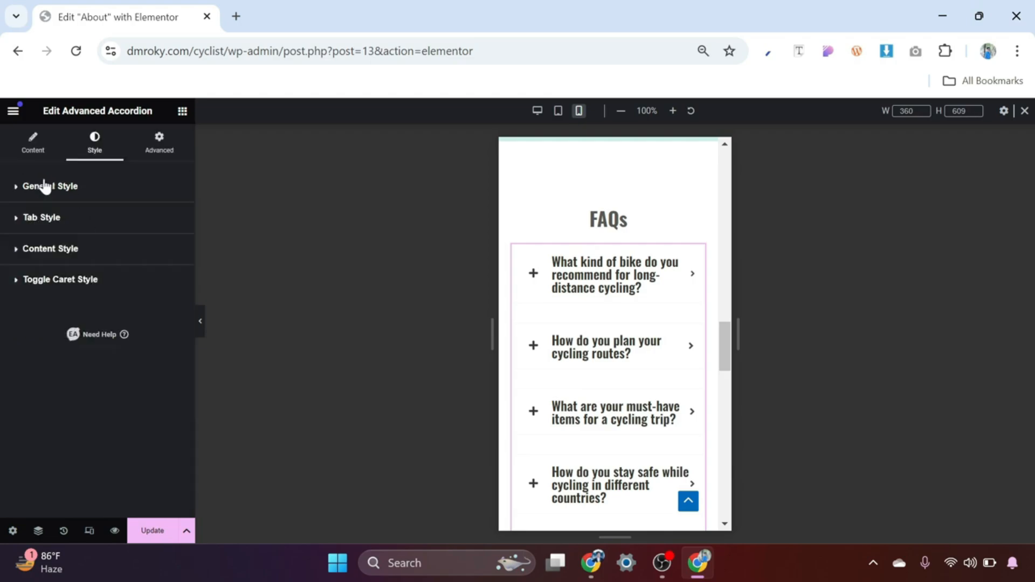
Set the mobile font size of the FAQs accordion's question titles to 16 px
left_click(46, 221)
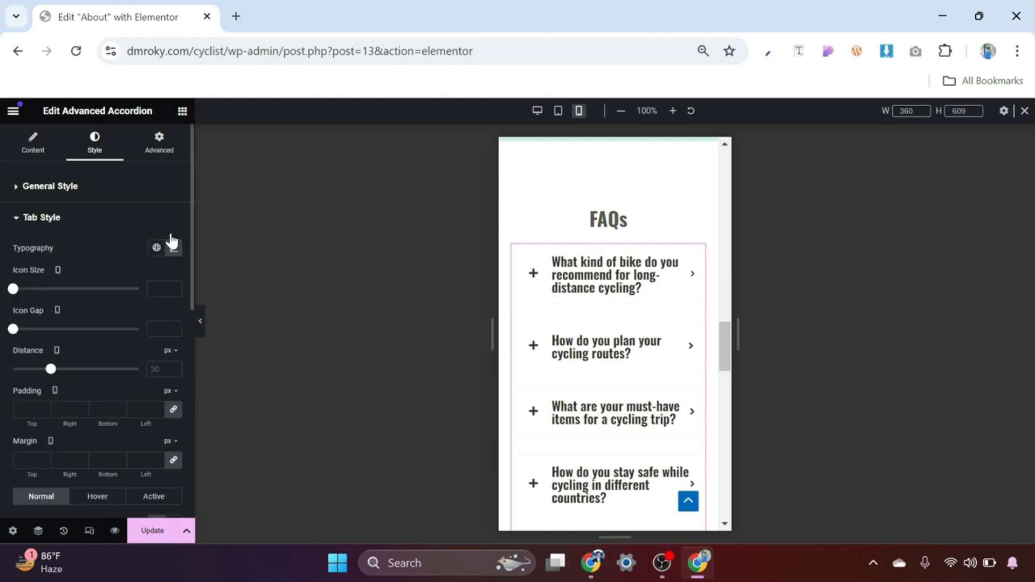
left_click(173, 249)
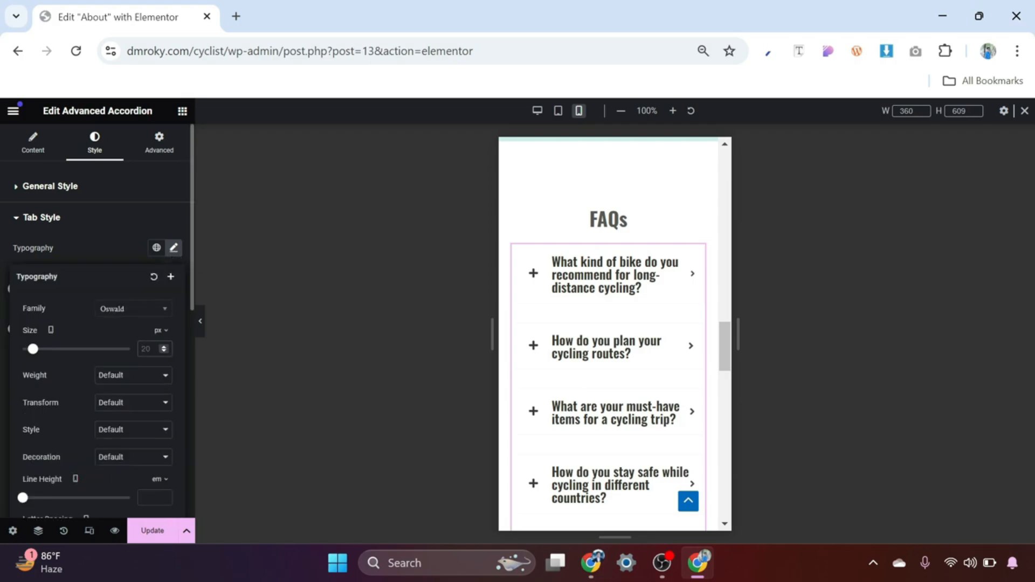
type("16")
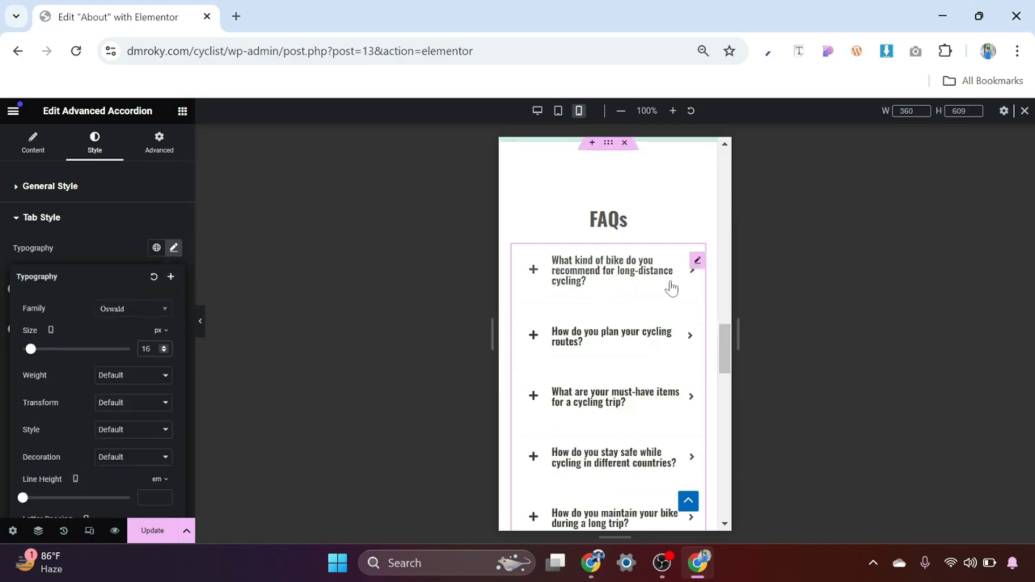
Expand the first FAQ question and set the accordion's answer text to a mobile font size of 13 px
left_click(534, 272)
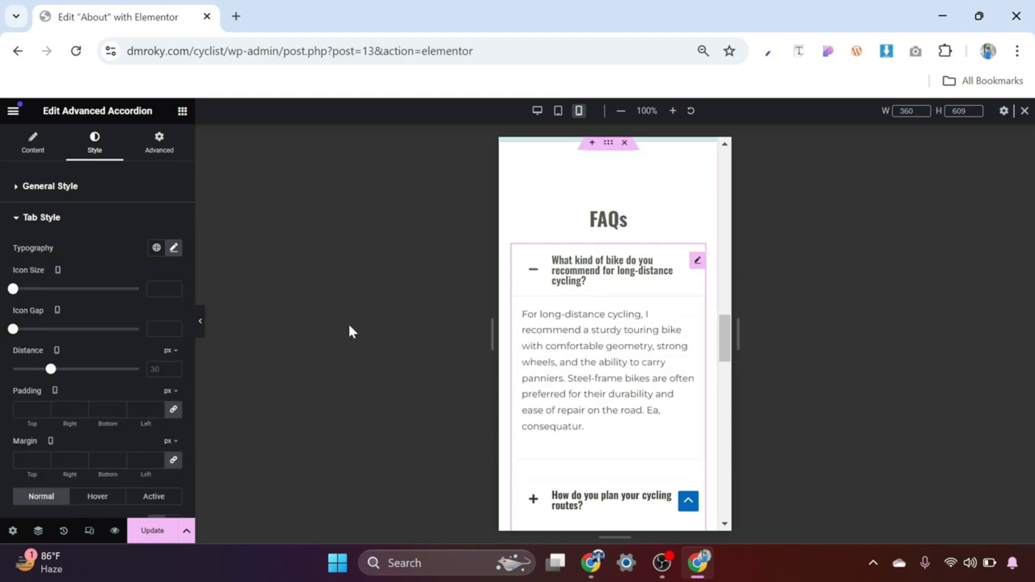
left_click(42, 221)
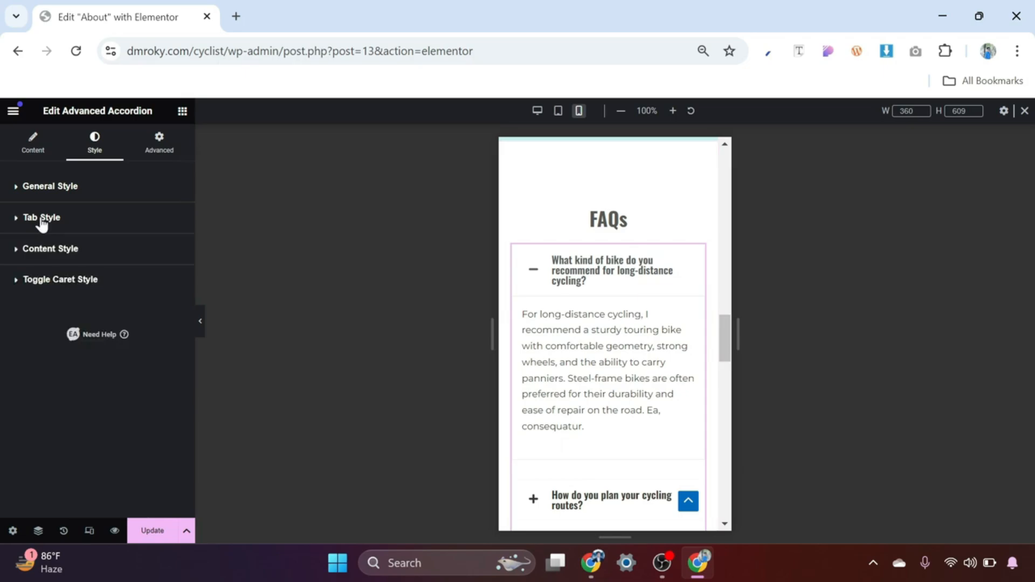
left_click(54, 252)
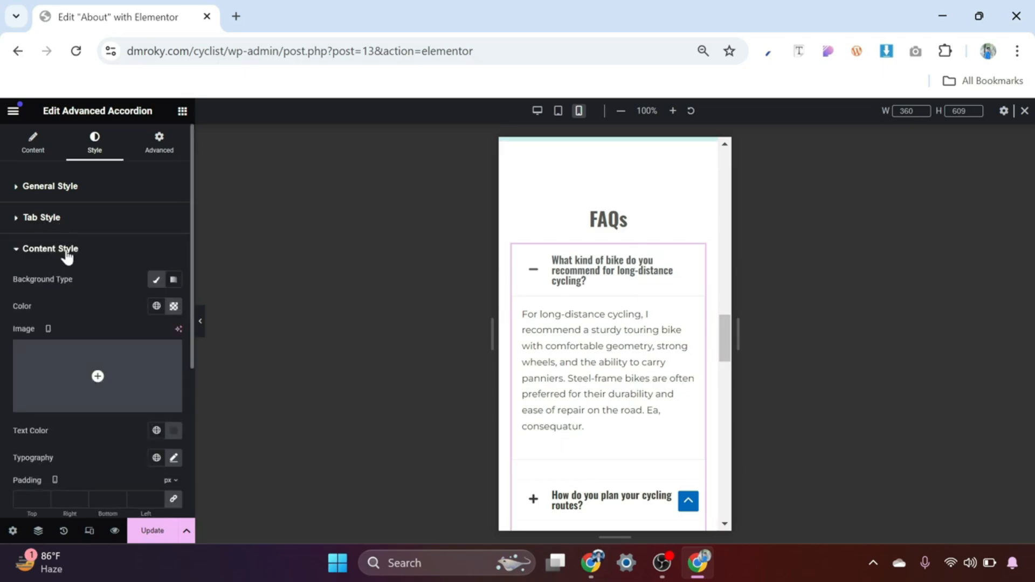
scroll(108, 302, "down", 3)
left_click(174, 297)
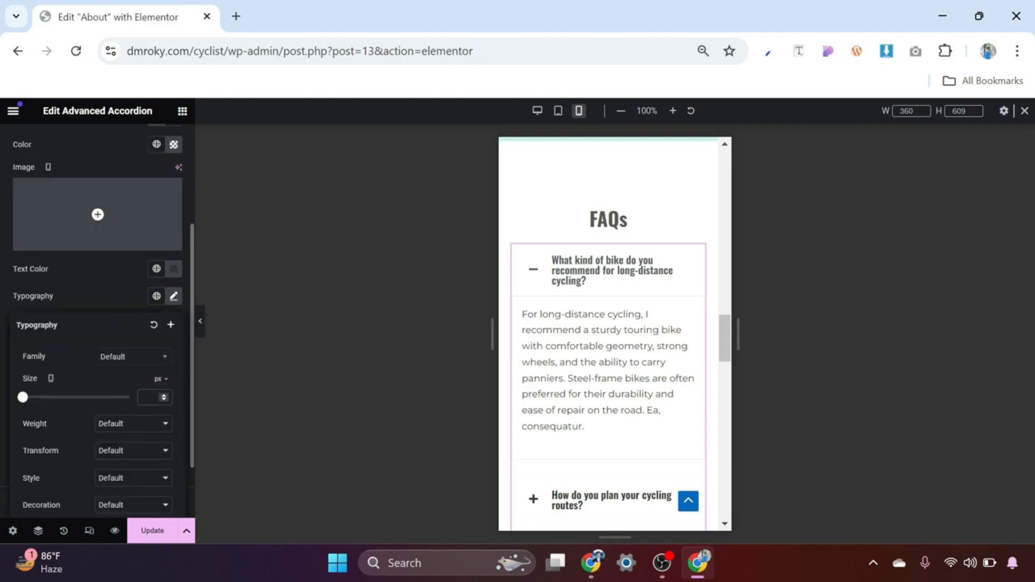
left_click_drag(22, 397, 29, 397)
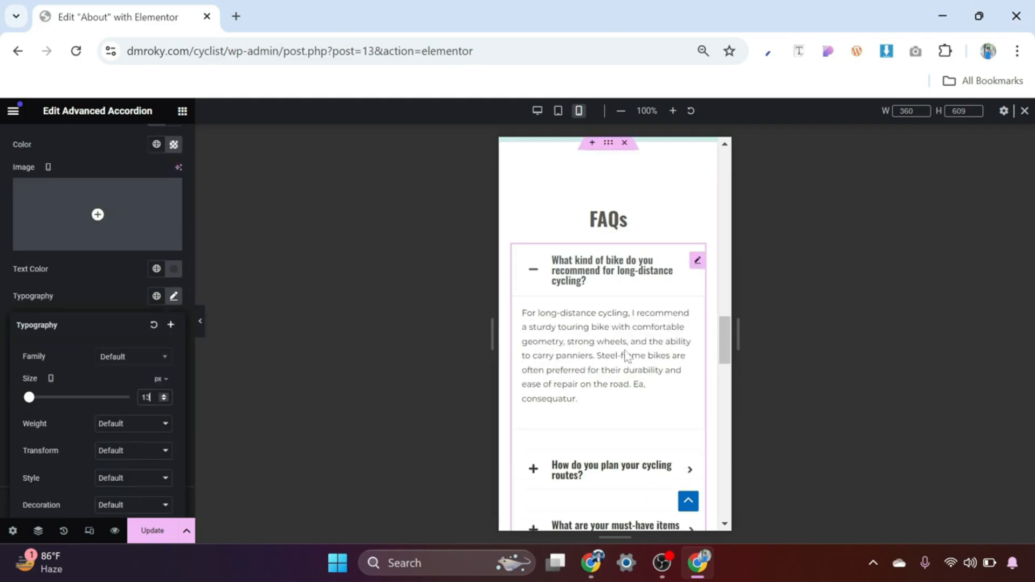
Set the mobile width of the paragraph under See What Readers Say to Full Width (100%)
scroll(626, 356, "down", 3)
scroll(622, 360, "down", 5)
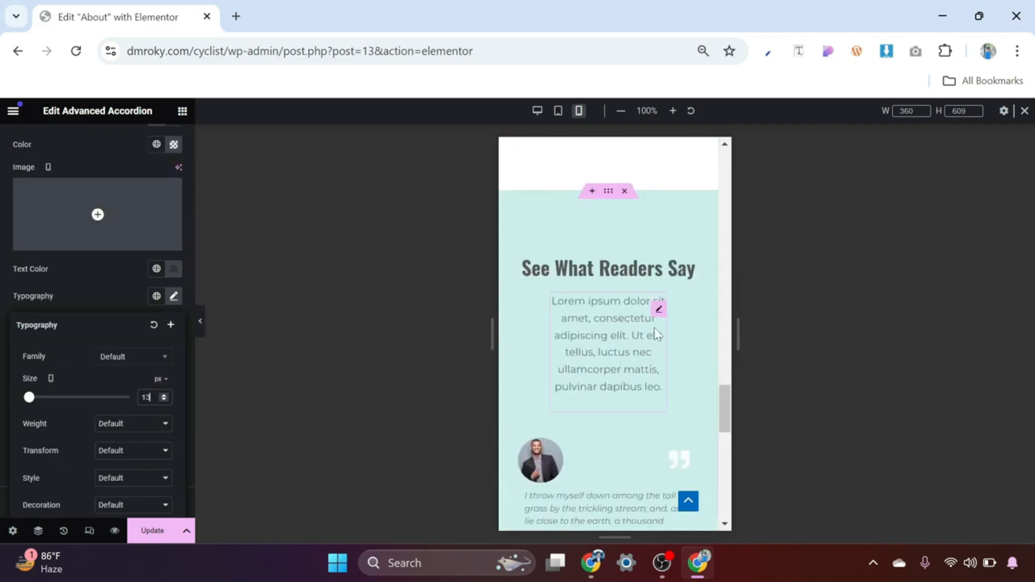
left_click(658, 310)
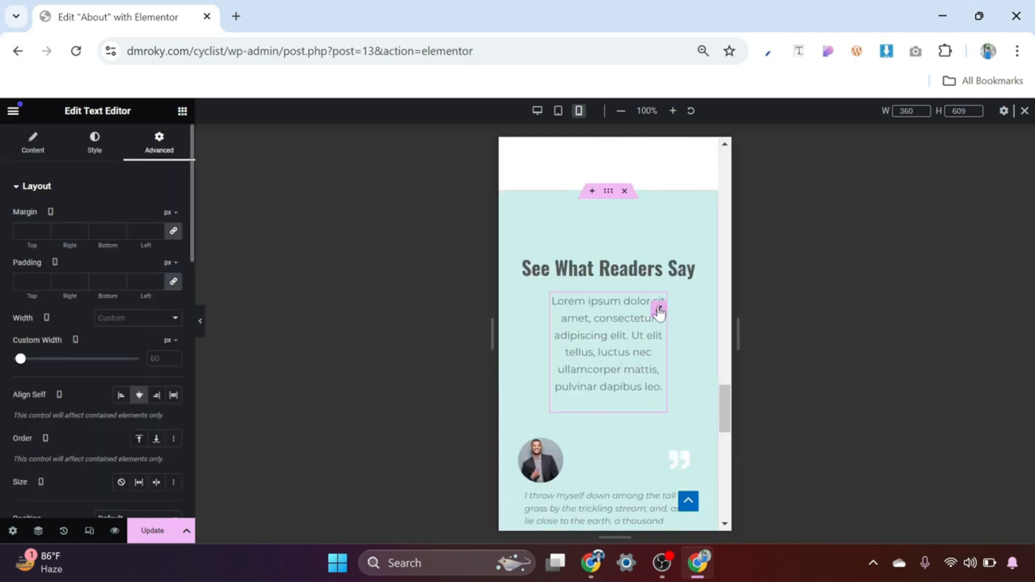
left_click(143, 319)
left_click(138, 356)
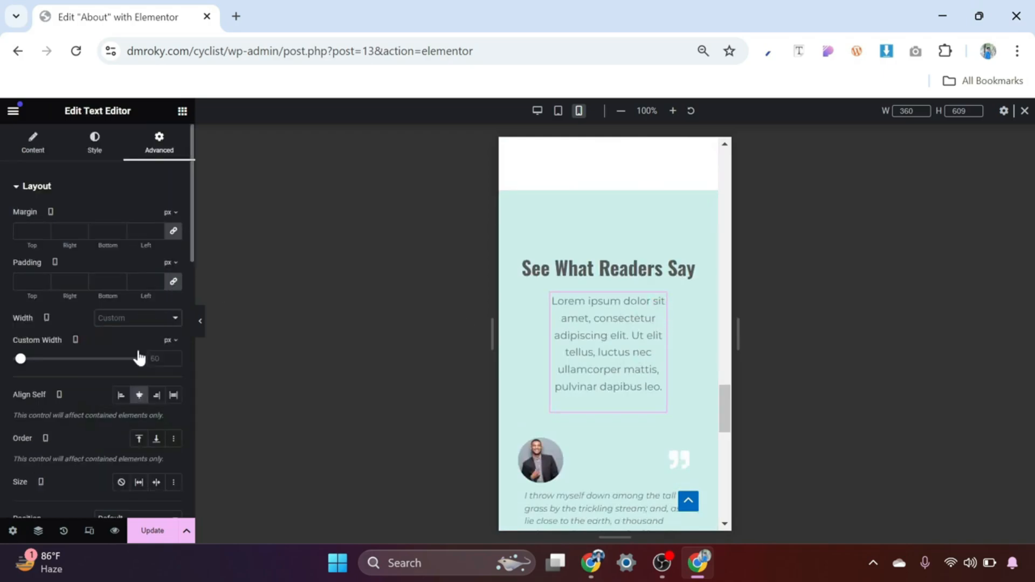
Check the testimonials and the rest of the mobile page, and save the page changes
scroll(642, 311, "down", 6)
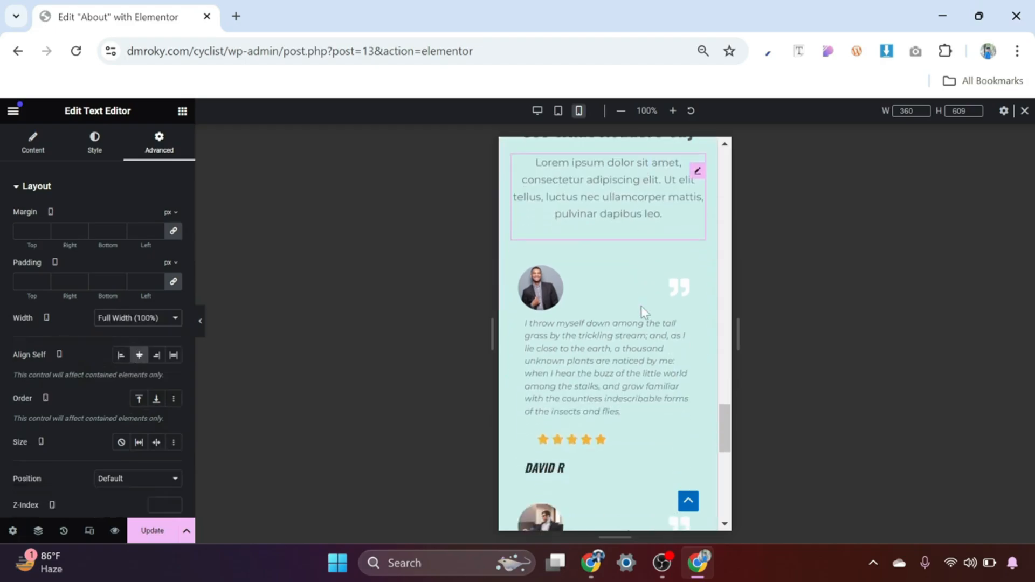
scroll(643, 312, "up", 3)
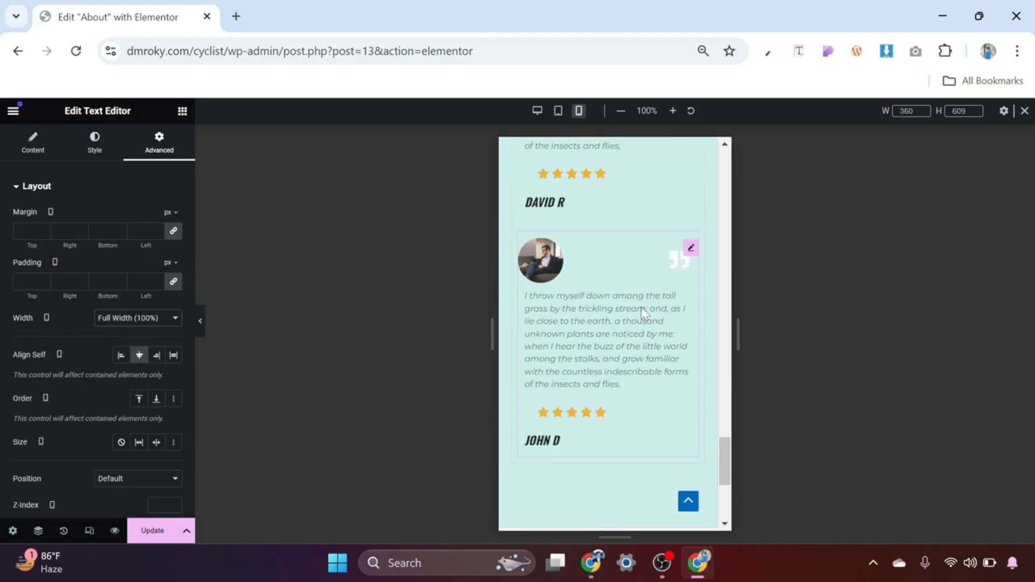
scroll(591, 302, "up", 4)
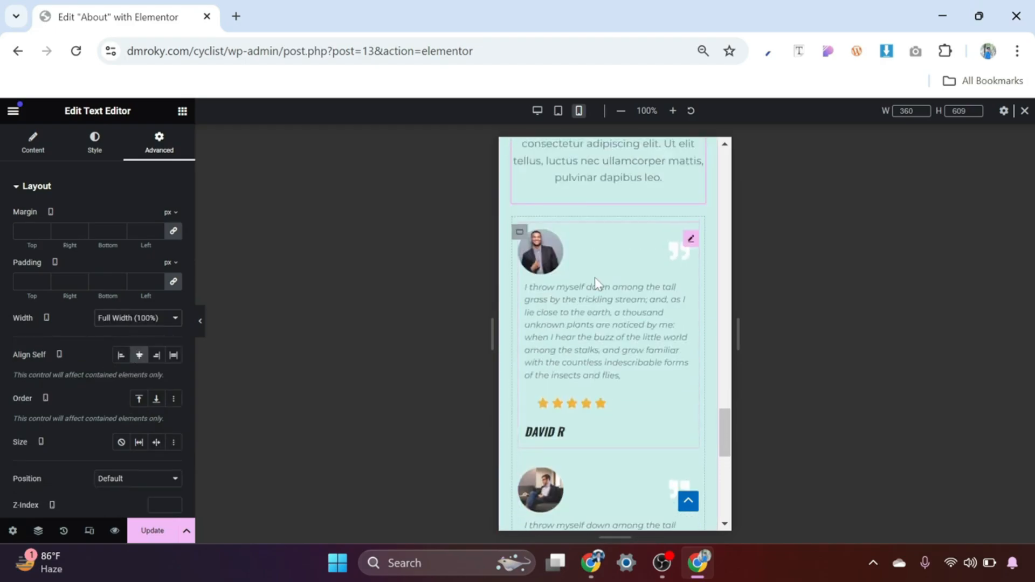
scroll(613, 280, "up", 20)
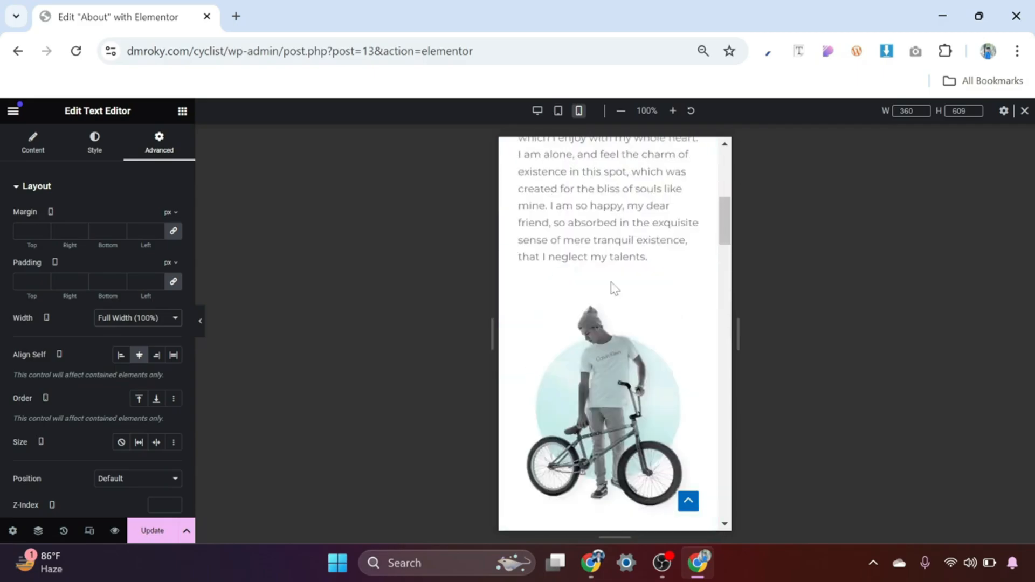
left_click(152, 531)
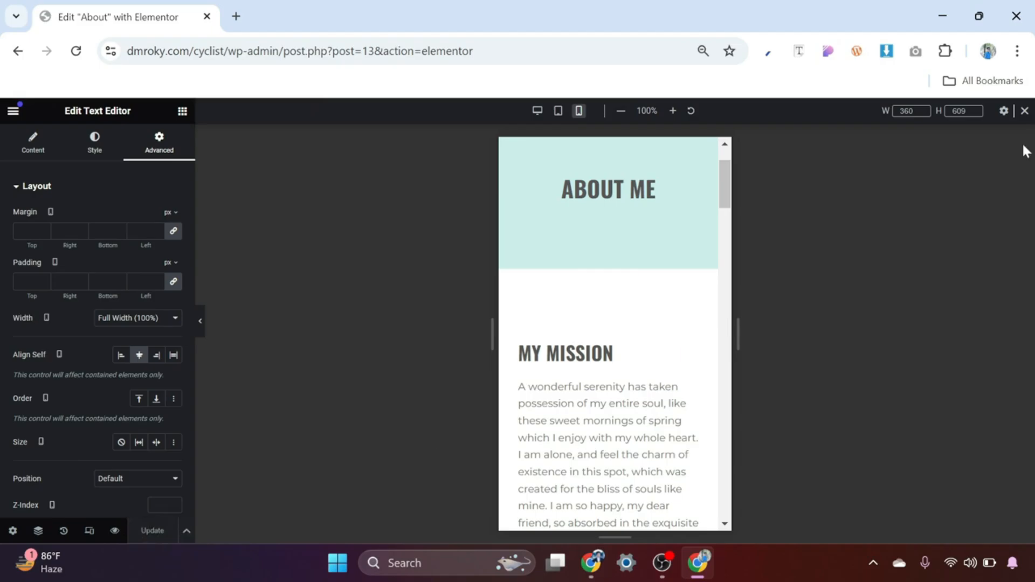
Leave the responsive preview and review the desktop page, returning to the My Mission section
left_click(1024, 112)
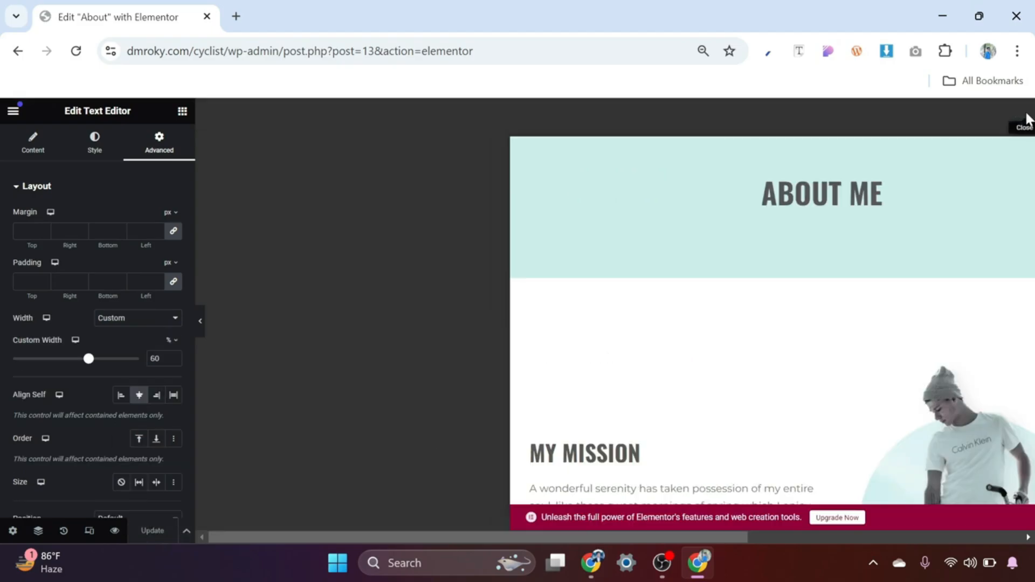
scroll(681, 272, "down", 15)
scroll(624, 309, "up", 1)
scroll(624, 309, "up", 15)
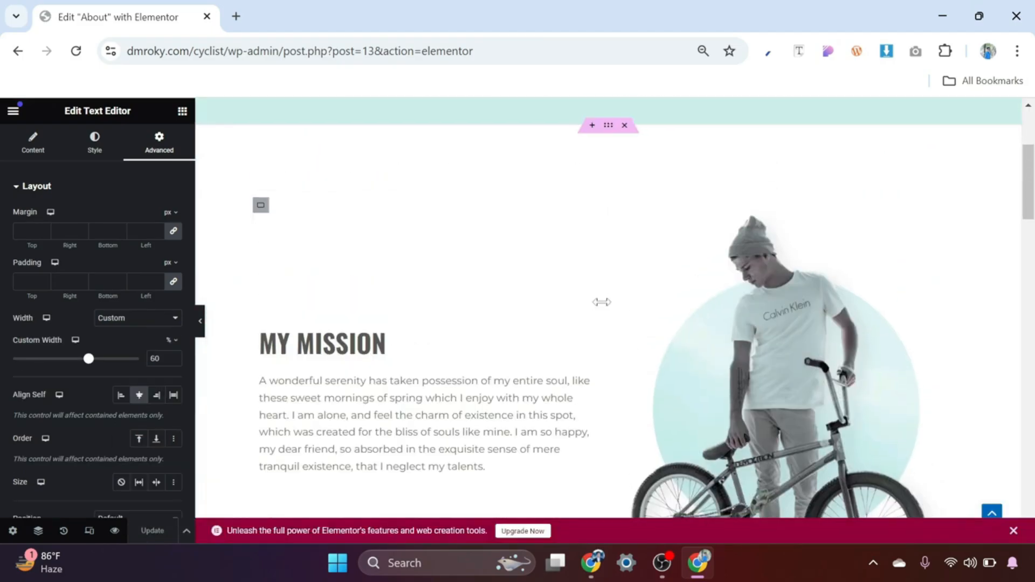
scroll(703, 240, "down", 5)
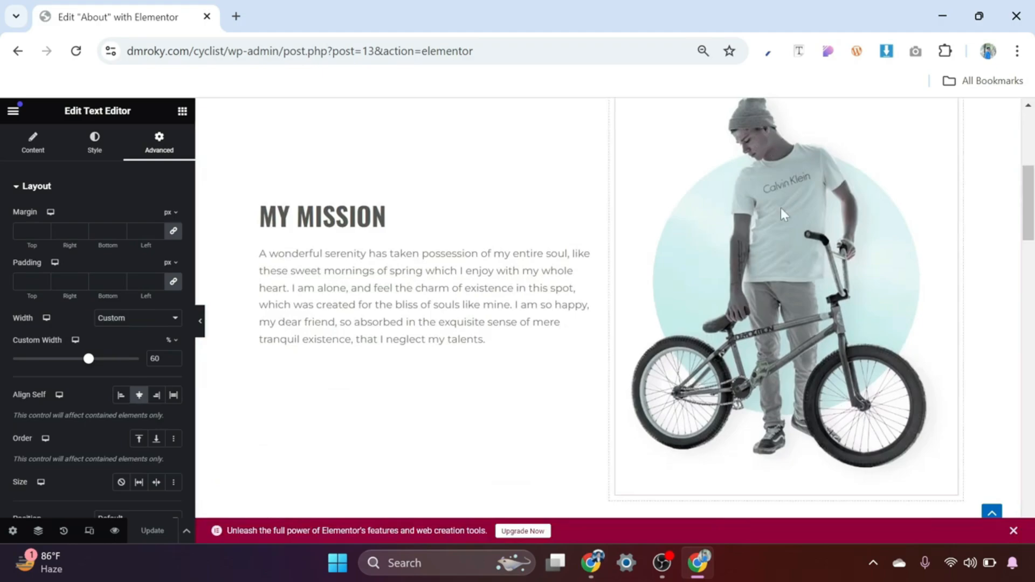
scroll(857, 240, "up", 2)
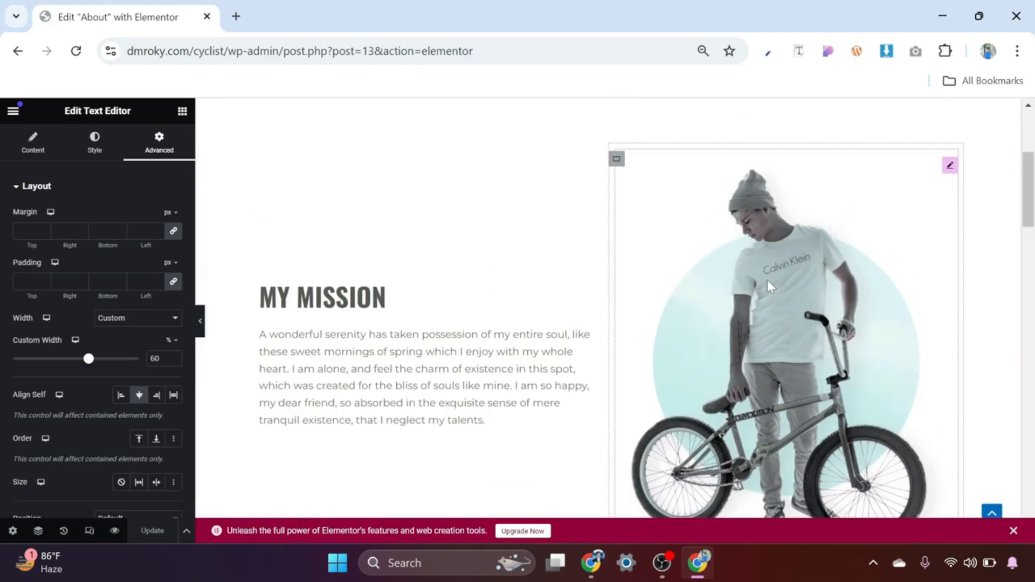
scroll(765, 273, "up", 2)
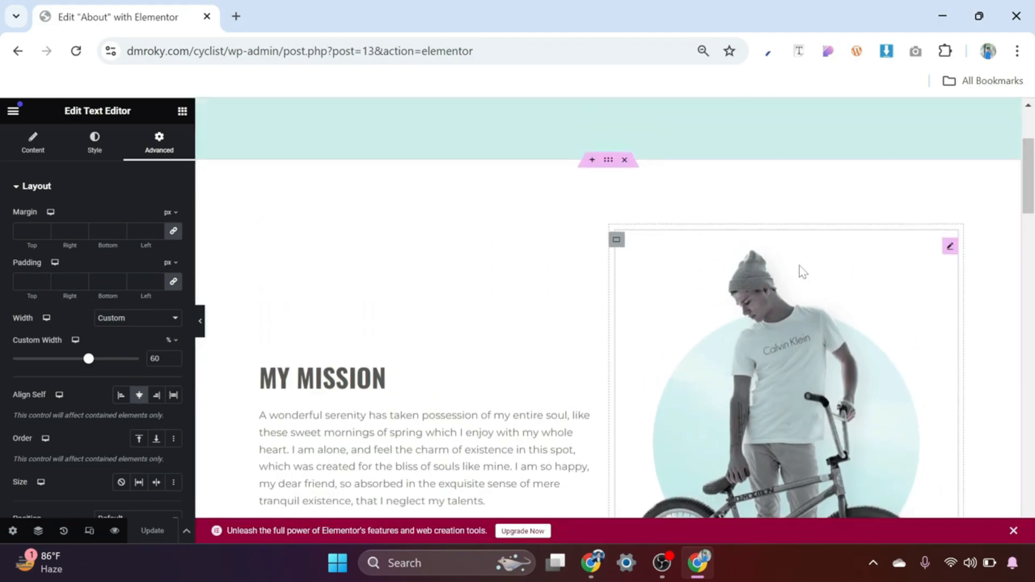
Give the My Mission section's cyclist image a Fade In Right entrance animation
left_click(949, 247)
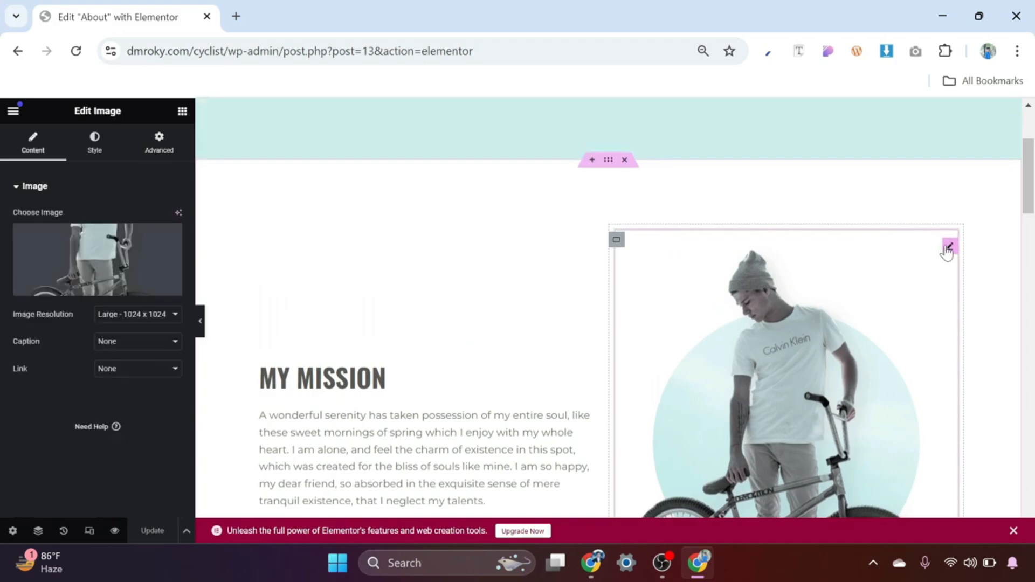
left_click(162, 151)
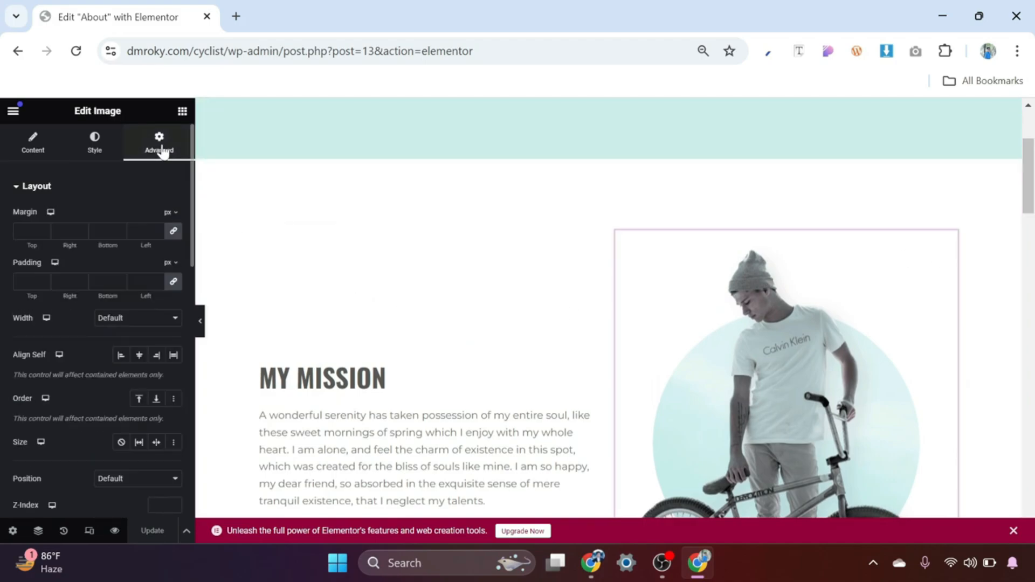
scroll(78, 383, "down", 5)
scroll(73, 427, "down", 3)
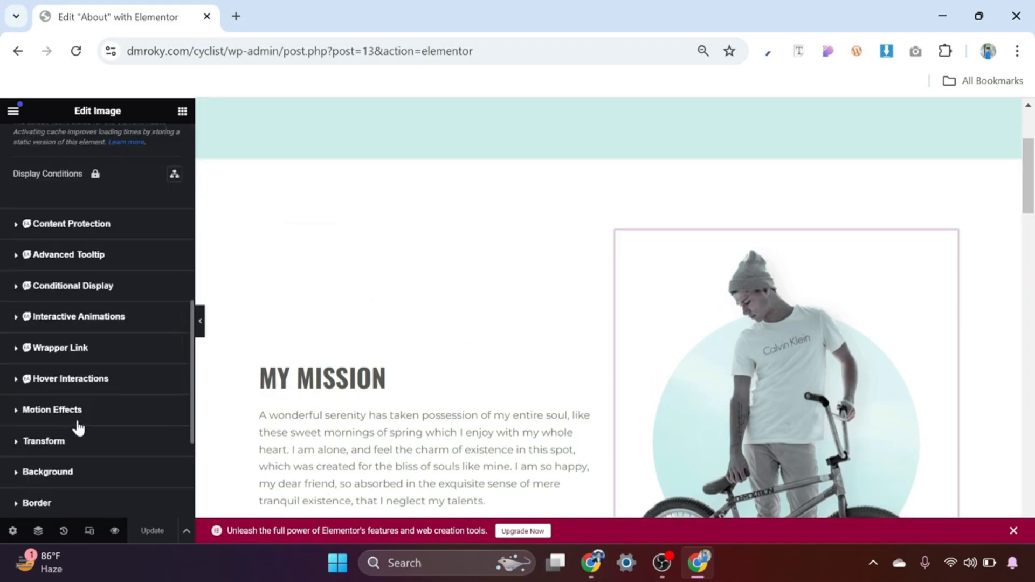
left_click(63, 417)
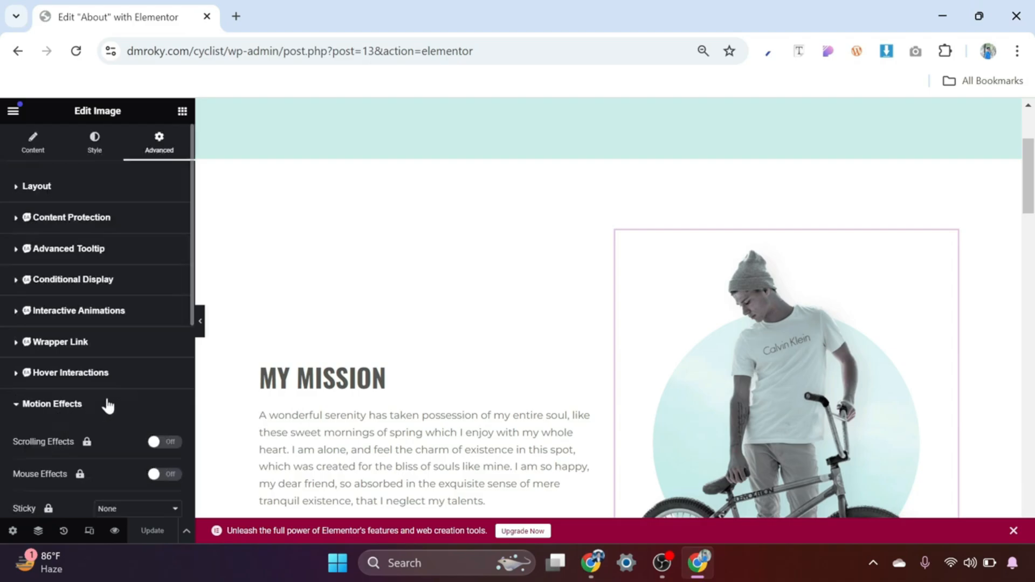
scroll(105, 406, "down", 3)
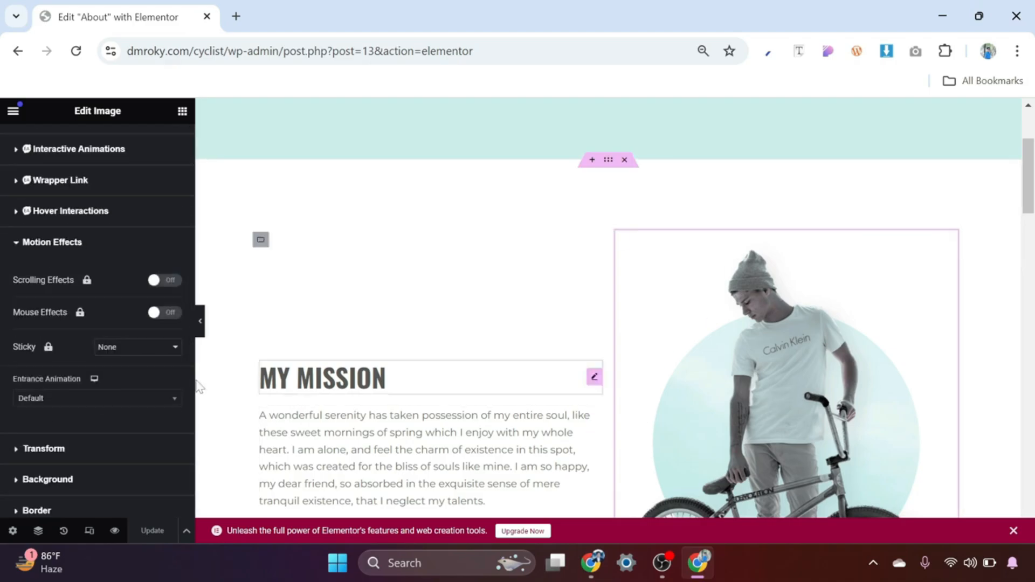
left_click(129, 400)
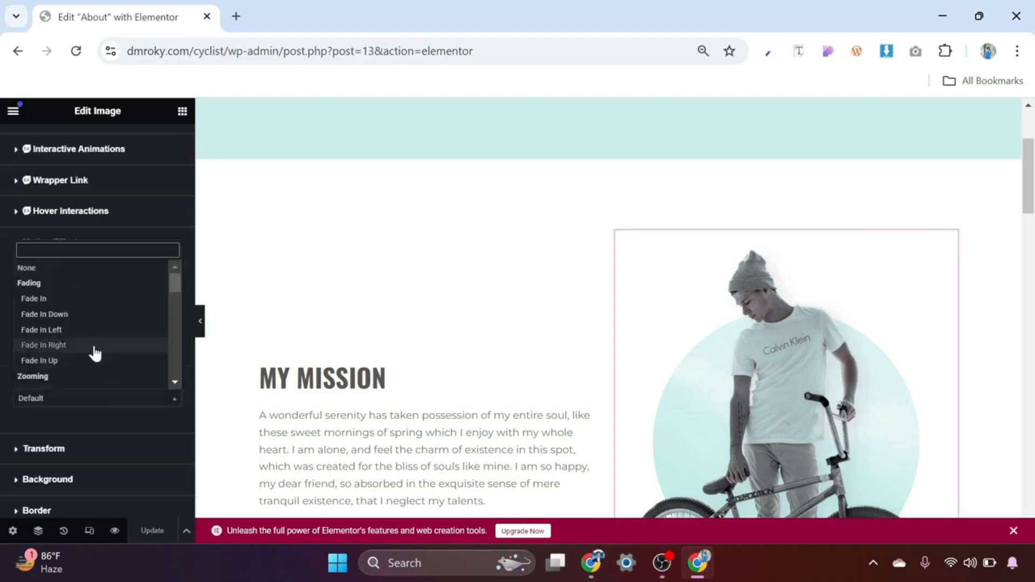
left_click(65, 346)
Set the entrance animation of the upside-down cyclist image beside the Dream, Think, Place and Go list to Fade In Left
scroll(752, 383, "down", 4)
scroll(752, 382, "down", 7)
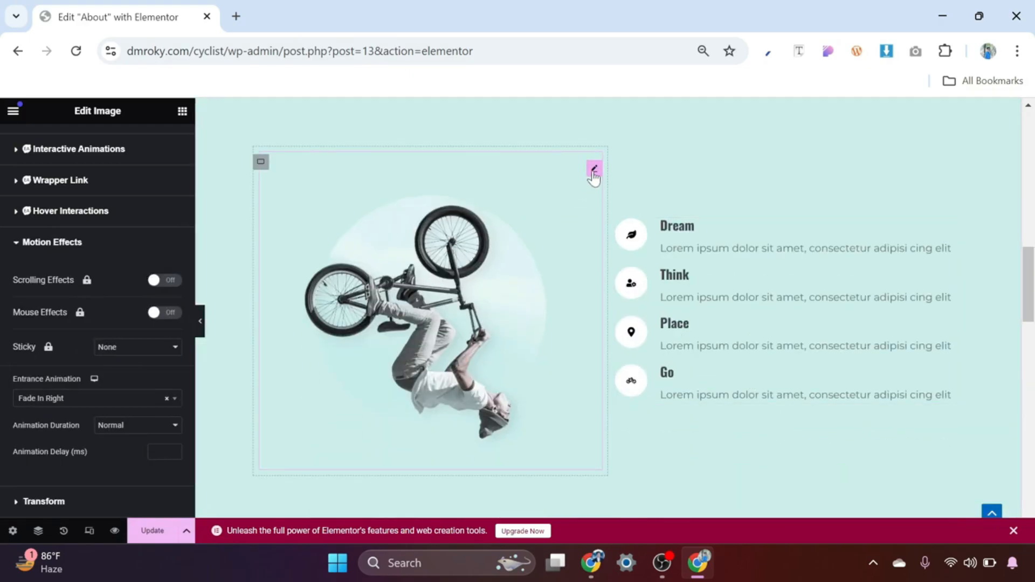
left_click(593, 172)
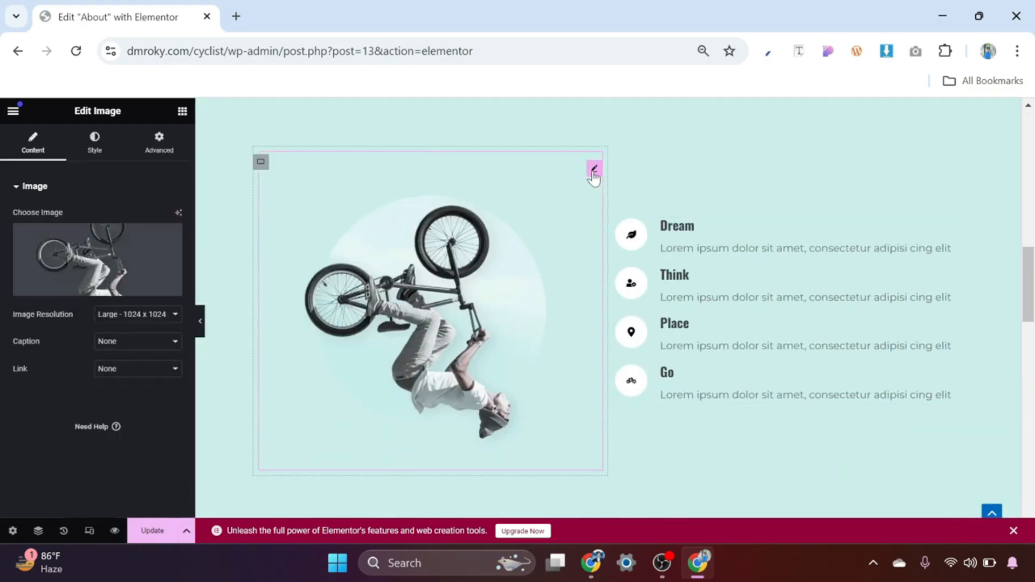
left_click(159, 145)
scroll(92, 377, "down", 10)
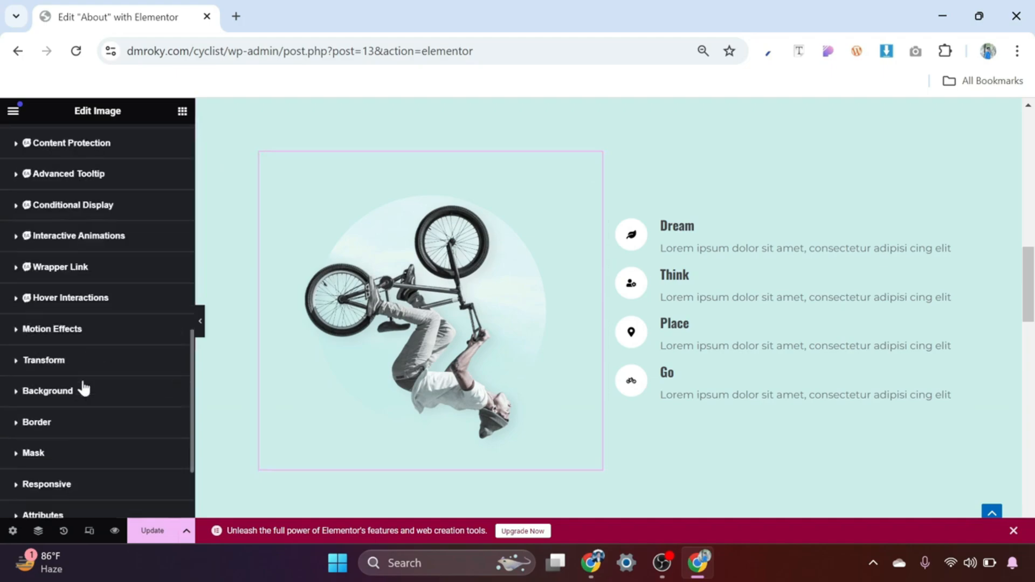
scroll(98, 345, "down", 5)
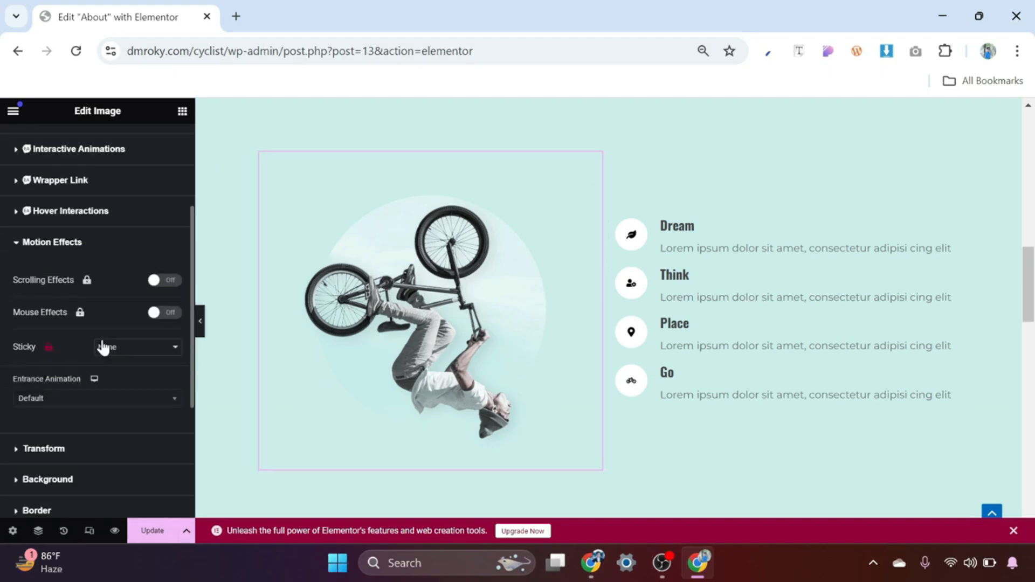
left_click(90, 321)
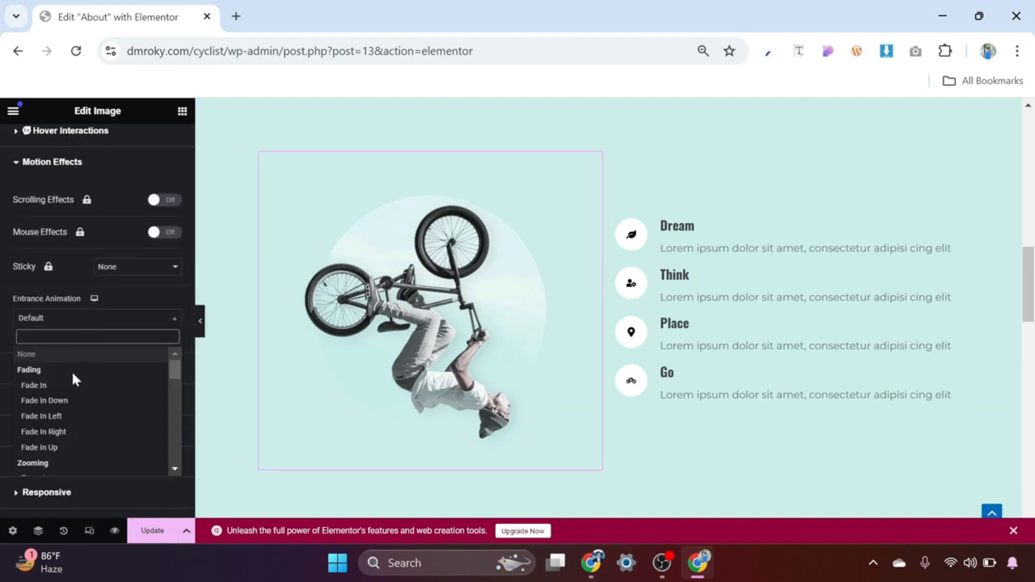
left_click(67, 420)
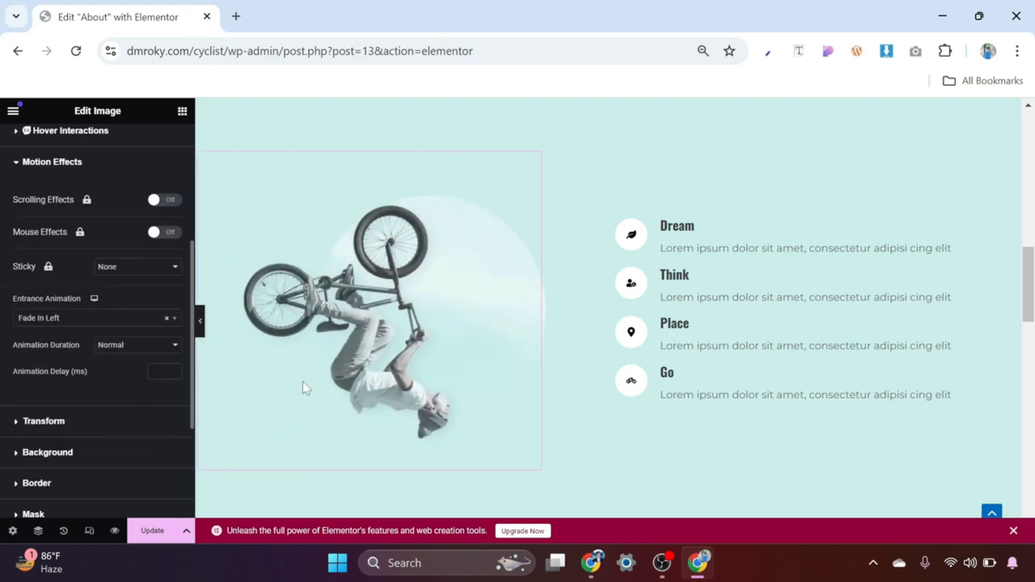
Center the See What Readers Say heading and set its text transform to Uppercase
scroll(649, 302, "down", 5)
scroll(807, 282, "down", 2)
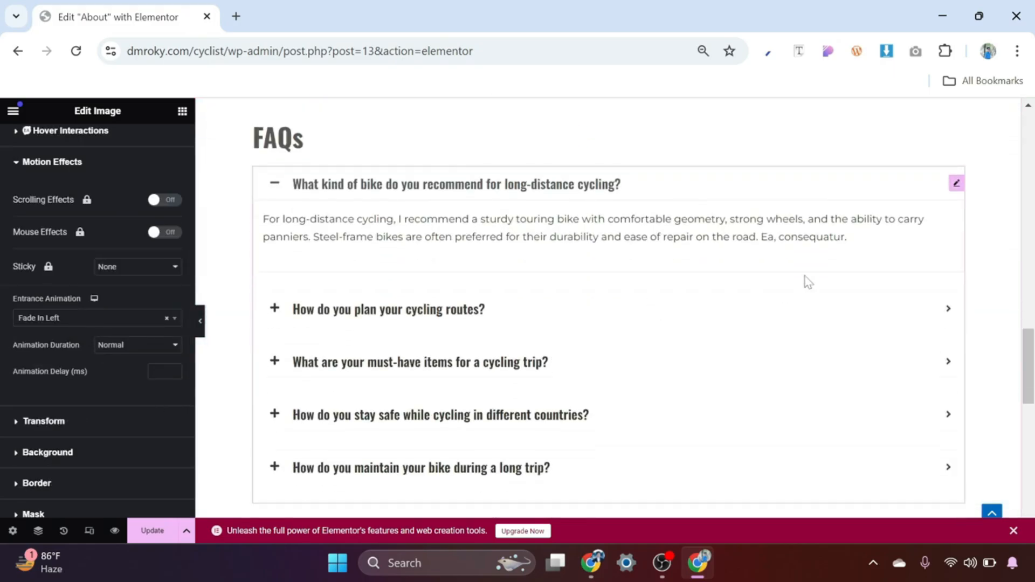
scroll(499, 308, "down", 2)
scroll(548, 258, "up", 4)
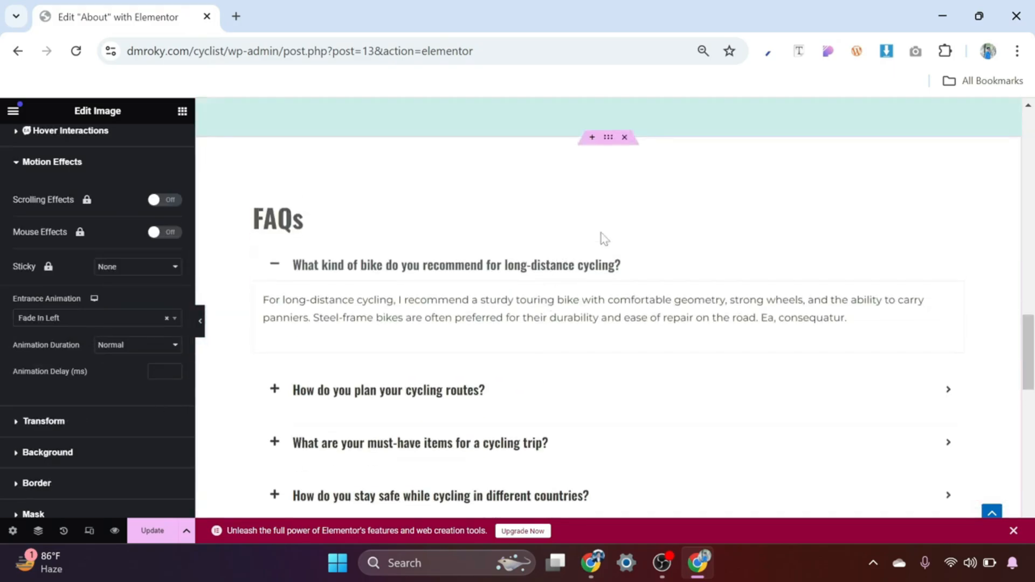
scroll(568, 267, "down", 10)
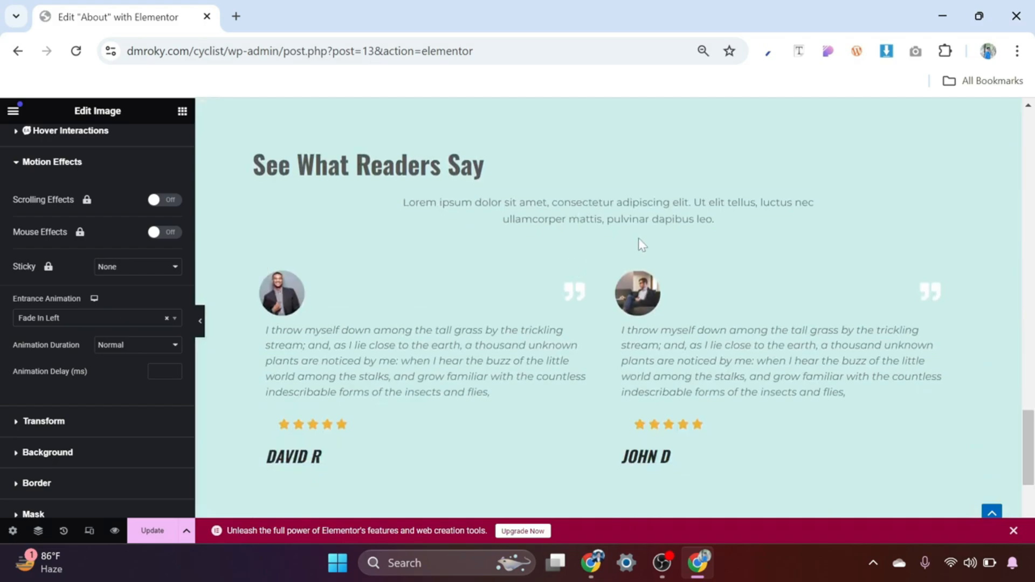
left_click(515, 161)
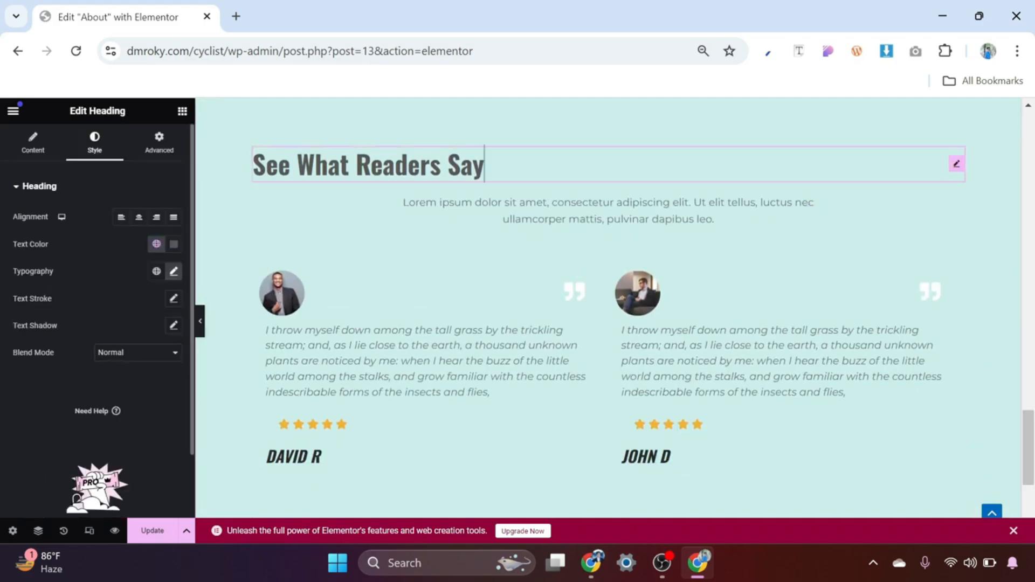
left_click(138, 222)
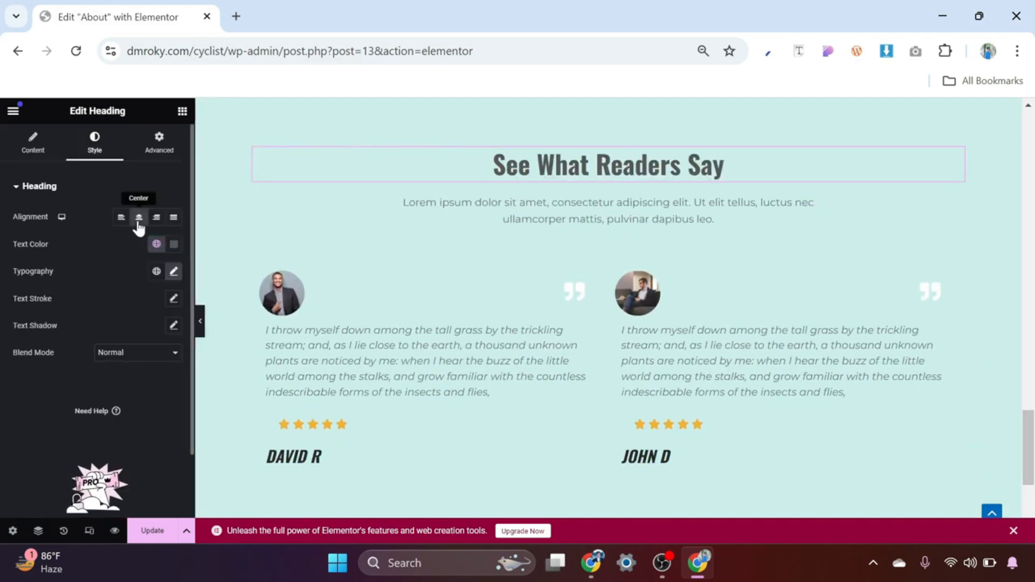
left_click(173, 272)
left_click(146, 431)
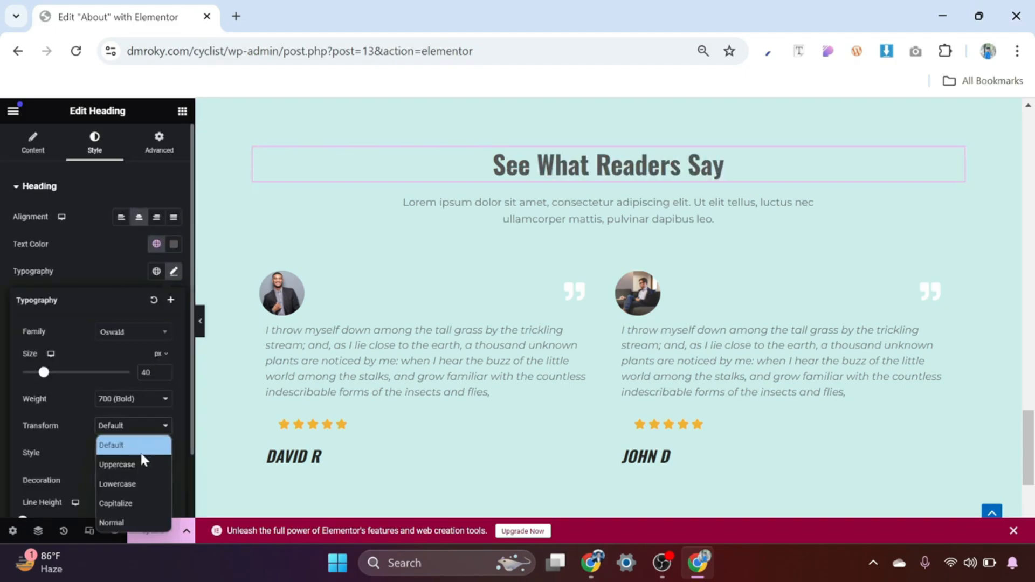
left_click(143, 459)
scroll(709, 236, "down", 1)
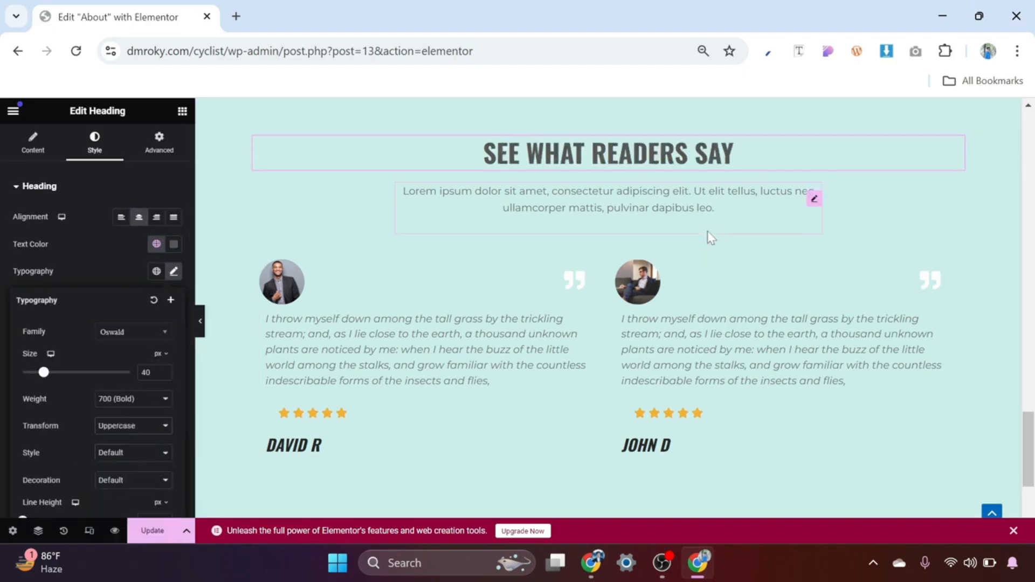
Apply a Fade In Left entrance animation to the first testimonial under the See What Readers Say heading
scroll(709, 236, "down", 4)
scroll(709, 236, "up", 3)
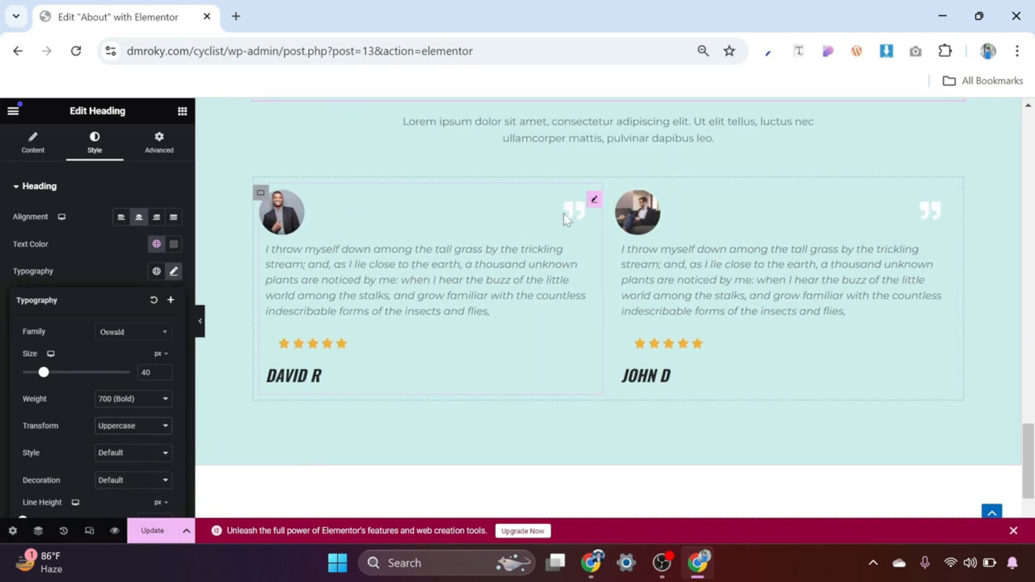
left_click(593, 203)
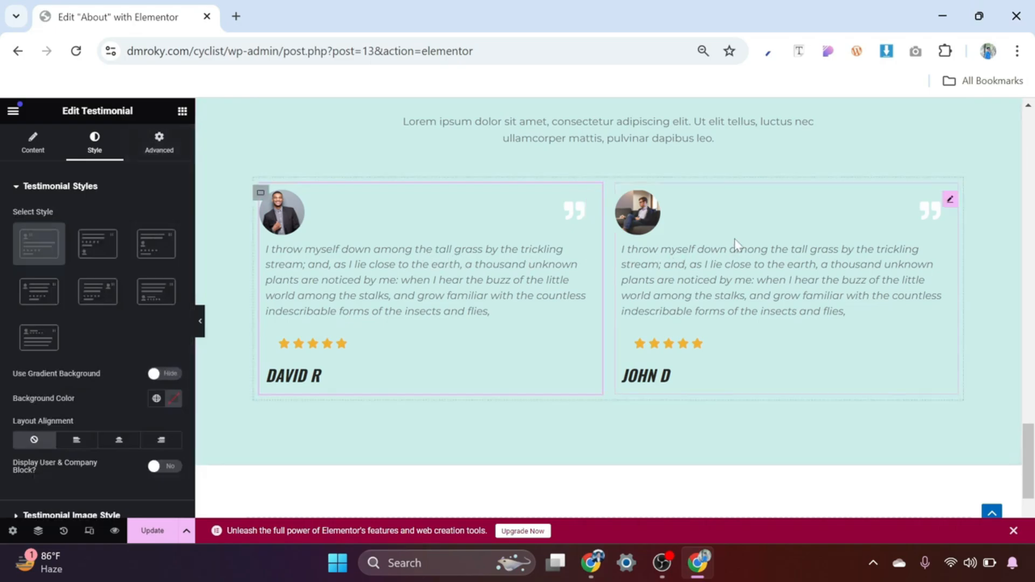
left_click(159, 151)
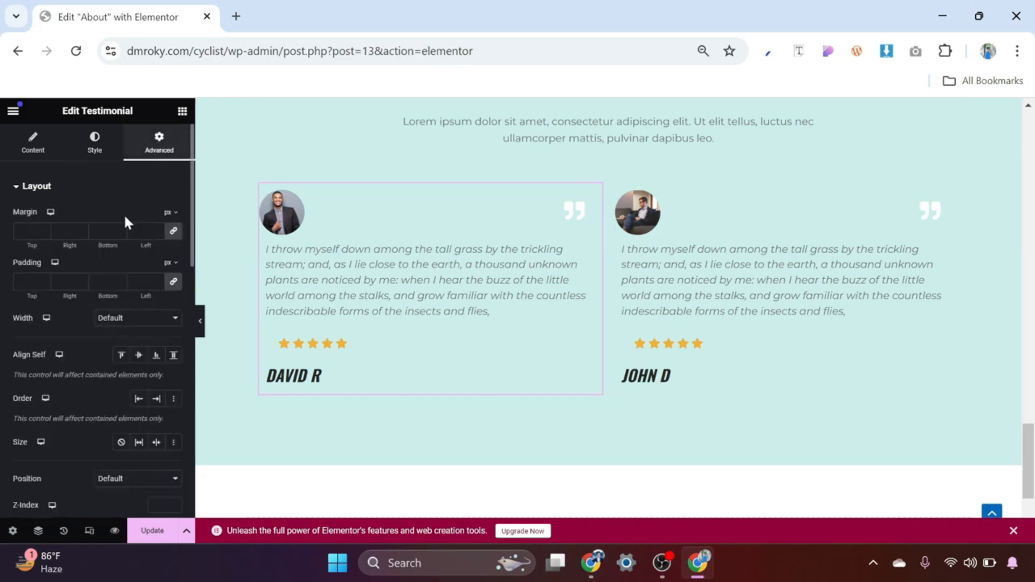
scroll(116, 259, "down", 8)
scroll(46, 383, "down", 2)
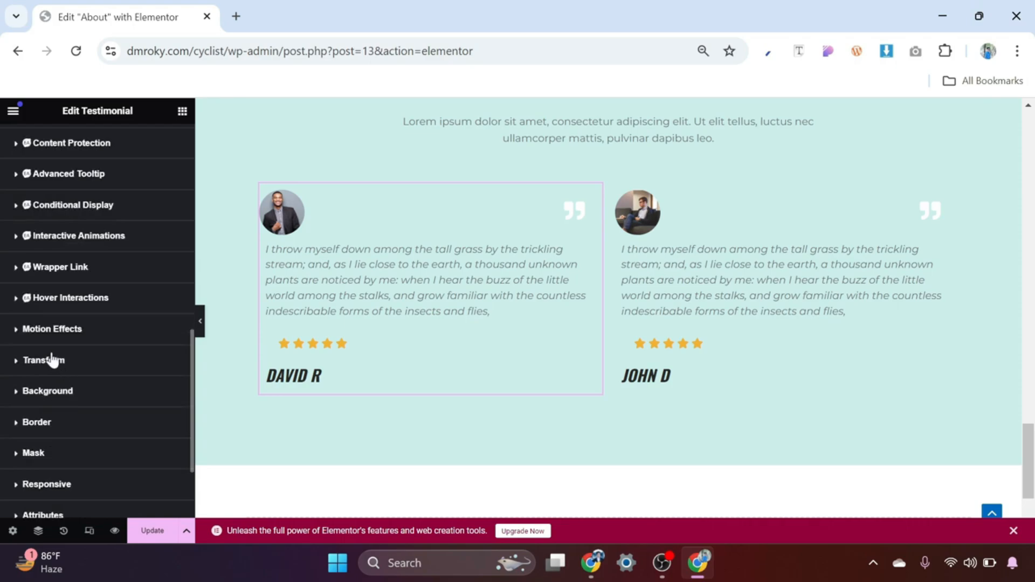
left_click(50, 330)
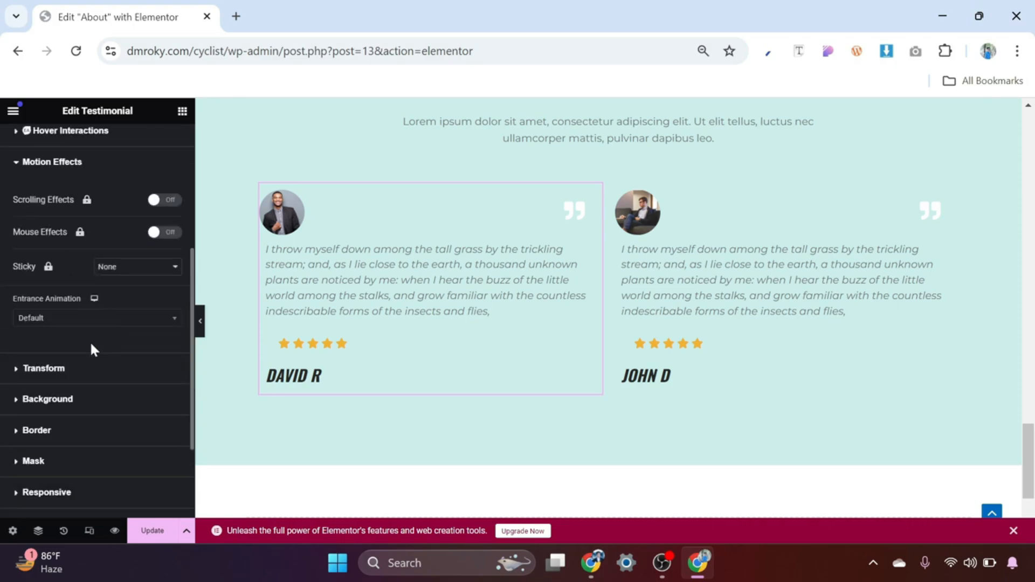
left_click(81, 325)
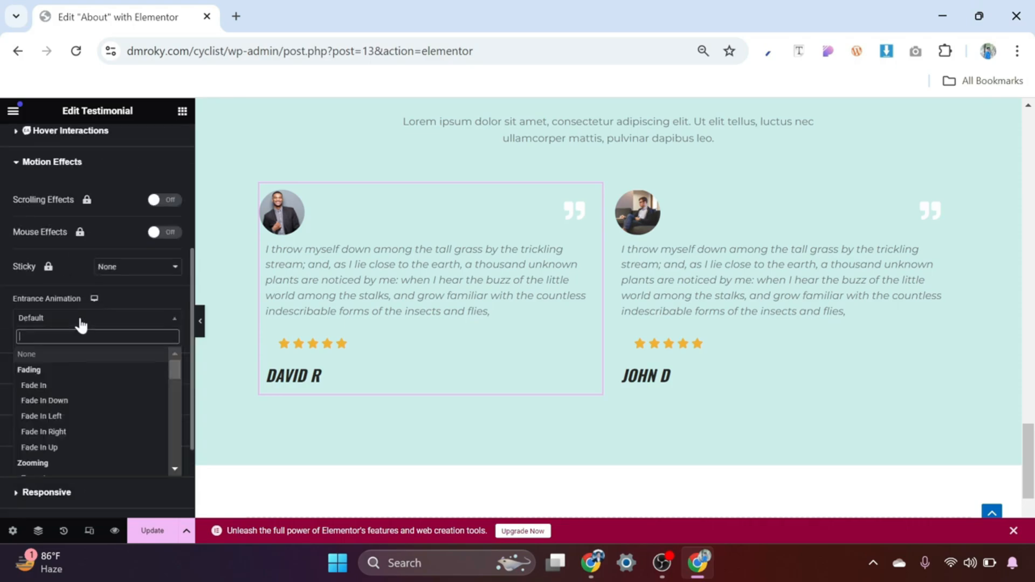
left_click(63, 418)
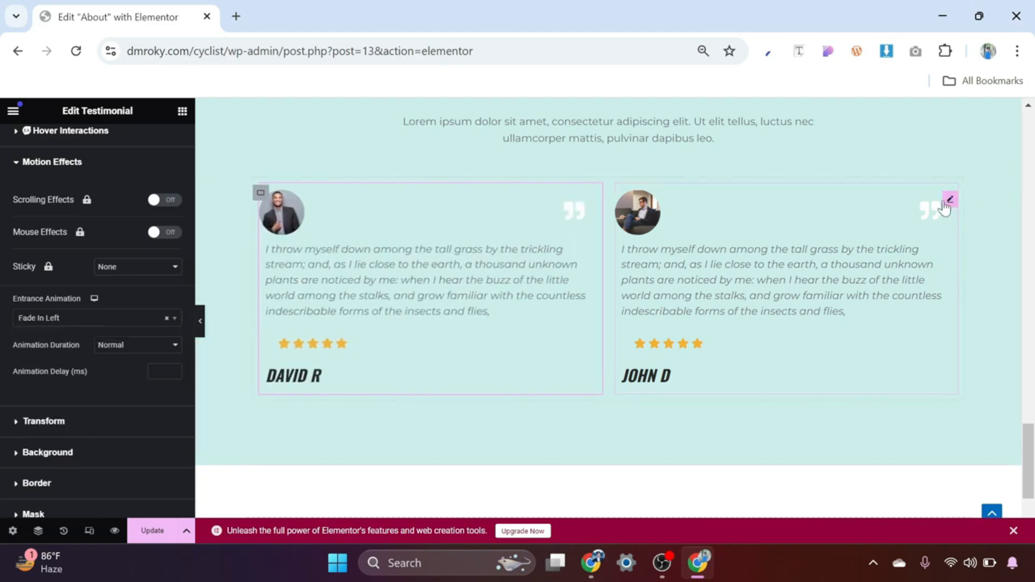
Apply a Fade In Right entrance animation to the second testimonial
left_click(948, 202)
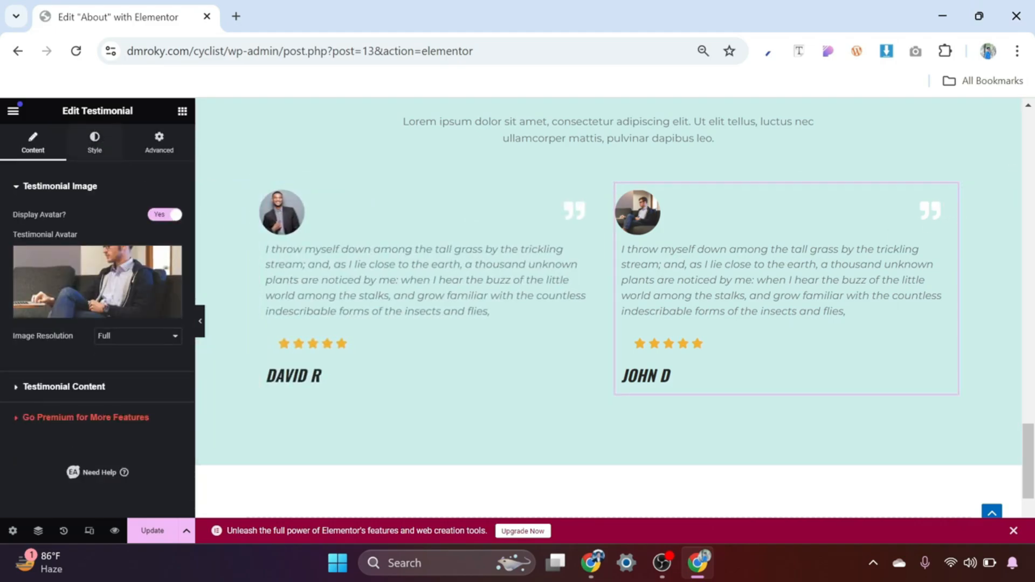
left_click(159, 151)
scroll(99, 335, "down", 10)
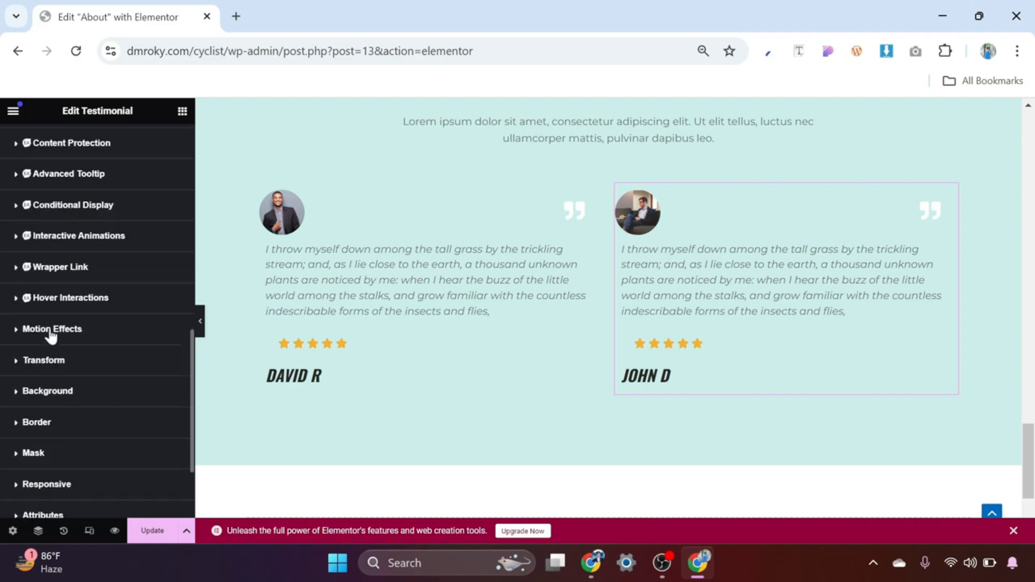
left_click(51, 330)
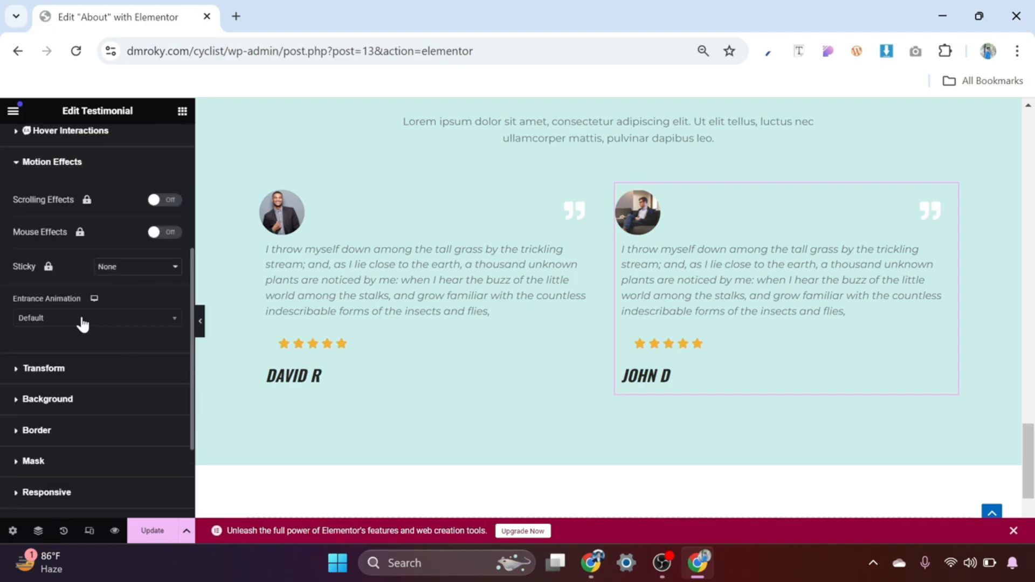
left_click(82, 322)
left_click(75, 429)
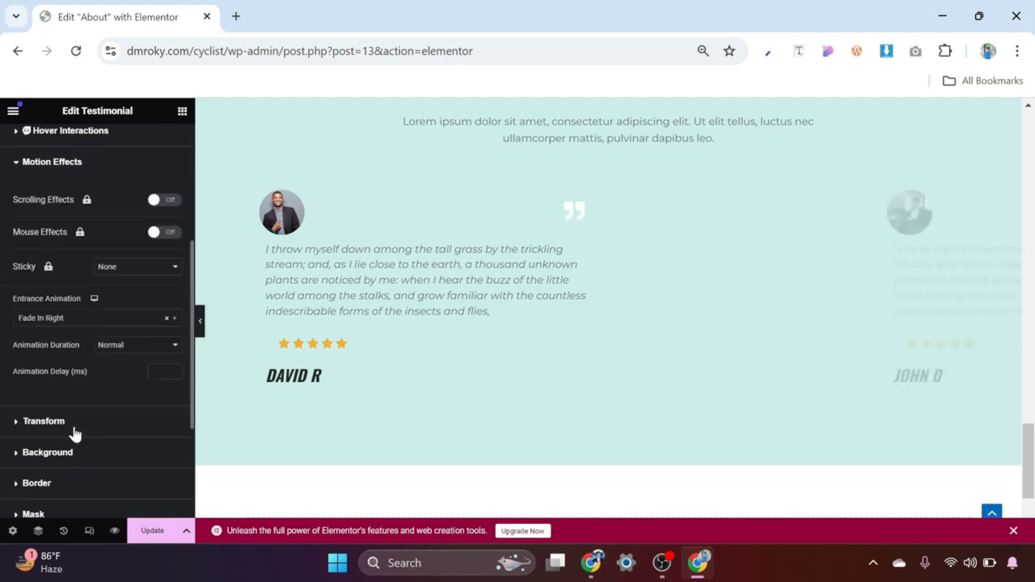
Save the page changes and preview the About page in a new tab, checking its sections and entrance animations
scroll(494, 389, "up", 3)
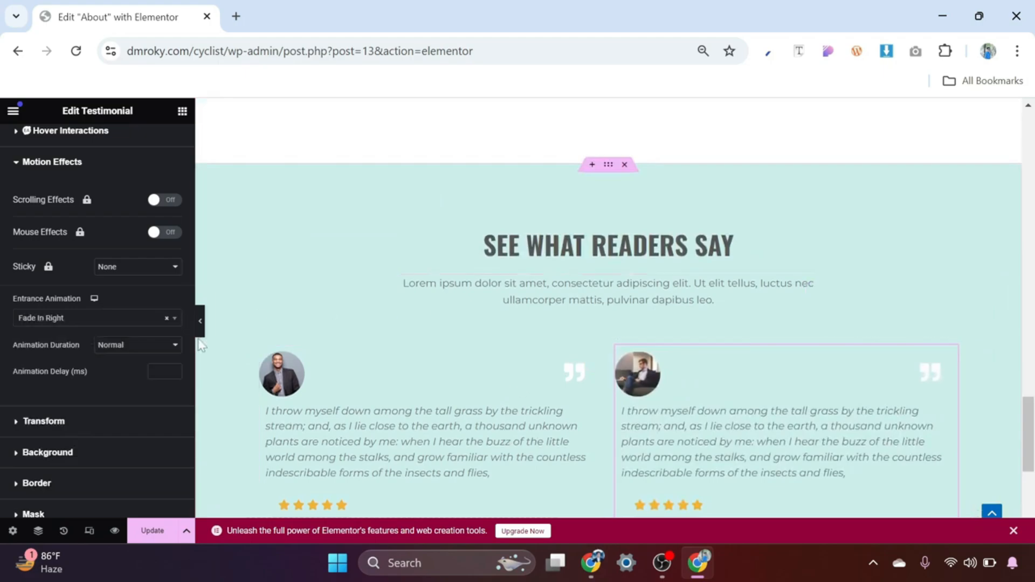
left_click(153, 532)
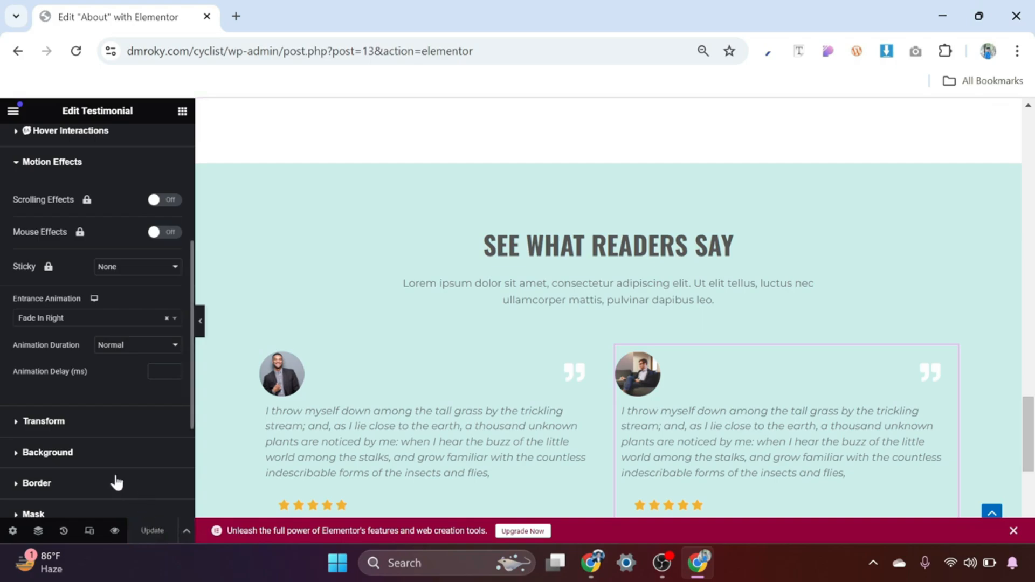
left_click(115, 532)
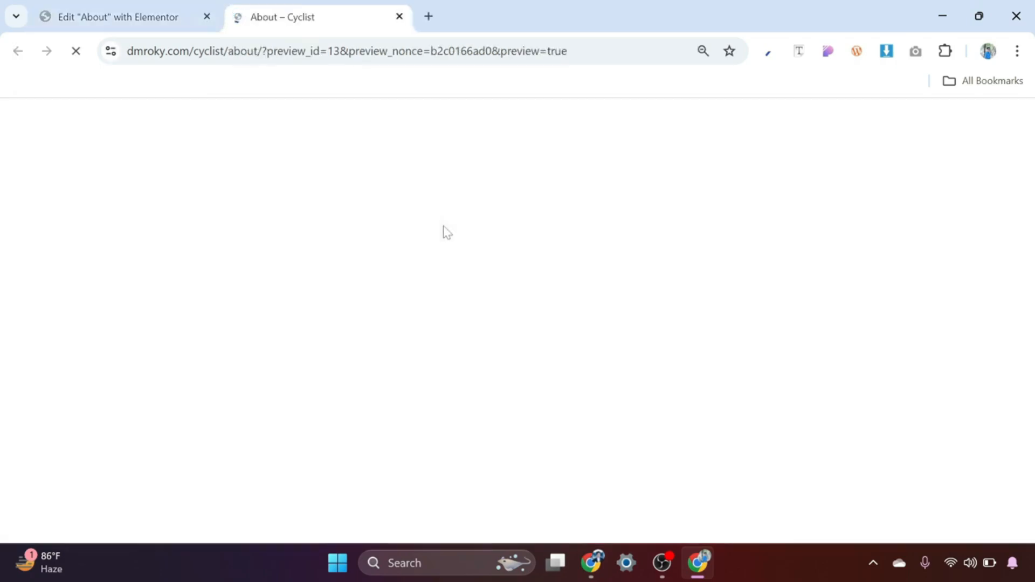
scroll(496, 297, "down", 5)
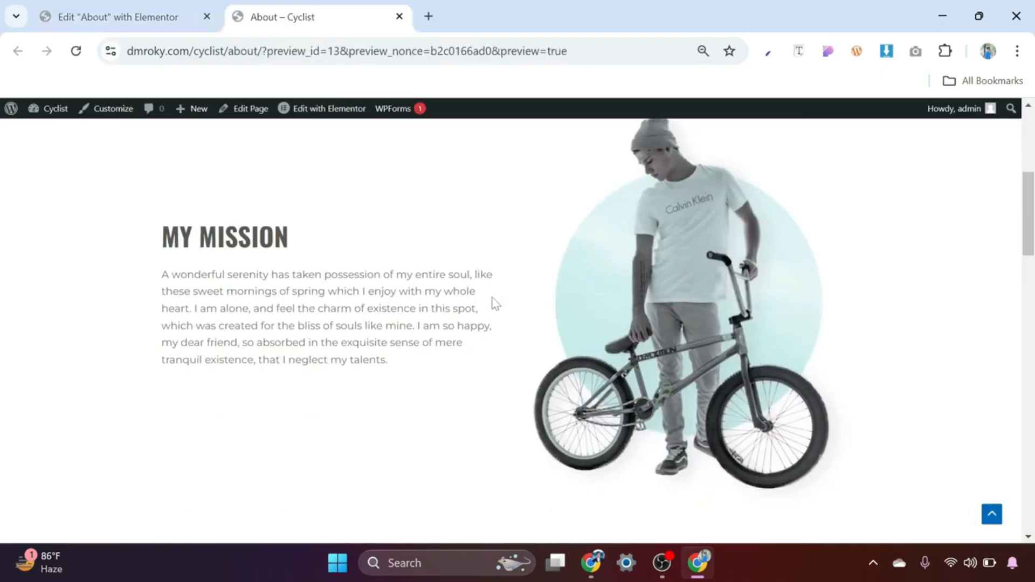
scroll(495, 303, "down", 15)
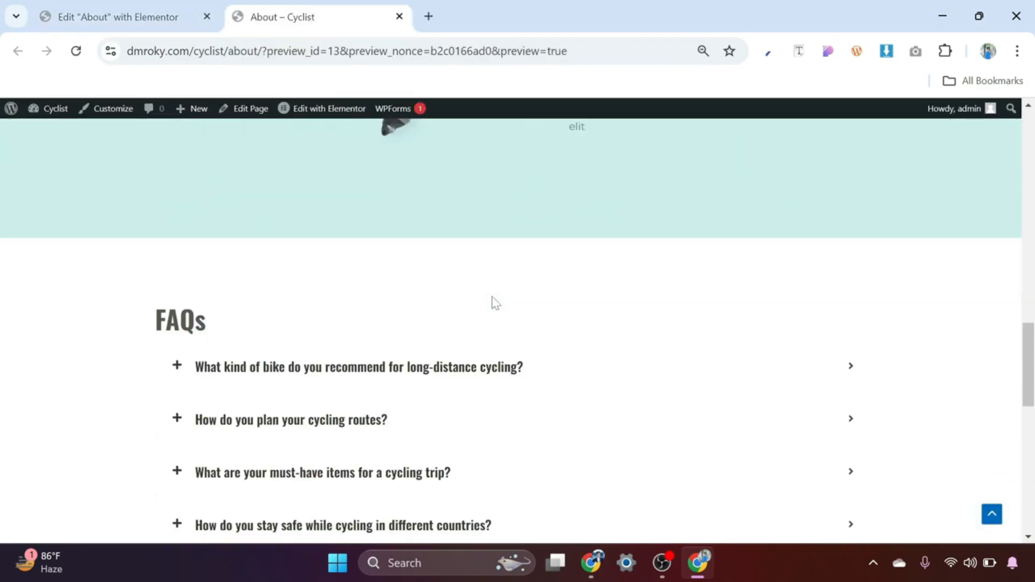
scroll(494, 303, "down", 12)
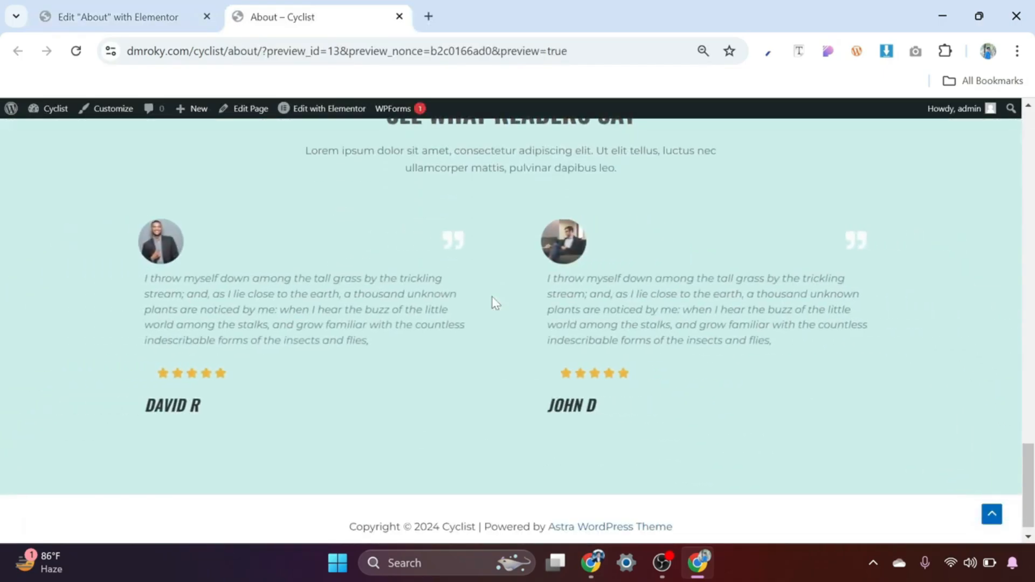
scroll(495, 303, "up", 10)
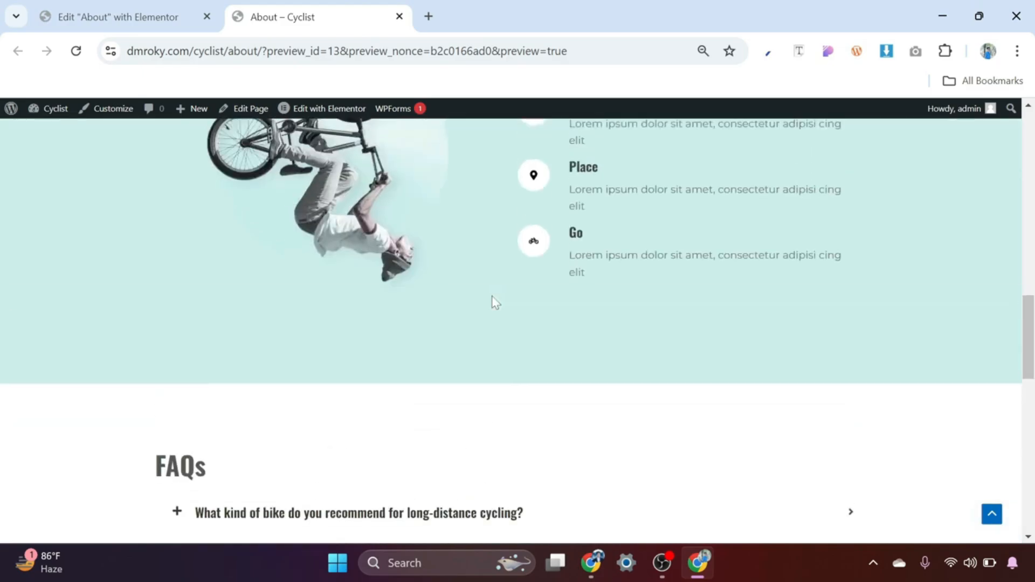